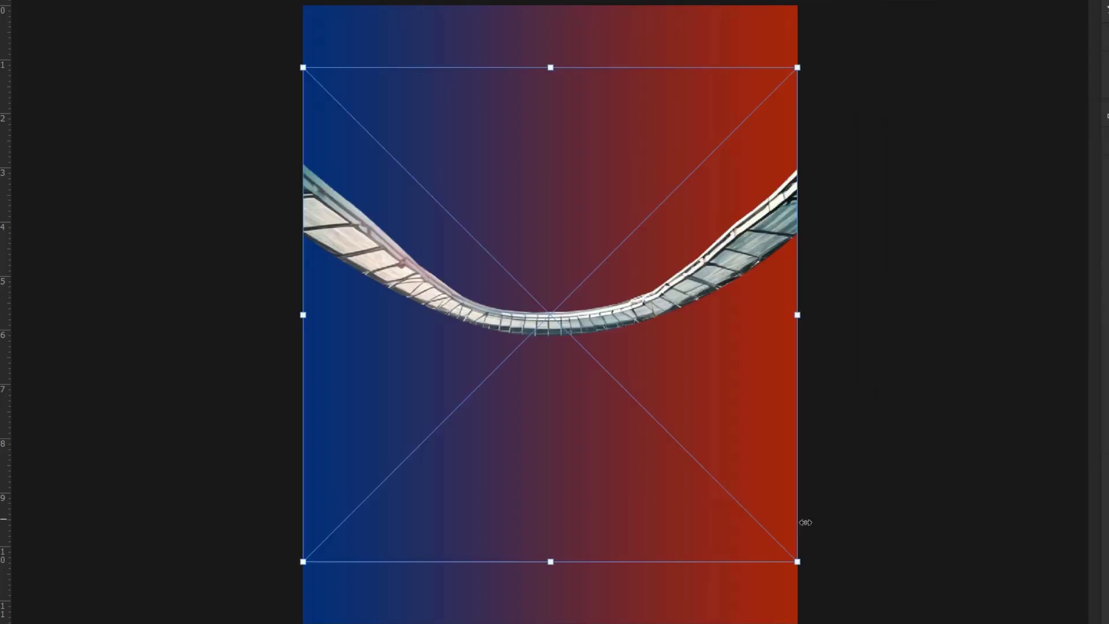
# - Commit the stadium stand's placement and draw a white solid-color shape covering the area beneath its curve
pyautogui.press('Return')
pyautogui.click(294, 328)
pyautogui.click(819, 329)
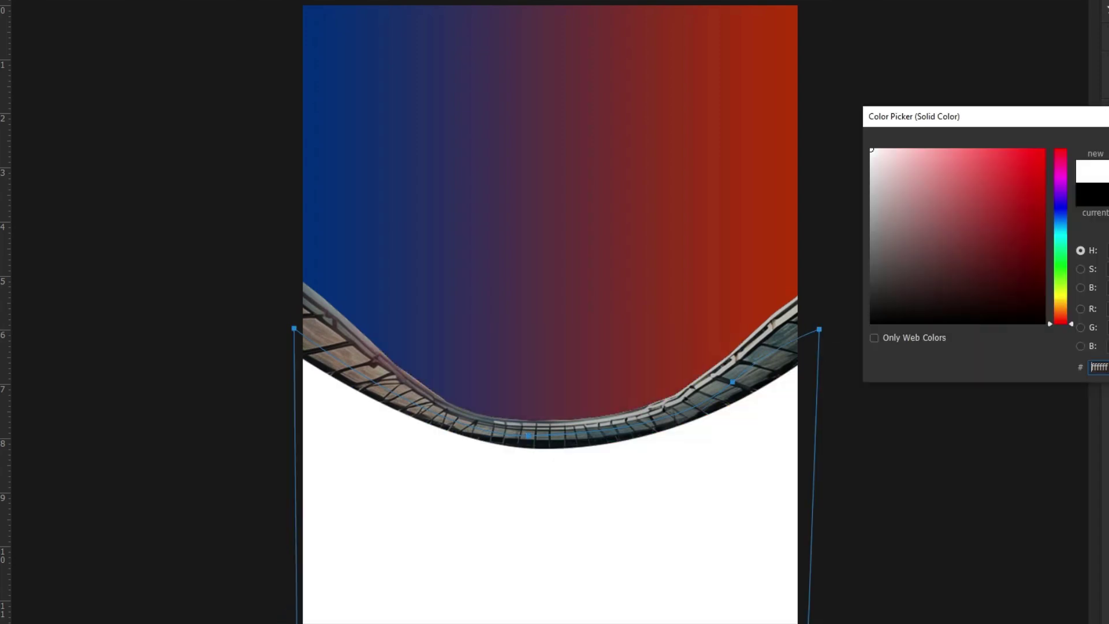
# - Blend the storm-cloud, fire, Dodgers logo and lightning layers along the poster's centre, and brush along the player's cap edge
pyautogui.moveTo(430, 59); pyautogui.dragTo(533, 203)
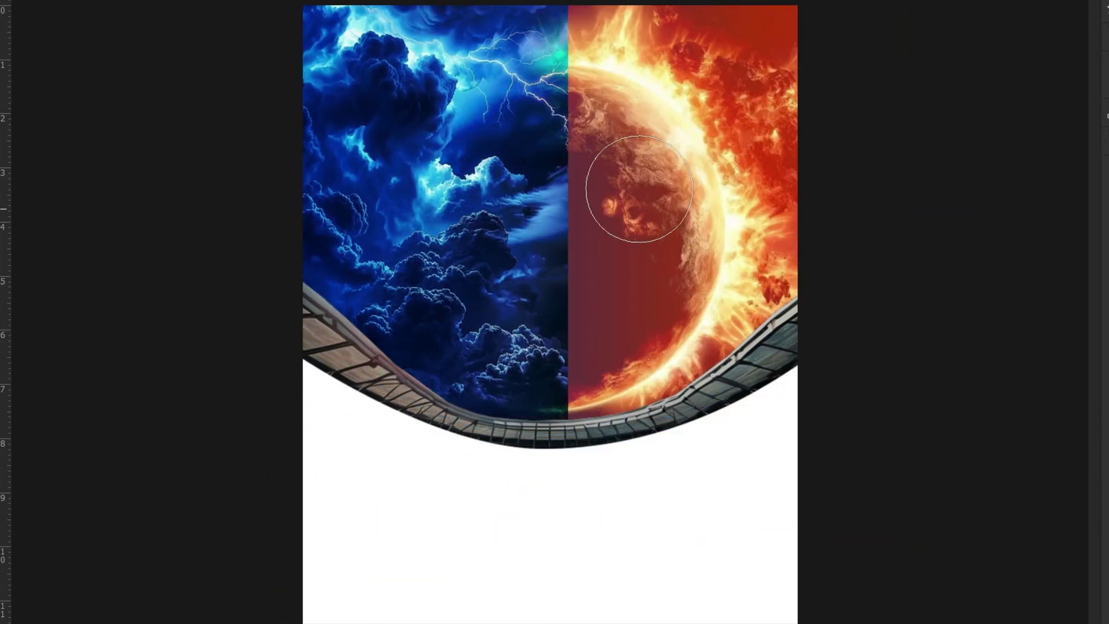
pyautogui.moveTo(636, 191); pyautogui.dragTo(609, 186)
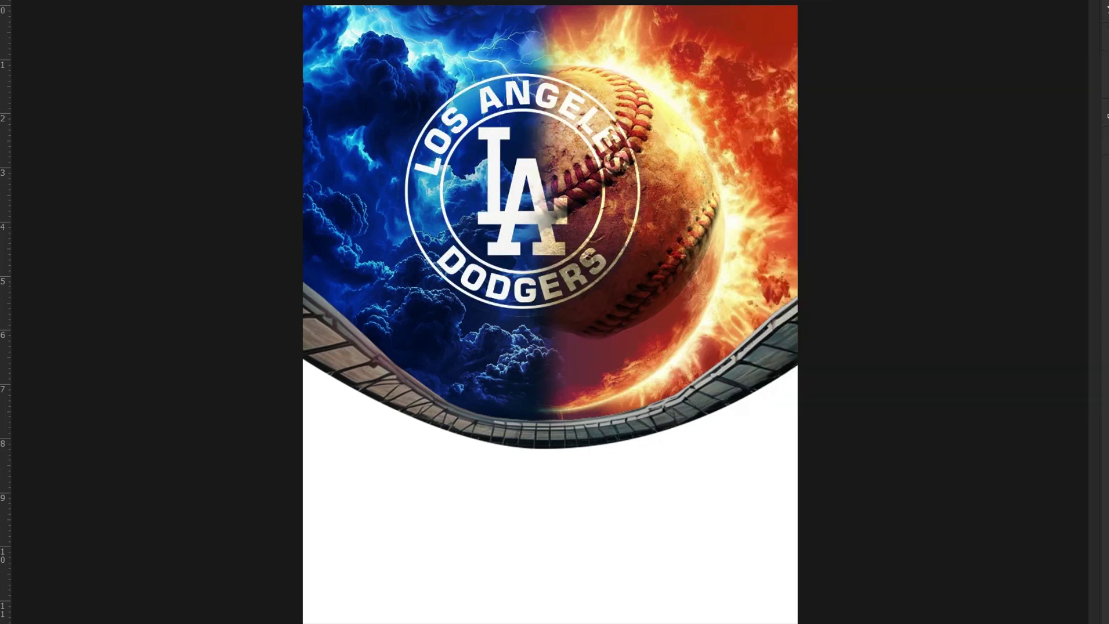
pyautogui.moveTo(616, 168); pyautogui.dragTo(590, 96)
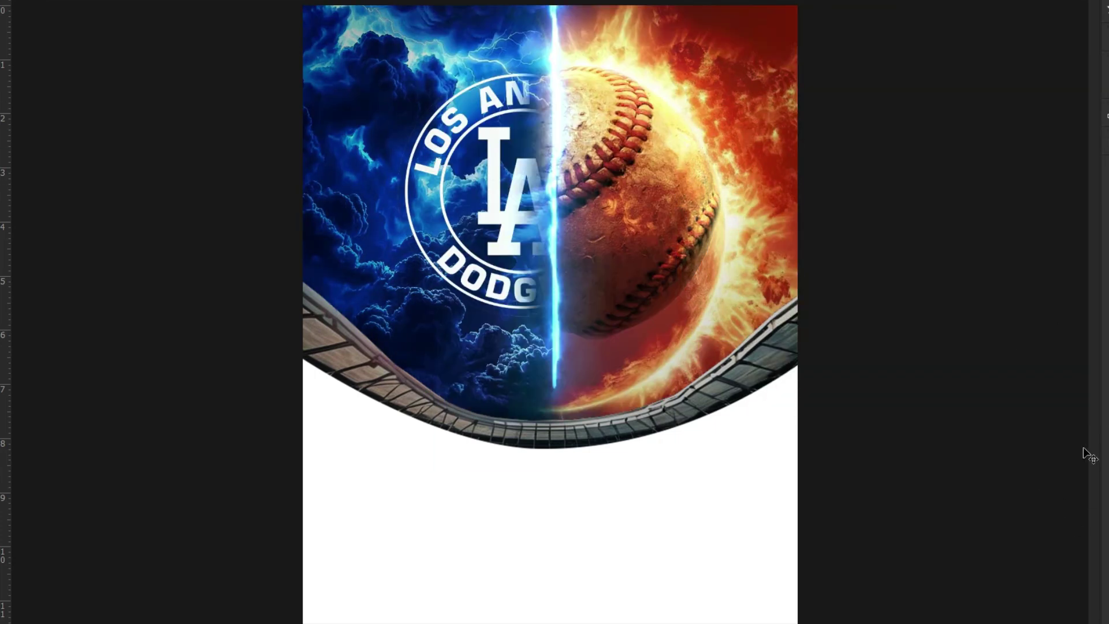
pyautogui.moveTo(550, 404); pyautogui.dragTo(564, 317)
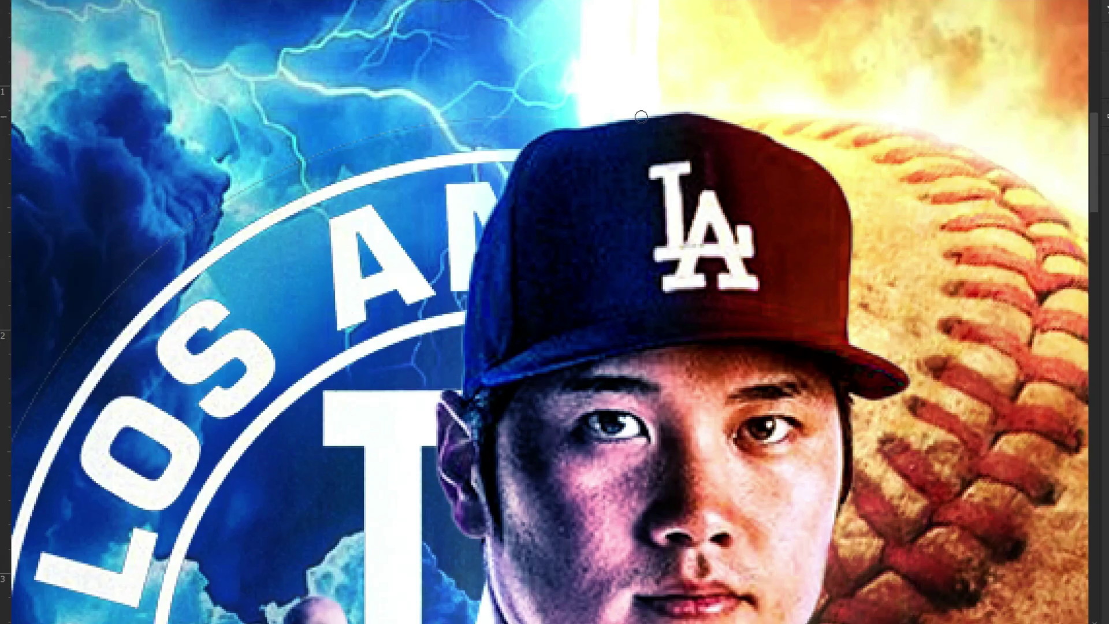
pyautogui.moveTo(633, 119)
pyautogui.mouseDown()
pyautogui.moveTo(527, 141)
pyautogui.moveTo(494, 207)
pyautogui.mouseUp()
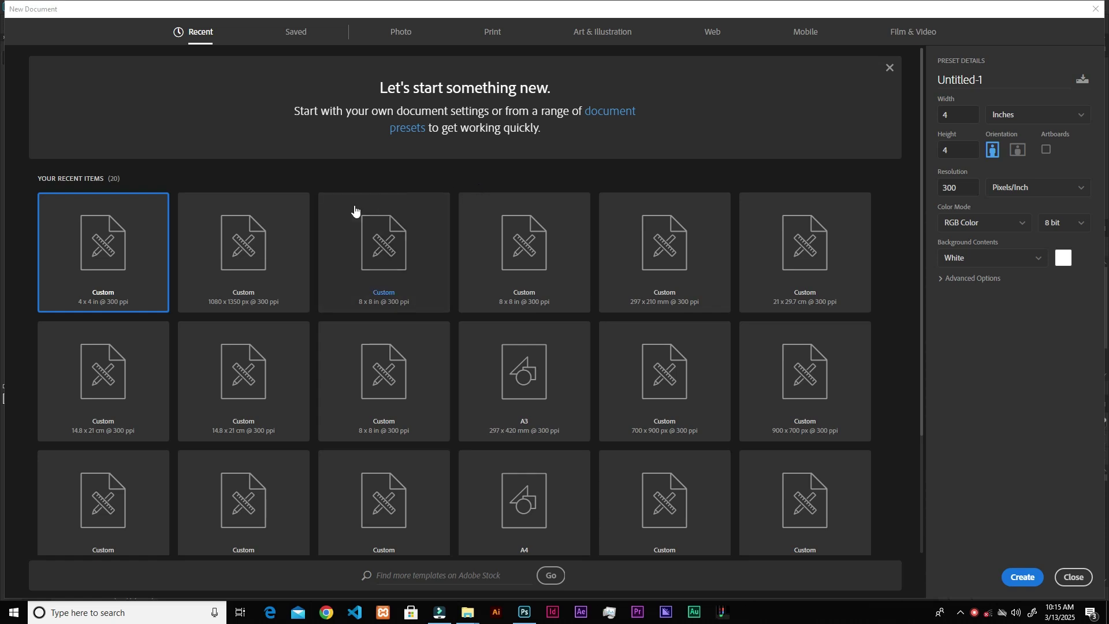
# - Create a new 1080 x 1350 px document at 300 pixels/inch in RGB Color with a white background
pyautogui.click(292, 271)
pyautogui.doubleClick(960, 115)
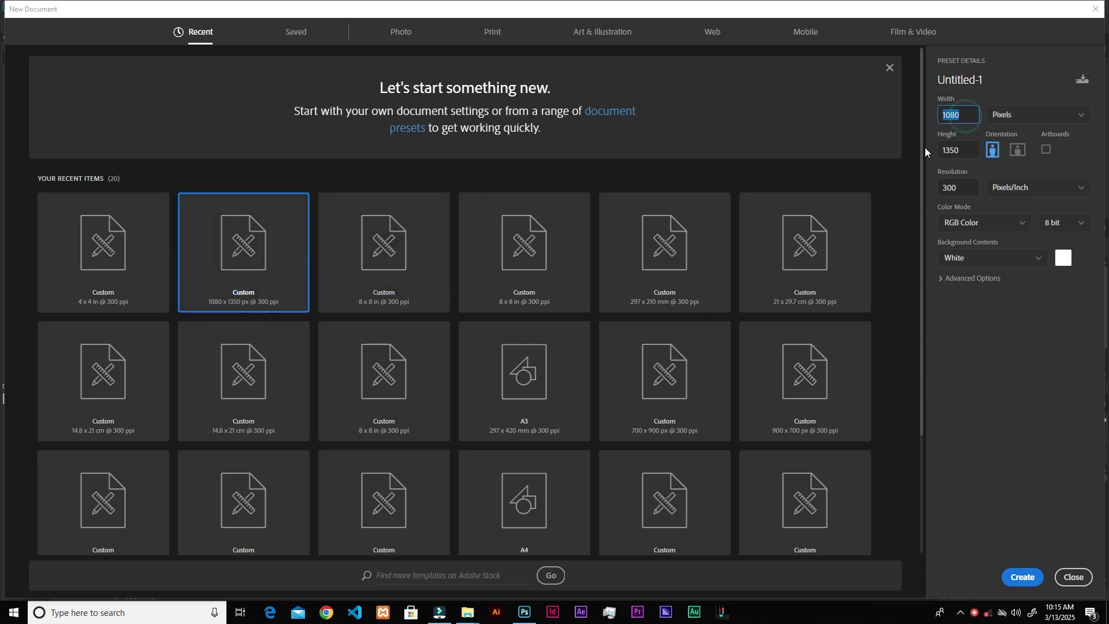
pyautogui.doubleClick(957, 150)
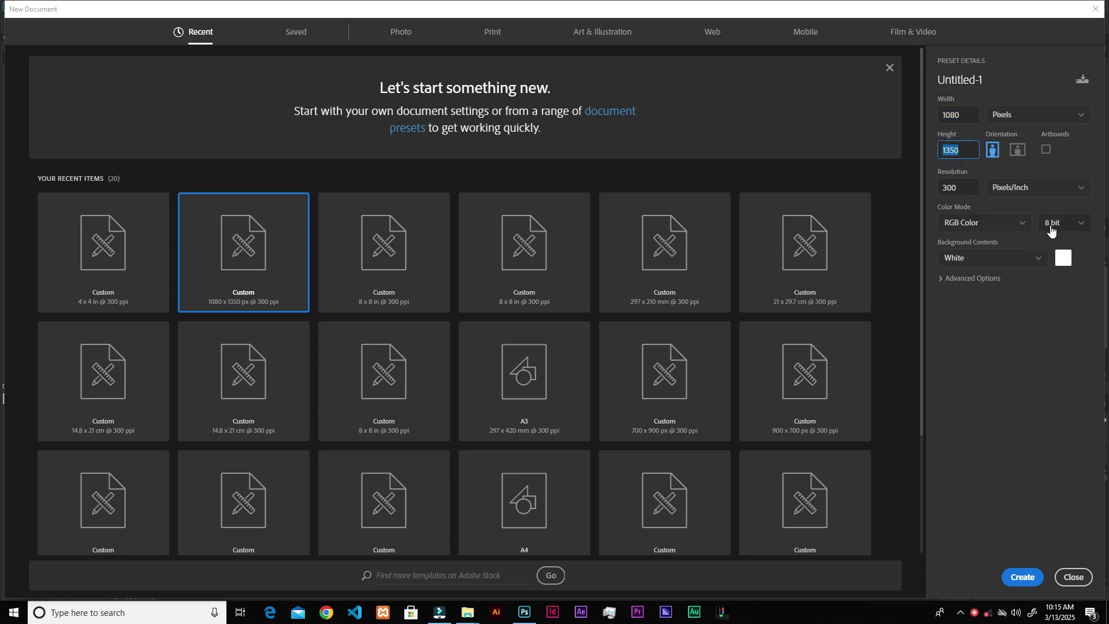
pyautogui.doubleClick(957, 188)
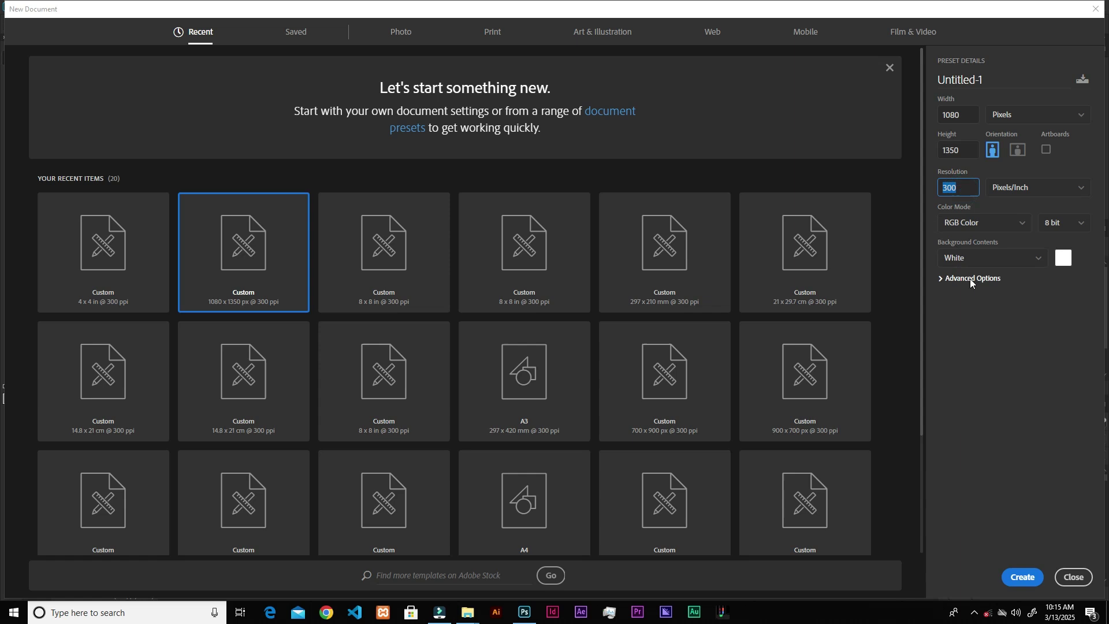
pyautogui.click(1017, 576)
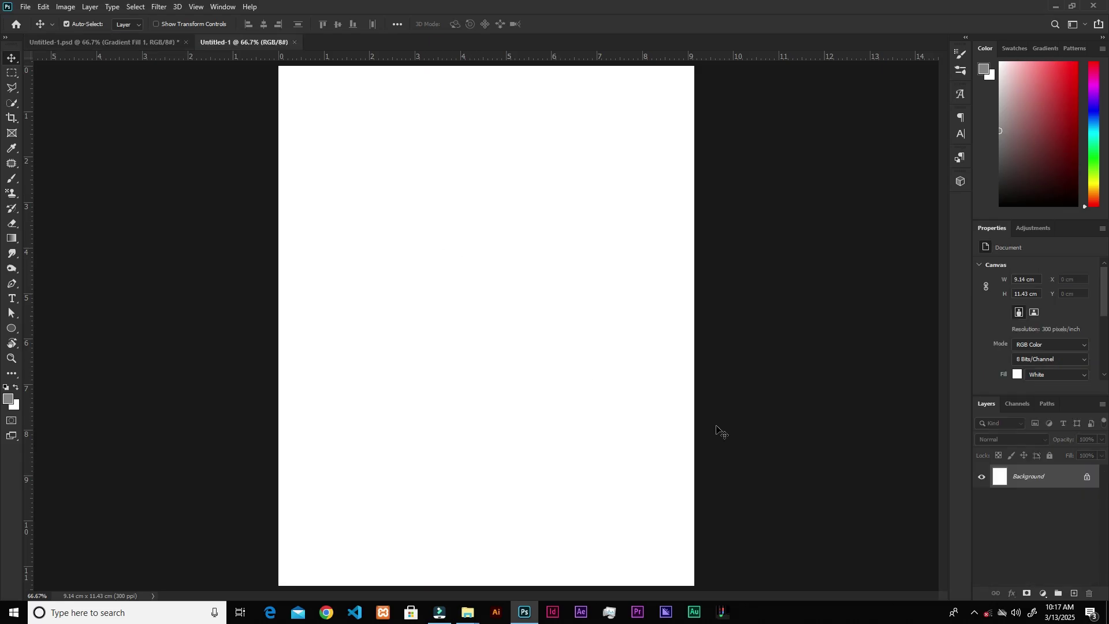
# - Add a linear Gradient fill layer above the background with its angle set to 0°
pyautogui.click(1042, 593)
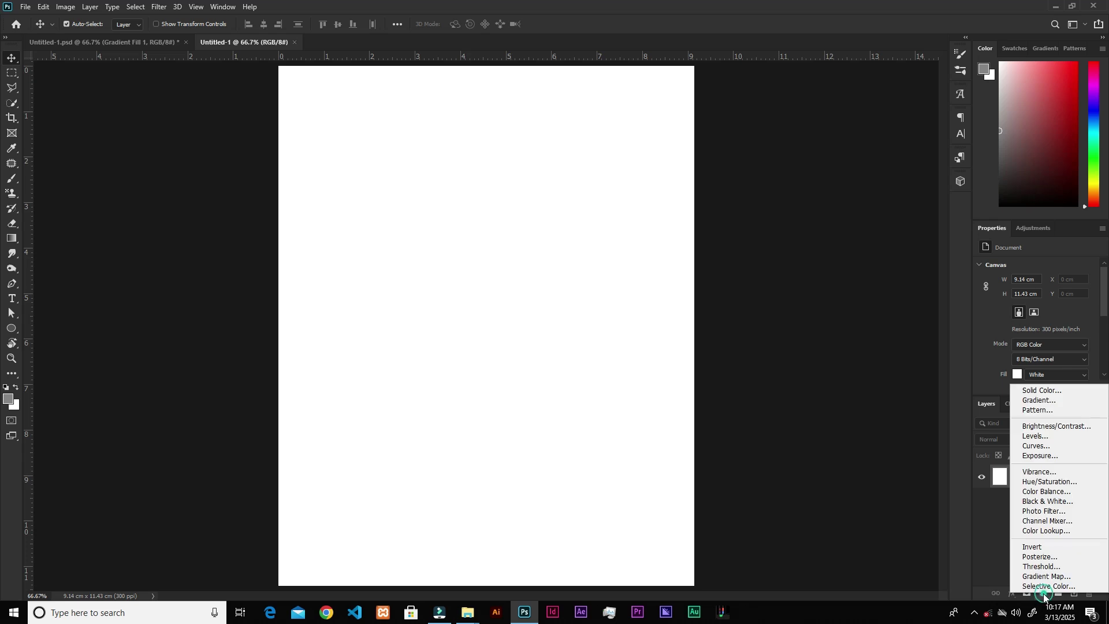
pyautogui.click(1036, 404)
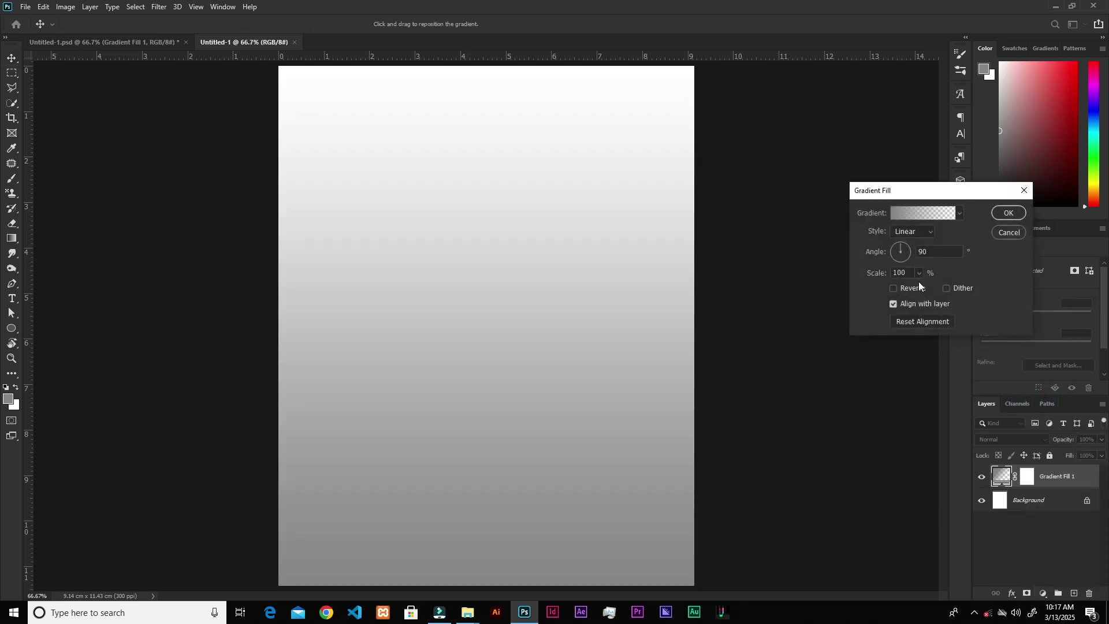
pyautogui.doubleClick(918, 250)
pyautogui.write('0')
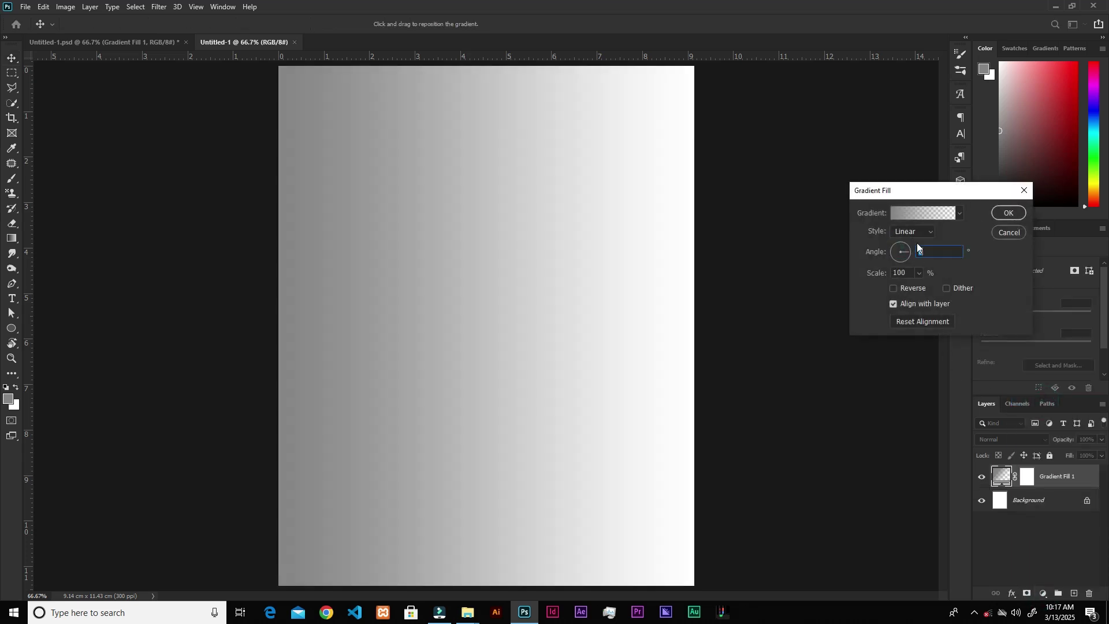
# - Open the fill's gradient for editing and choose the Foreground to Background preset from Basics
pyautogui.click(915, 215)
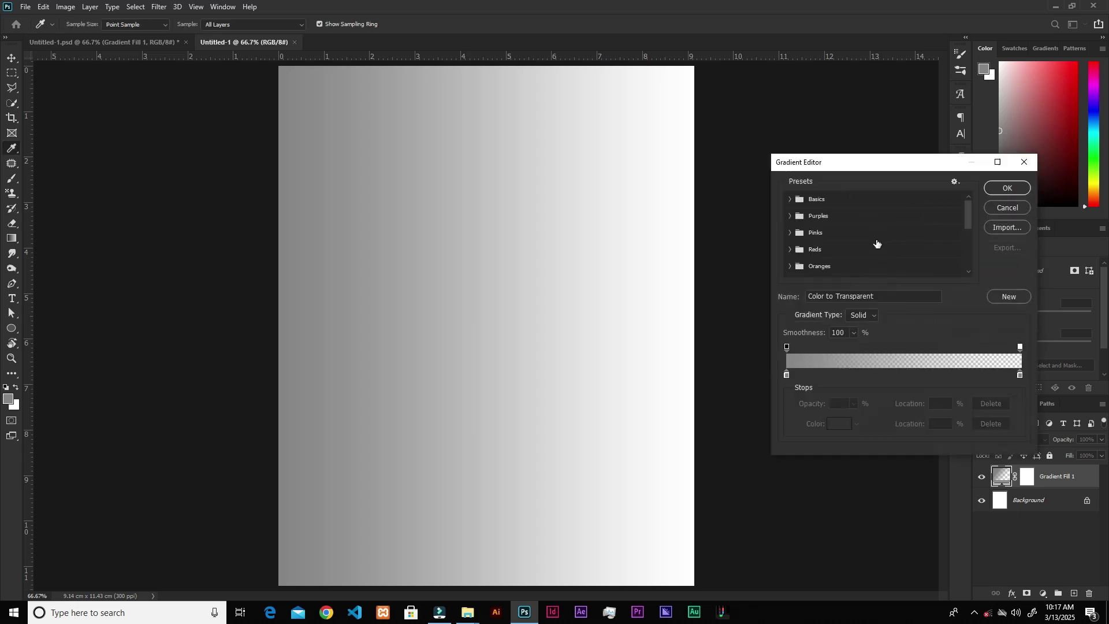
pyautogui.click(790, 199)
pyautogui.click(804, 216)
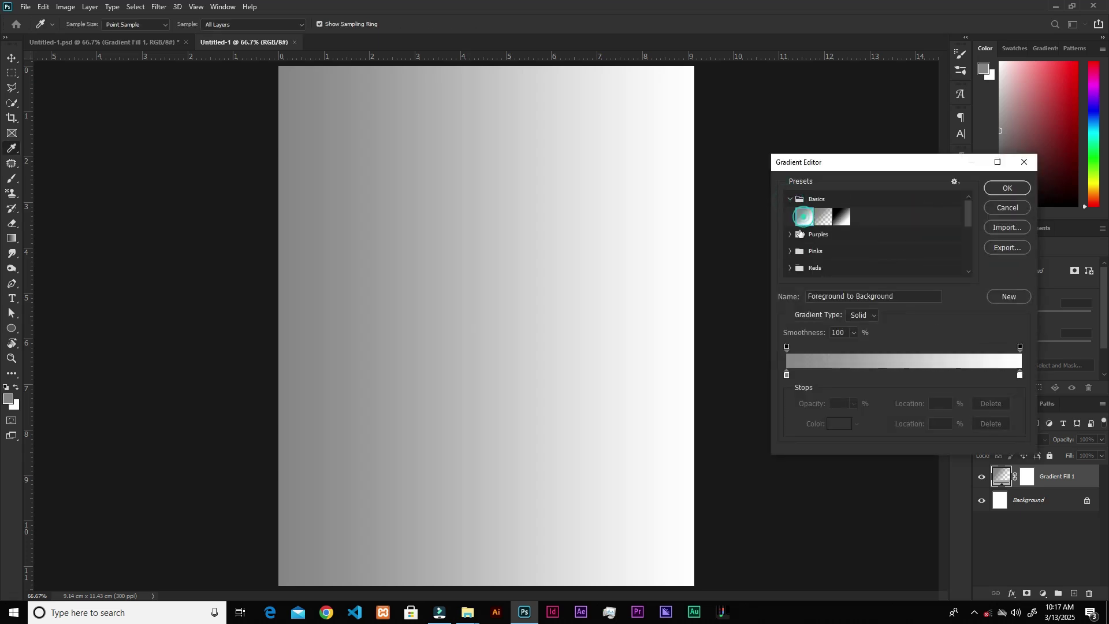
# - Set the gradient's end color stop at 100% to red, hex b62f00
pyautogui.click(864, 364)
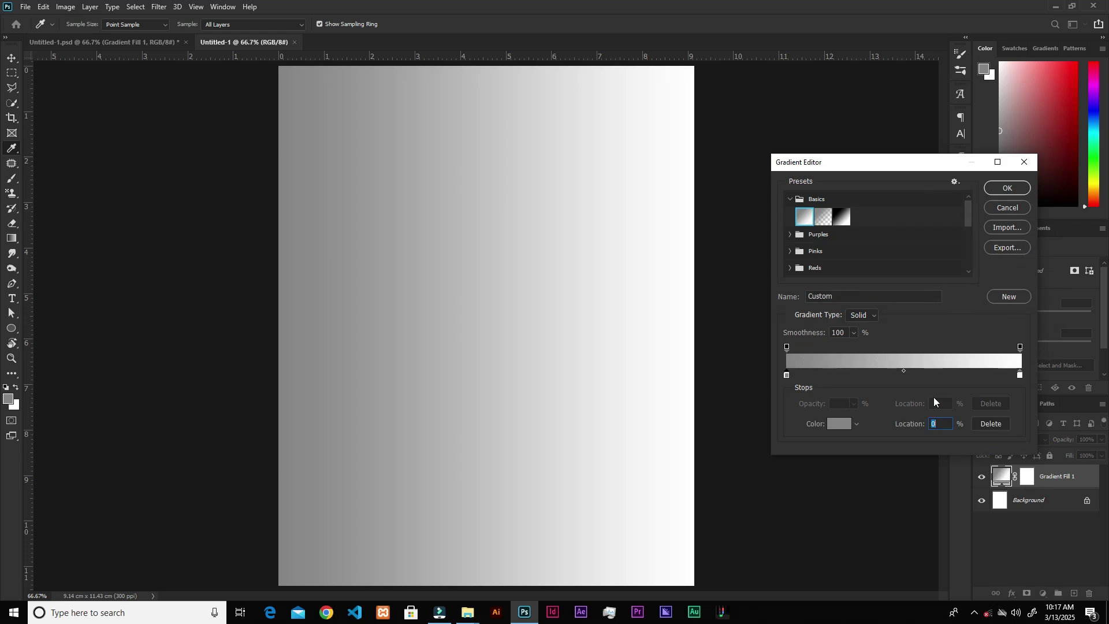
pyautogui.click(1020, 375)
pyautogui.click(842, 425)
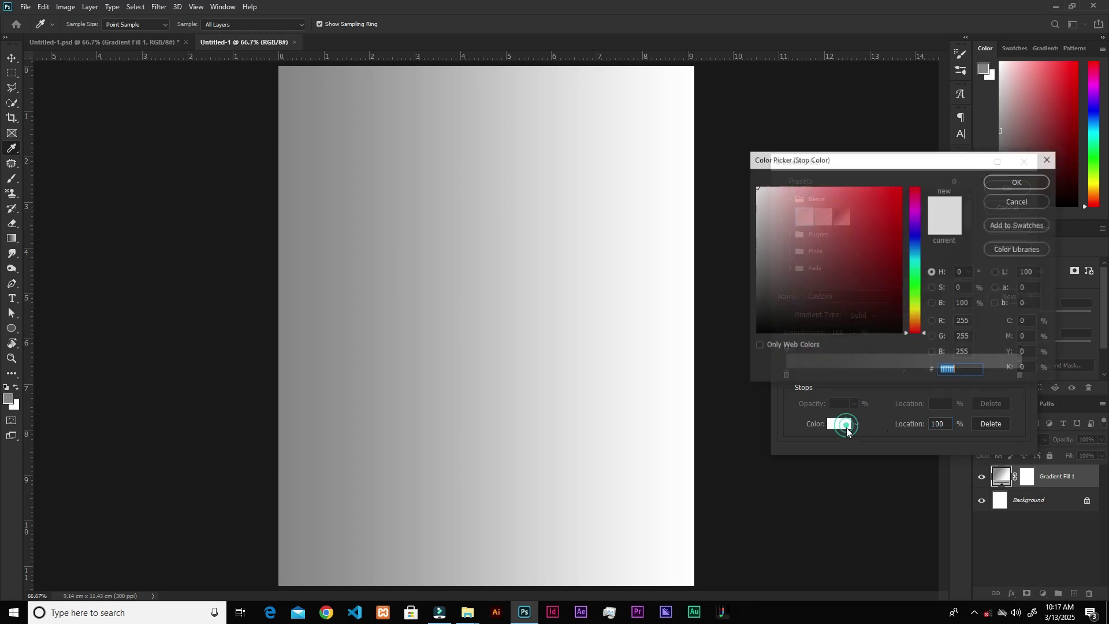
pyautogui.write('b62f00')
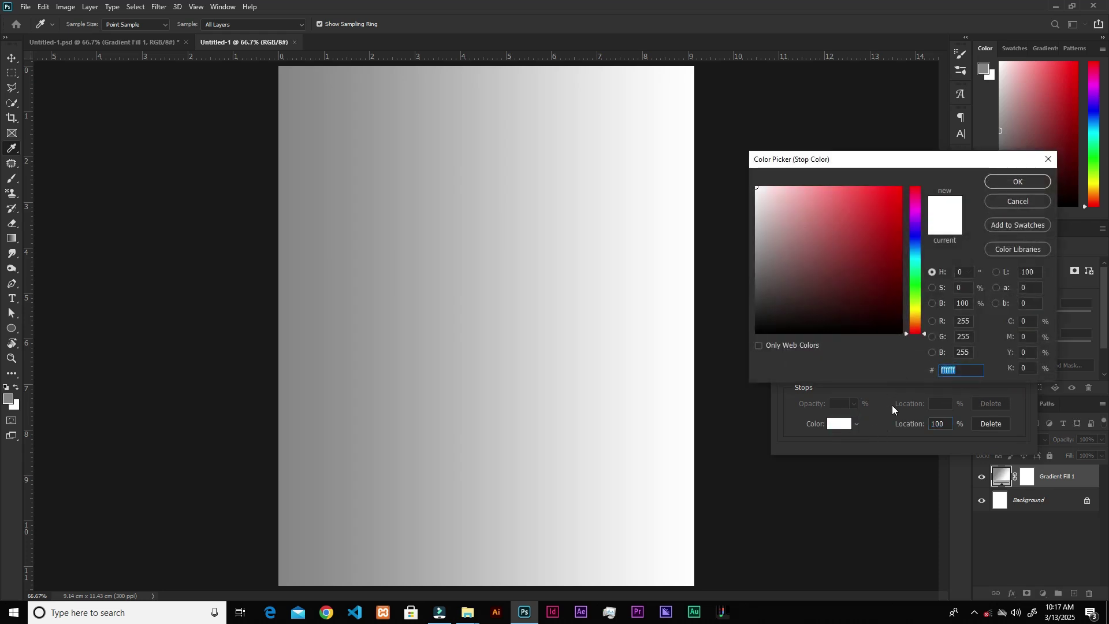
pyautogui.click(1019, 182)
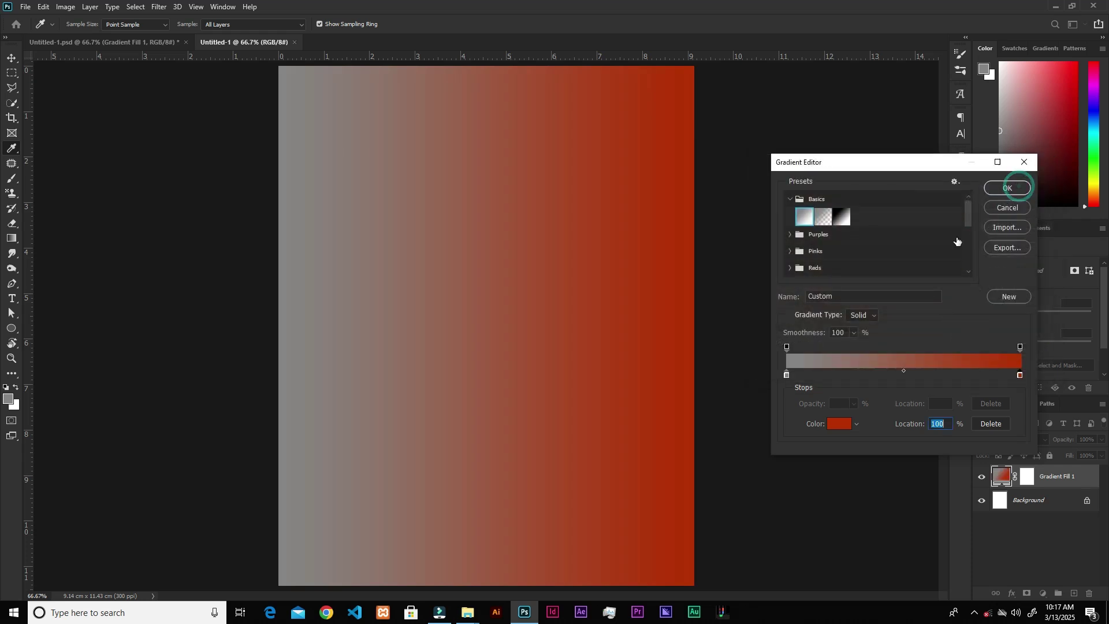
# - Set the gradient's start color stop at 0% to blue, hex 003087, and apply the gradient fill
pyautogui.click(786, 375)
pyautogui.click(838, 424)
pyautogui.write('003087')
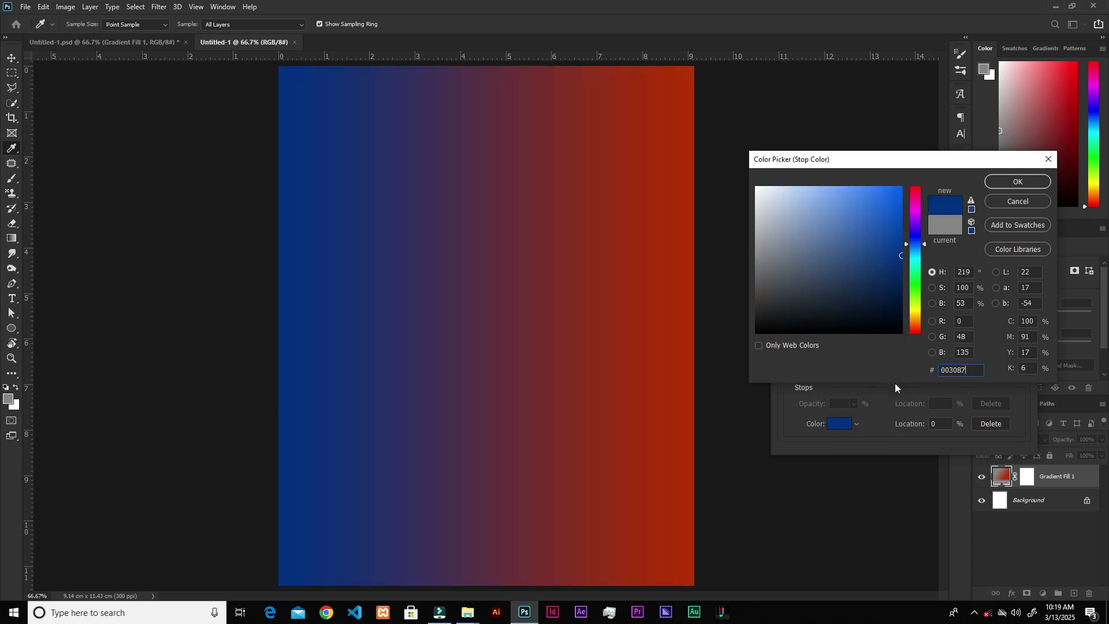
pyautogui.click(1009, 184)
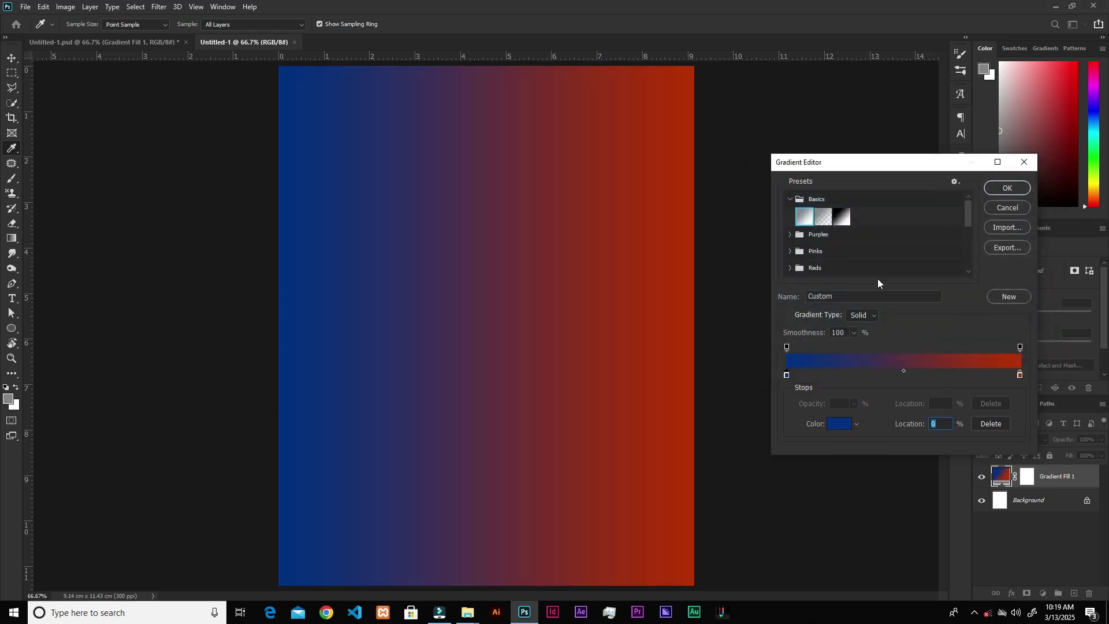
pyautogui.click(1005, 189)
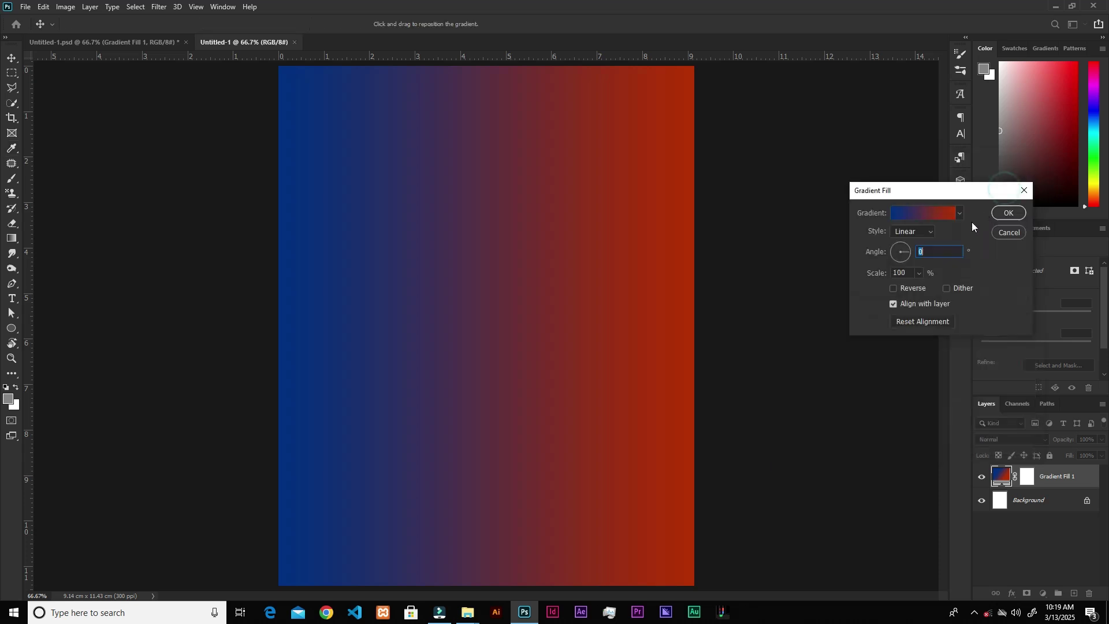
pyautogui.click(1008, 213)
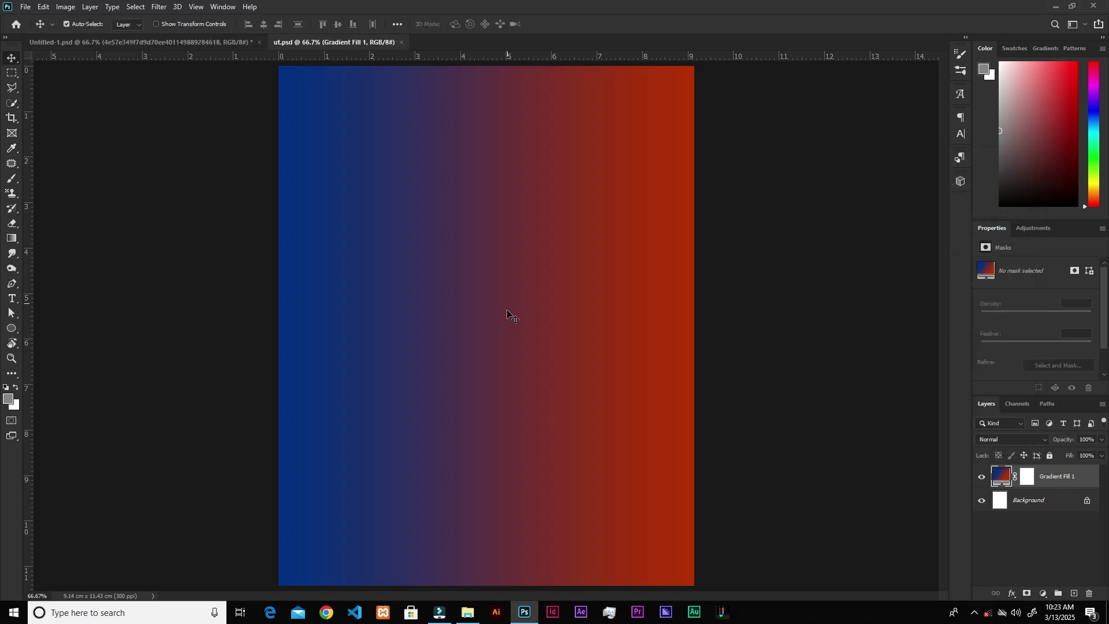
# - Place the curved stadium stand image from the resources_tani folder, scaled to 42.19% and spanning the canvas width below the middle
pyautogui.click(468, 612)
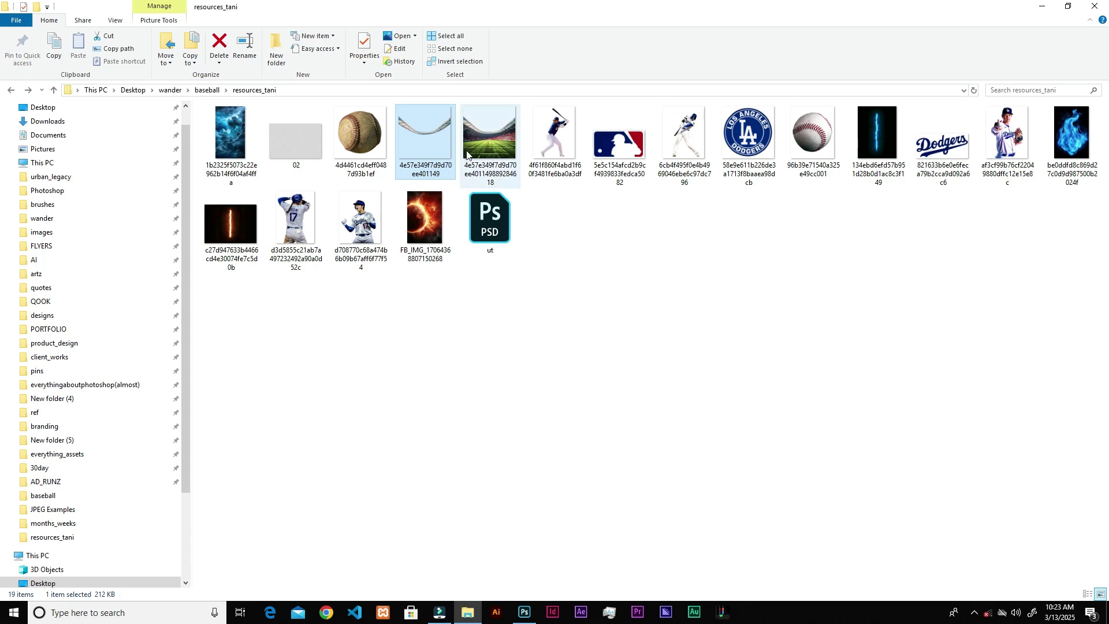
pyautogui.moveTo(423, 296); pyautogui.dragTo(683, 345)
pyautogui.moveTo(696, 120); pyautogui.dragTo(775, 90)
pyautogui.moveTo(592, 149); pyautogui.dragTo(592, 254)
pyautogui.moveTo(745, 169); pyautogui.dragTo(736, 181)
pyautogui.moveTo(594, 263); pyautogui.dragTo(596, 249)
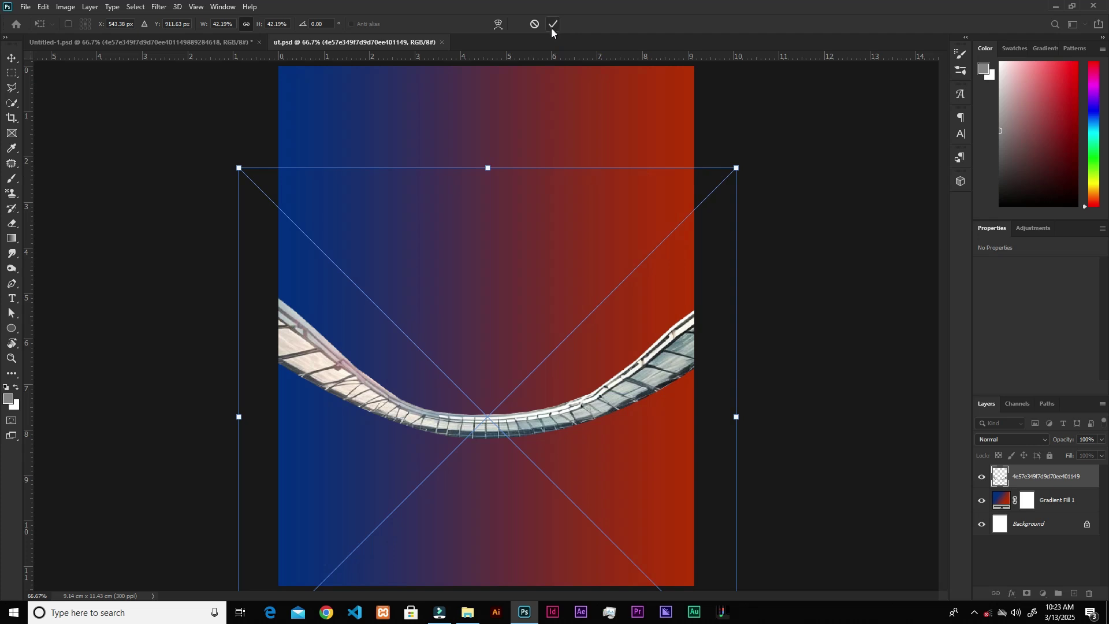
pyautogui.click(553, 26)
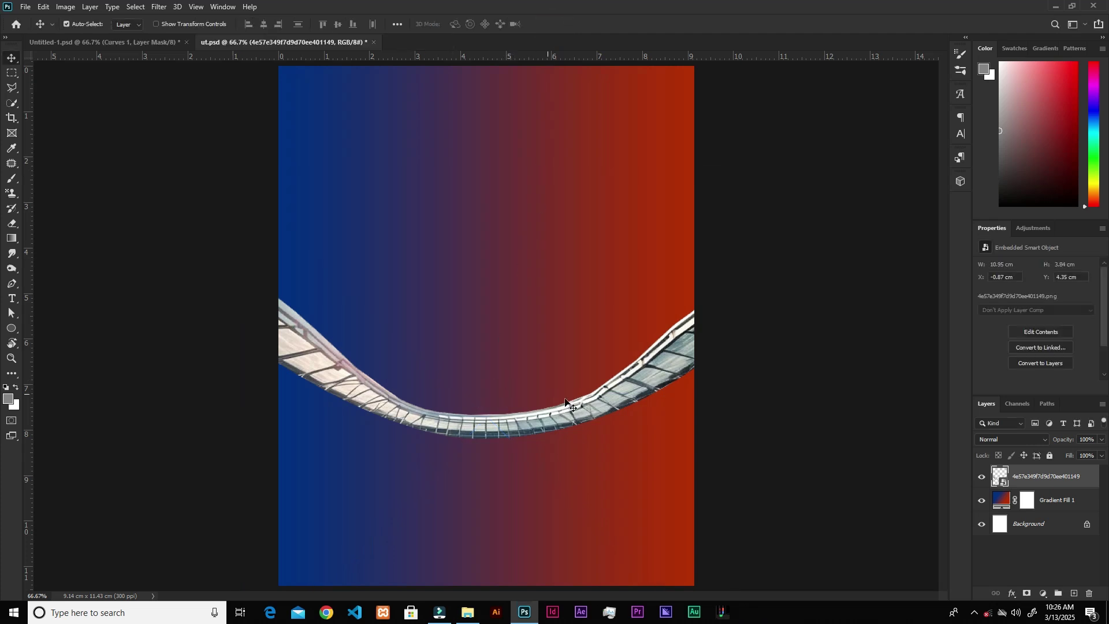
# - Add an Exposure adjustment clipped to the stadium stand, with exposure -0.66 and gamma correction 0.74
pyautogui.click(1042, 594)
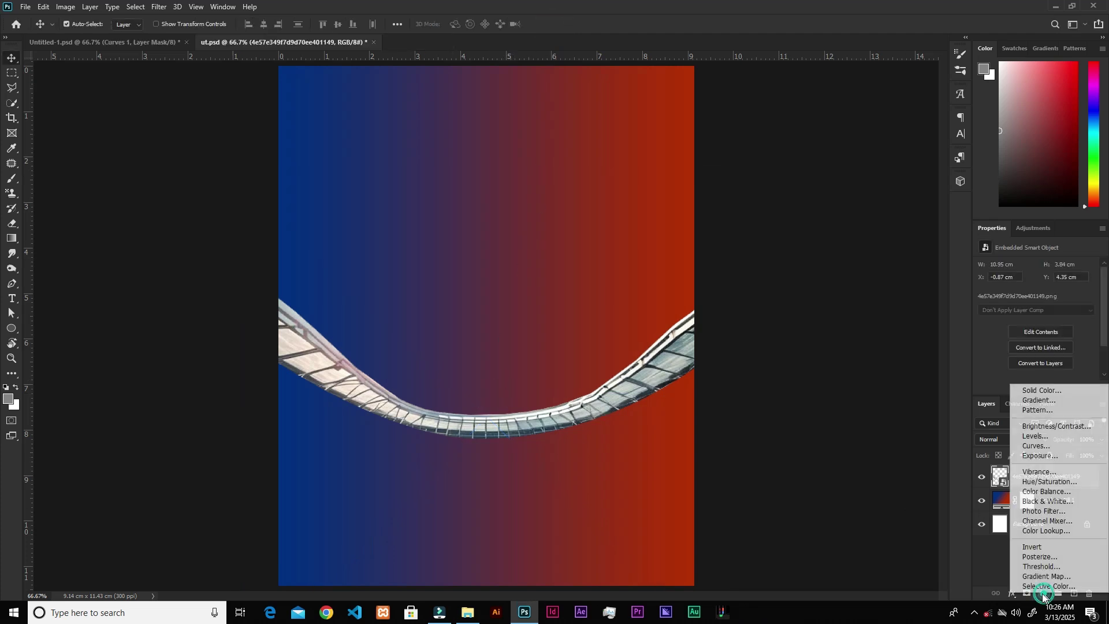
pyautogui.click(1049, 457)
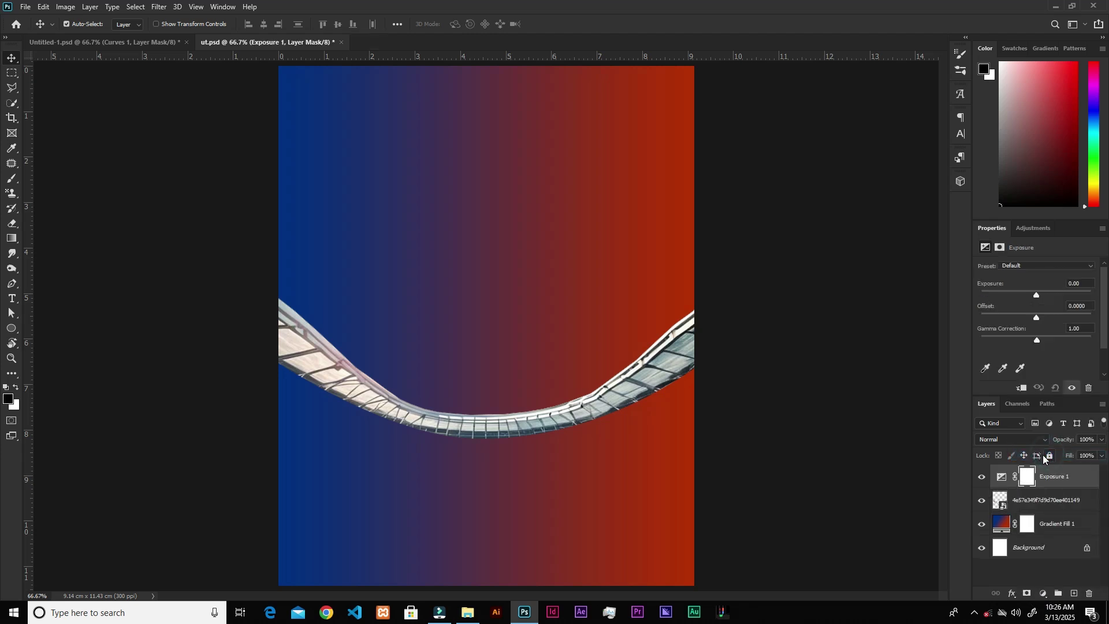
pyautogui.click(1021, 388)
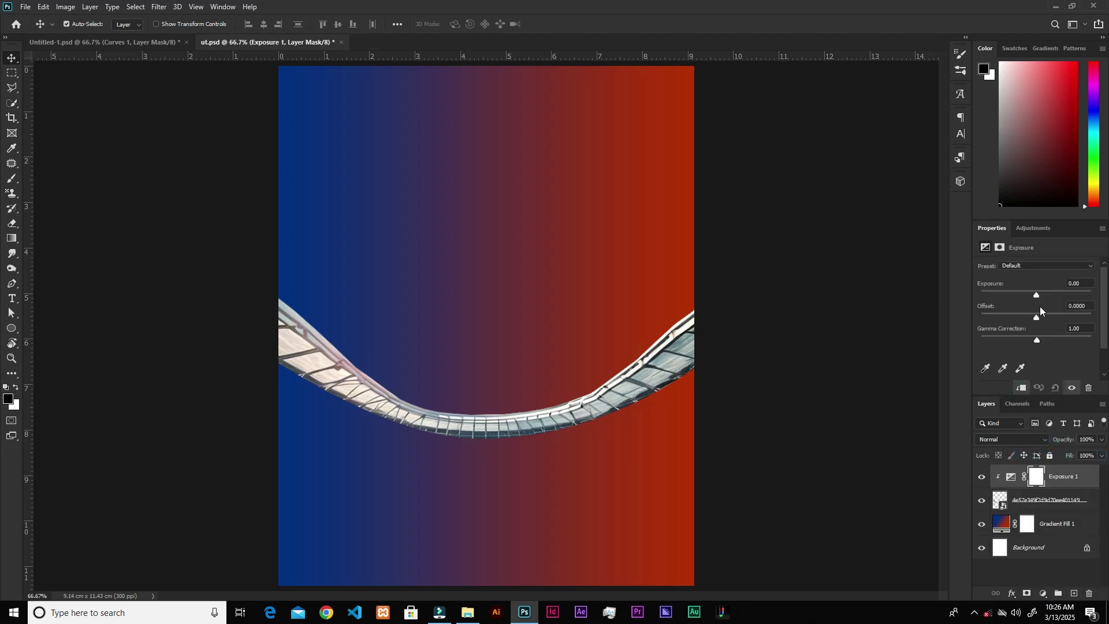
pyautogui.moveTo(1036, 296); pyautogui.dragTo(1030, 296)
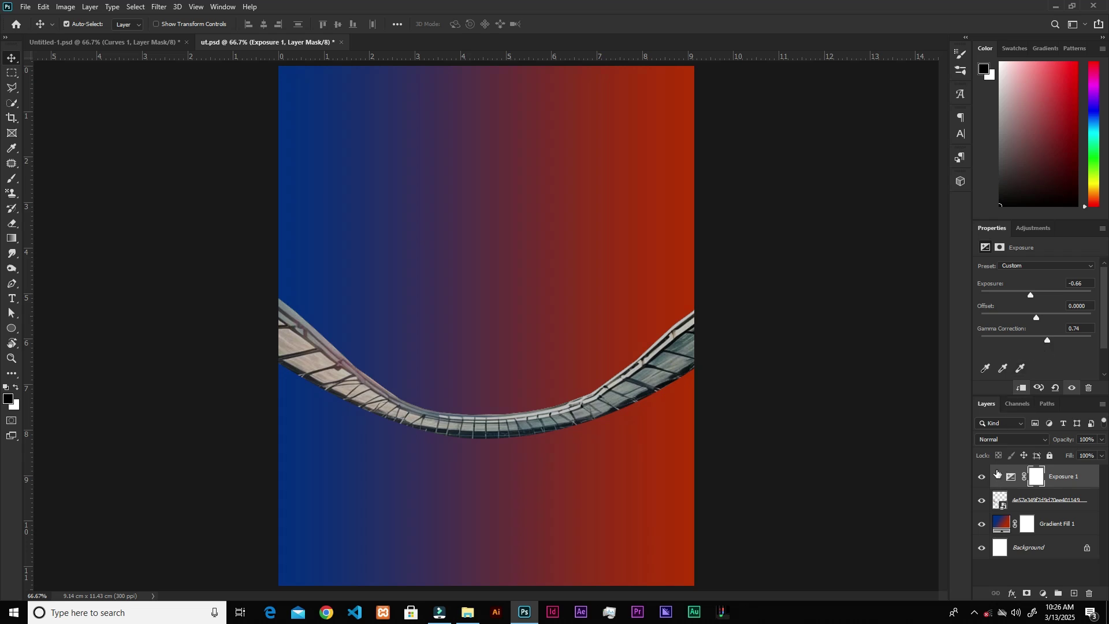
# - Darken the stadium stand with a clipped Curves adjustment, mapping input 202 to output 163, and save the document
pyautogui.click(1042, 594)
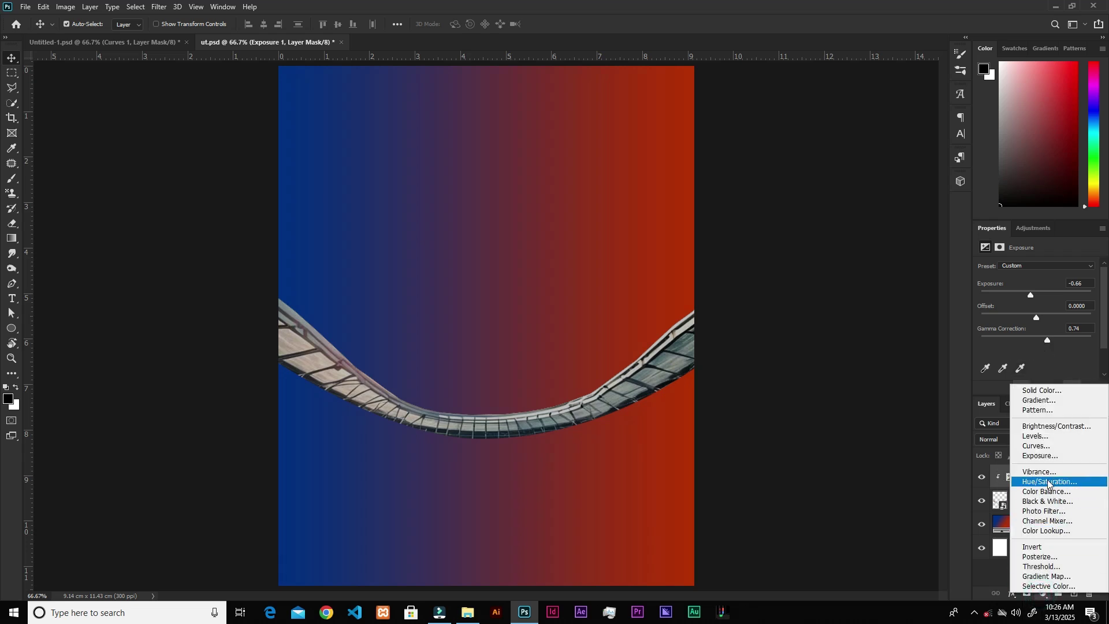
pyautogui.click(1046, 446)
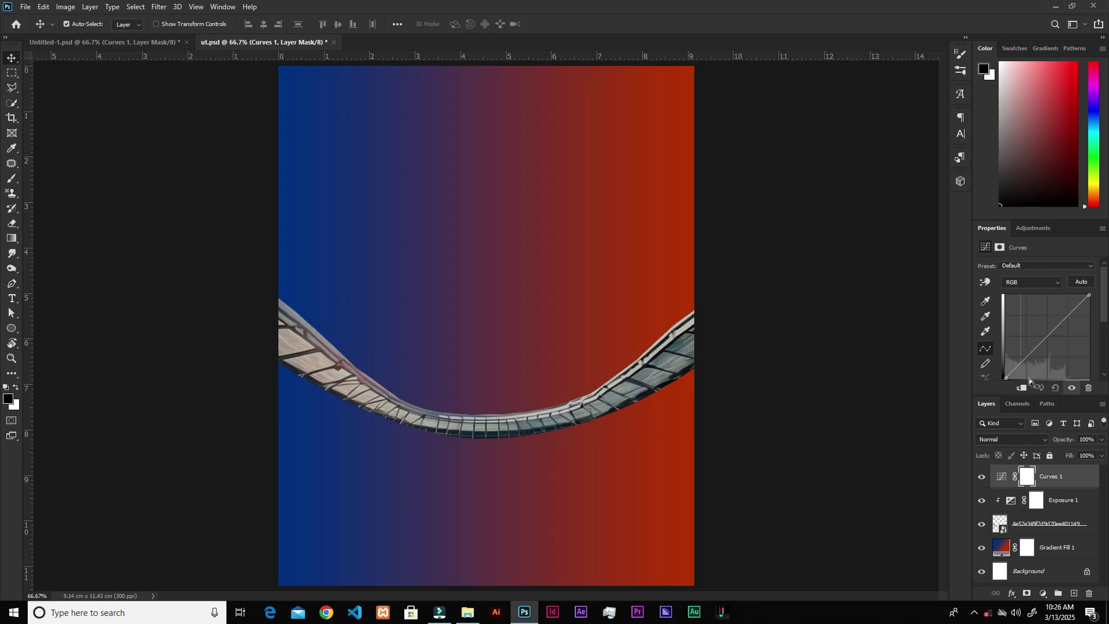
pyautogui.moveTo(1106, 316); pyautogui.dragTo(1100, 338)
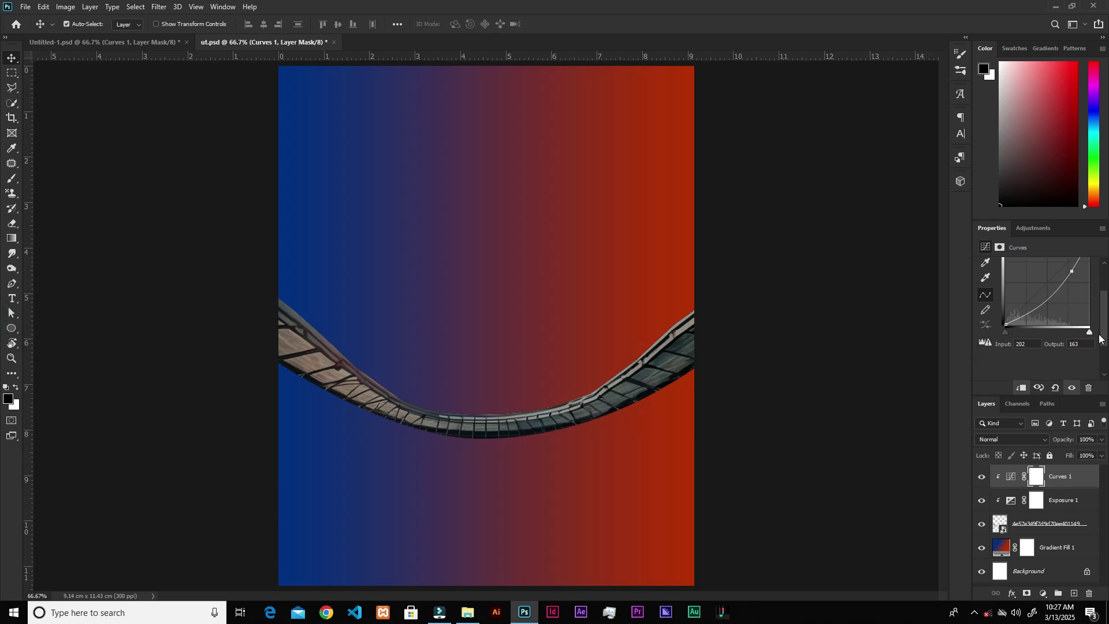
pyautogui.click(1084, 344)
pyautogui.hotkey('ctrl', 's')
# - Paint black with a soft brush on the Curves adjustment's layer mask along the upper rail of the stadium stand
pyautogui.click(1041, 482)
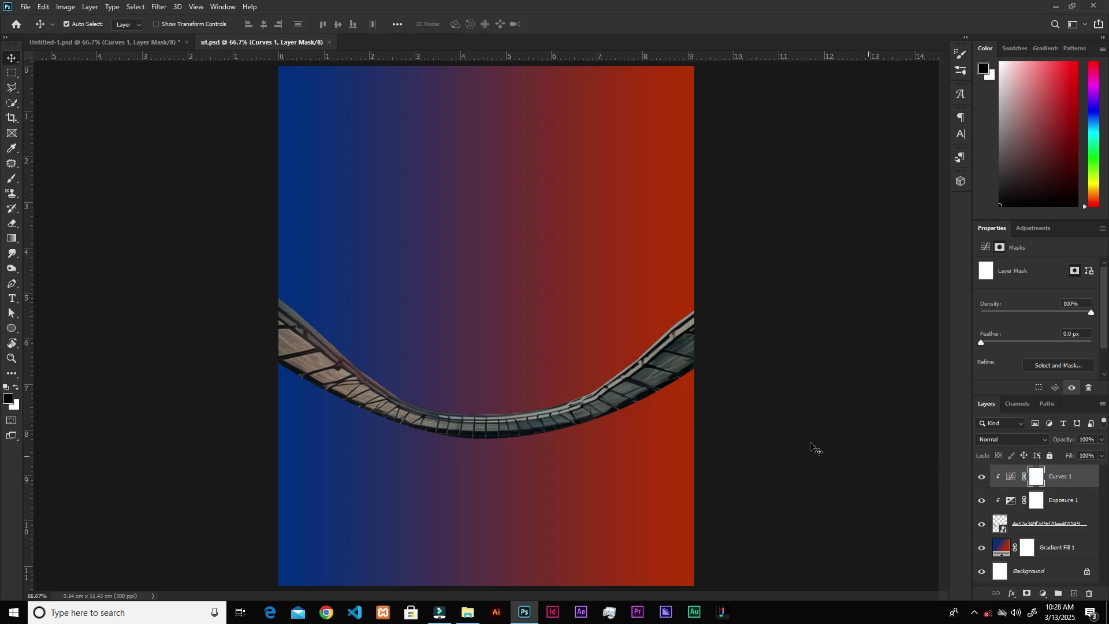
pyautogui.press('b')
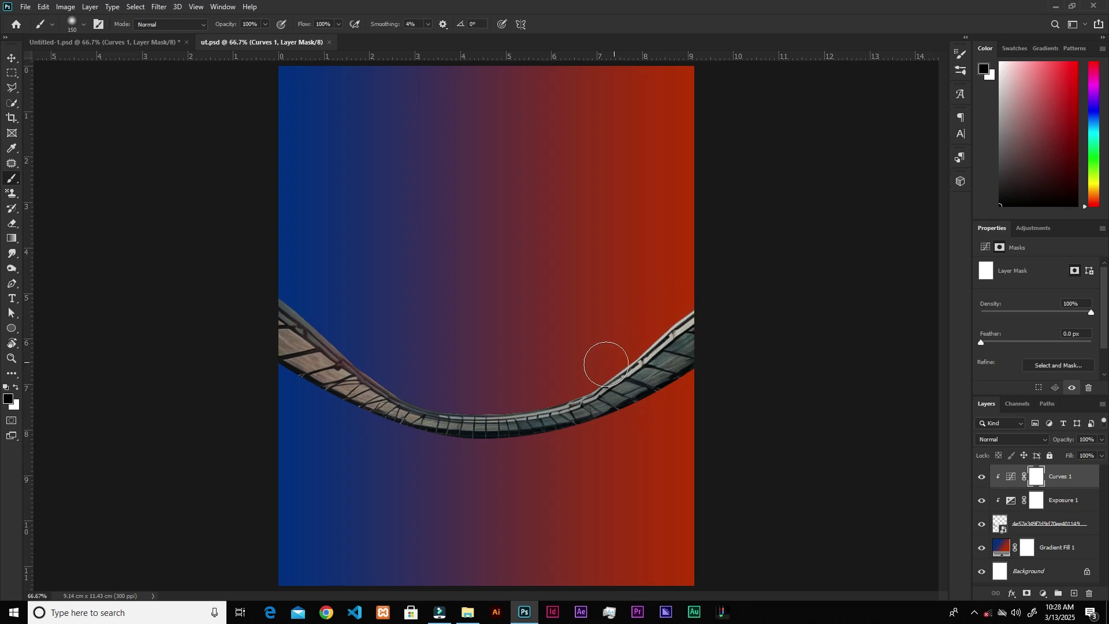
pyautogui.moveTo(508, 396)
pyautogui.mouseDown()
pyautogui.moveTo(300, 295)
pyautogui.moveTo(441, 396)
pyautogui.moveTo(674, 376)
pyautogui.moveTo(646, 314)
pyautogui.mouseUp()
pyautogui.press('[')
pyautogui.press('[')
pyautogui.press('[')
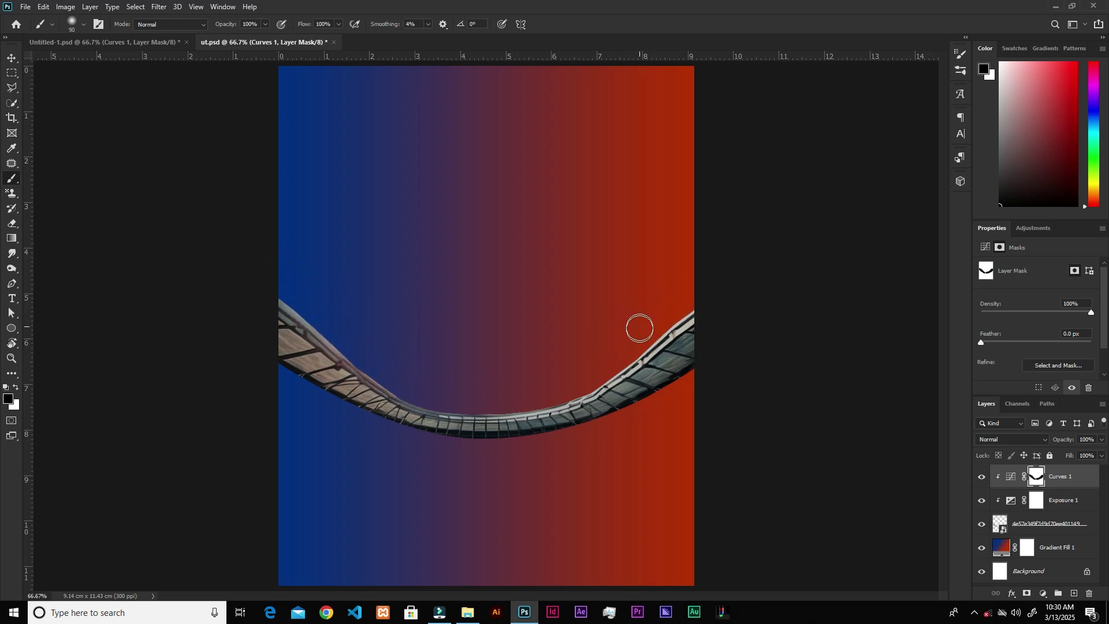
# - Draw a closed Pen tool shape about 1146 x 654 px above the gradient fill, following the stand's curve and covering the canvas below it
pyautogui.click(1037, 530)
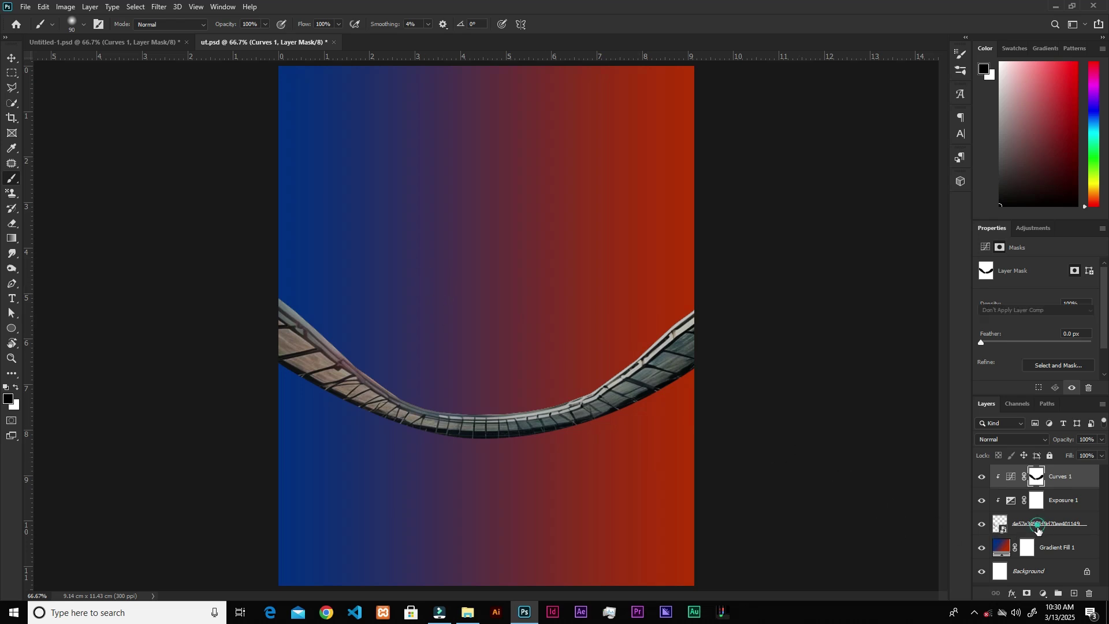
pyautogui.click(981, 523)
pyautogui.click(981, 524)
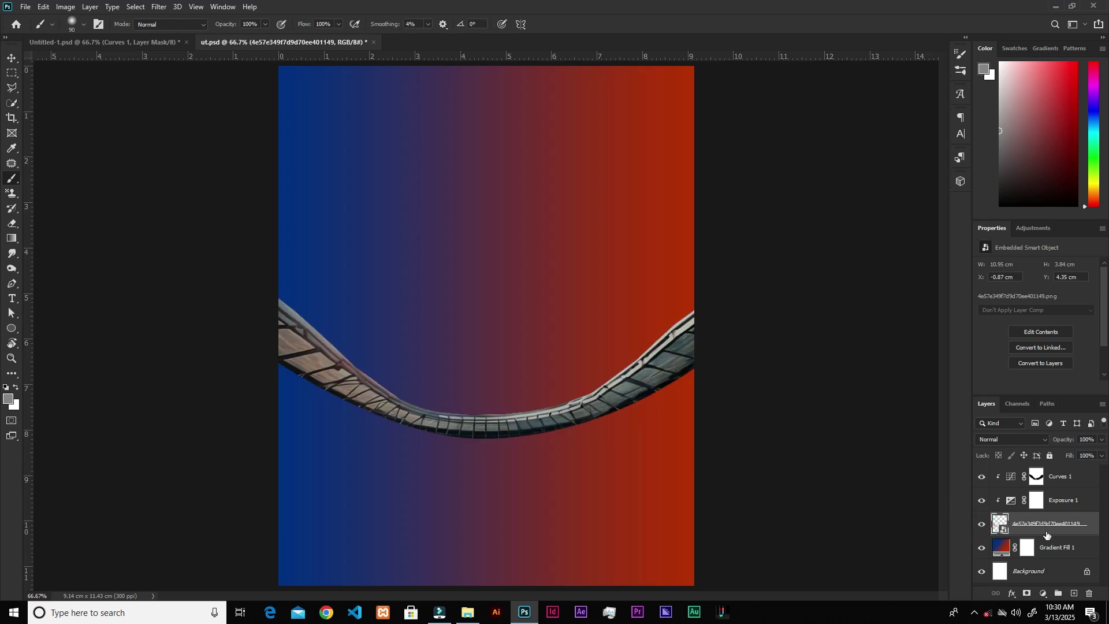
pyautogui.click(1030, 547)
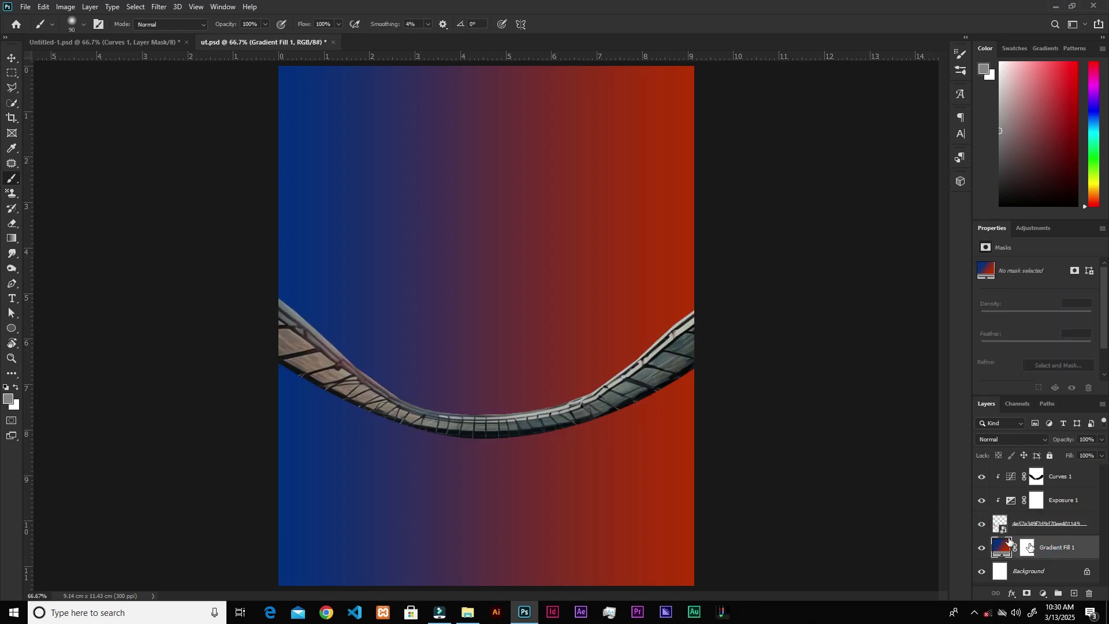
pyautogui.click(13, 284)
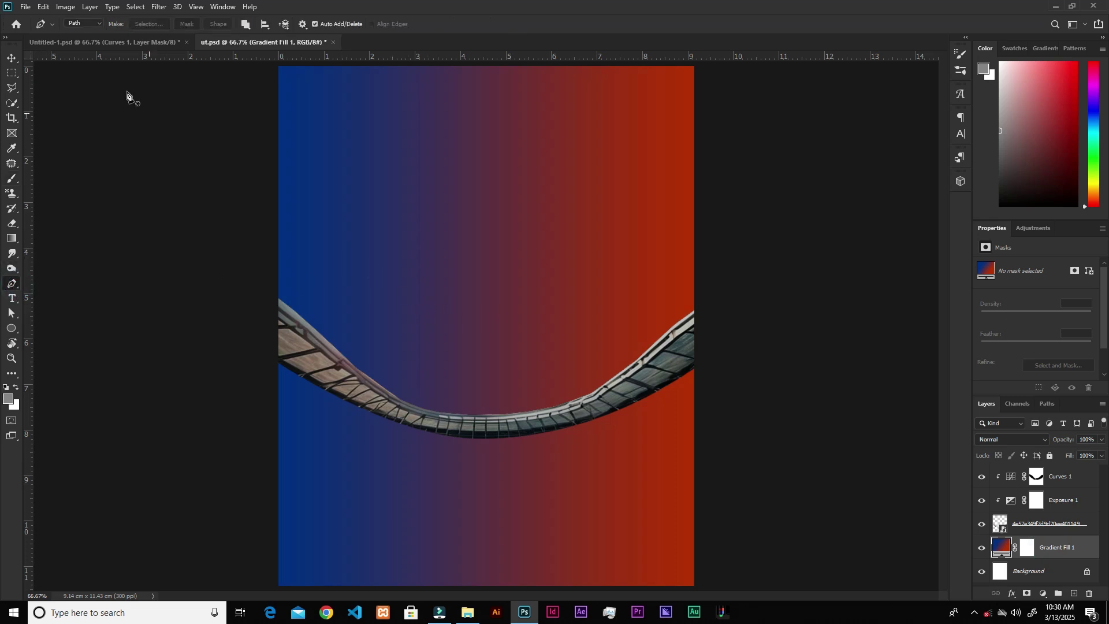
pyautogui.click(96, 26)
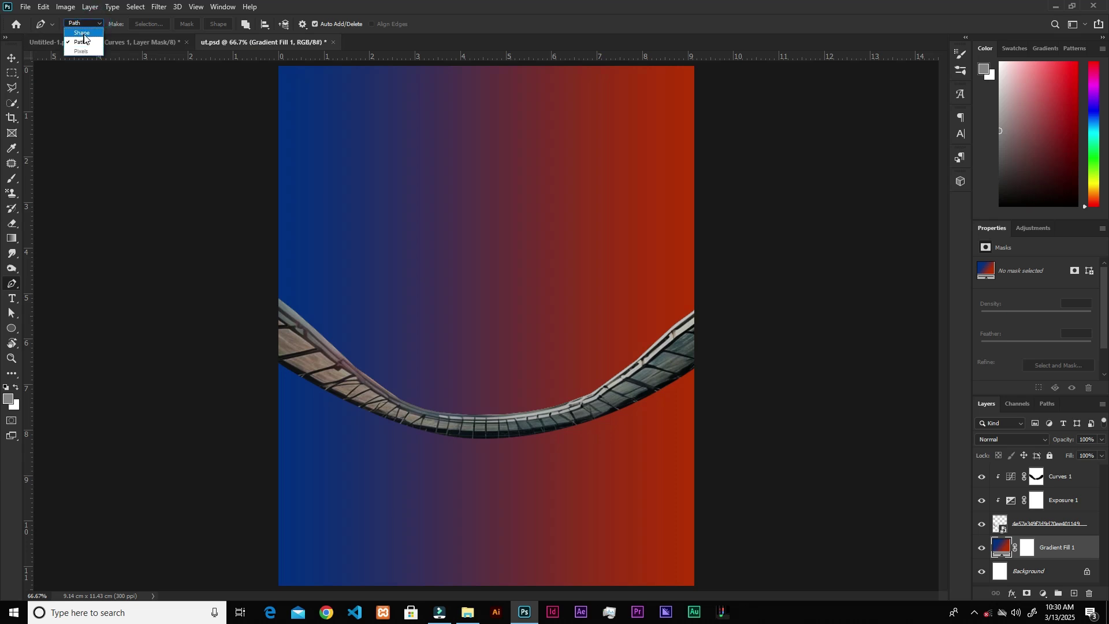
pyautogui.click(81, 34)
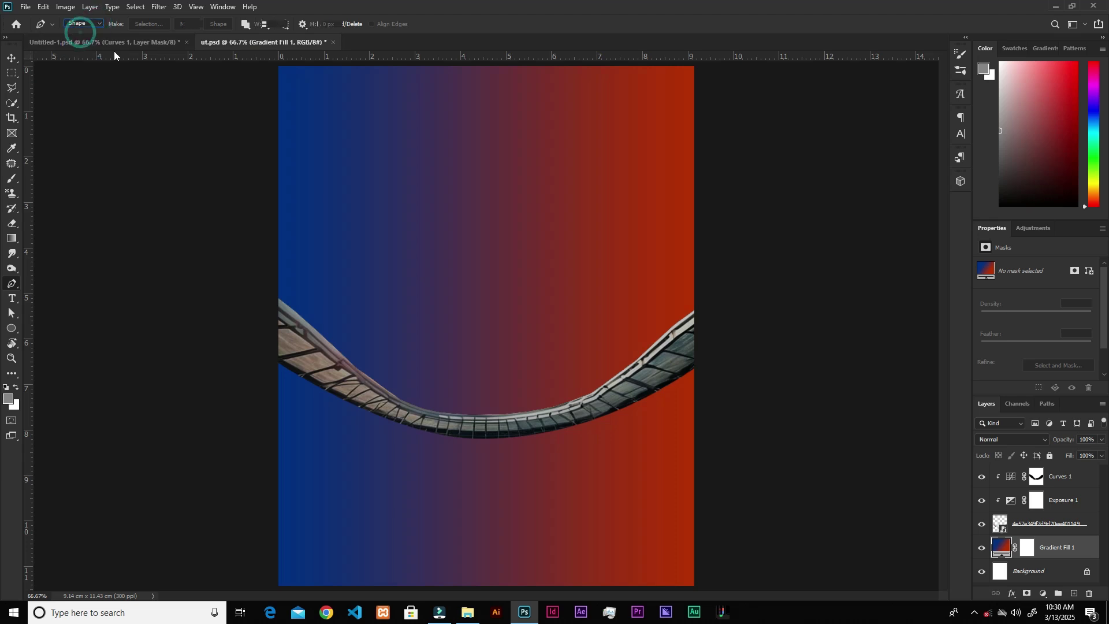
pyautogui.click(271, 337)
pyautogui.moveTo(468, 430); pyautogui.dragTo(547, 427)
pyautogui.moveTo(639, 382); pyautogui.dragTo(670, 355)
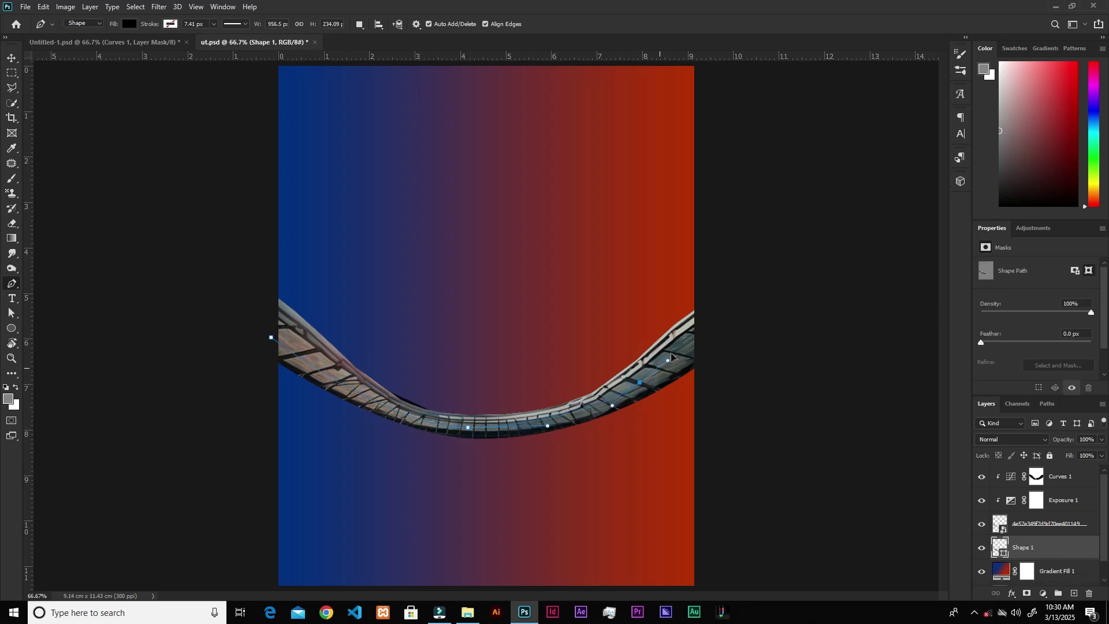
pyautogui.click(712, 338)
pyautogui.click(703, 590)
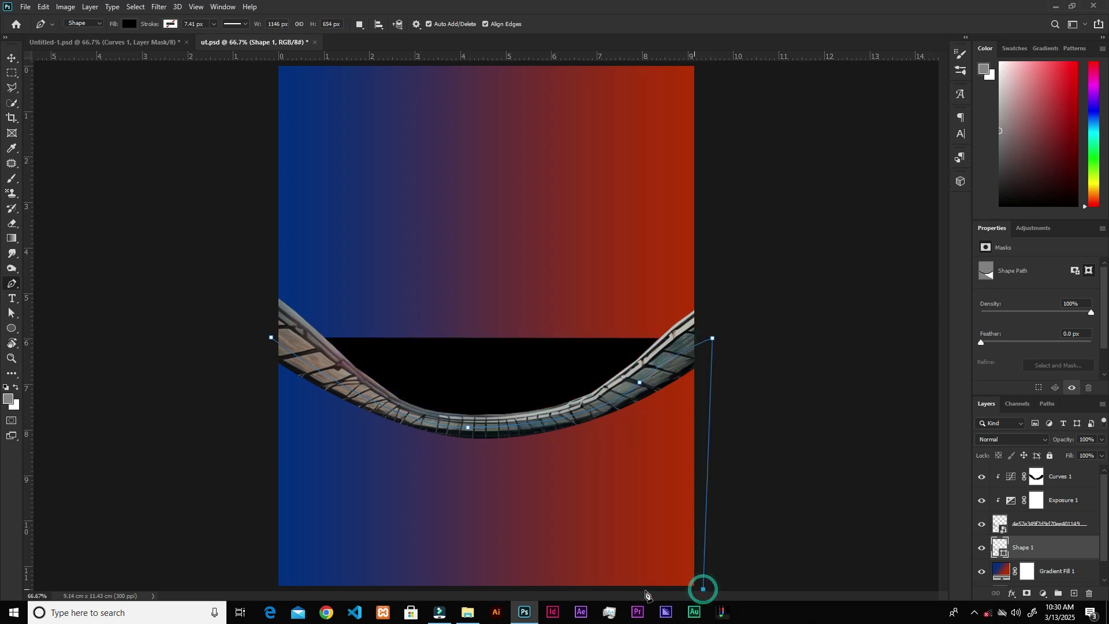
pyautogui.click(273, 589)
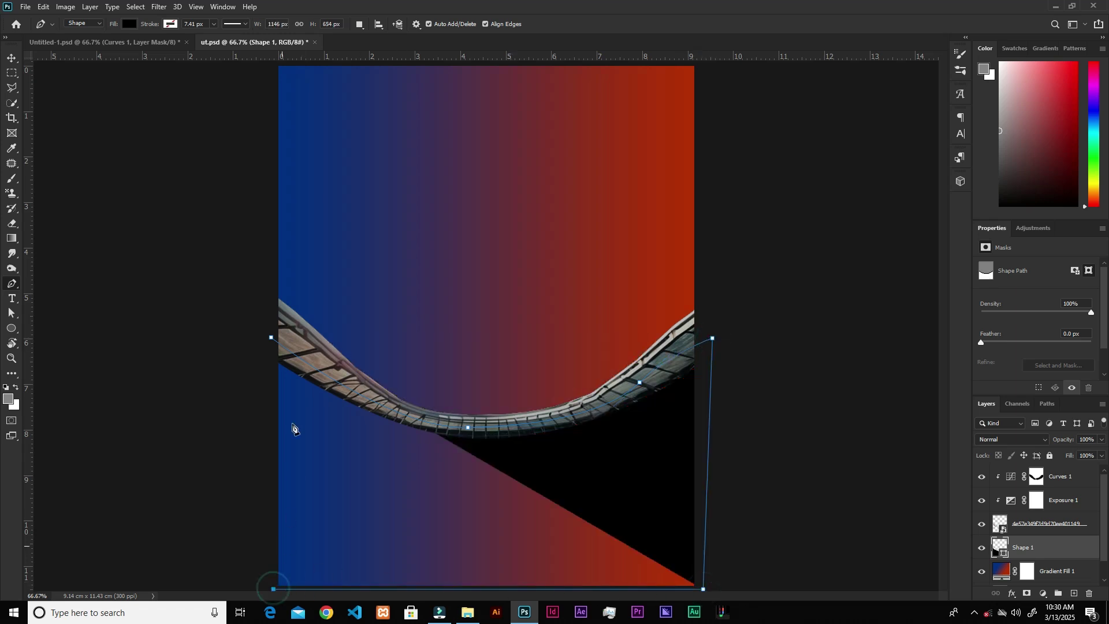
pyautogui.click(271, 339)
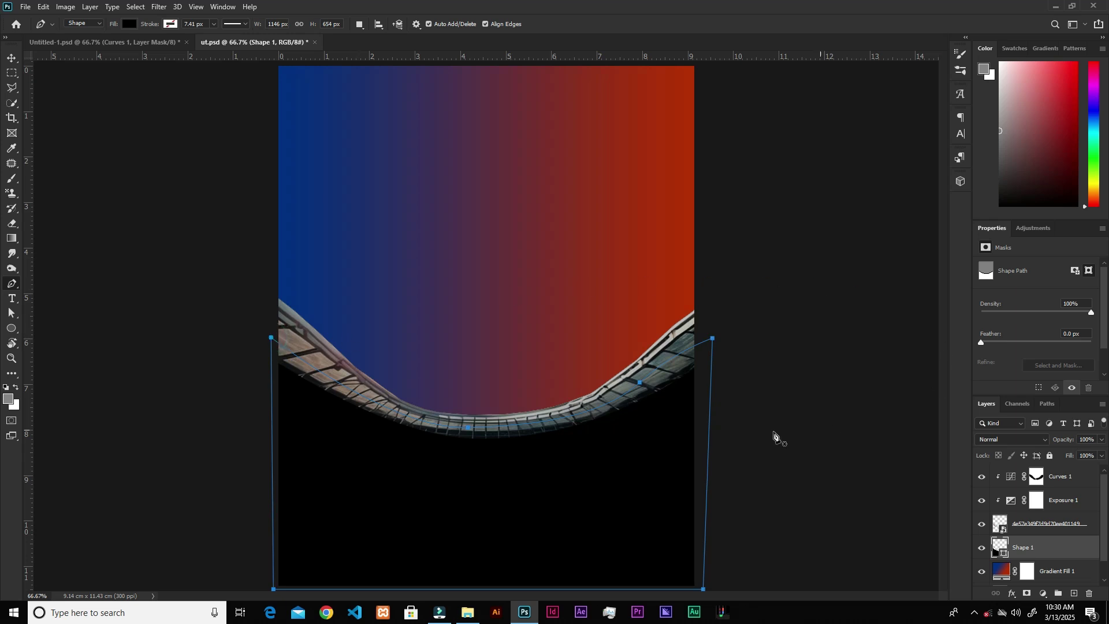
# - Change the fill color of the shape below the stand to white, hex ffffff
pyautogui.doubleClick(999, 546)
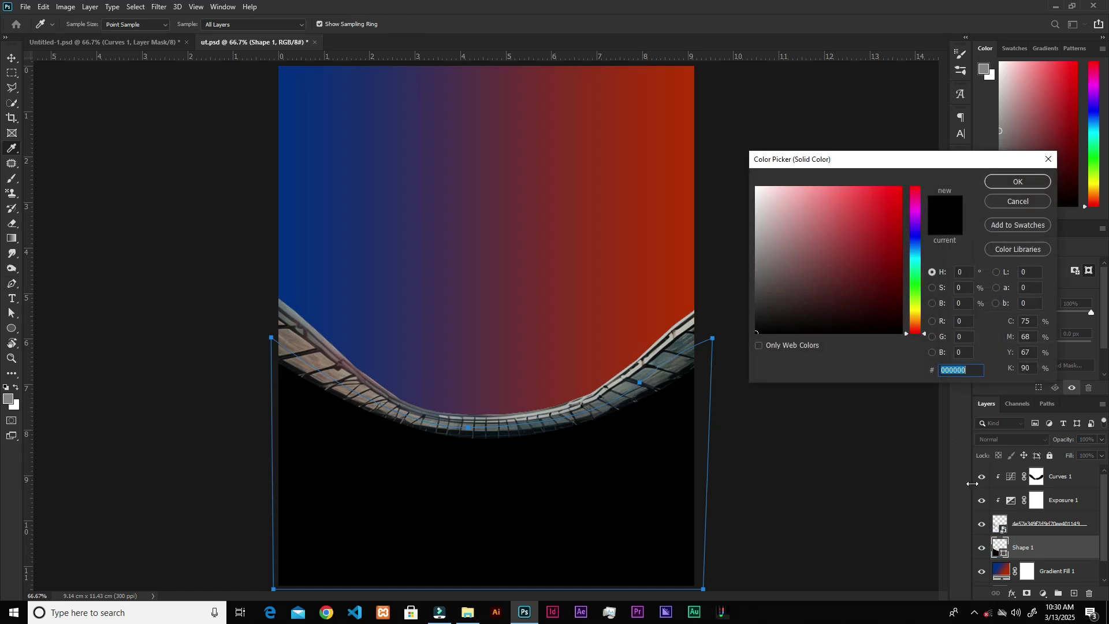
pyautogui.moveTo(798, 220); pyautogui.dragTo(744, 173)
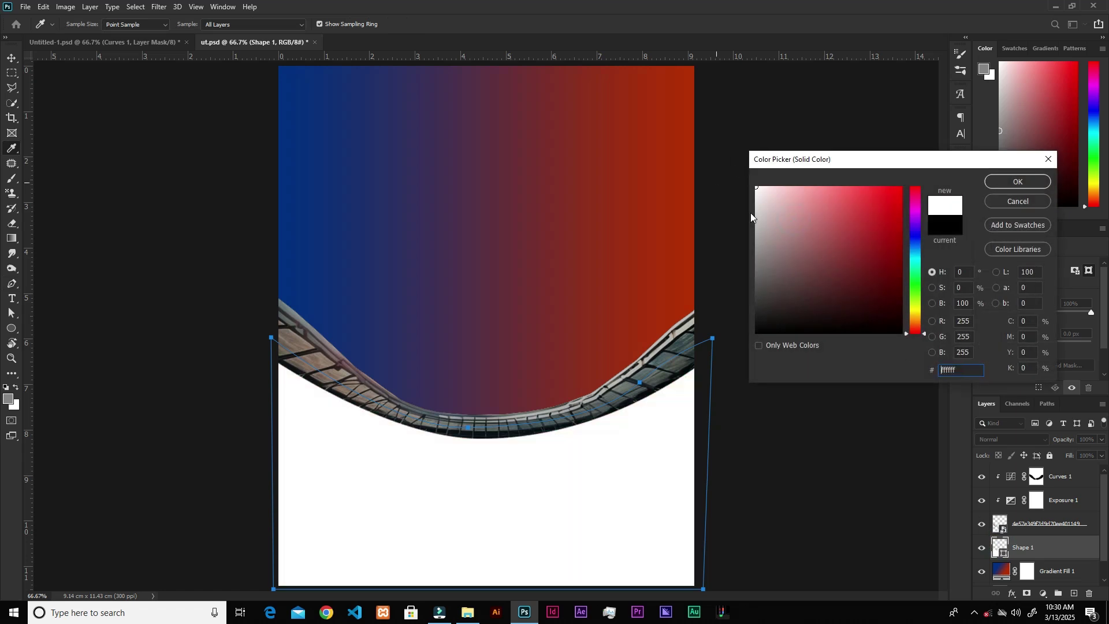
pyautogui.click(1013, 180)
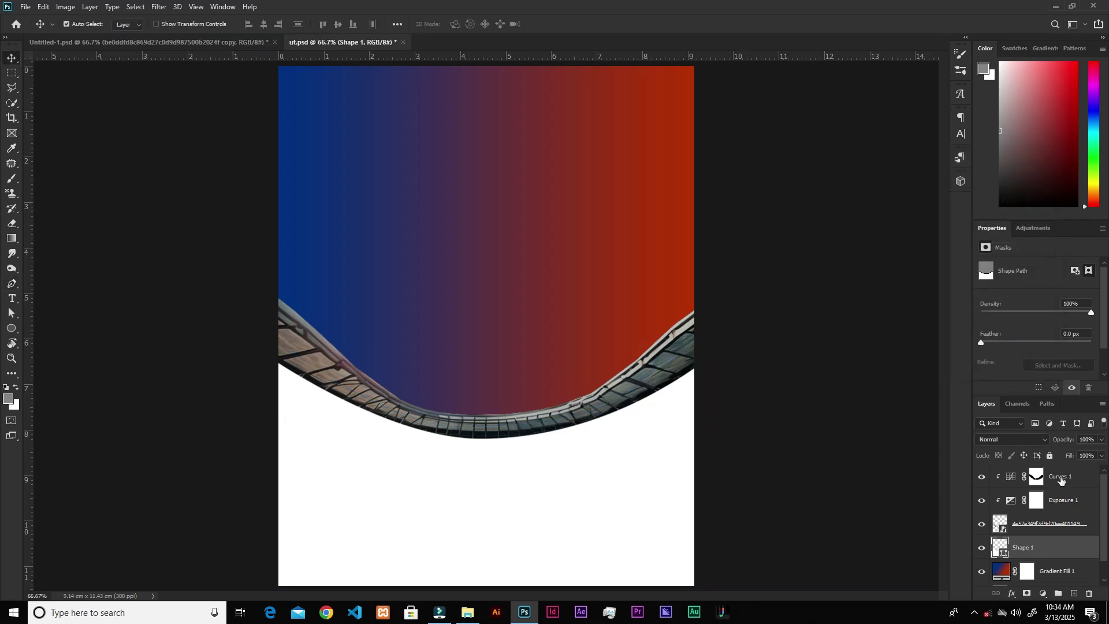
# - Group the Curves, Exposure, stadium stand and white shape layers and name the group bridge
pyautogui.keyDown('shift'); pyautogui.click(1061, 477); pyautogui.keyUp('shift')
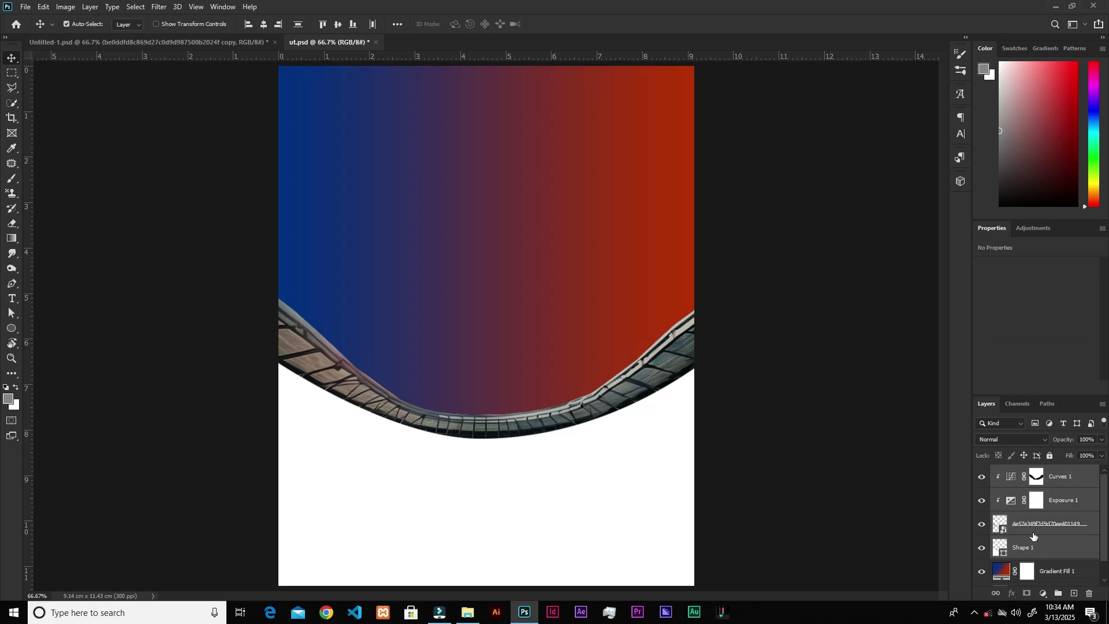
pyautogui.click(1057, 595)
pyautogui.doubleClick(1026, 472)
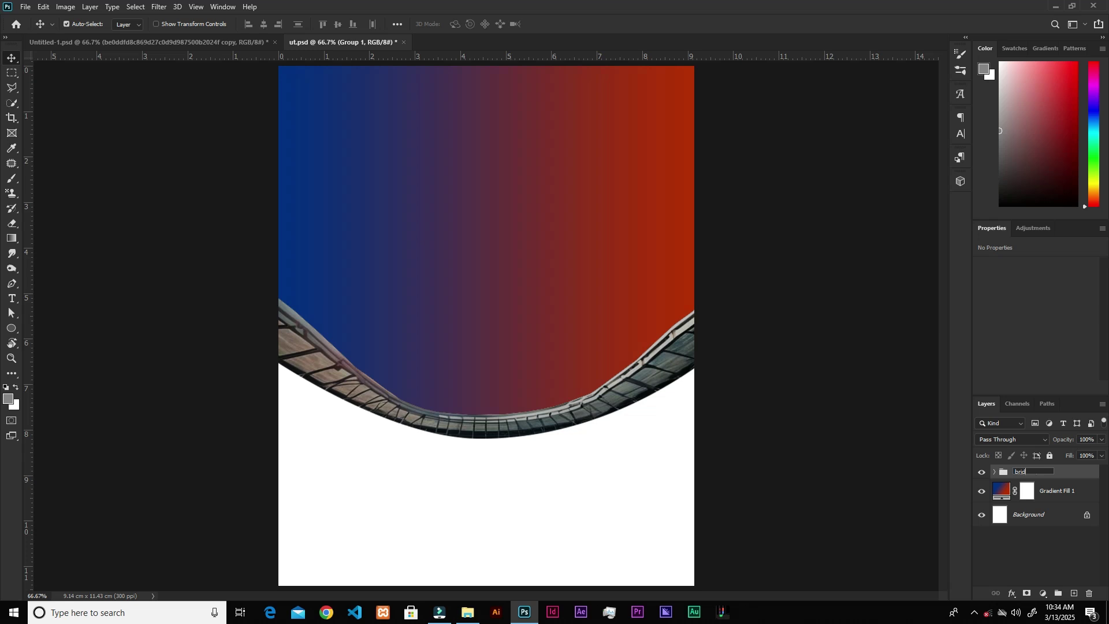
pyautogui.press('Return')
# - Place the fiery planet image above the gradient fill on the canvas's right side, about 7.86 x 11.79 cm, and set its blend mode to Lighten
pyautogui.click(1084, 492)
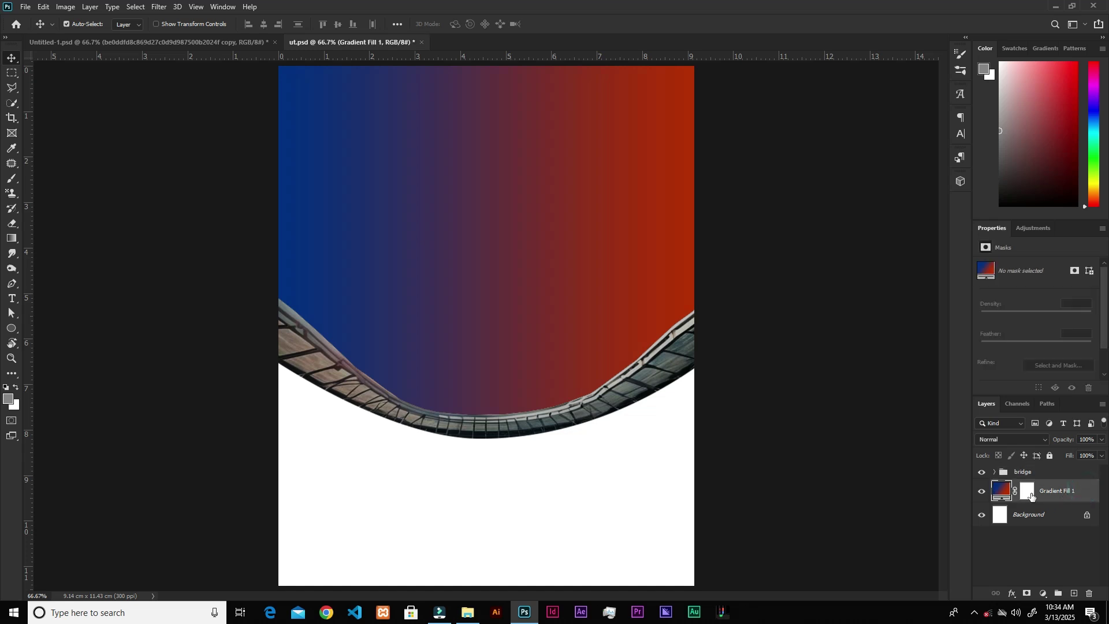
pyautogui.click(466, 618)
pyautogui.moveTo(417, 215); pyautogui.dragTo(645, 270)
pyautogui.moveTo(780, 252); pyautogui.dragTo(791, 253)
pyautogui.moveTo(701, 311); pyautogui.dragTo(700, 306)
pyautogui.click(553, 24)
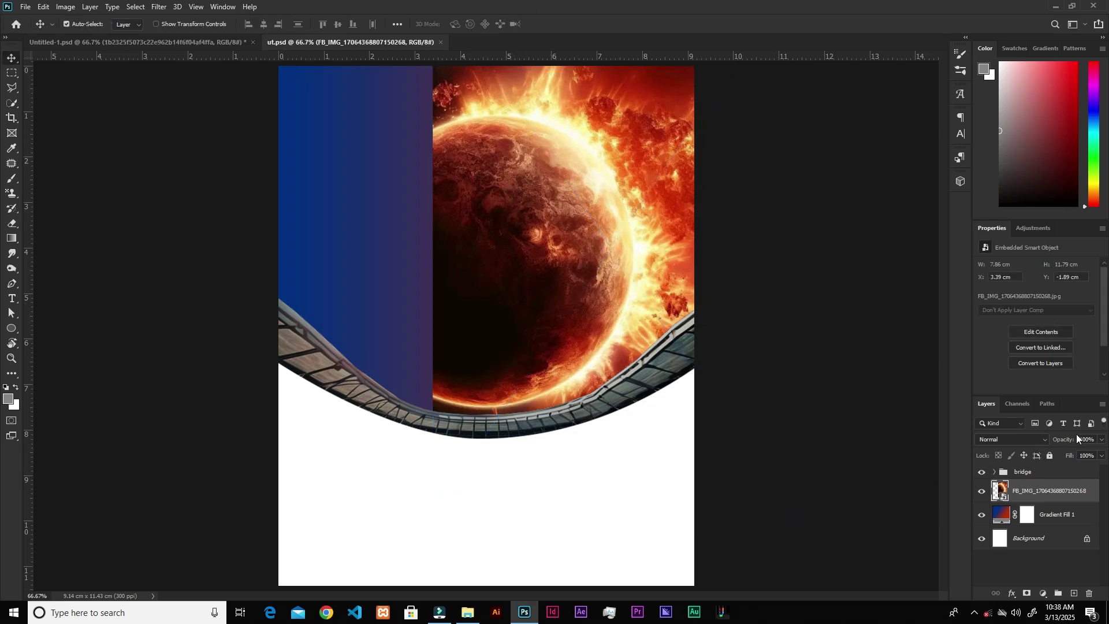
pyautogui.click(1028, 442)
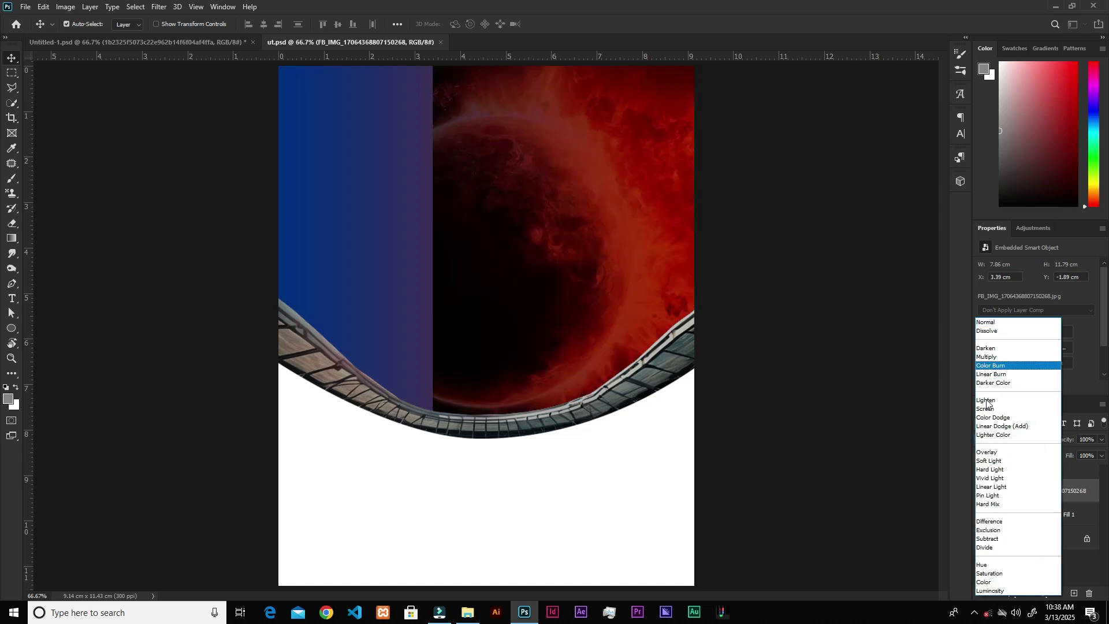
pyautogui.click(994, 401)
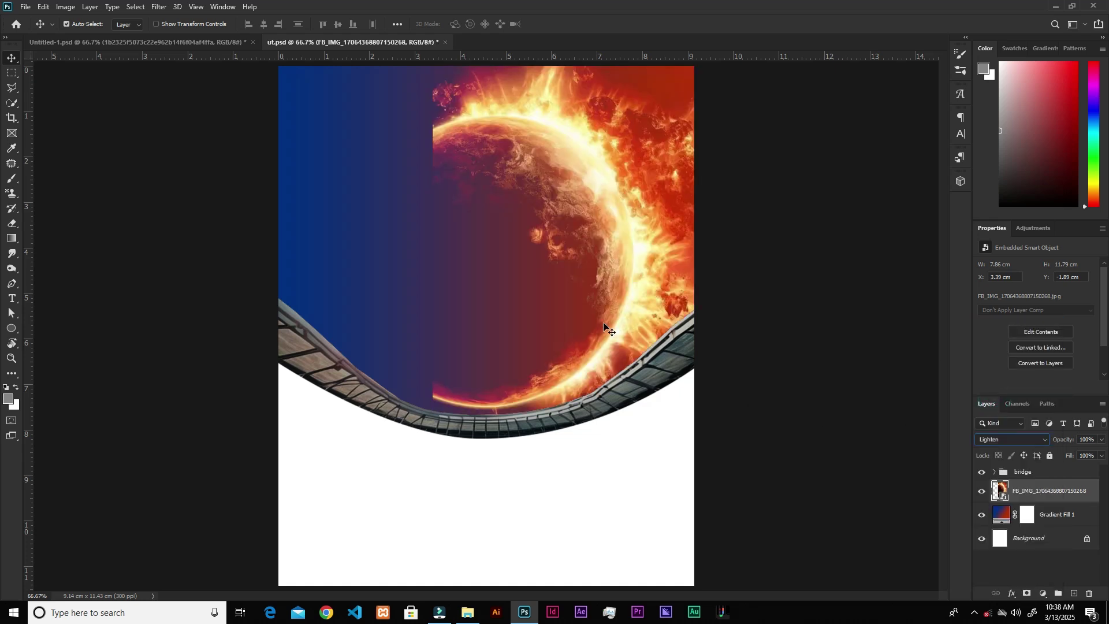
# - Add a layer mask to the fiery planet image and fade its left edge with a soft black brush of size 300
pyautogui.click(1027, 593)
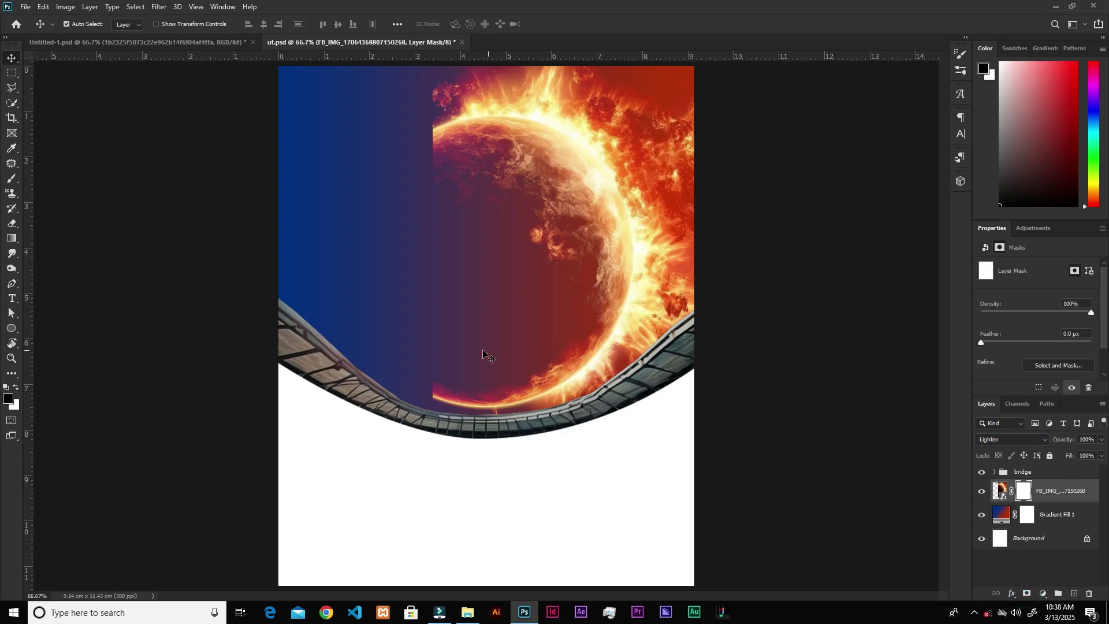
pyautogui.press('d')
pyautogui.press('b')
pyautogui.press(']')
pyautogui.press(']')
pyautogui.press(']')
pyautogui.press(']')
pyautogui.press(']')
pyautogui.press(']')
pyautogui.press(']')
pyautogui.moveTo(417, 100)
pyautogui.mouseDown()
pyautogui.moveTo(404, 124)
pyautogui.moveTo(399, 110)
pyautogui.moveTo(386, 348)
pyautogui.moveTo(401, 368)
pyautogui.moveTo(407, 428)
pyautogui.moveTo(397, 316)
pyautogui.moveTo(406, 102)
pyautogui.moveTo(387, 353)
pyautogui.moveTo(402, 437)
pyautogui.moveTo(422, 449)
pyautogui.moveTo(413, 78)
pyautogui.moveTo(435, 468)
pyautogui.mouseUp()
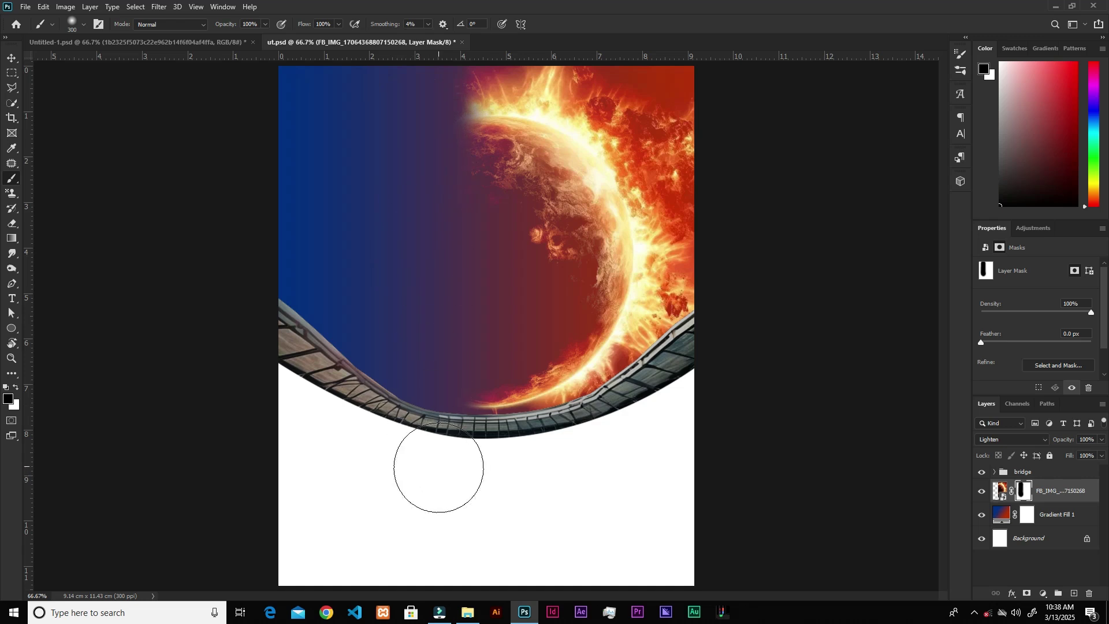
pyautogui.press('v')
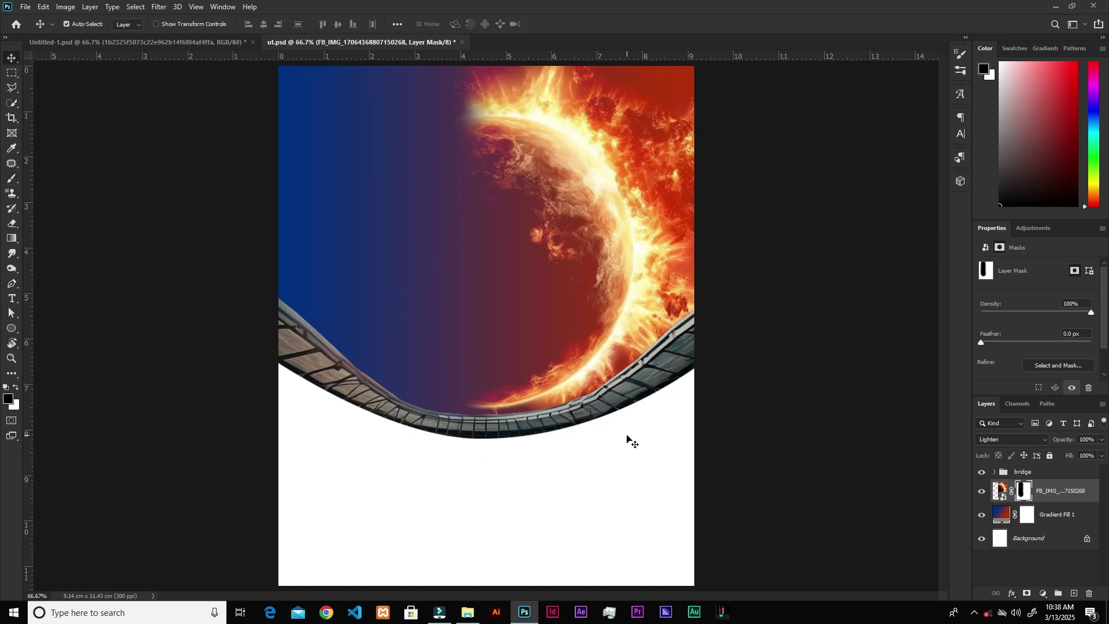
# - Place the blue storm cloud image from the resources_tani folder over the canvas's left half, scaled to 20.82% and flipped horizontally
pyautogui.click(468, 612)
pyautogui.moveTo(231, 134); pyautogui.dragTo(478, 441)
pyautogui.moveTo(514, 349); pyautogui.dragTo(474, 229)
pyautogui.moveTo(548, 186); pyautogui.dragTo(507, 186)
pyautogui.moveTo(421, 220); pyautogui.dragTo(418, 258)
pyautogui.moveTo(506, 222); pyautogui.dragTo(500, 222)
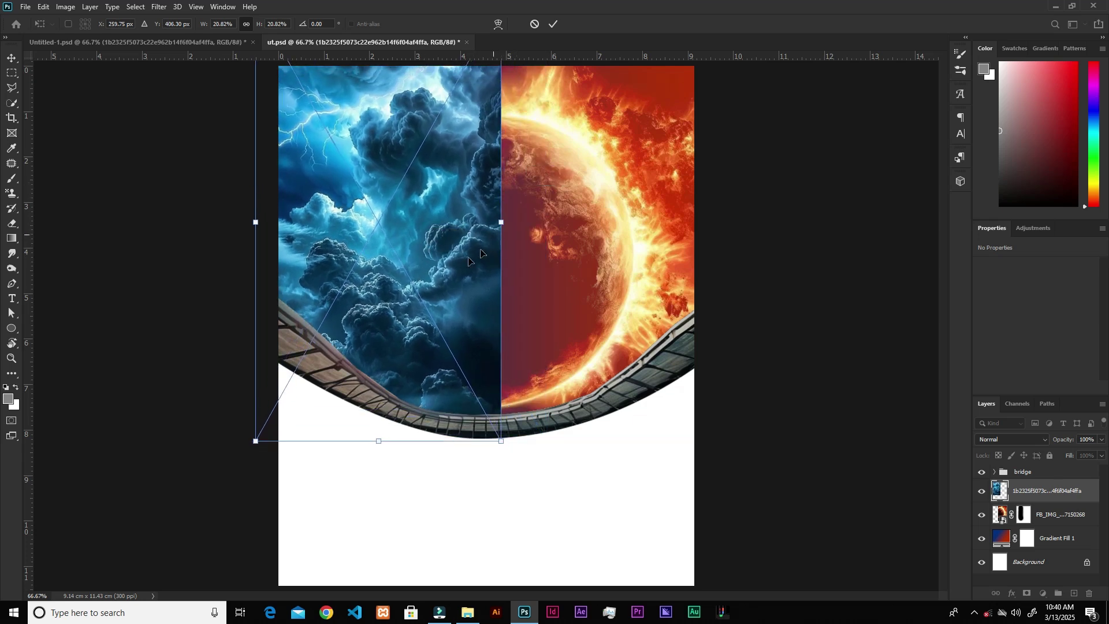
pyautogui.rightClick(421, 219)
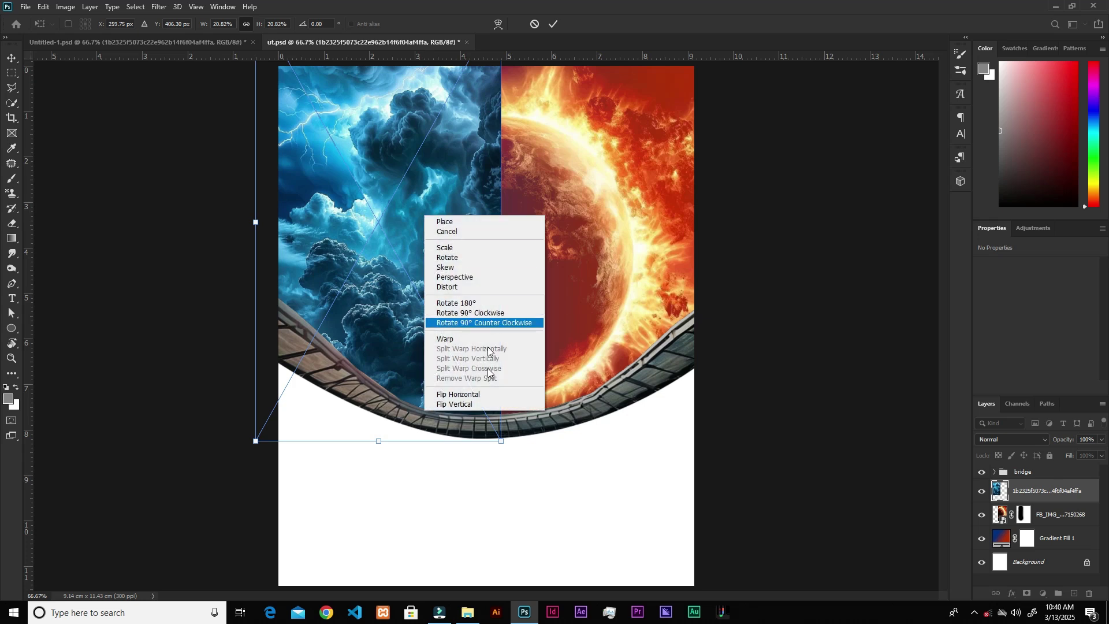
pyautogui.click(476, 395)
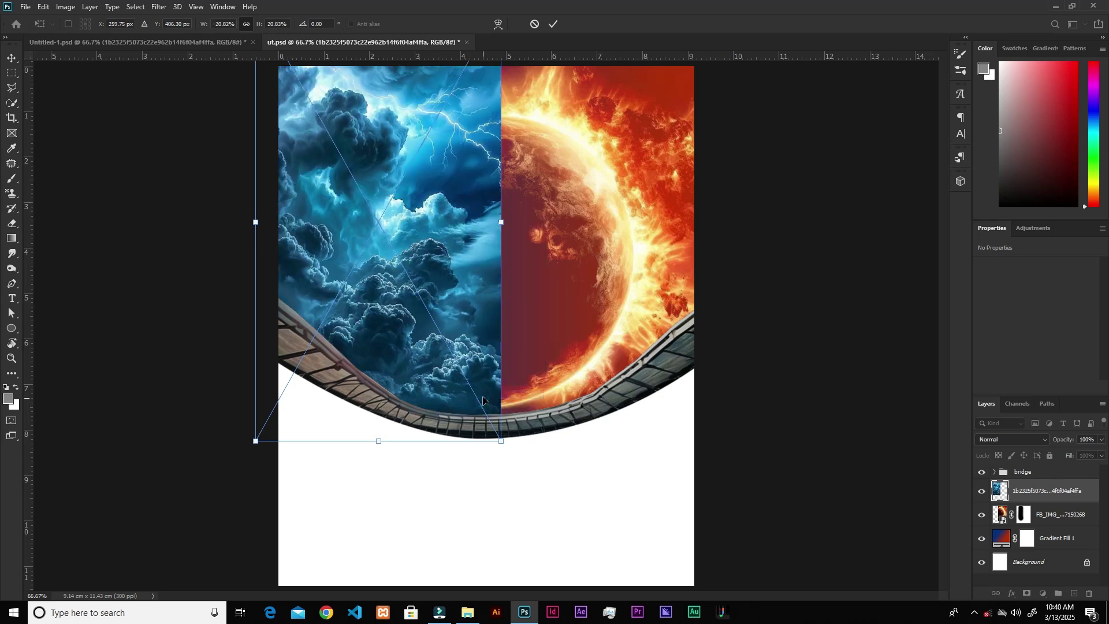
pyautogui.click(553, 25)
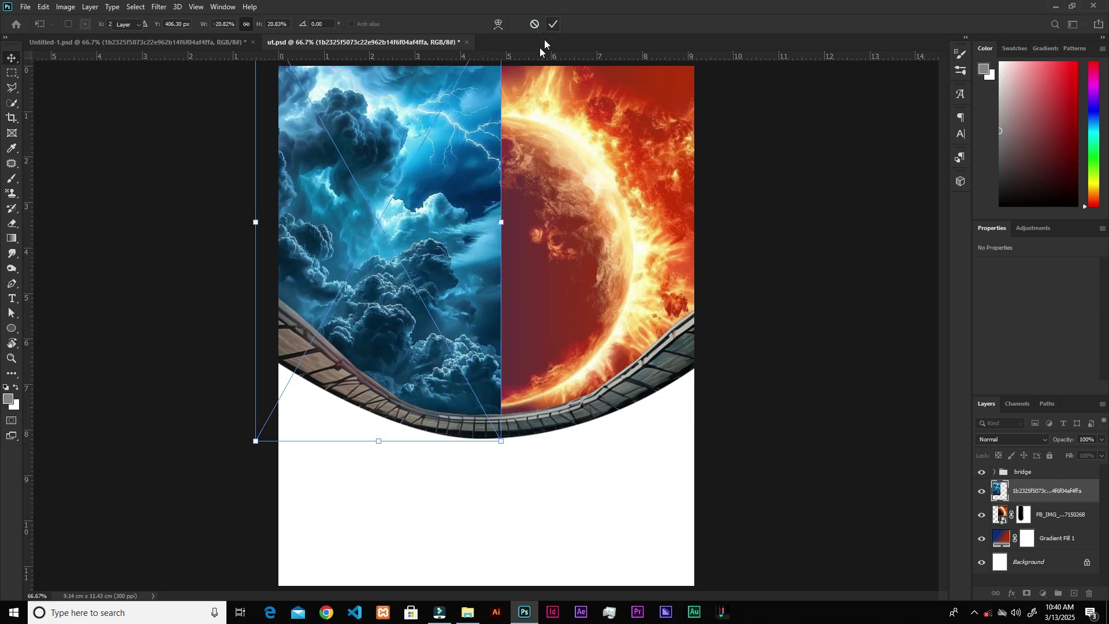
# - Set the storm cloud image to Hard Light and mask its right edge with a soft black brush so it blends into the planet
pyautogui.click(1013, 439)
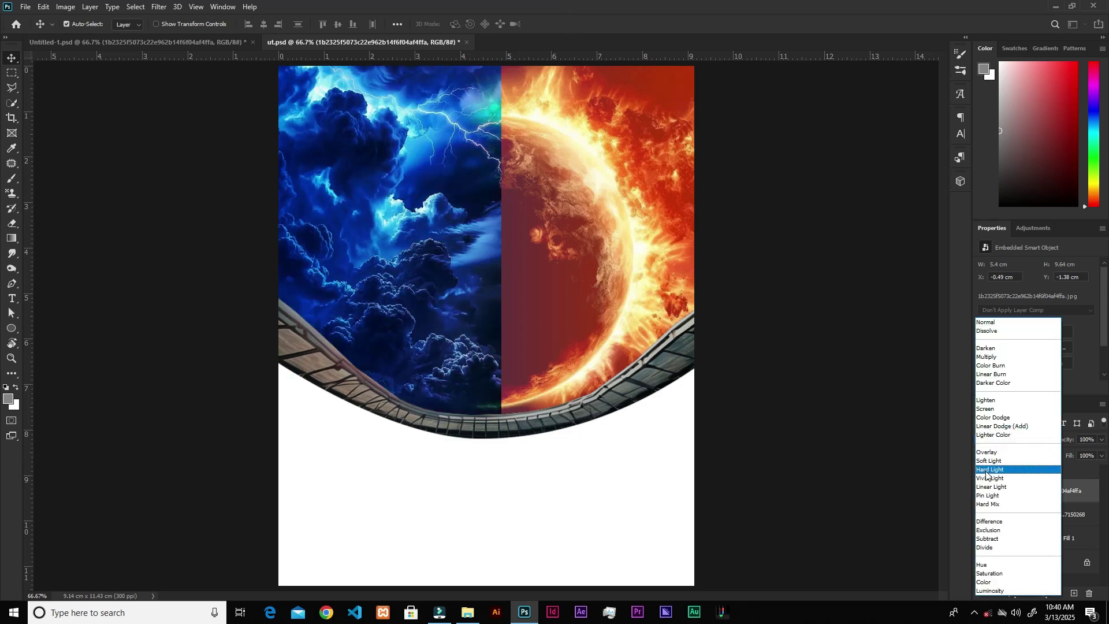
pyautogui.click(988, 469)
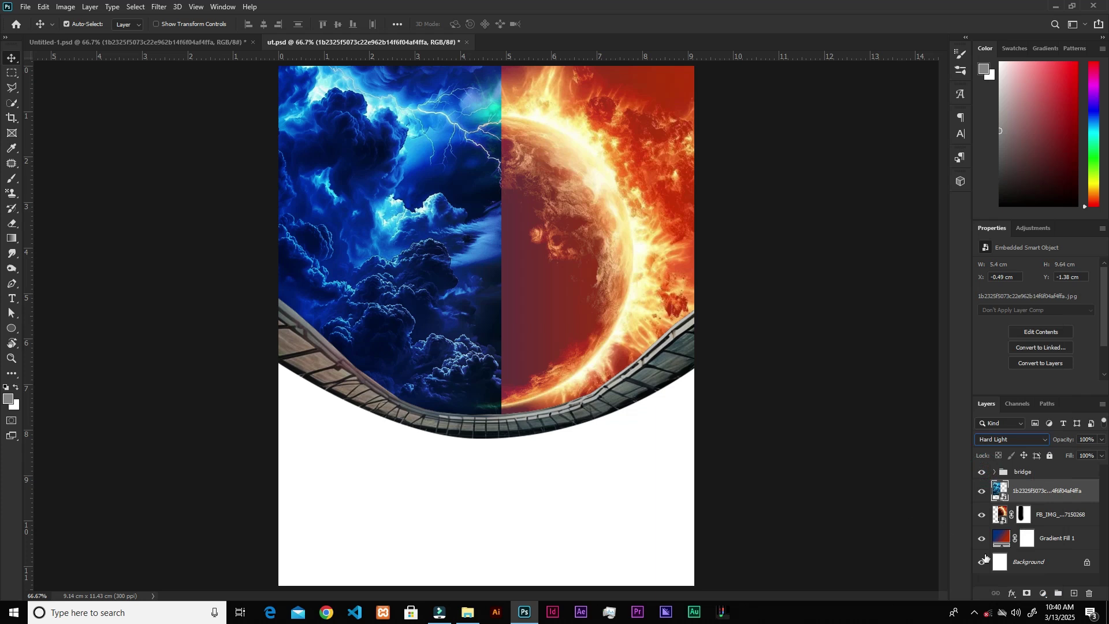
pyautogui.click(1026, 597)
pyautogui.press('b')
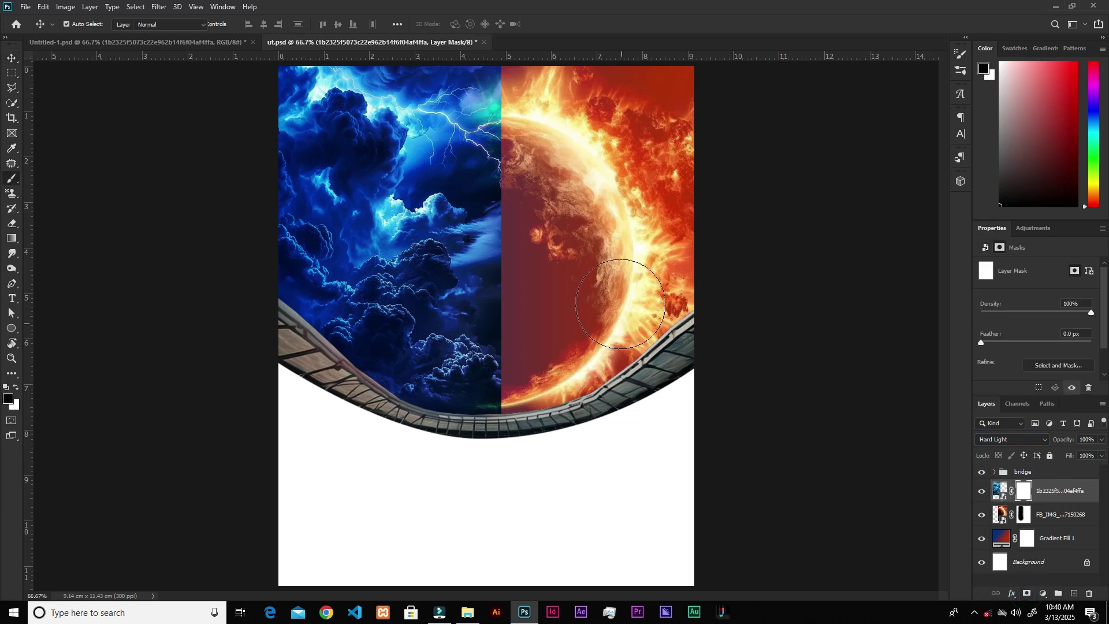
pyautogui.press('[')
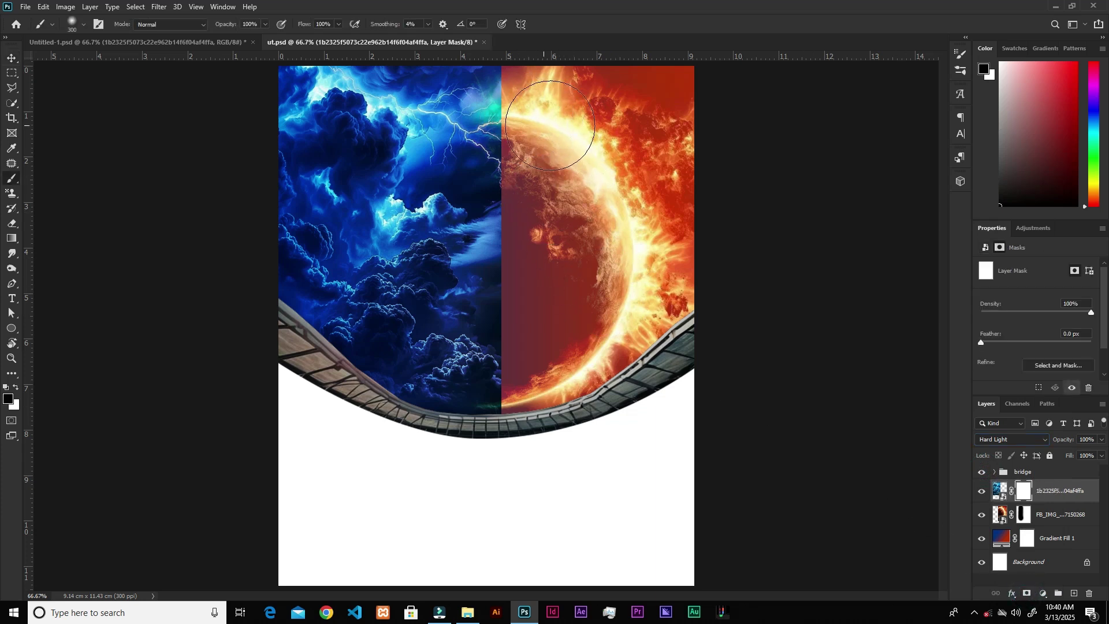
pyautogui.press('[')
pyautogui.moveTo(526, 73)
pyautogui.mouseDown()
pyautogui.moveTo(530, 149)
pyautogui.moveTo(530, 82)
pyautogui.moveTo(539, 135)
pyautogui.moveTo(530, 257)
pyautogui.moveTo(527, 226)
pyautogui.moveTo(530, 417)
pyautogui.moveTo(537, 274)
pyautogui.moveTo(537, 319)
pyautogui.moveTo(527, 365)
pyautogui.moveTo(535, 129)
pyautogui.moveTo(525, 65)
pyautogui.moveTo(529, 234)
pyautogui.mouseUp()
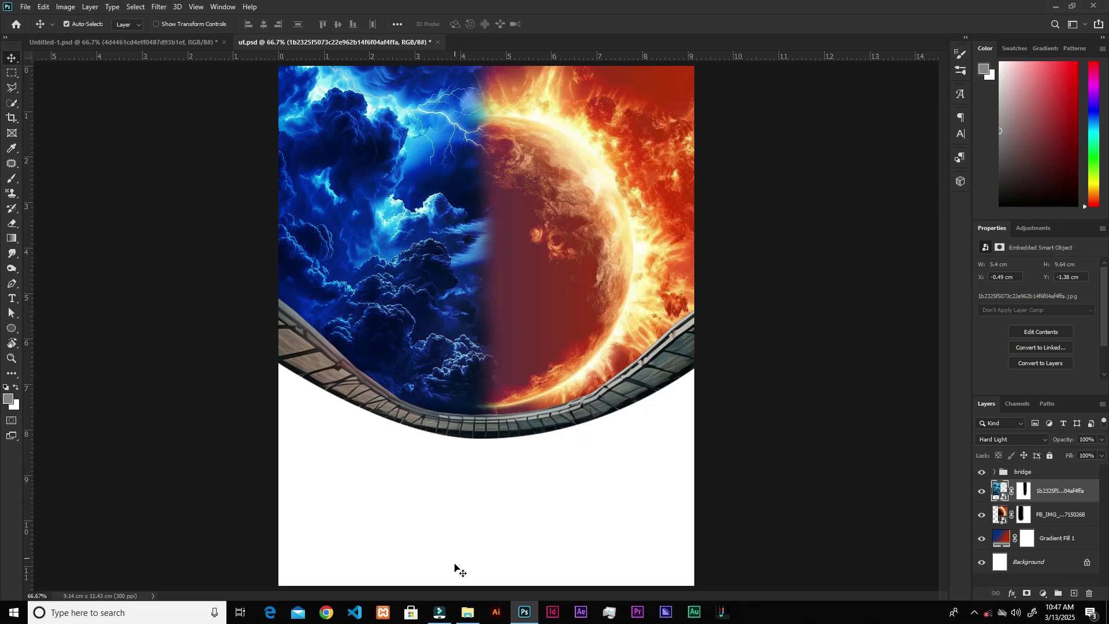
# - Place the worn baseball image from the resources_tani folder at the planet's centre, scaled to 29.58% and rotated 58.45 degrees
pyautogui.click(468, 612)
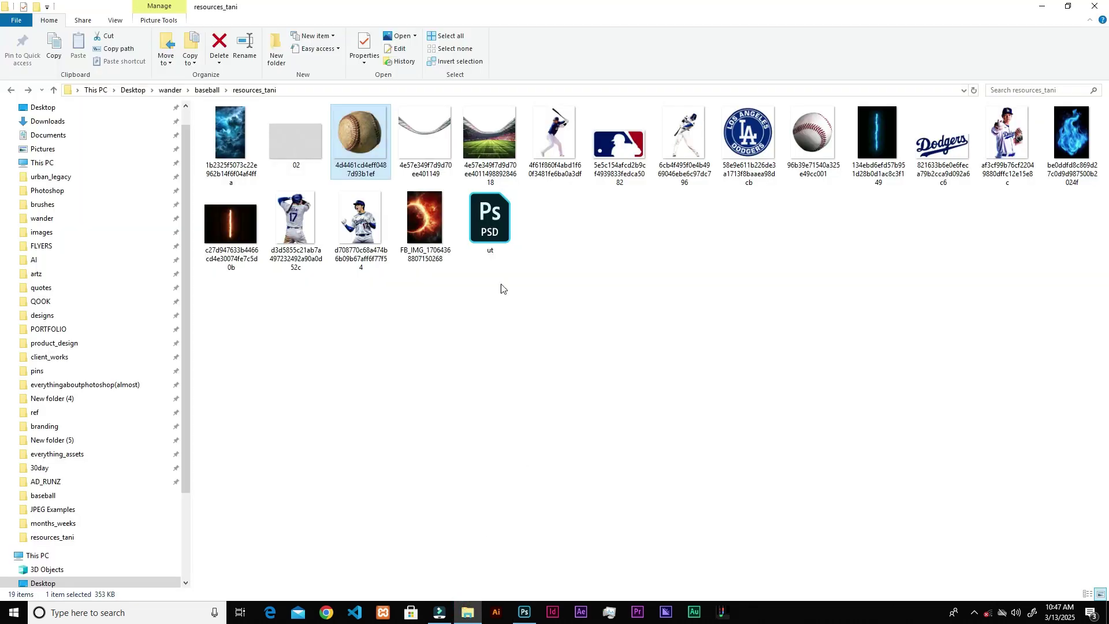
pyautogui.moveTo(370, 141); pyautogui.dragTo(437, 397)
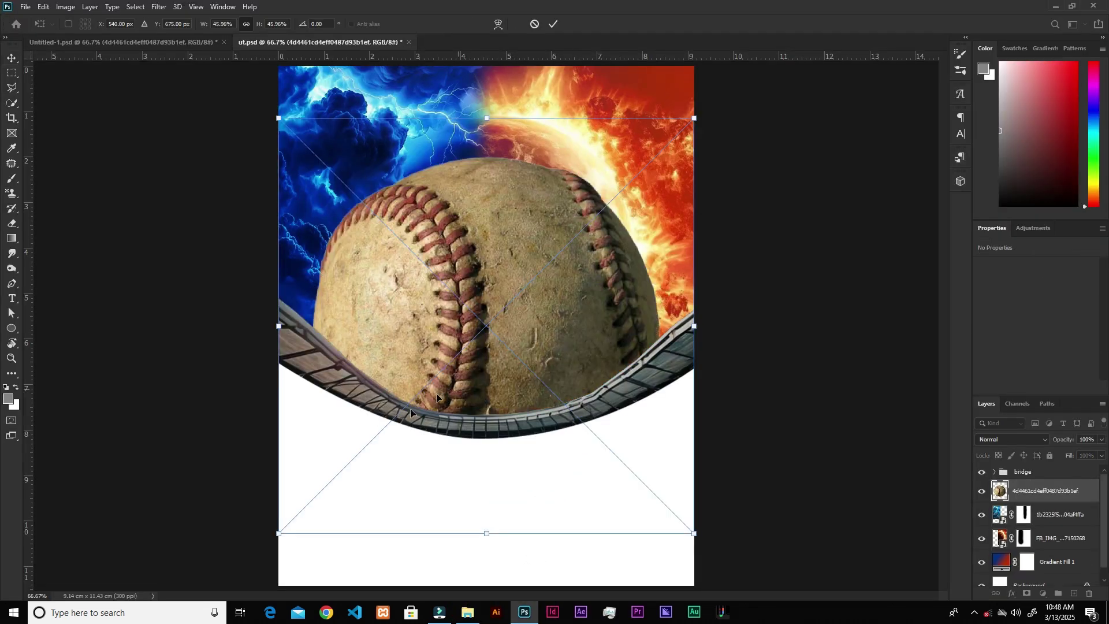
pyautogui.moveTo(280, 533); pyautogui.dragTo(412, 398)
pyautogui.moveTo(539, 282); pyautogui.dragTo(477, 328)
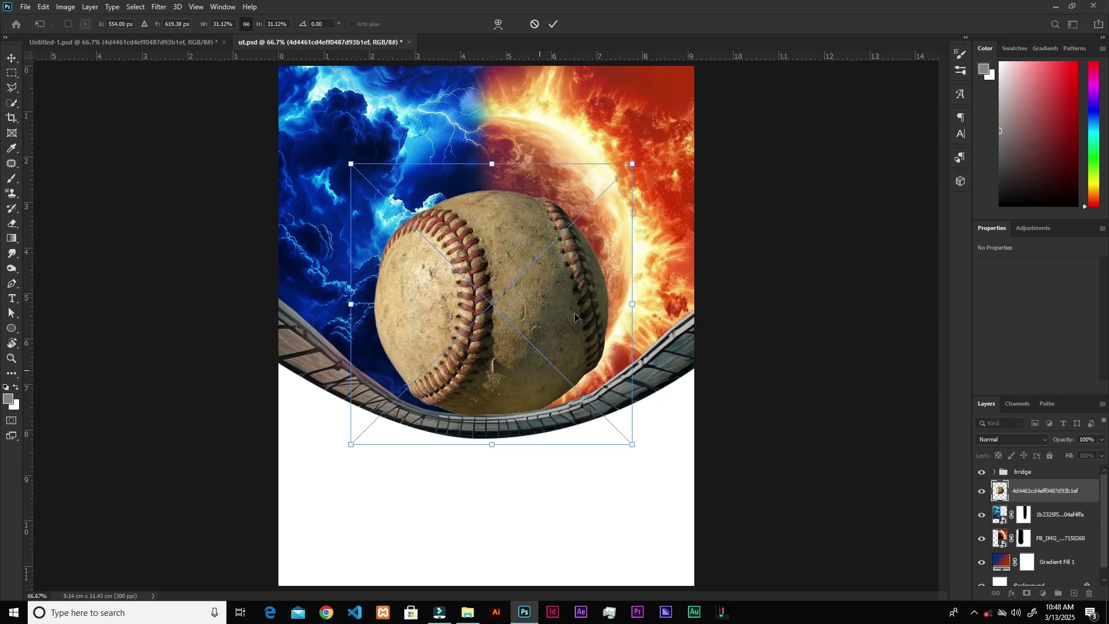
pyautogui.moveTo(558, 315); pyautogui.dragTo(595, 260)
pyautogui.moveTo(668, 115); pyautogui.dragTo(675, 300)
pyautogui.moveTo(344, 182); pyautogui.dragTo(332, 188)
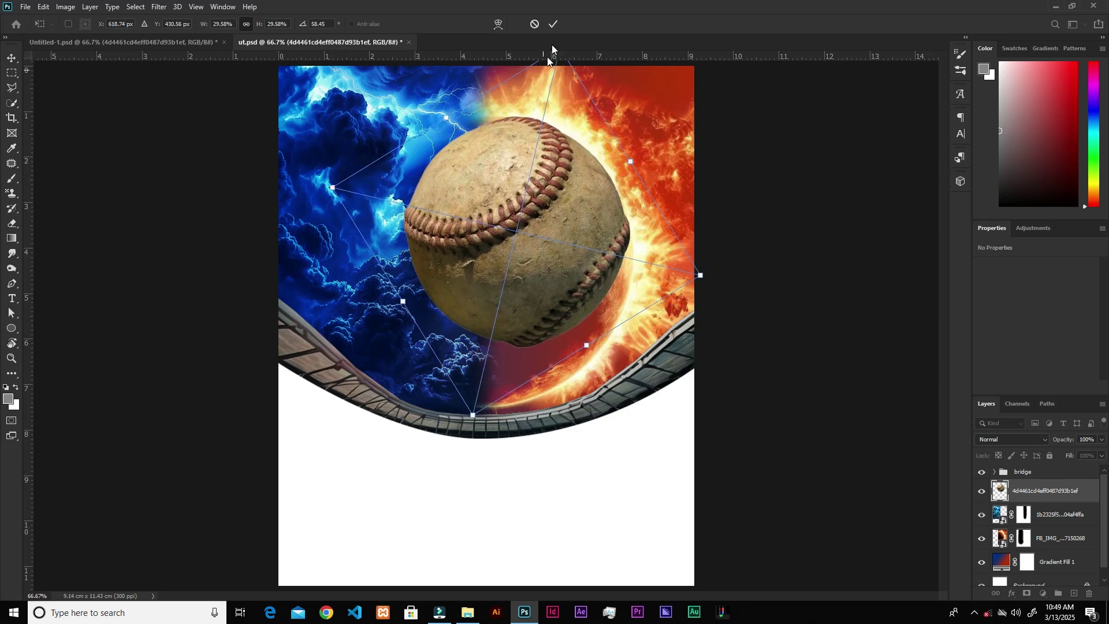
pyautogui.click(553, 24)
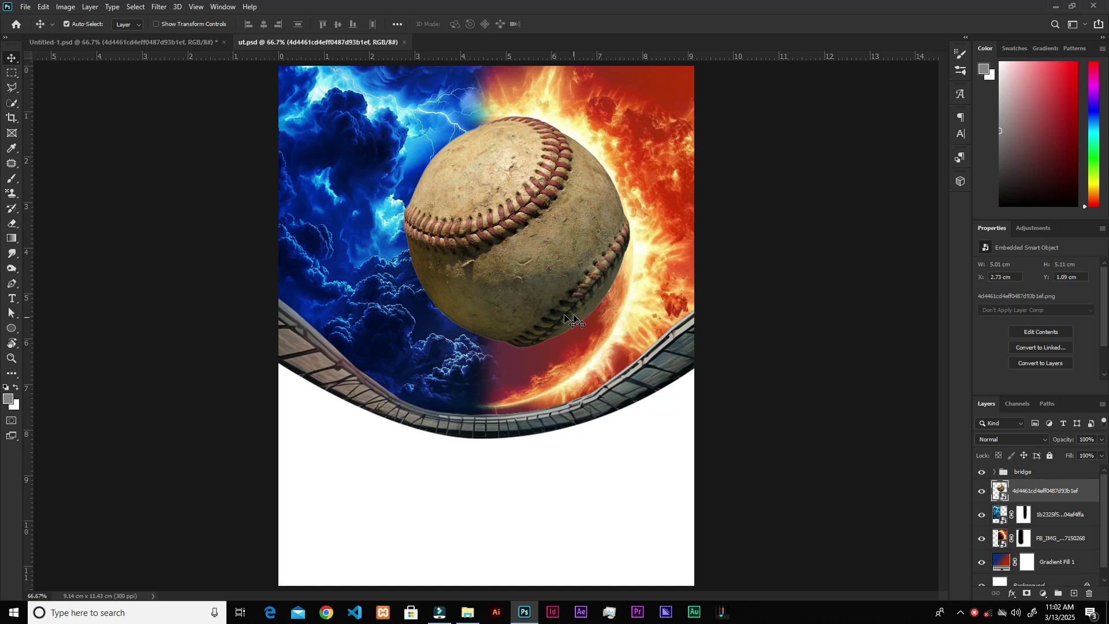
# - Set the baseball to Hard Light and mask out its left half with a soft black brush of size 200 at 29% flow
pyautogui.click(1013, 443)
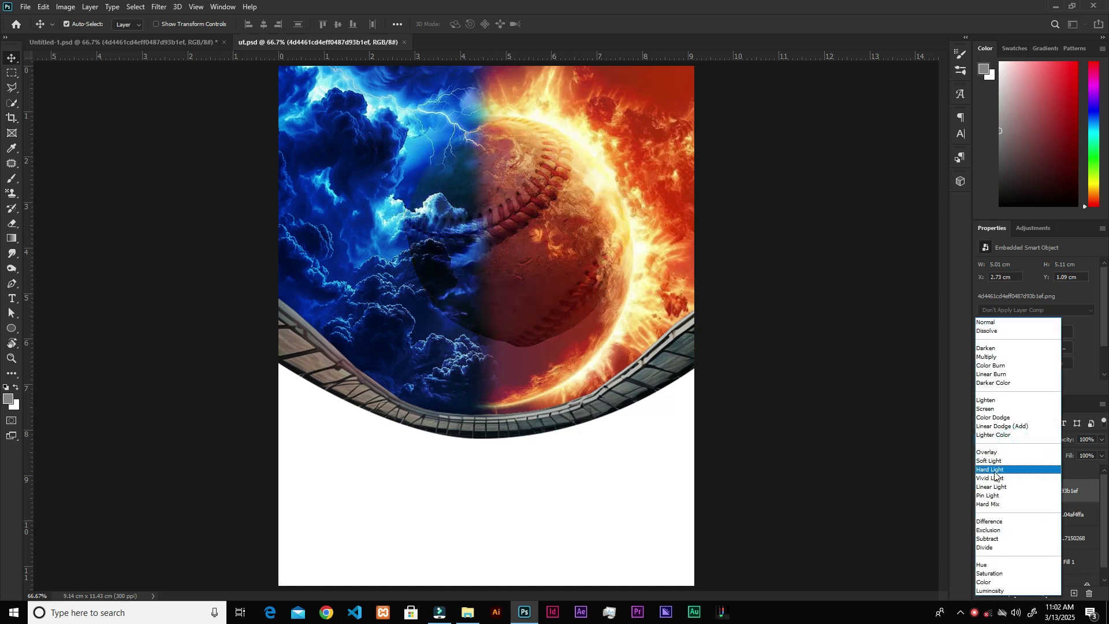
pyautogui.click(991, 469)
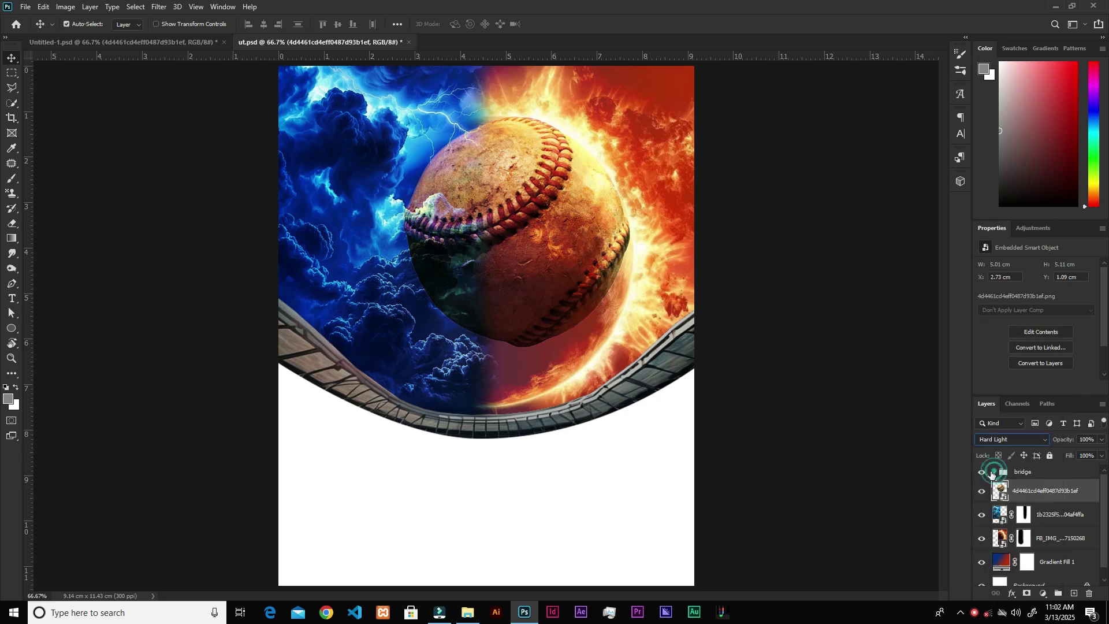
pyautogui.click(1025, 593)
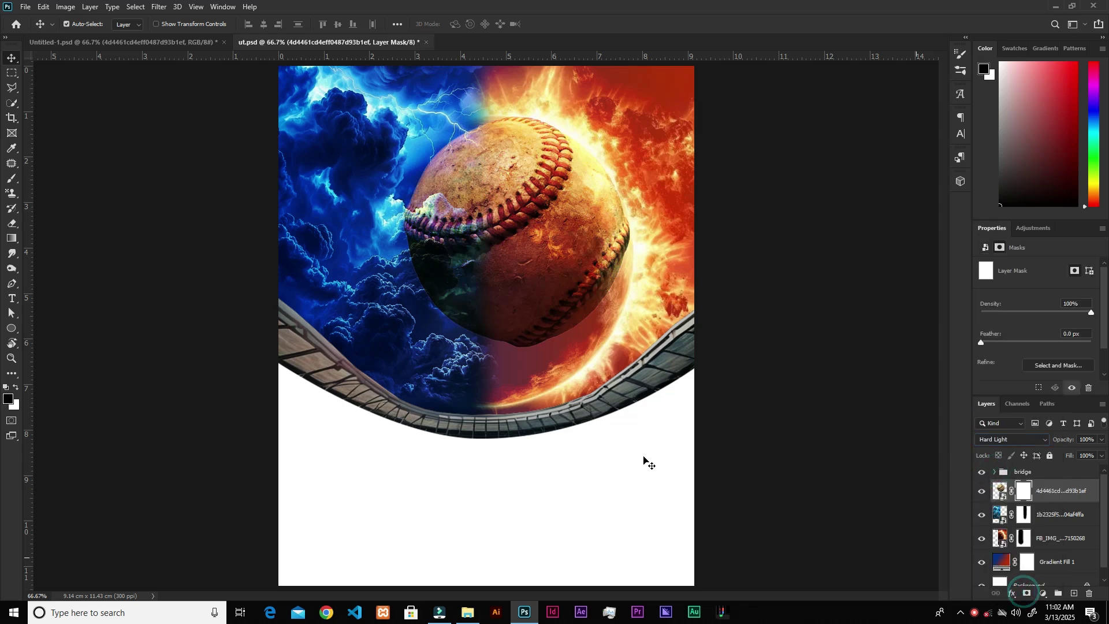
pyautogui.click(9, 180)
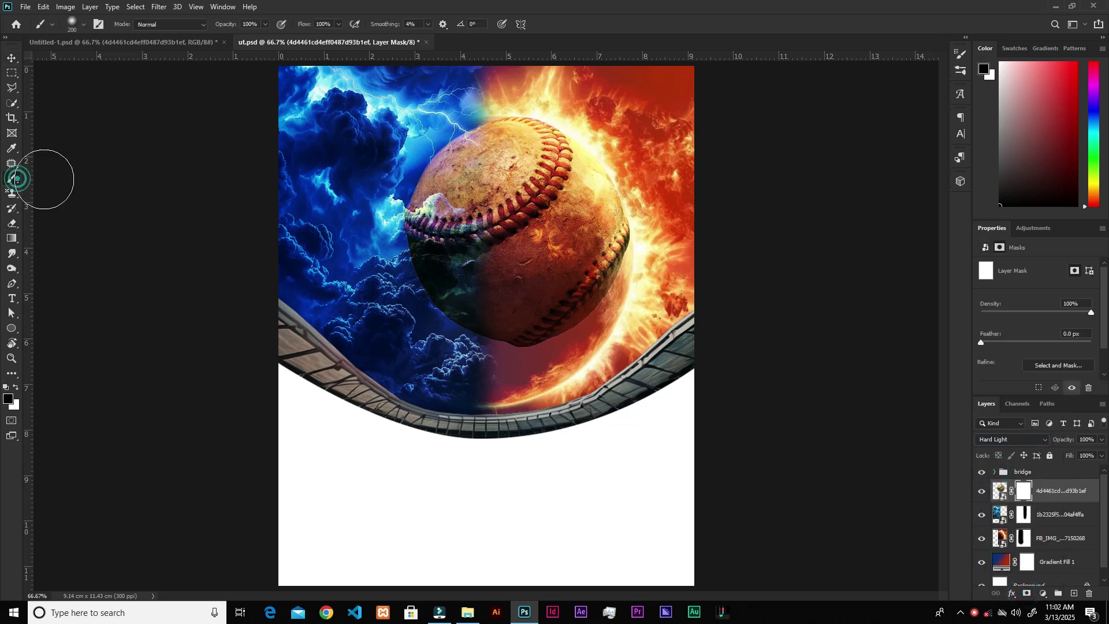
pyautogui.moveTo(430, 161)
pyautogui.mouseDown()
pyautogui.moveTo(446, 132)
pyautogui.moveTo(421, 219)
pyautogui.mouseUp()
pyautogui.click(338, 24)
pyautogui.moveTo(341, 37); pyautogui.dragTo(301, 37)
pyautogui.moveTo(453, 200)
pyautogui.mouseDown()
pyautogui.moveTo(420, 218)
pyautogui.moveTo(435, 230)
pyautogui.moveTo(433, 214)
pyautogui.moveTo(443, 332)
pyautogui.moveTo(444, 224)
pyautogui.moveTo(423, 156)
pyautogui.moveTo(440, 130)
pyautogui.moveTo(453, 231)
pyautogui.moveTo(451, 149)
pyautogui.moveTo(441, 175)
pyautogui.moveTo(449, 300)
pyautogui.mouseUp()
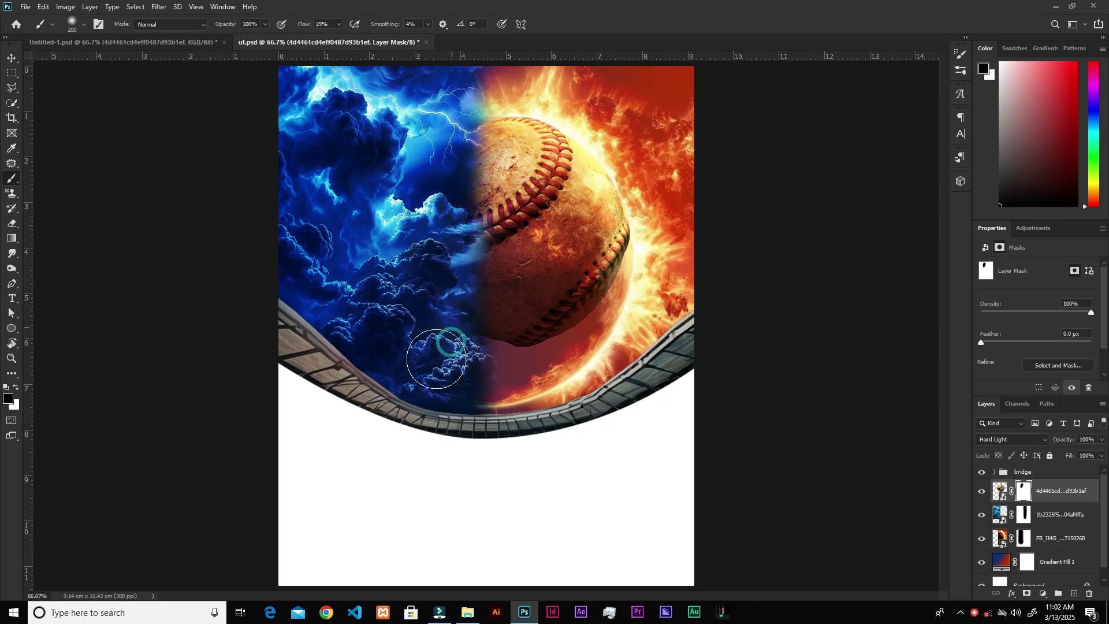
# - Soften the baseball's right and lower edges on its mask using a black brush of size 45
pyautogui.hotkey('ctrl', '+')
pyautogui.press('[')
pyautogui.press('[')
pyautogui.press('[')
pyautogui.press('[')
pyautogui.press('[')
pyautogui.press('[')
pyautogui.press('[')
pyautogui.press('[')
pyautogui.press('[')
pyautogui.press('[')
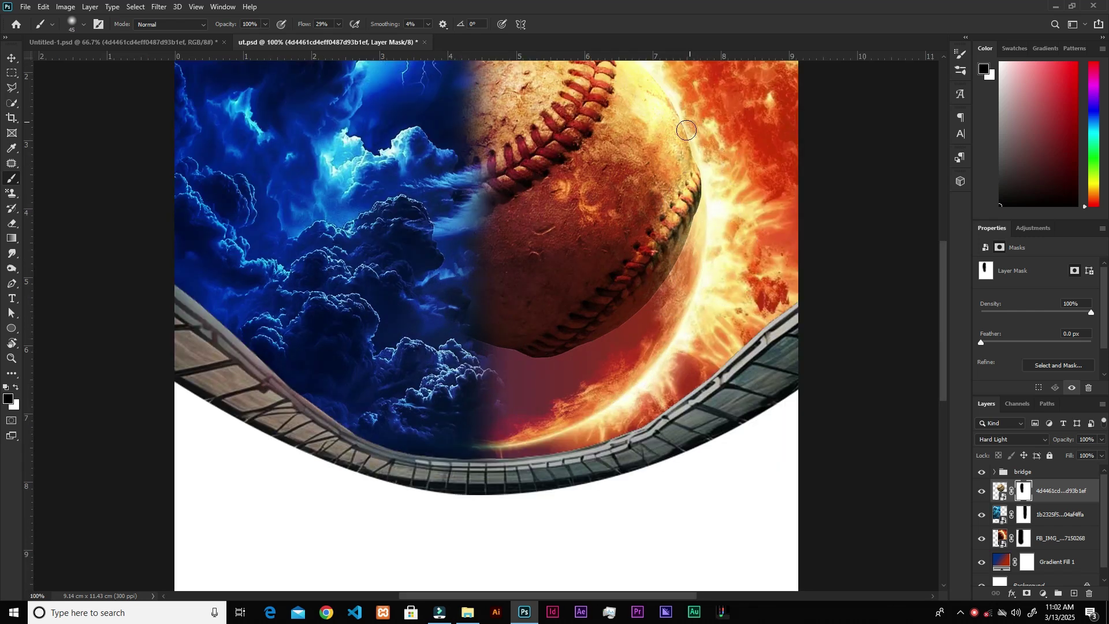
pyautogui.moveTo(651, 176); pyautogui.dragTo(621, 274)
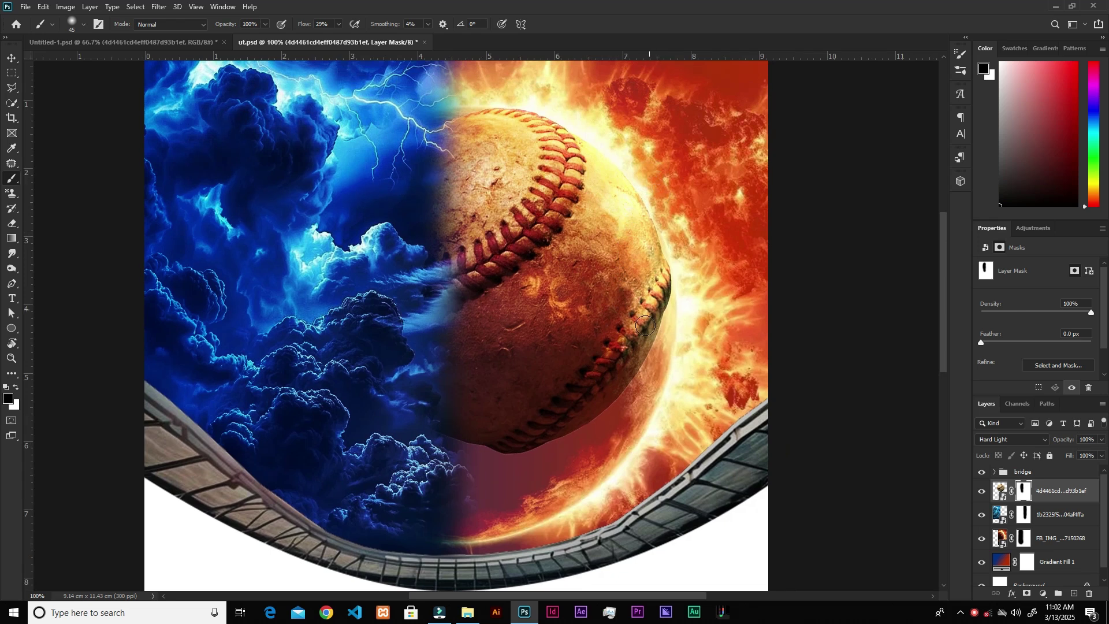
pyautogui.moveTo(657, 365)
pyautogui.mouseDown()
pyautogui.moveTo(687, 282)
pyautogui.moveTo(676, 321)
pyautogui.mouseUp()
pyautogui.moveTo(570, 442); pyautogui.dragTo(470, 456)
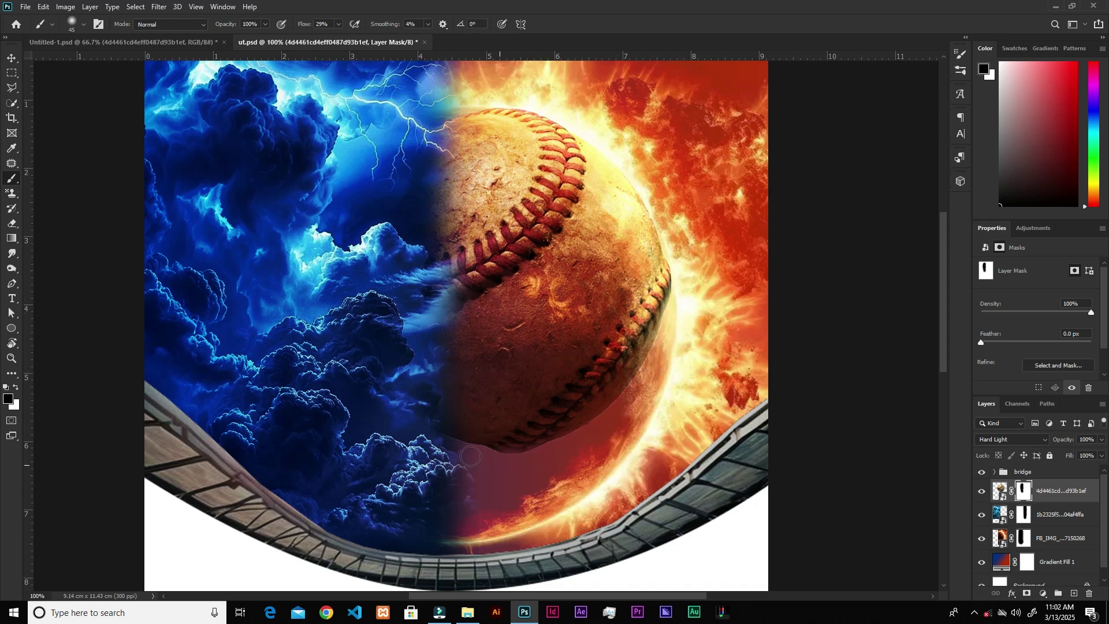
pyautogui.moveTo(648, 210)
pyautogui.mouseDown()
pyautogui.moveTo(674, 248)
pyautogui.moveTo(656, 203)
pyautogui.mouseUp()
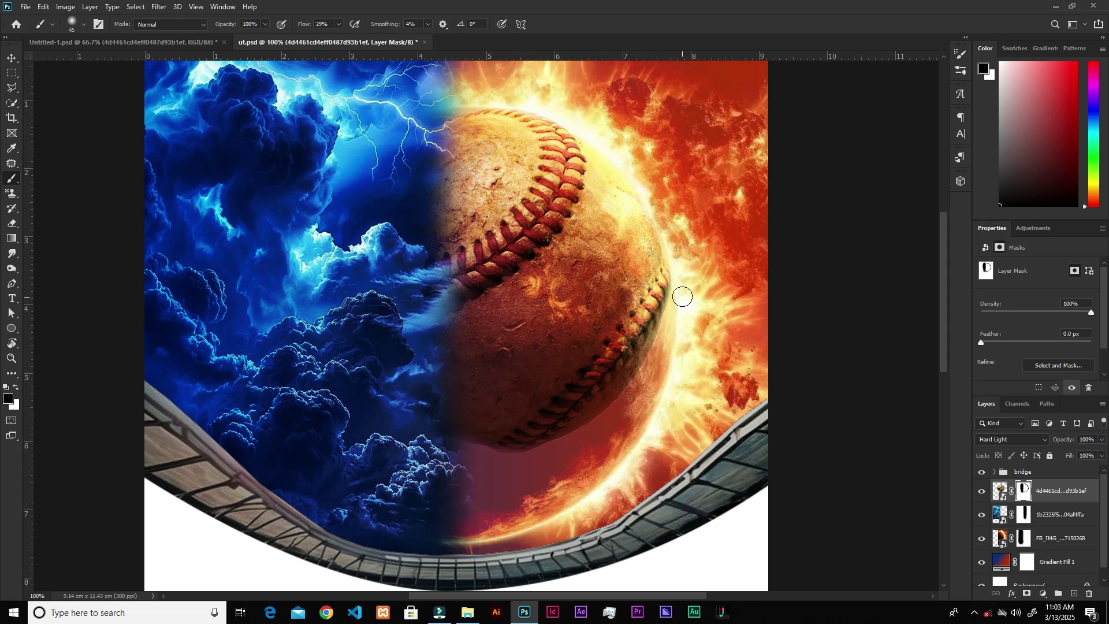
pyautogui.hotkey('ctrl', '-')
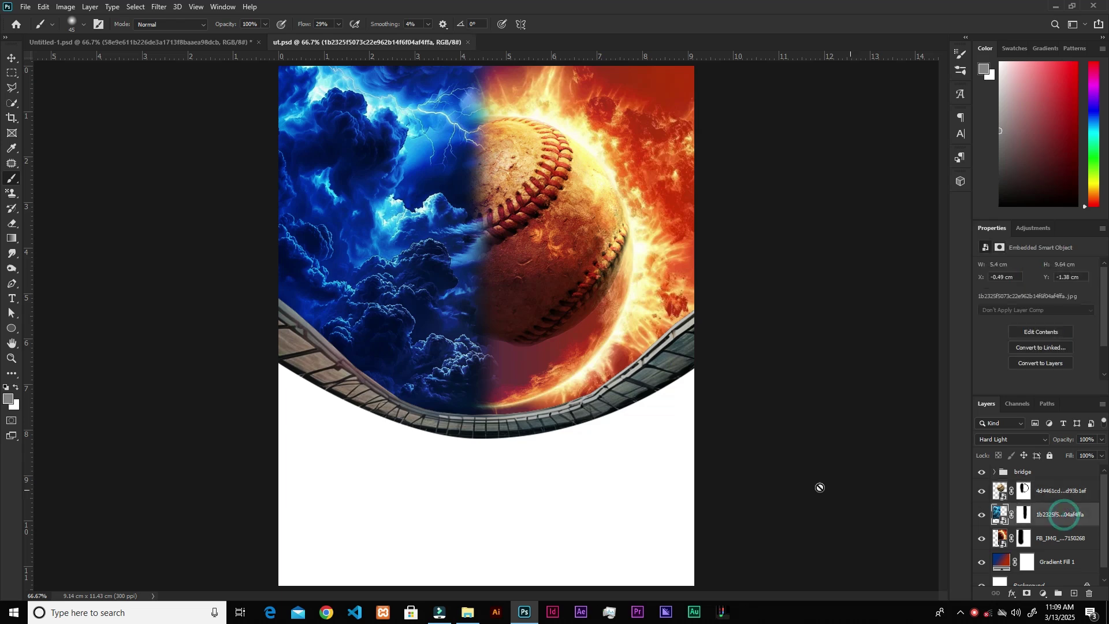
# - Place the round Los Angeles Dodgers logo beneath the baseball layer, about 4.62 x 4.62 cm, overlapping the ball's left side
pyautogui.click(468, 612)
pyautogui.moveTo(746, 141)
pyautogui.mouseDown()
pyautogui.moveTo(535, 522)
pyautogui.moveTo(526, 611)
pyautogui.moveTo(485, 300)
pyautogui.mouseUp()
pyautogui.moveTo(693, 531); pyautogui.dragTo(561, 351)
pyautogui.moveTo(490, 293); pyautogui.dragTo(514, 281)
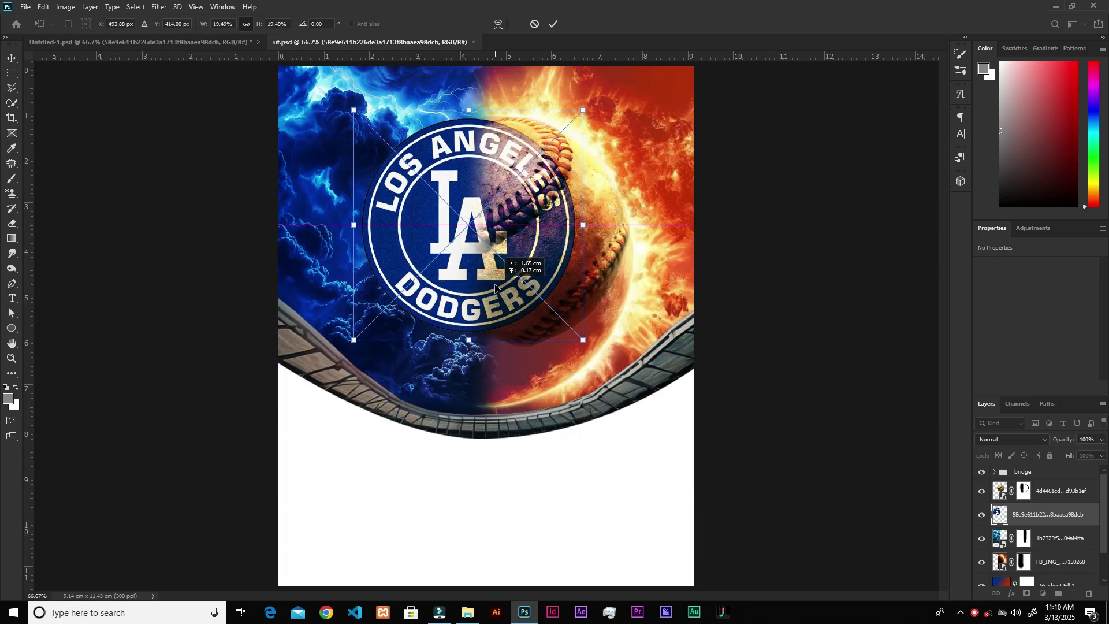
pyautogui.moveTo(582, 341); pyautogui.dragTo(578, 327)
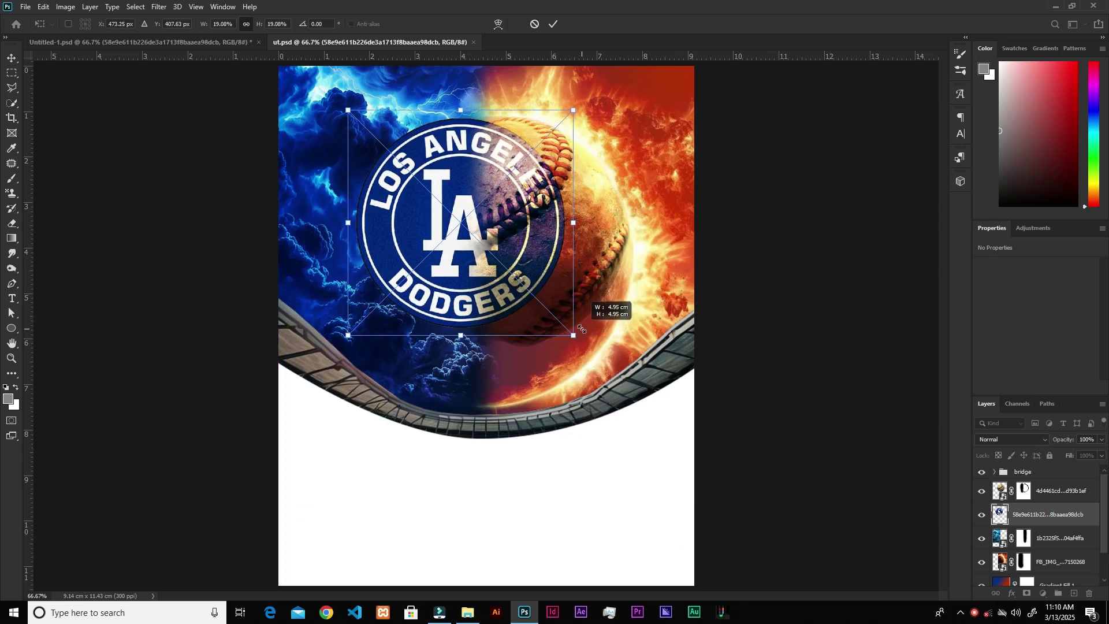
pyautogui.moveTo(371, 242); pyautogui.dragTo(375, 243)
pyautogui.moveTo(467, 111); pyautogui.dragTo(466, 108)
pyautogui.click(555, 23)
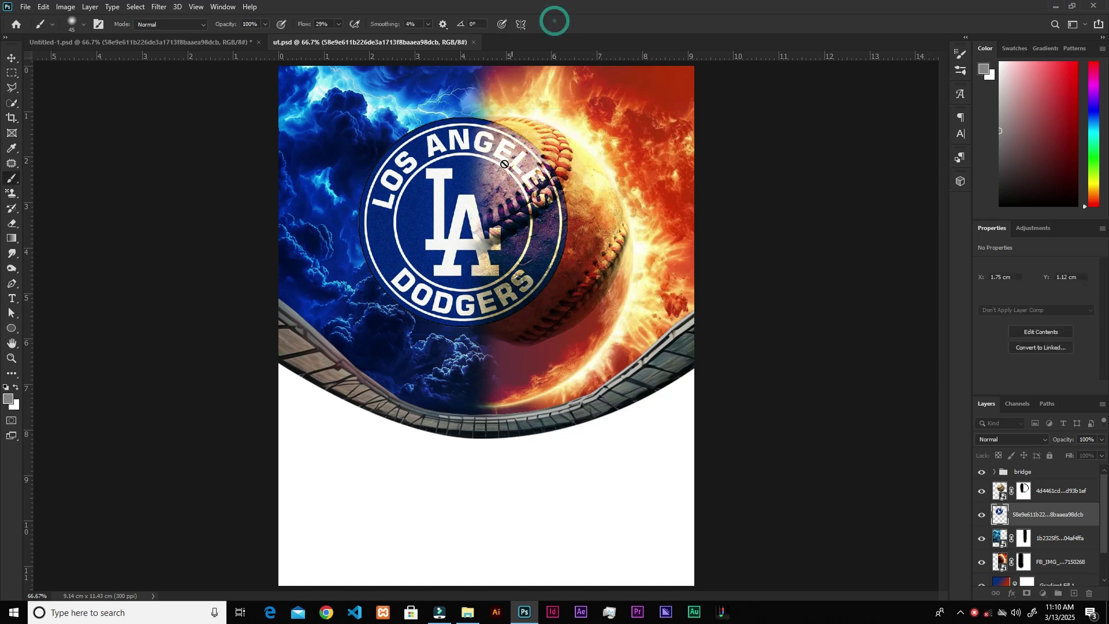
# - Hide the logo's dark blue fill in Blending Options by splitting This Layer's Blend If black value to 0 / 185
pyautogui.press('b')
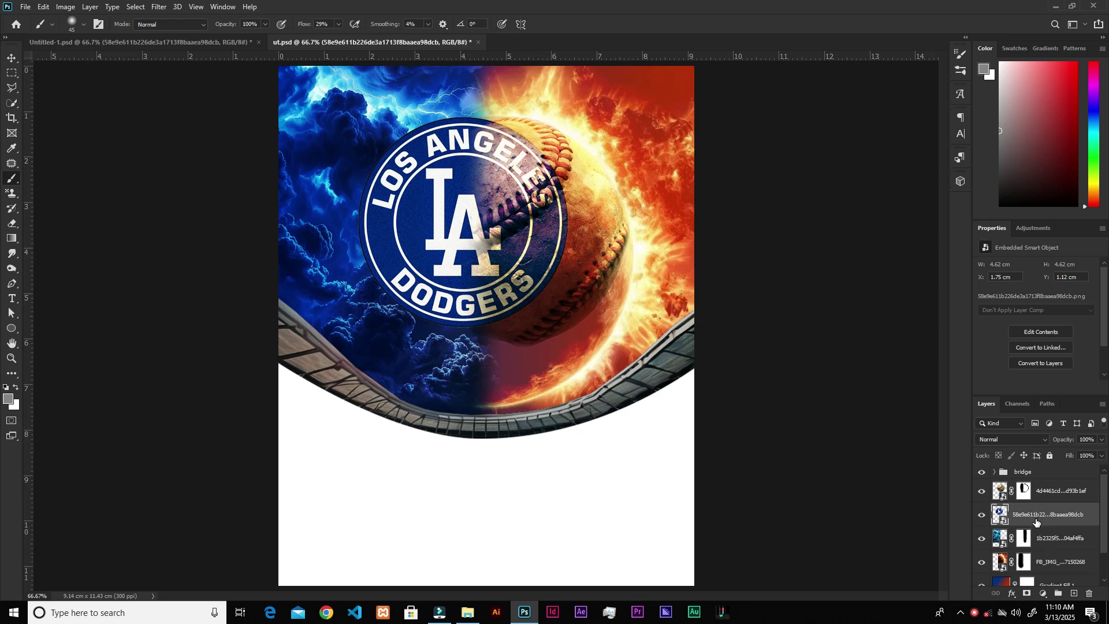
pyautogui.click(1012, 595)
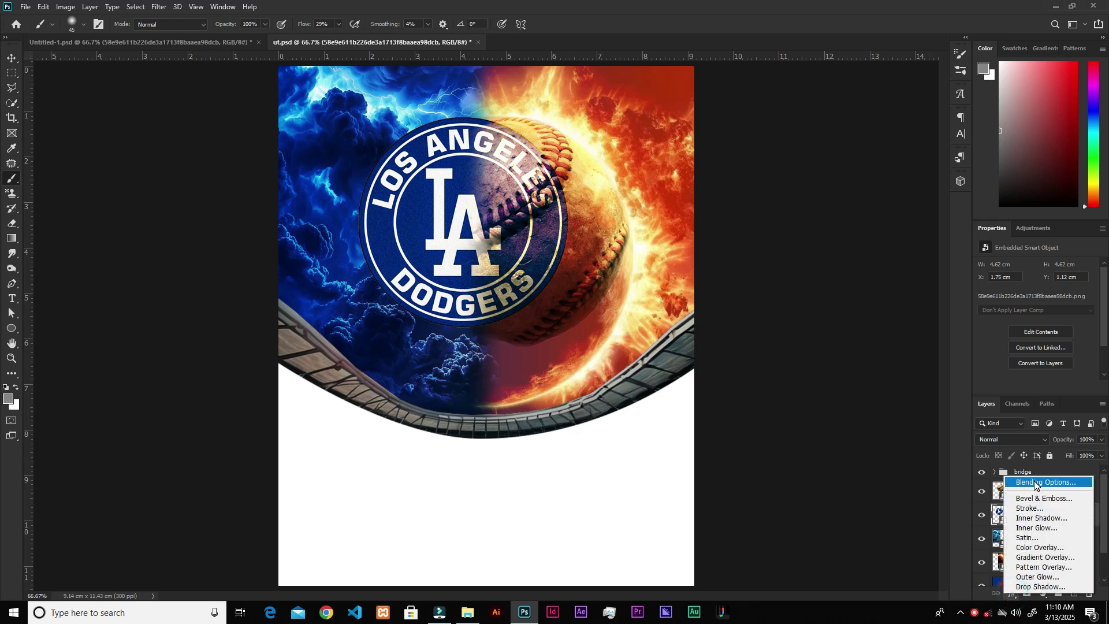
pyautogui.press('Escape')
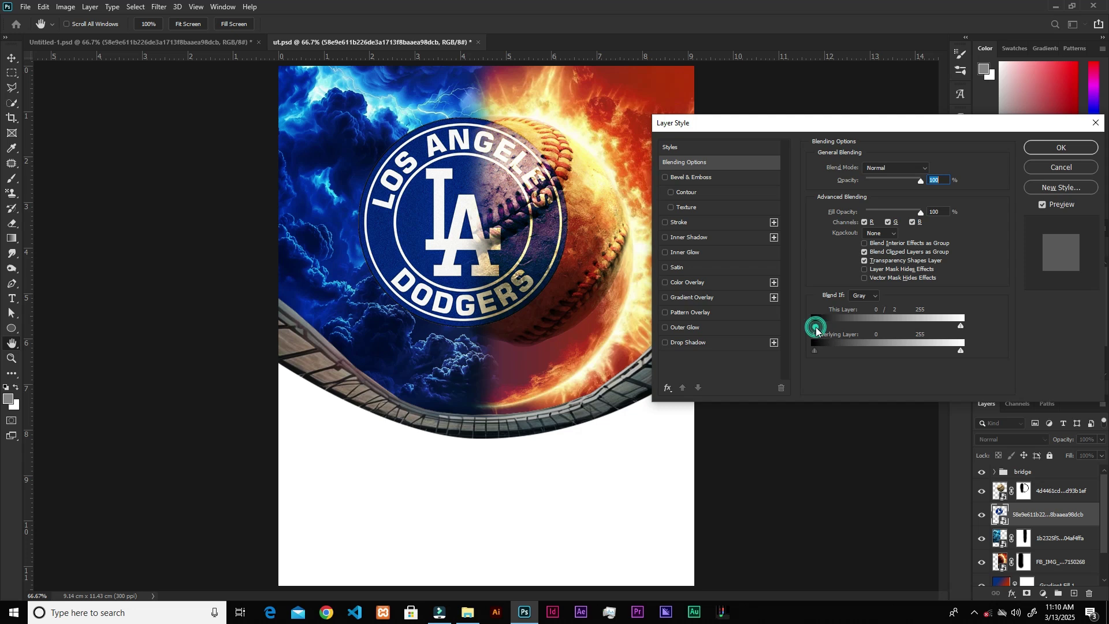
pyautogui.moveTo(823, 327); pyautogui.dragTo(921, 337)
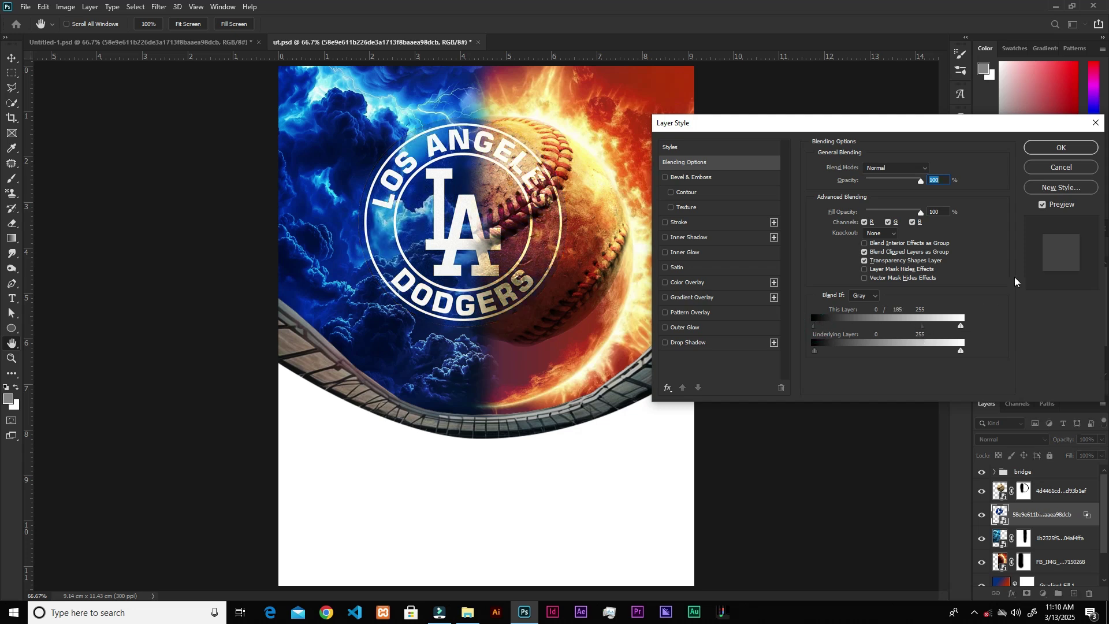
pyautogui.click(1058, 149)
# - Add a layer mask to the Dodgers logo and paint out its right half with a soft black brush of size 175
pyautogui.click(1028, 592)
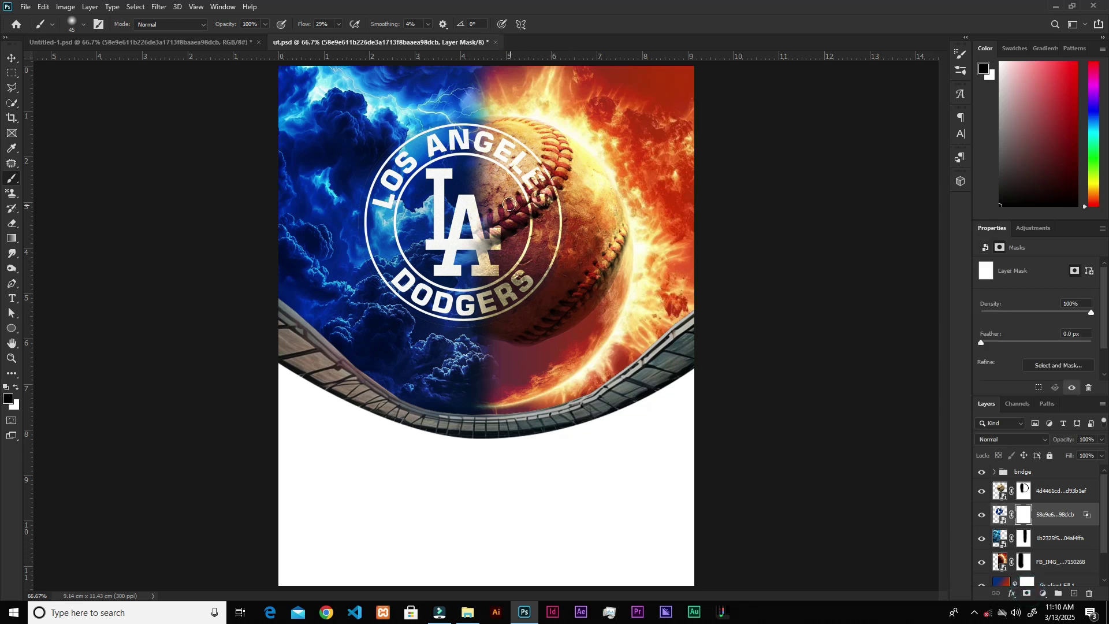
pyautogui.press(']')
pyautogui.press(']')
pyautogui.press(']')
pyautogui.press(']')
pyautogui.press(']')
pyautogui.press(']')
pyautogui.press(']')
pyautogui.press(']')
pyautogui.moveTo(548, 155)
pyautogui.mouseDown()
pyautogui.moveTo(528, 173)
pyautogui.moveTo(517, 136)
pyautogui.moveTo(496, 129)
pyautogui.moveTo(491, 185)
pyautogui.moveTo(517, 289)
pyautogui.moveTo(526, 171)
pyautogui.moveTo(560, 283)
pyautogui.moveTo(509, 130)
pyautogui.moveTo(485, 231)
pyautogui.moveTo(504, 322)
pyautogui.moveTo(468, 205)
pyautogui.mouseUp()
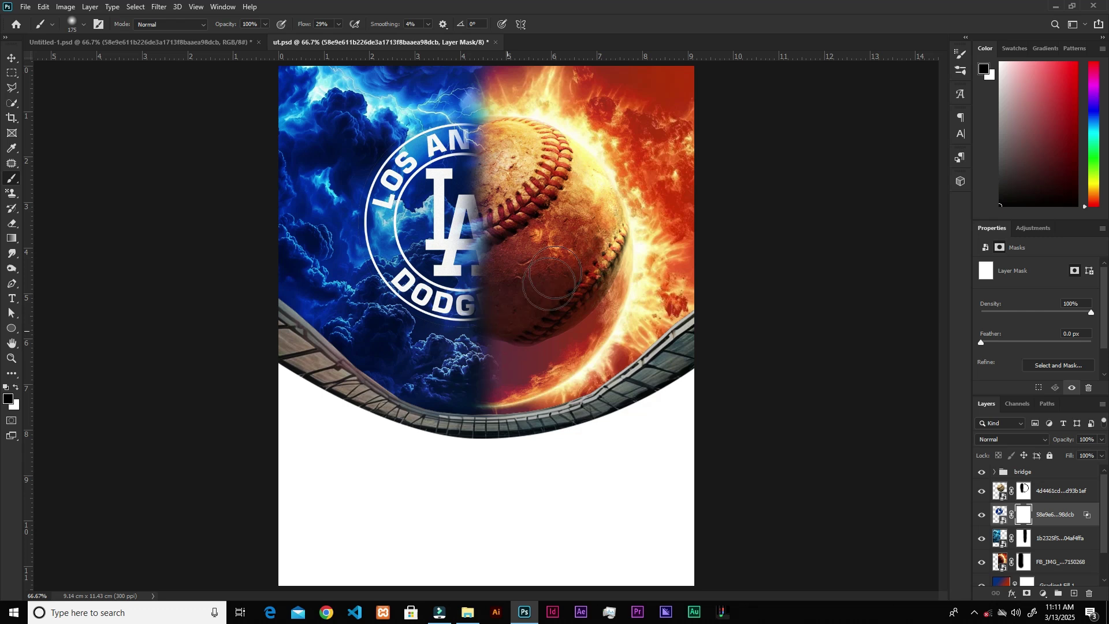
pyautogui.press('v')
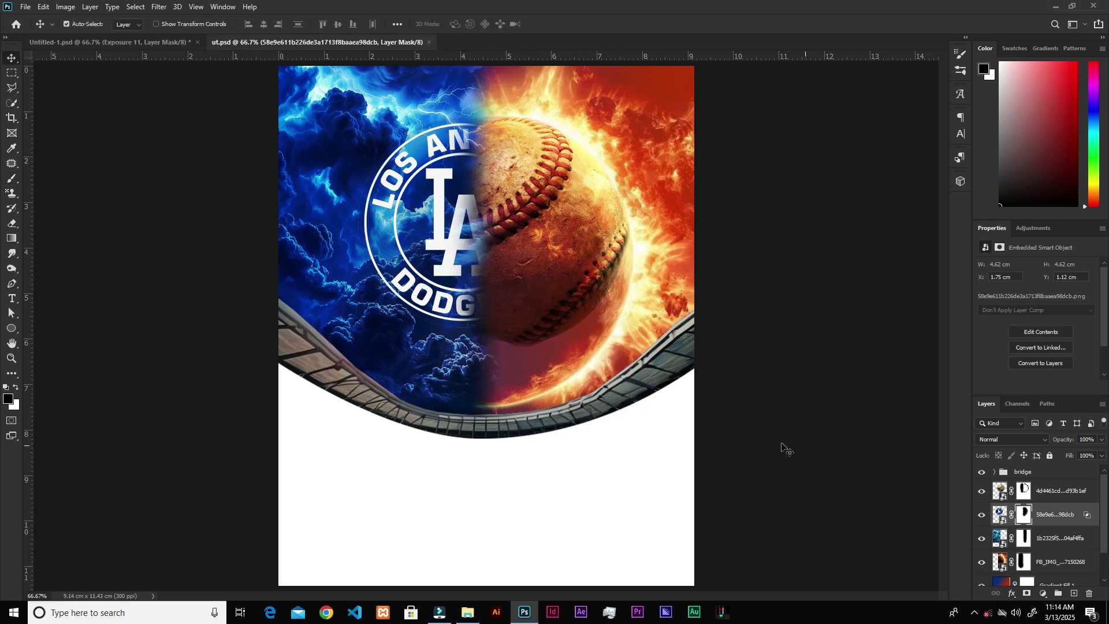
# - Add an Exposure adjustment layer above the baseball with exposure set to -0.17
pyautogui.click(1046, 494)
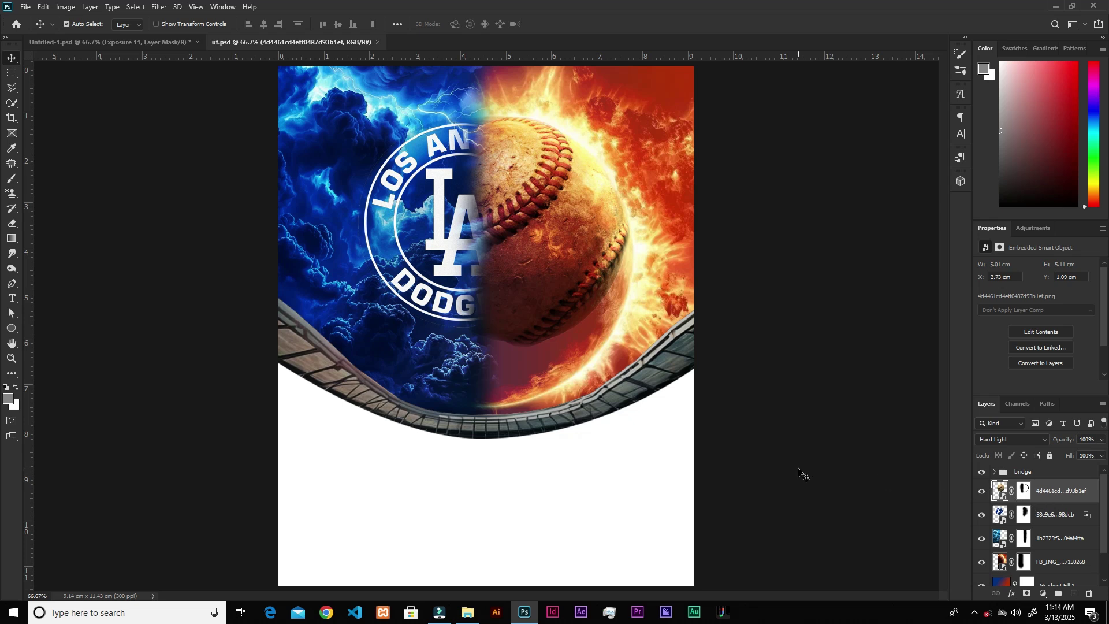
pyautogui.click(1044, 594)
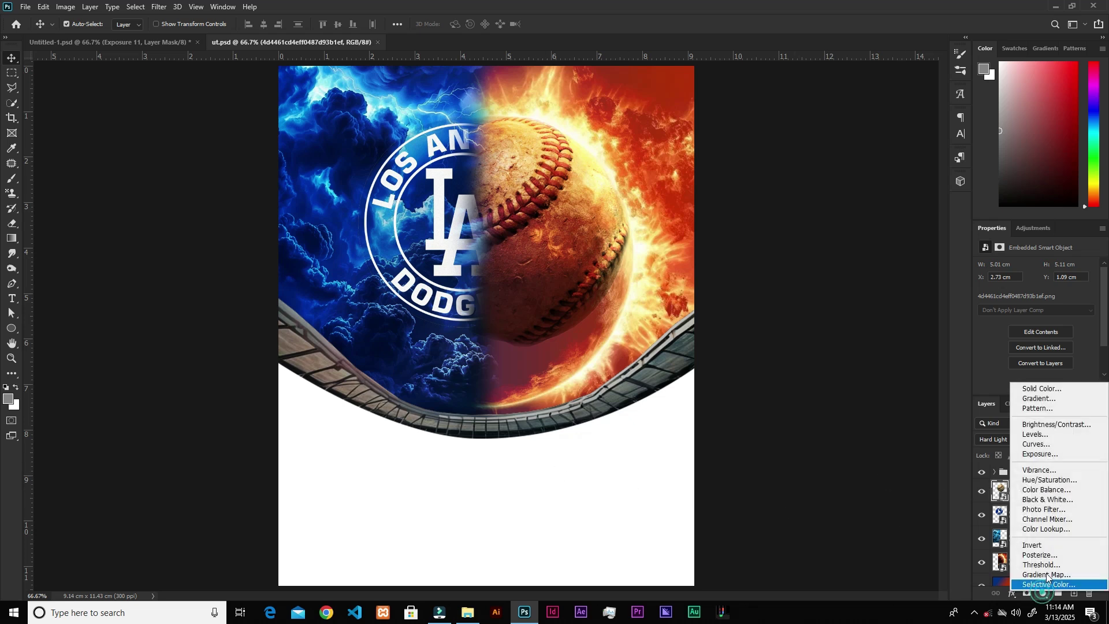
pyautogui.click(1035, 454)
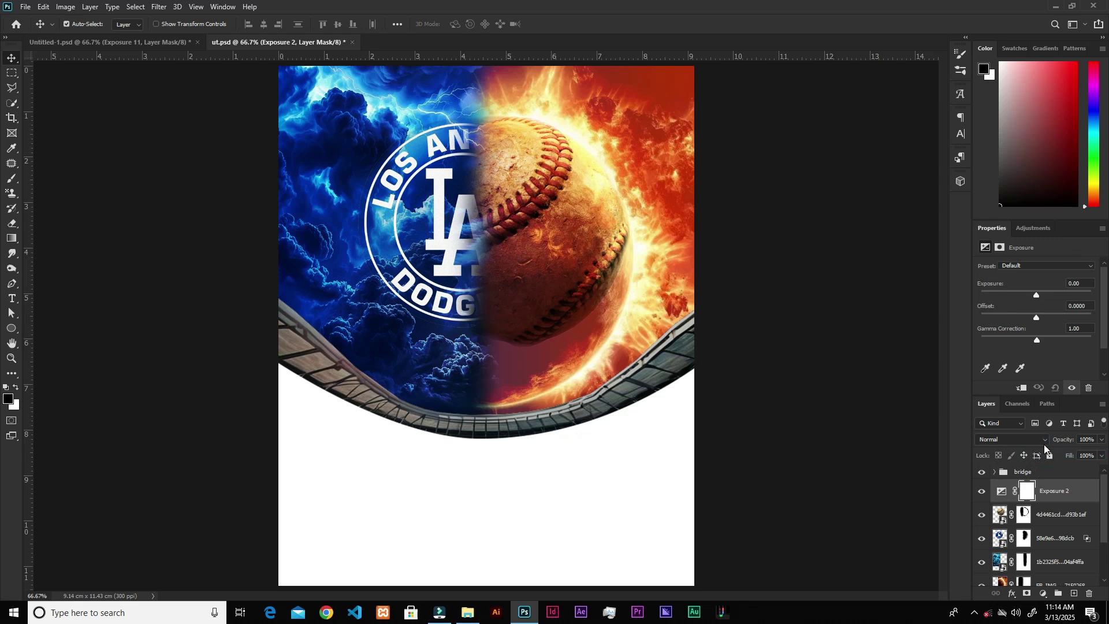
pyautogui.moveTo(1036, 295); pyautogui.dragTo(1035, 296)
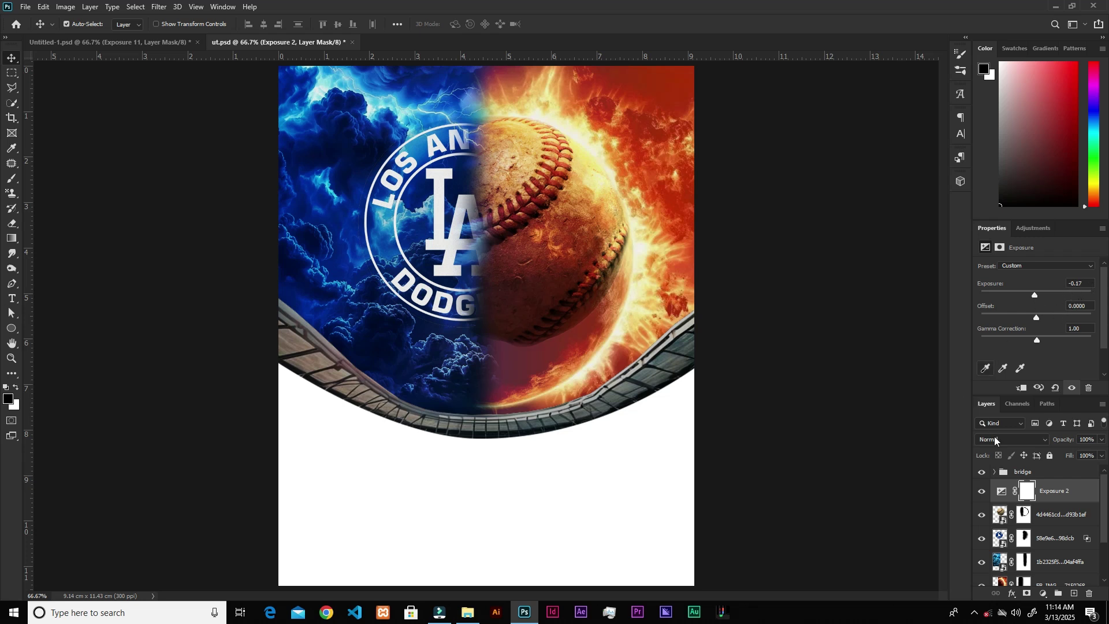
# - Mask the Exposure adjustment off the ball and logo area with a soft black brush of size 500 at 100% flow
pyautogui.press('b')
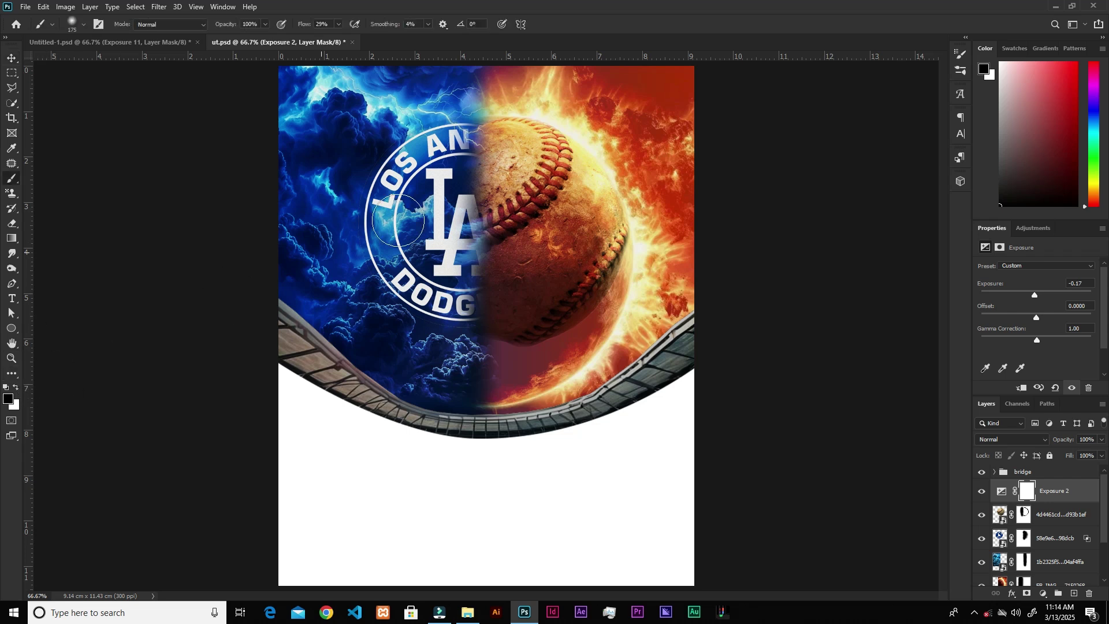
pyautogui.press(']')
pyautogui.press(']')
pyautogui.press(']')
pyautogui.press(']')
pyautogui.press(']')
pyautogui.press(']')
pyautogui.press(']')
pyautogui.moveTo(532, 197)
pyautogui.mouseDown()
pyautogui.moveTo(462, 220)
pyautogui.moveTo(416, 214)
pyautogui.moveTo(438, 243)
pyautogui.moveTo(491, 243)
pyautogui.mouseUp()
pyautogui.click(339, 26)
pyautogui.moveTo(338, 41); pyautogui.dragTo(470, 47)
pyautogui.click(494, 234)
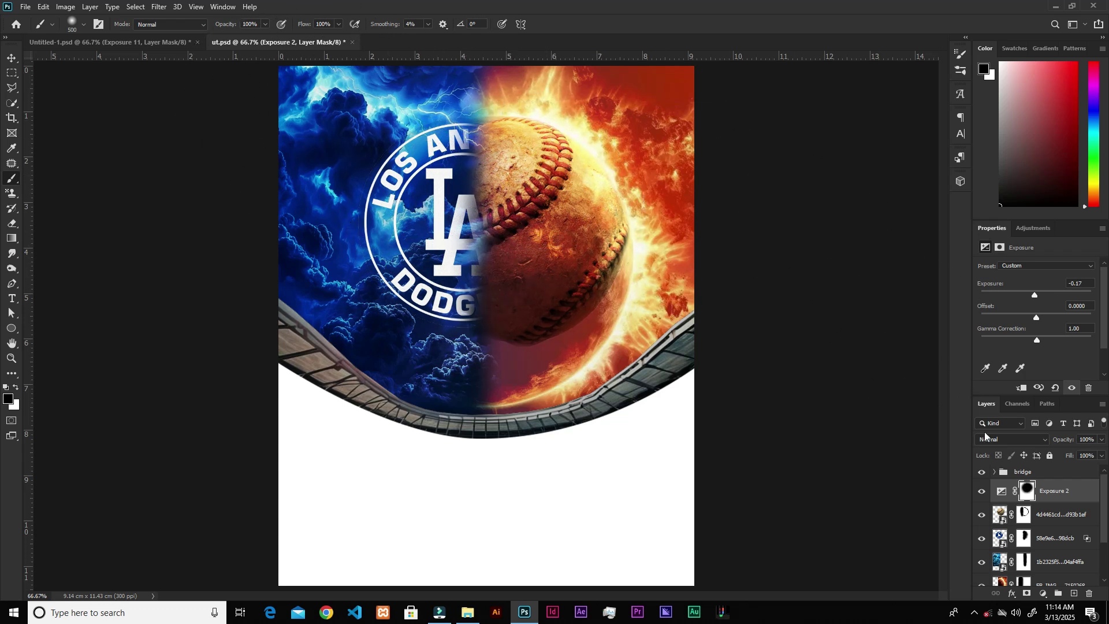
# - Compare the image with and without the Exposure adjustment and lower its exposure to -0.73
pyautogui.click(981, 492)
pyautogui.click(981, 491)
pyautogui.click(1034, 296)
pyautogui.moveTo(1033, 297); pyautogui.dragTo(1030, 297)
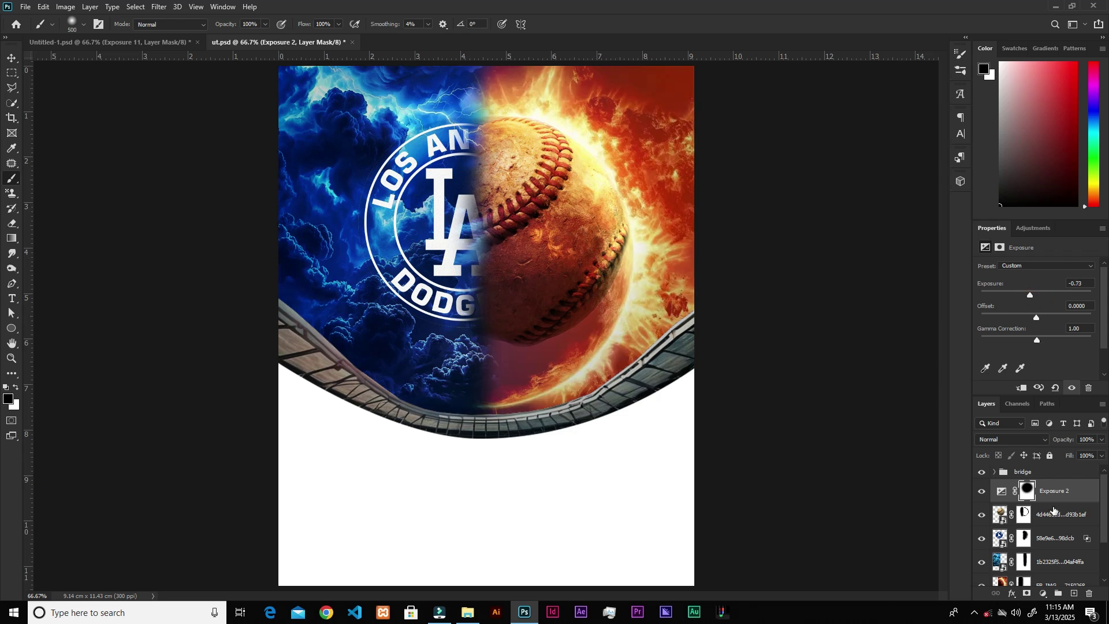
# - Add a Curves adjustment layer above the Exposure layer and darken the midtones with a point at input 145, output 97
pyautogui.click(1044, 596)
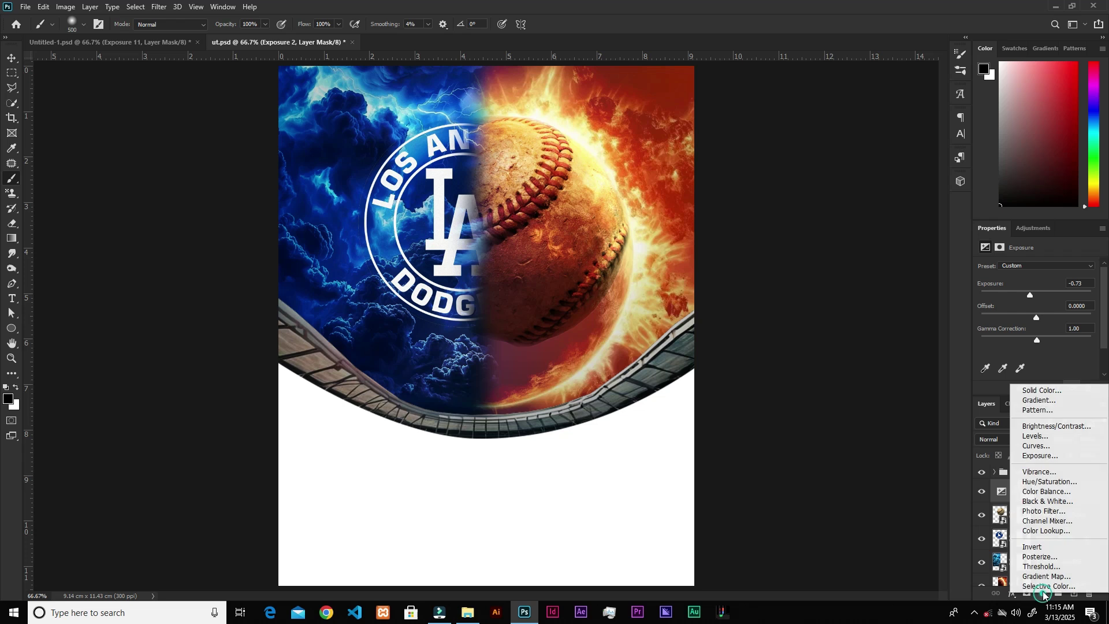
pyautogui.click(1034, 444)
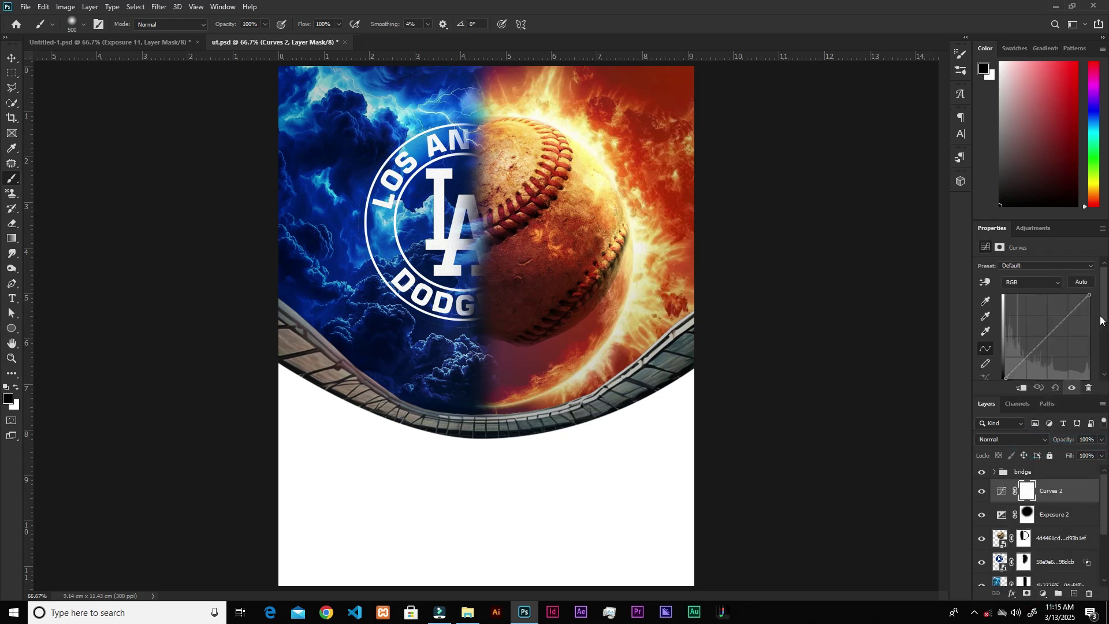
pyautogui.moveTo(1104, 317)
pyautogui.mouseDown()
pyautogui.moveTo(1105, 327)
pyautogui.moveTo(1052, 324)
pyautogui.moveTo(1105, 339)
pyautogui.mouseUp()
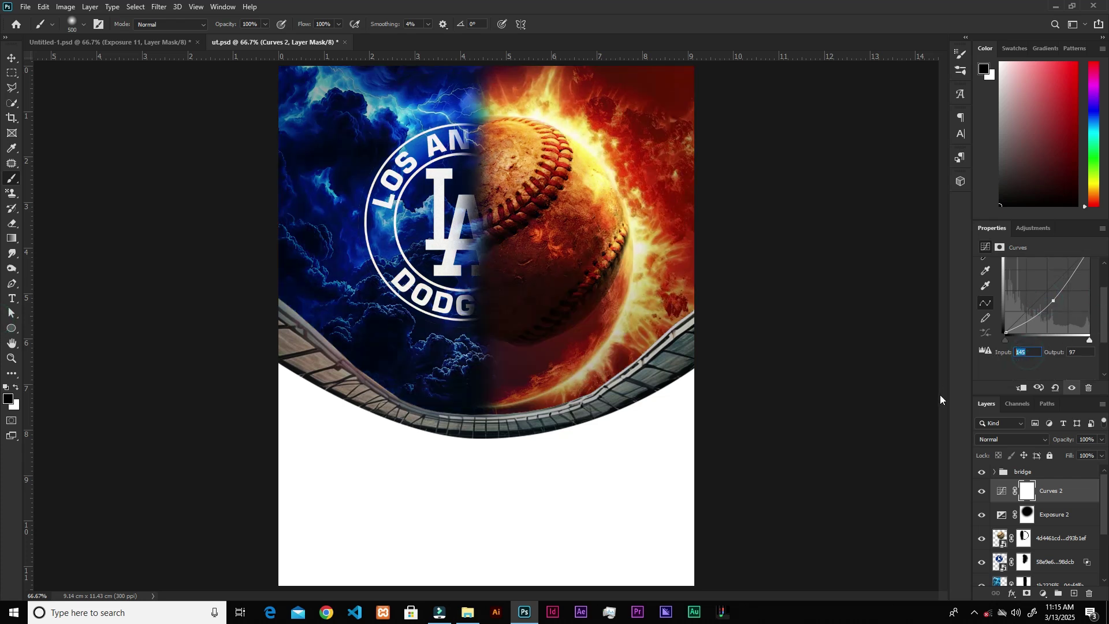
# - Move the curve point in Curves 2 to input 126, output 56 and invert the layer's mask to black
pyautogui.write('126')
pyautogui.press('Return')
pyautogui.press('Tab')
pyautogui.write('56')
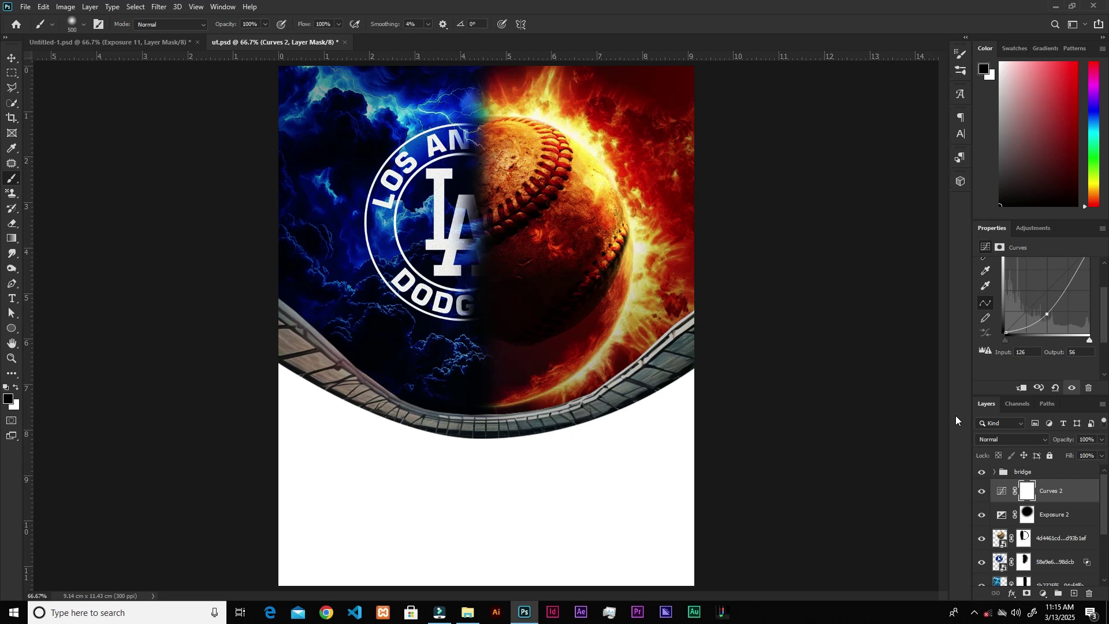
pyautogui.hotkey('ctrl', 'i')
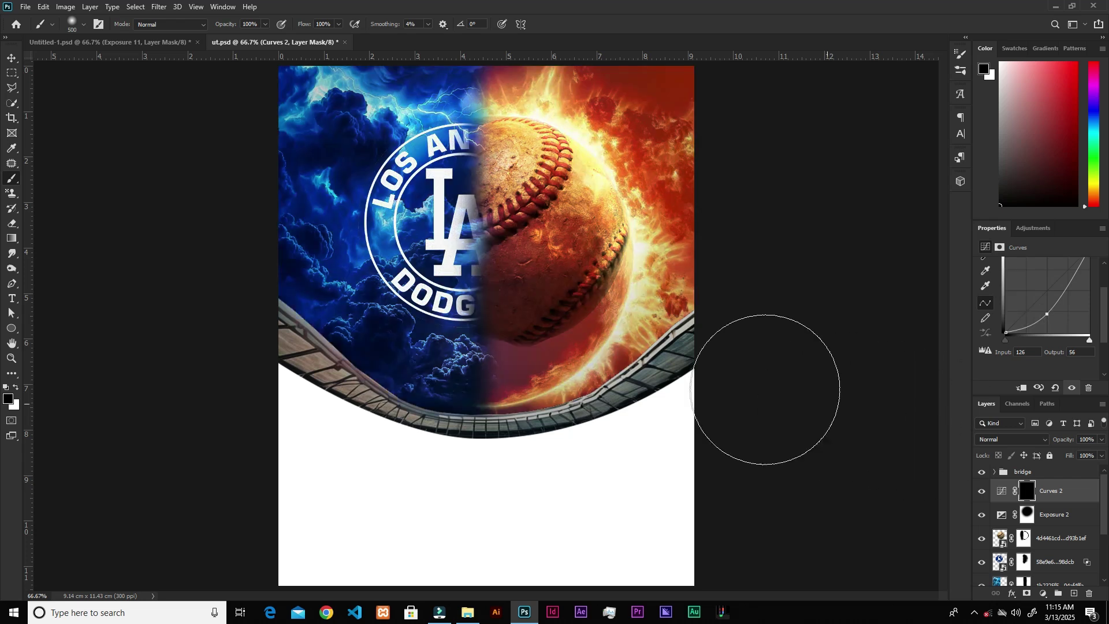
# - Paint the Curves darkening back in around the artwork's outer edges with a soft white brush of size 400 at 9% flow
pyautogui.press('x')
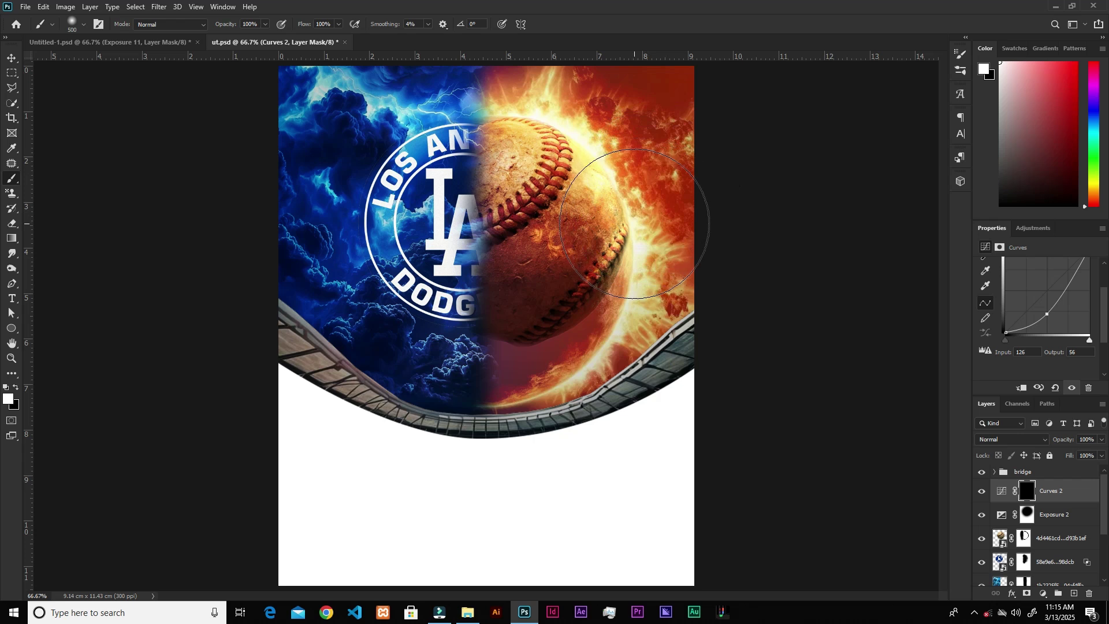
pyautogui.hotkey('ctrl', '-')
pyautogui.press('[')
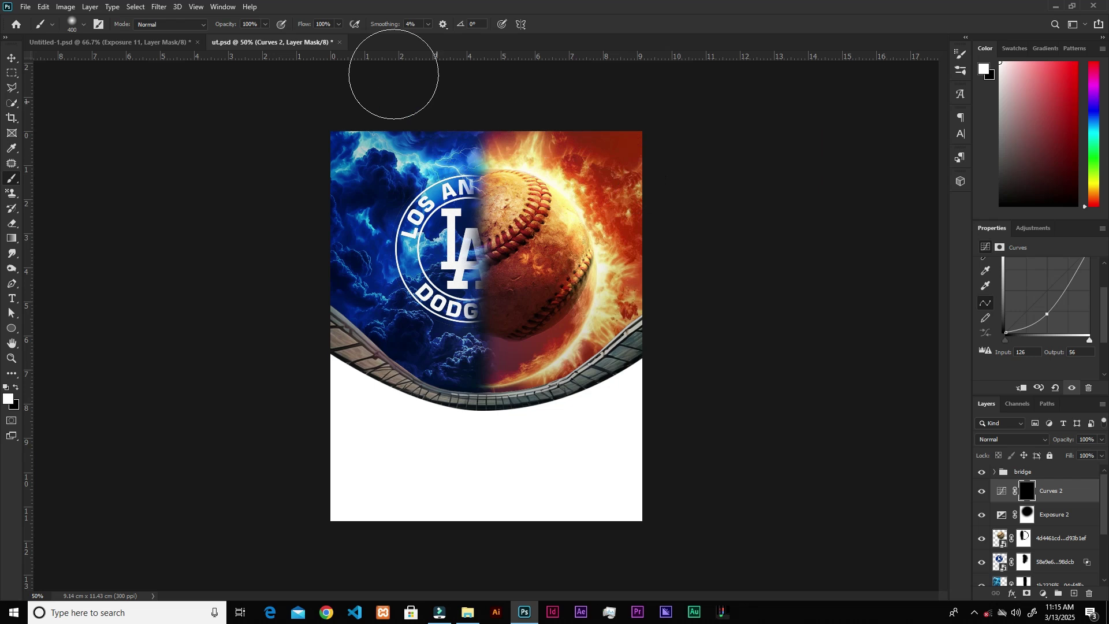
pyautogui.click(338, 24)
pyautogui.moveTo(340, 37); pyautogui.dragTo(290, 45)
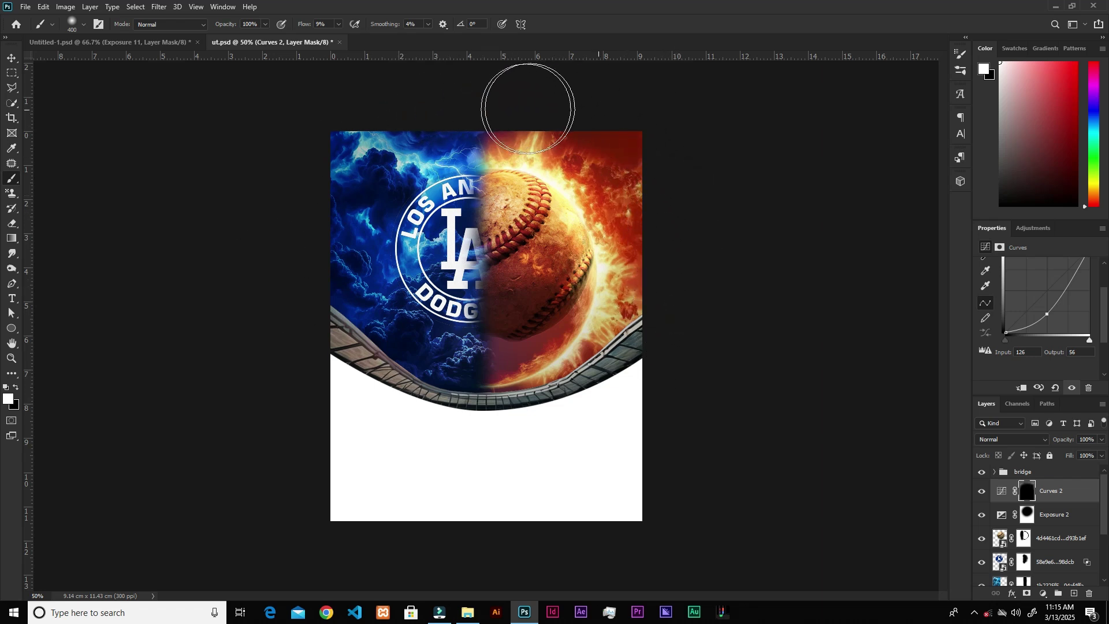
pyautogui.click(304, 223)
# - Place the blue lightning image 134ebd6efd57b951d28b0d1ac8c3f149 above Curves 2, scale it to 23.55% and centre it over the logo and ball
pyautogui.press('v')
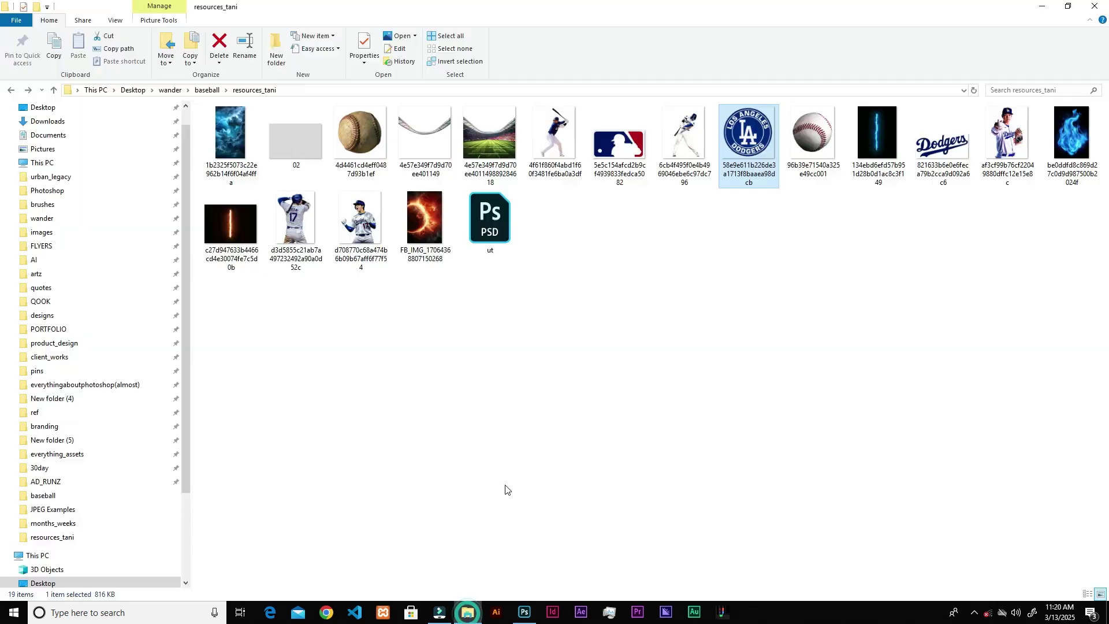
pyautogui.moveTo(876, 139); pyautogui.dragTo(526, 517)
pyautogui.moveTo(680, 326); pyautogui.dragTo(524, 194)
pyautogui.moveTo(581, 333); pyautogui.dragTo(592, 347)
pyautogui.moveTo(532, 325); pyautogui.dragTo(533, 312)
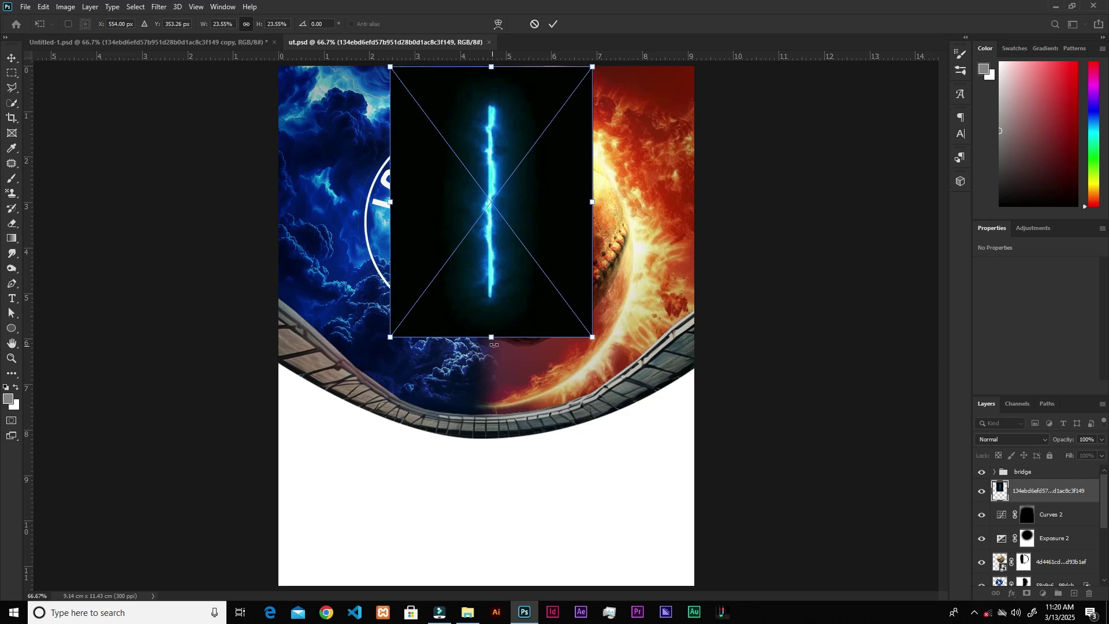
# - Stretch the lightning image vertically to a height of 44.59% so the bolt runs from the poster's top edge to the stand
pyautogui.moveTo(491, 338); pyautogui.dragTo(507, 466)
pyautogui.moveTo(491, 67); pyautogui.dragTo(491, 10)
pyautogui.moveTo(491, 472); pyautogui.dragTo(494, 522)
pyautogui.moveTo(486, 446); pyautogui.dragTo(487, 389)
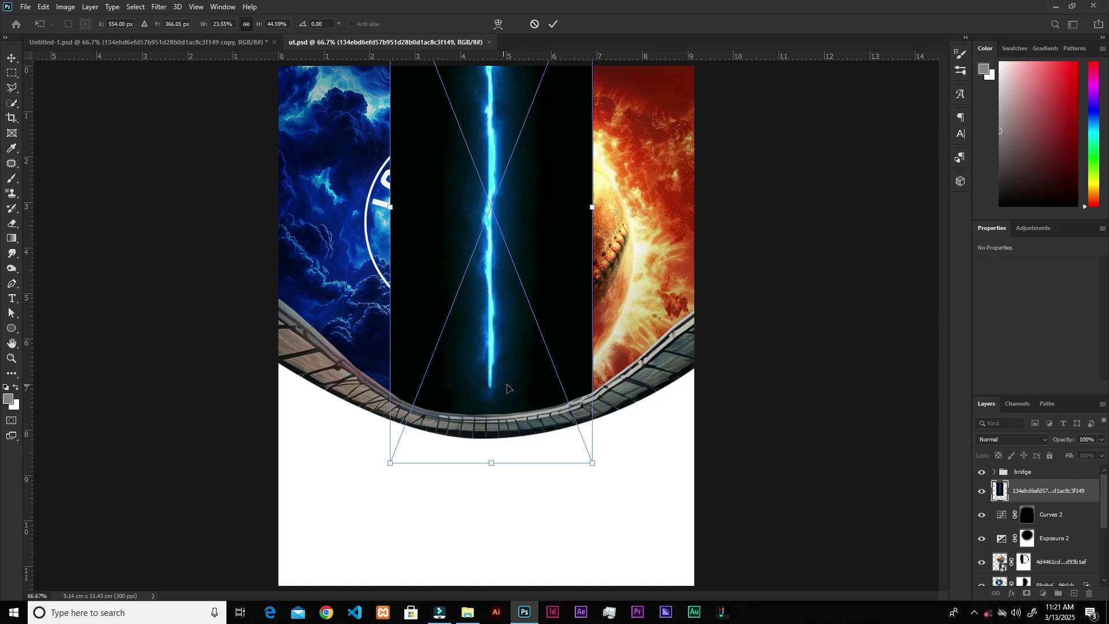
pyautogui.click(553, 25)
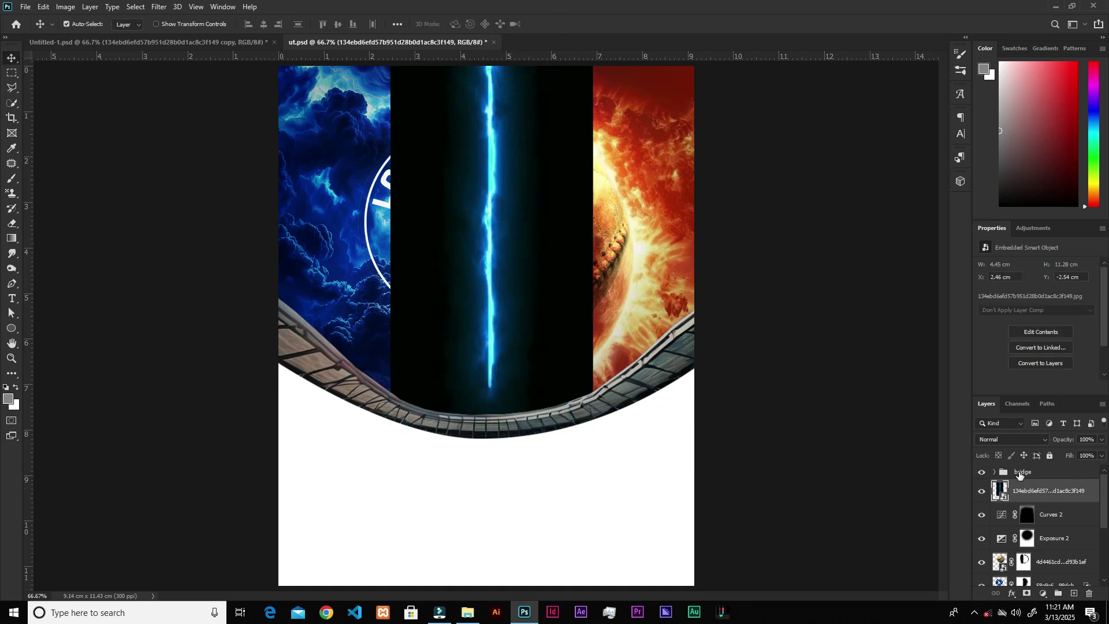
# - Set the lightning layer's blend mode to Linear Dodge (Add), and duplicate it with the original hidden
pyautogui.click(1020, 438)
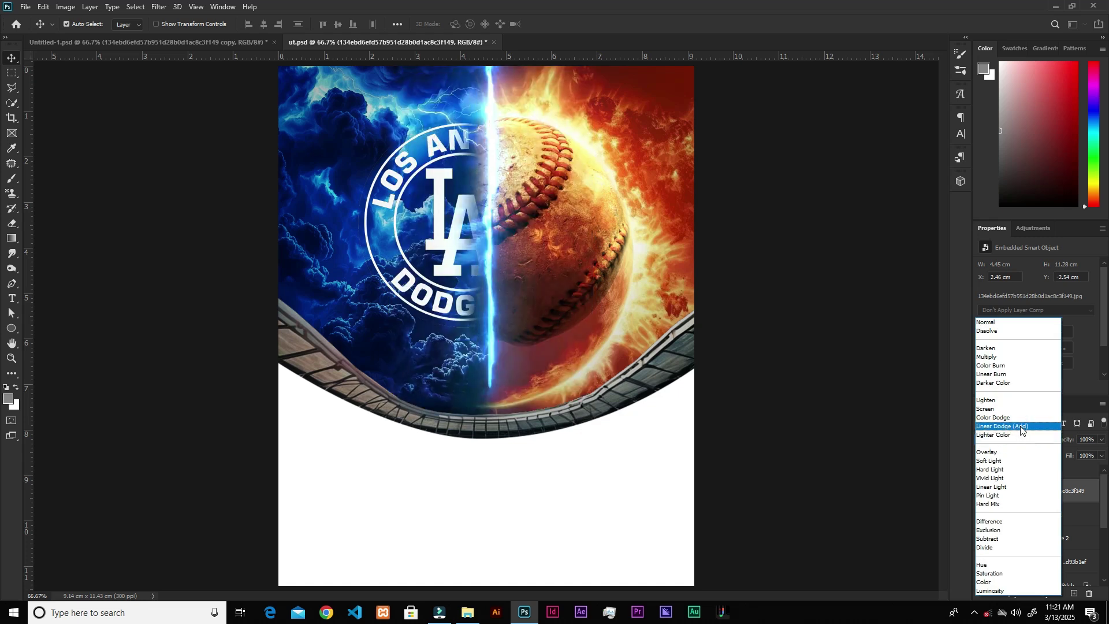
pyautogui.click(1021, 427)
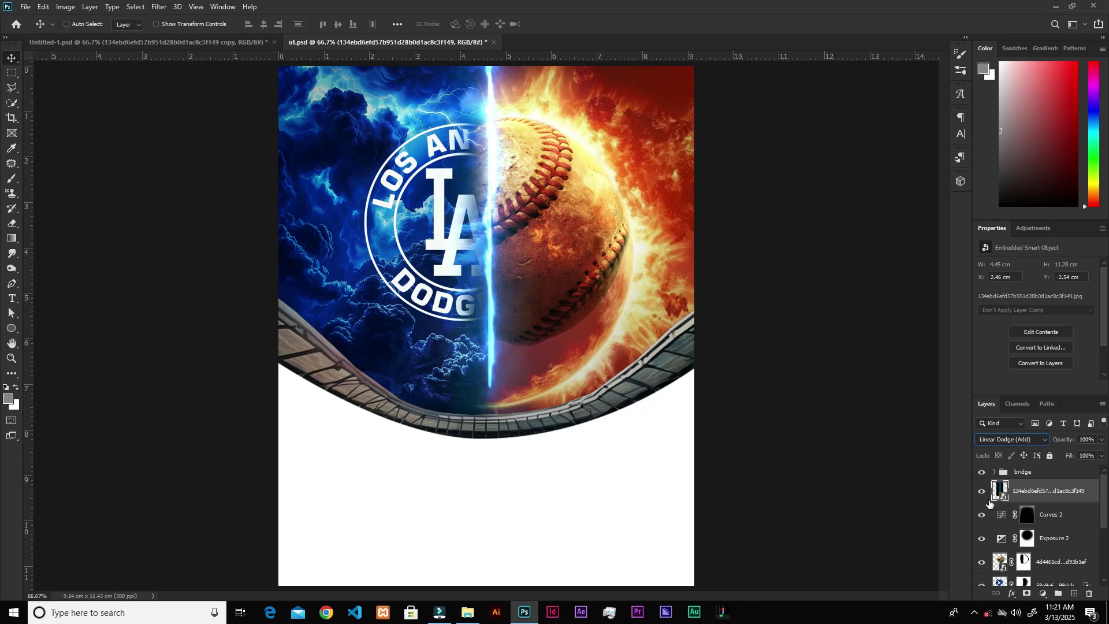
pyautogui.hotkey('ctrl', 'j')
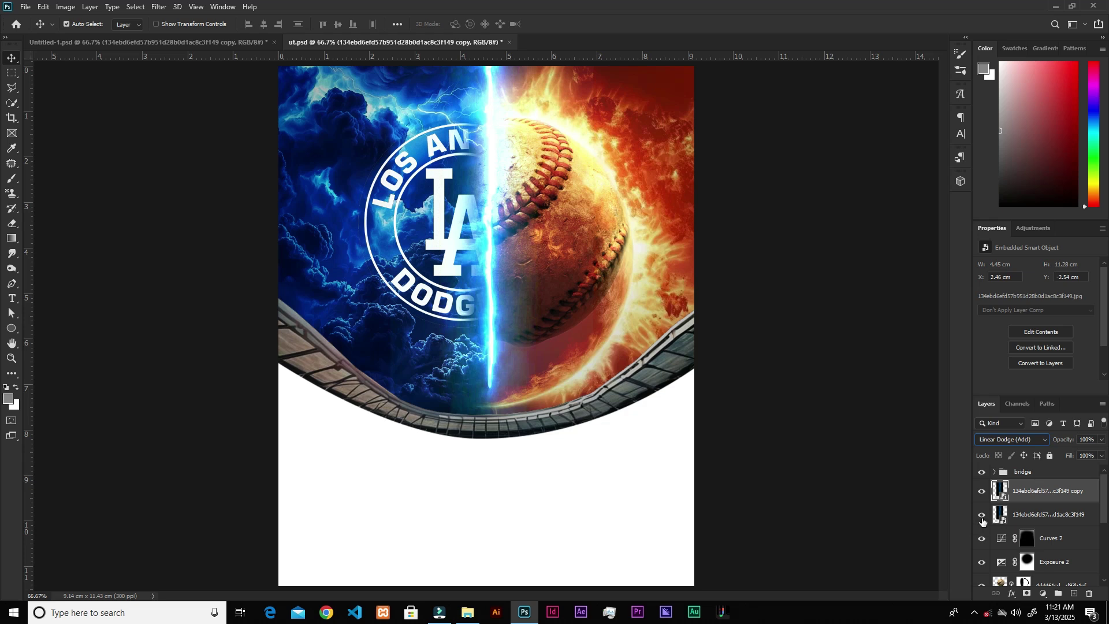
pyautogui.click(983, 515)
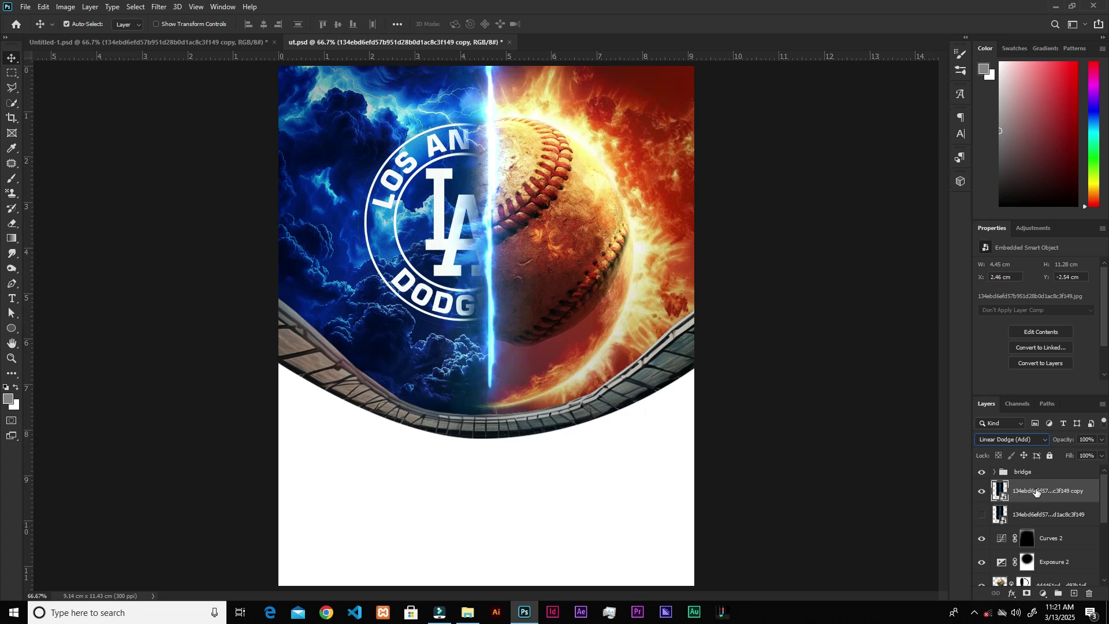
# - Recolour the lightning copy yellow with a Hue/Saturation adjustment at hue -160
pyautogui.press('ctrl')
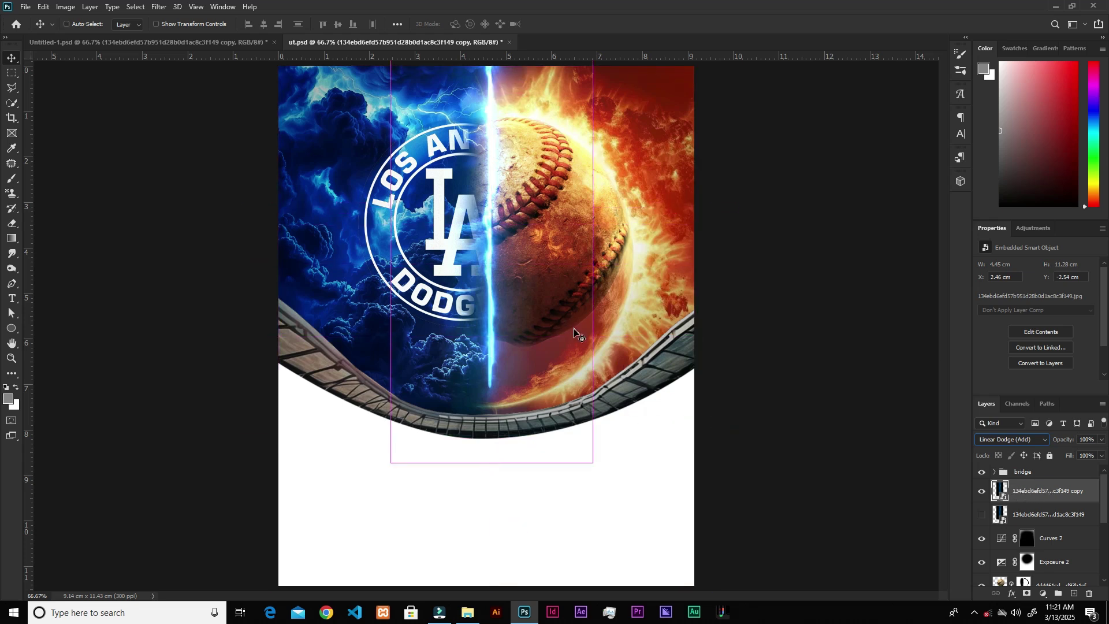
pyautogui.hotkey('ctrl', 'u')
pyautogui.moveTo(563, 128); pyautogui.dragTo(759, 166)
pyautogui.click(769, 222)
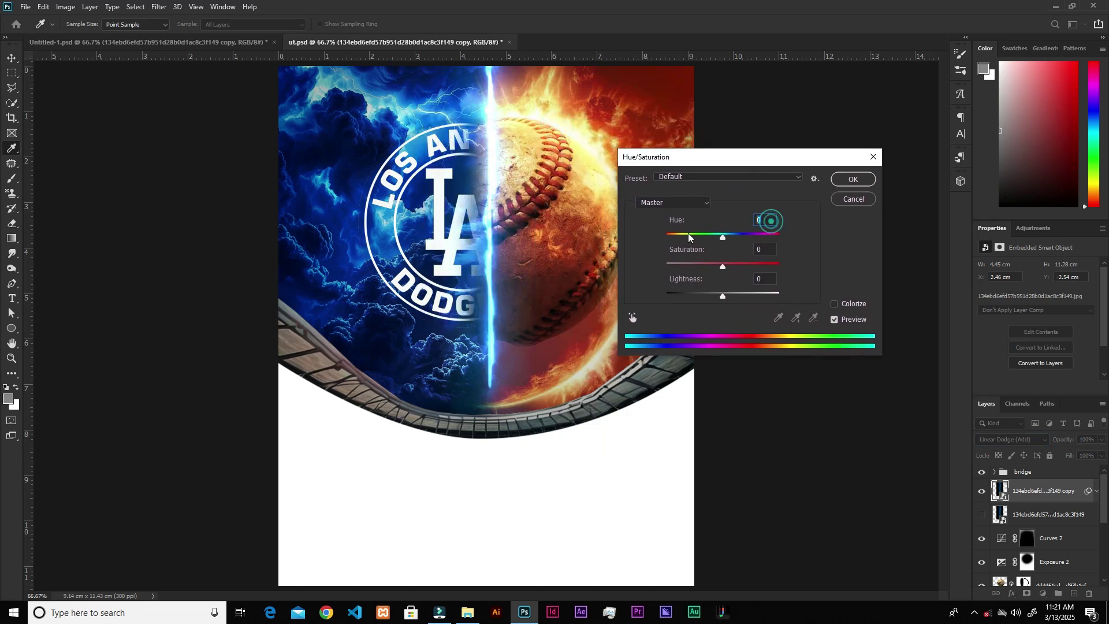
pyautogui.moveTo(723, 237); pyautogui.dragTo(670, 233)
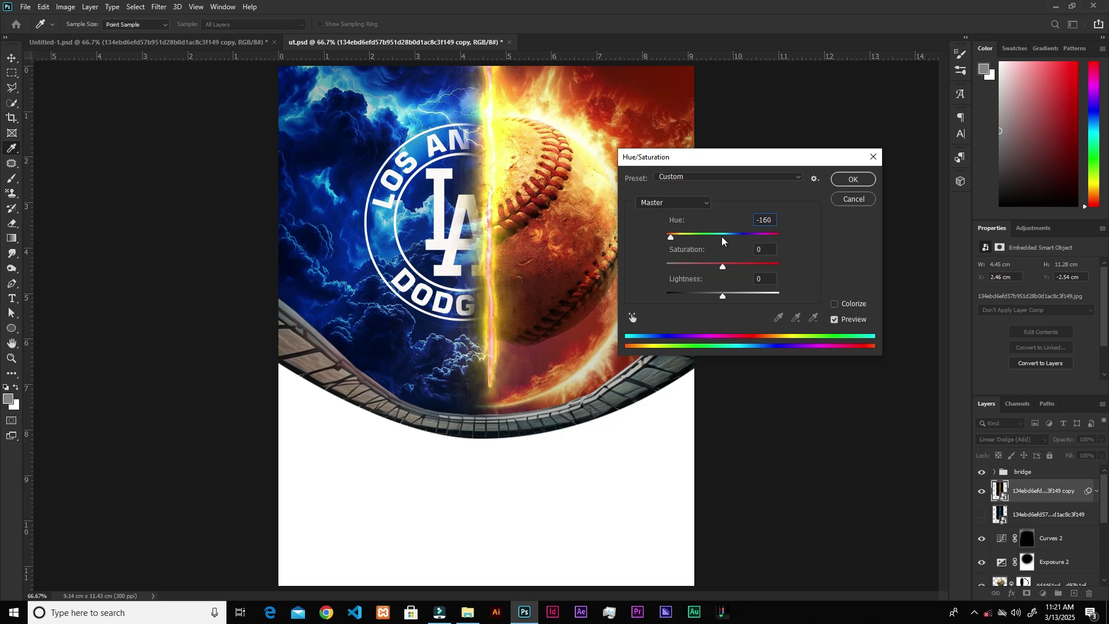
pyautogui.click(765, 250)
pyautogui.click(854, 181)
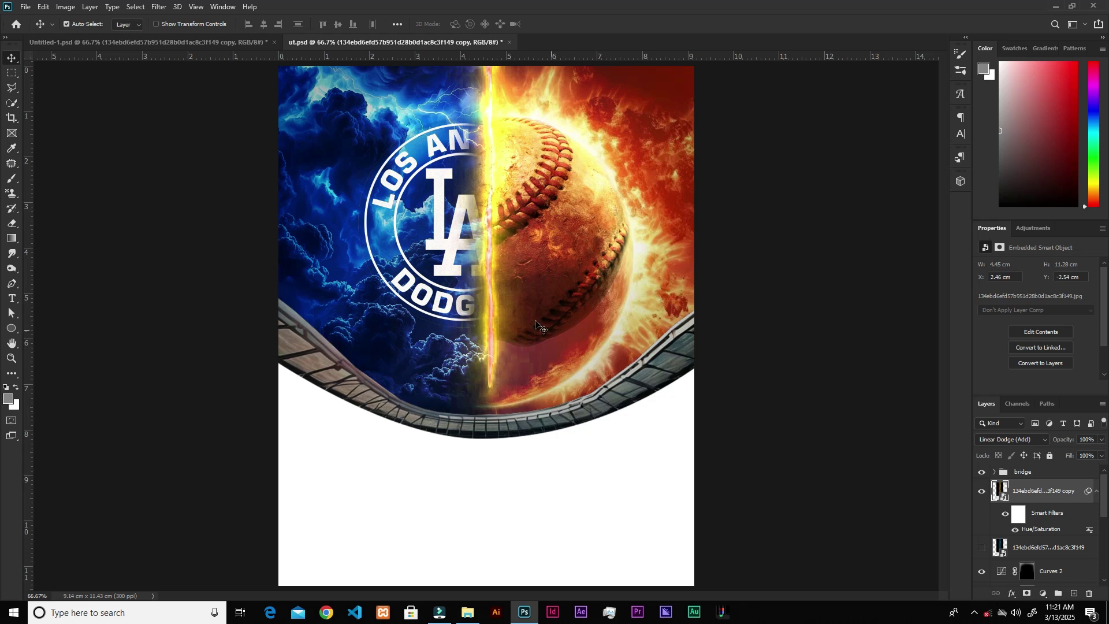
# - Offset the yellow lightning slightly toward the ball and the blue lightning slightly toward the logo, with both layers shown
pyautogui.moveTo(491, 295); pyautogui.dragTo(497, 296)
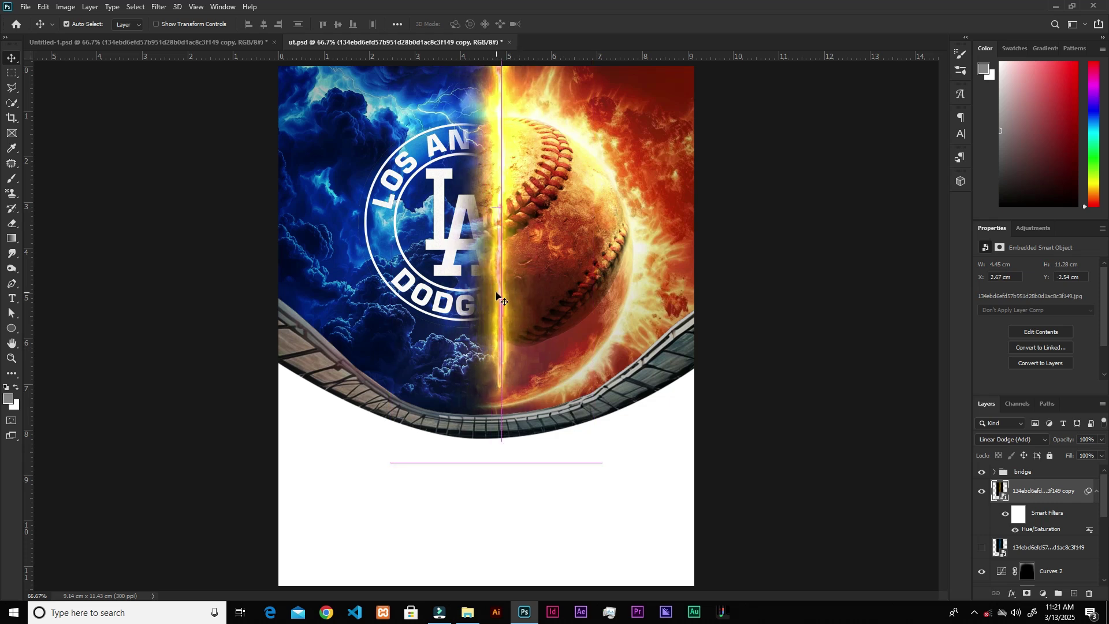
pyautogui.click(982, 548)
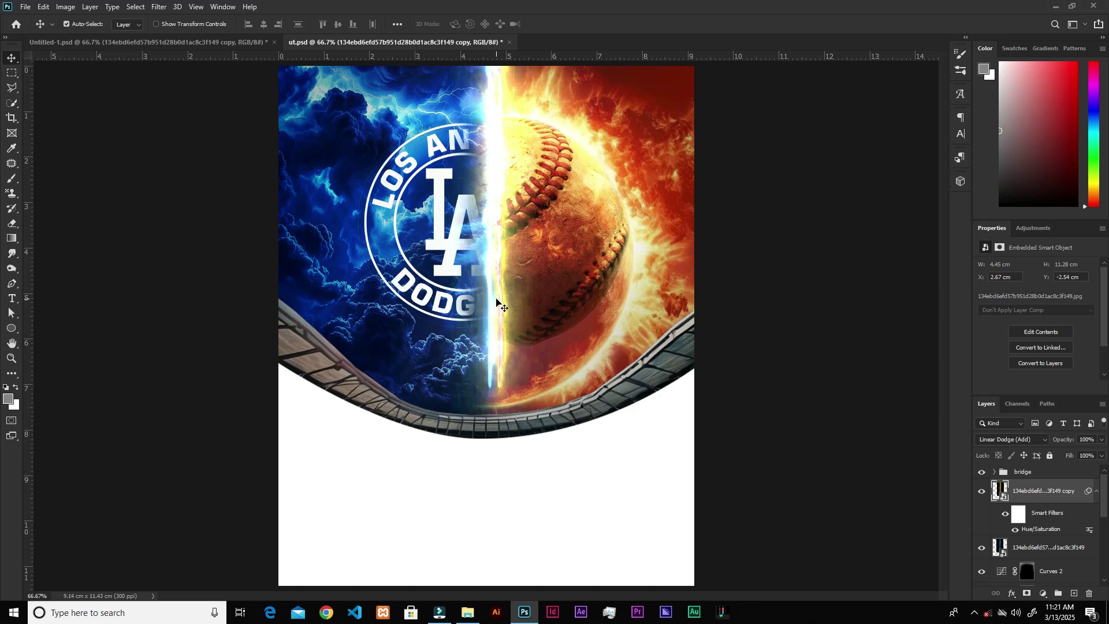
pyautogui.click(983, 491)
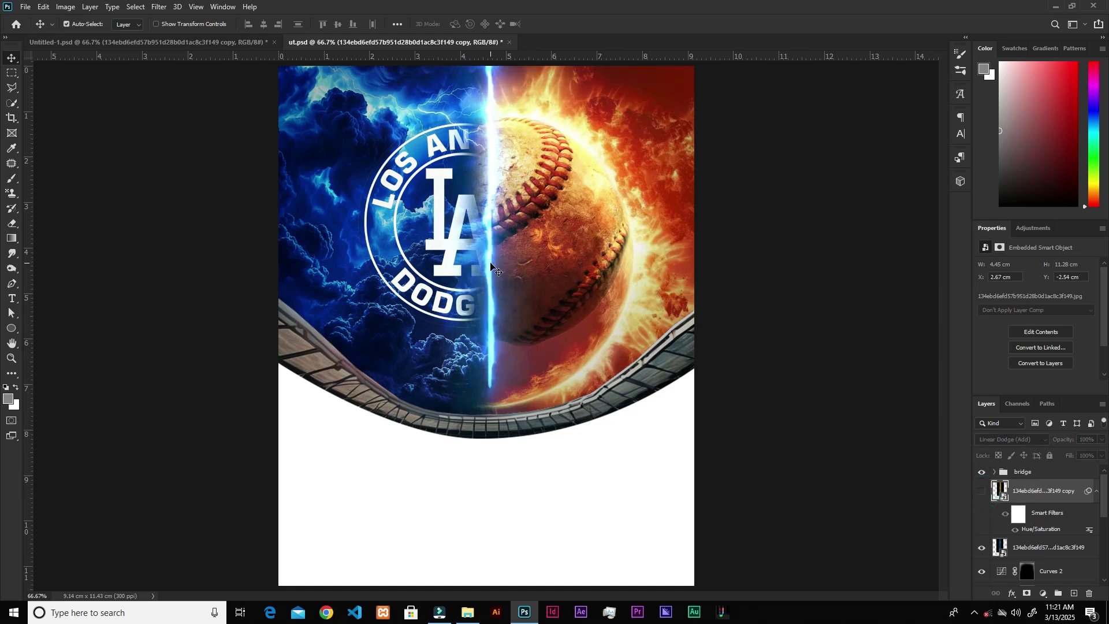
pyautogui.moveTo(490, 263); pyautogui.dragTo(482, 262)
pyautogui.click(981, 491)
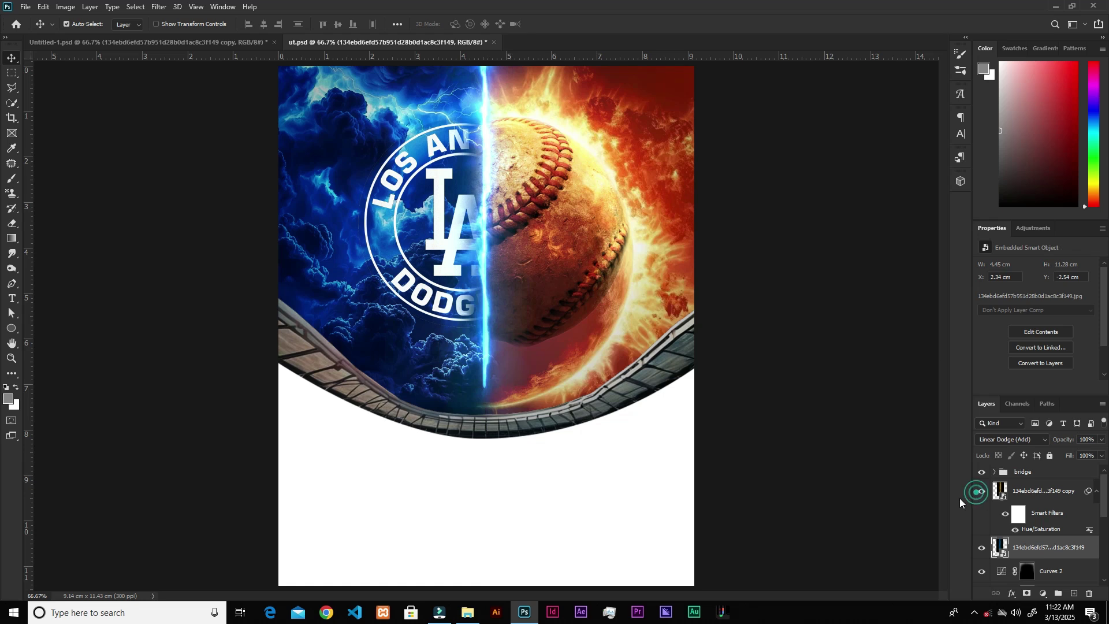
# - Widen the blue lightning to 28.84% and move the yellow bolt close beside it along the seam between logo and ball
pyautogui.hotkey('ctrl', 't')
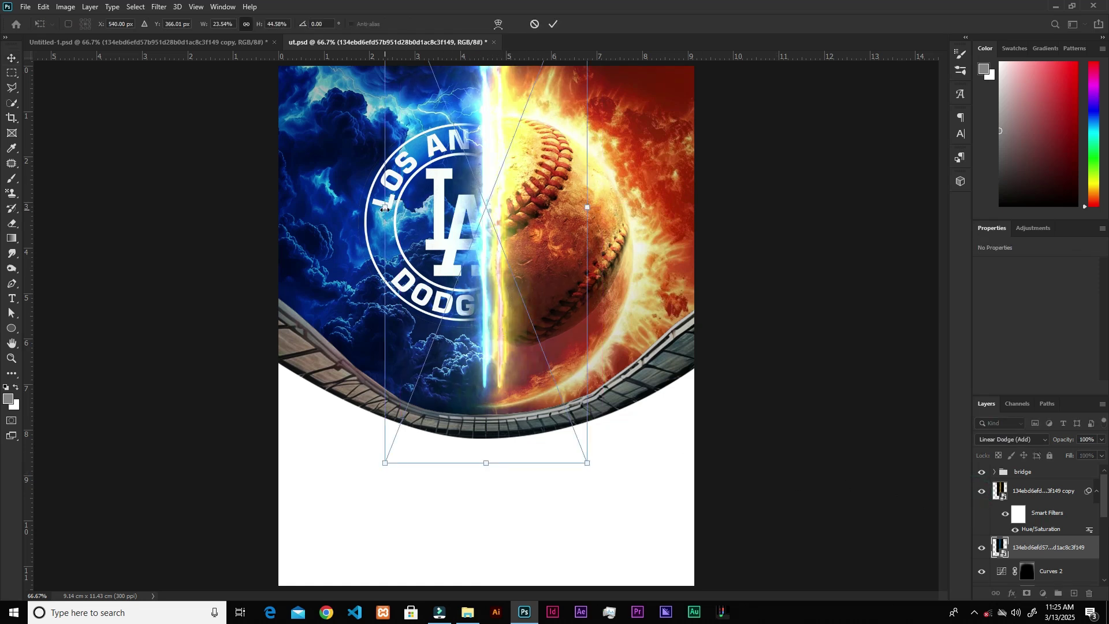
pyautogui.moveTo(385, 207); pyautogui.dragTo(339, 206)
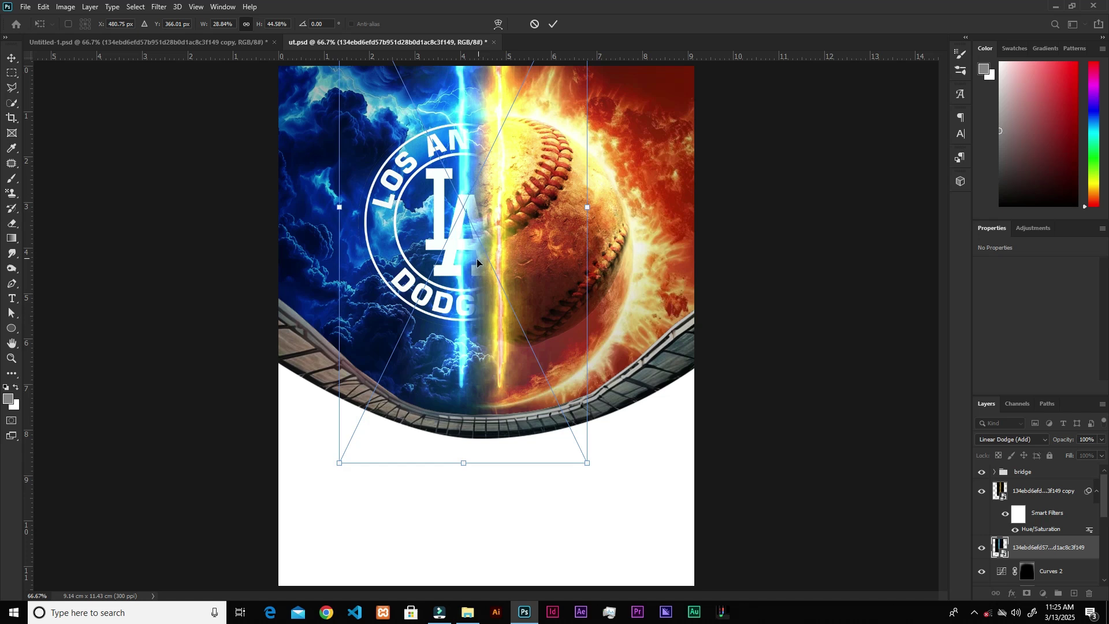
pyautogui.moveTo(477, 263); pyautogui.dragTo(486, 268)
pyautogui.moveTo(488, 270); pyautogui.dragTo(489, 270)
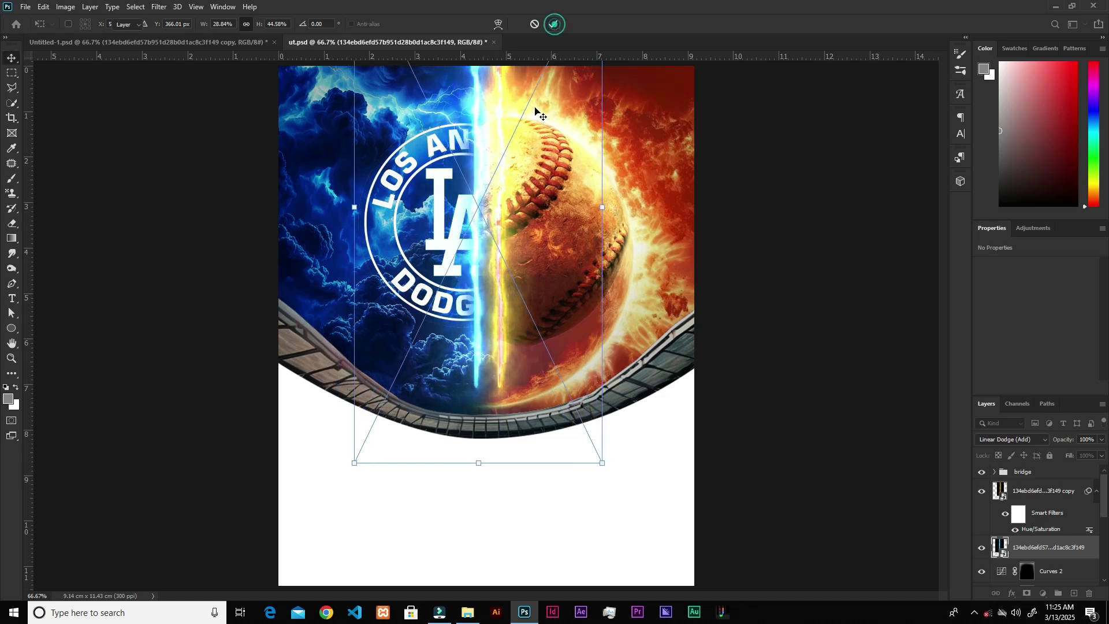
pyautogui.click(554, 24)
pyautogui.moveTo(504, 226); pyautogui.dragTo(490, 227)
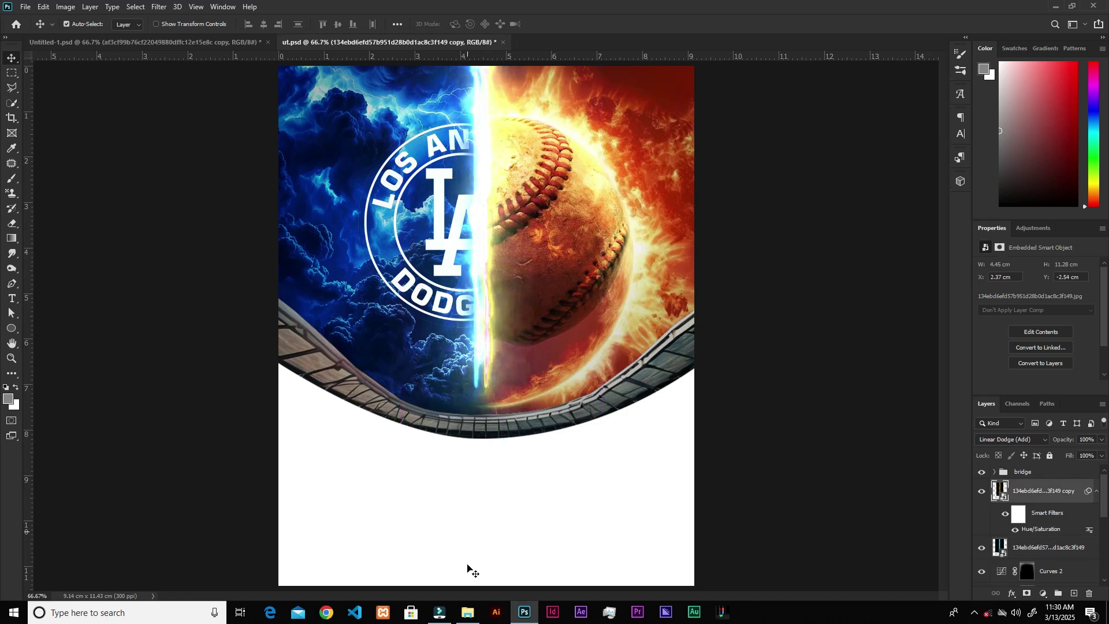
# - Place the player image af3cf99b76cf22049880dffc12e15e8c above the lightning layers, scale it to 26.79% and centre it so the stand covers its lower part
pyautogui.click(468, 612)
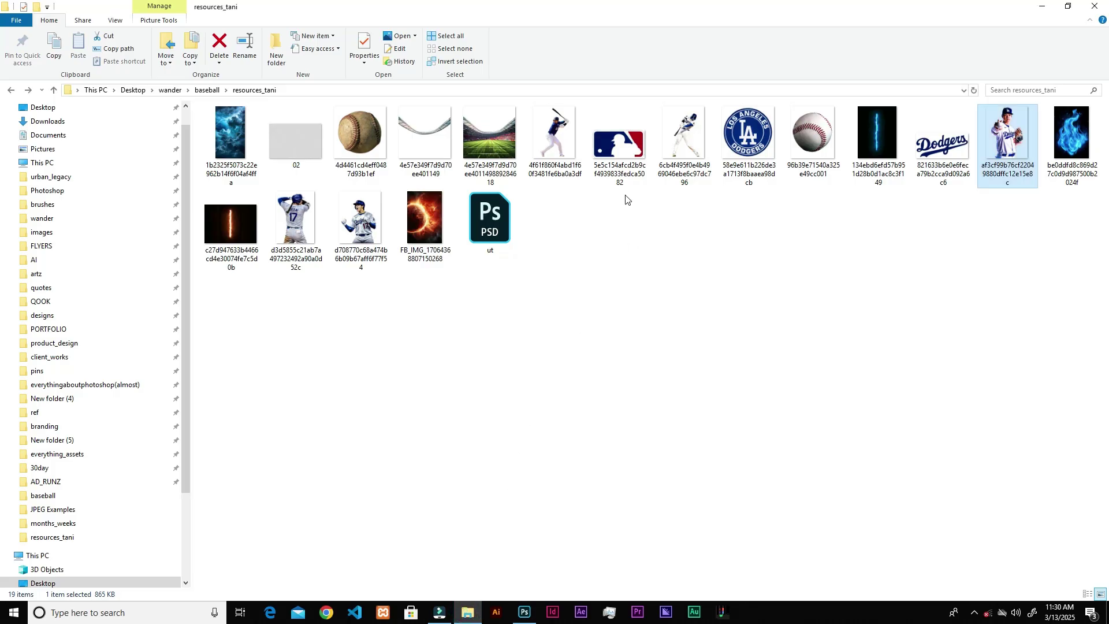
pyautogui.moveTo(955, 212)
pyautogui.mouseDown()
pyautogui.moveTo(522, 483)
pyautogui.moveTo(526, 612)
pyautogui.moveTo(538, 492)
pyautogui.mouseUp()
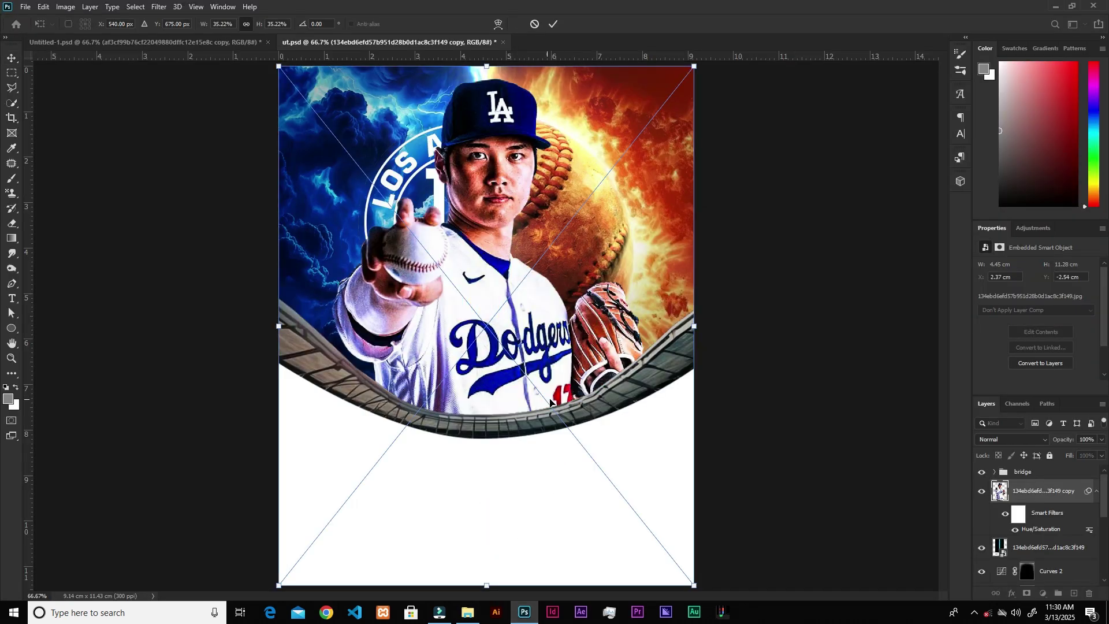
pyautogui.moveTo(697, 325); pyautogui.dragTo(640, 322)
pyautogui.moveTo(335, 325); pyautogui.dragTo(277, 325)
pyautogui.moveTo(477, 378); pyautogui.dragTo(497, 363)
pyautogui.moveTo(657, 314); pyautogui.dragTo(638, 315)
pyautogui.moveTo(492, 345); pyautogui.dragTo(500, 361)
pyautogui.moveTo(488, 512); pyautogui.dragTo(489, 504)
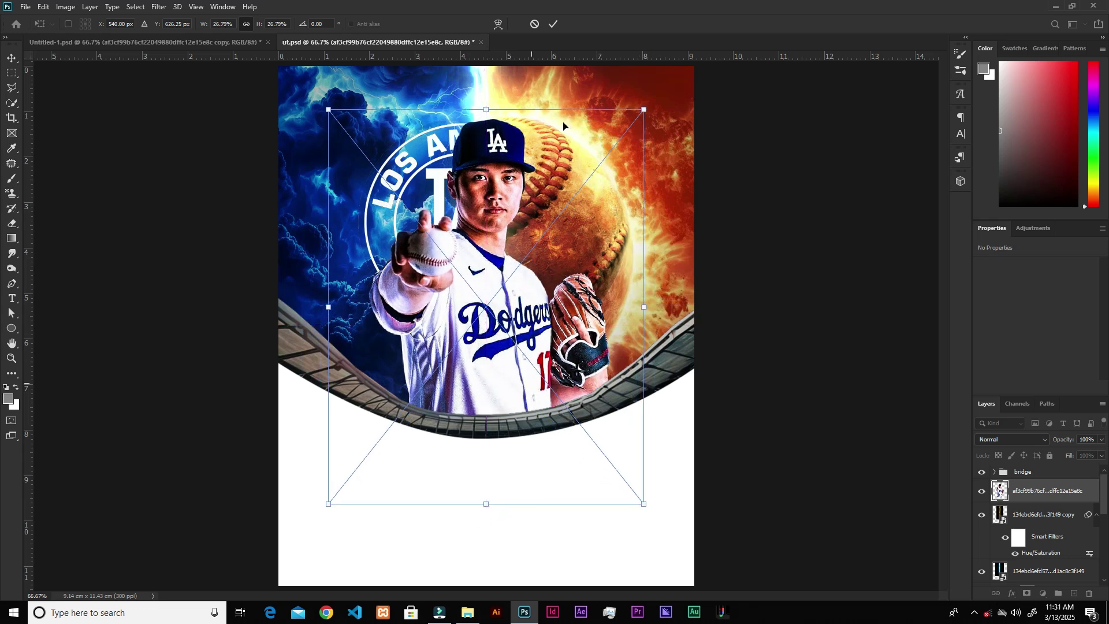
pyautogui.click(555, 24)
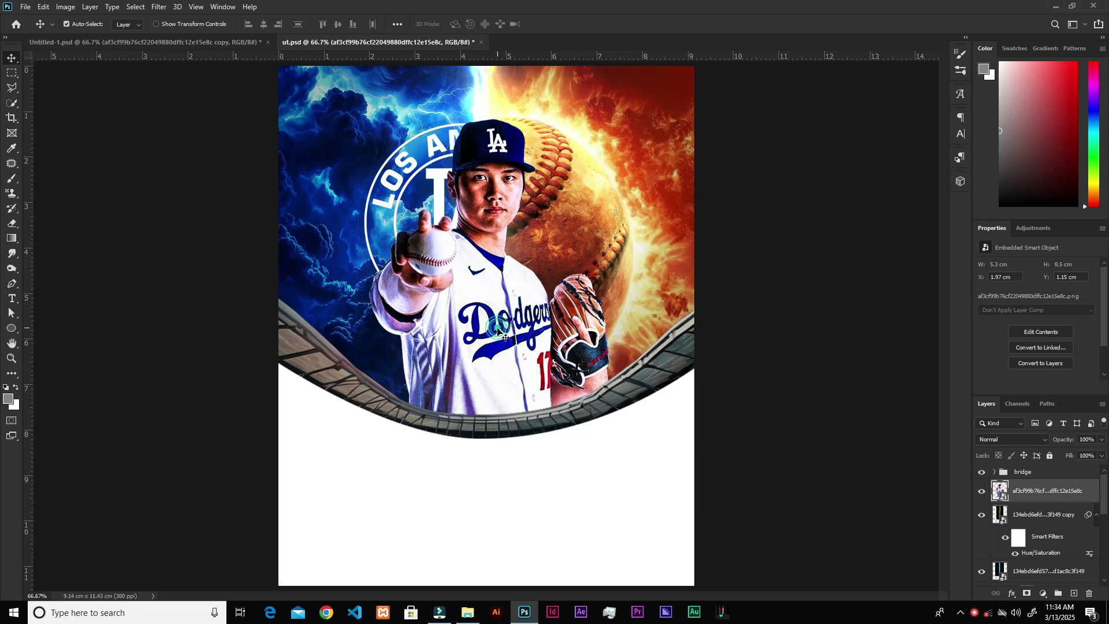
pyautogui.moveTo(497, 328); pyautogui.dragTo(499, 325)
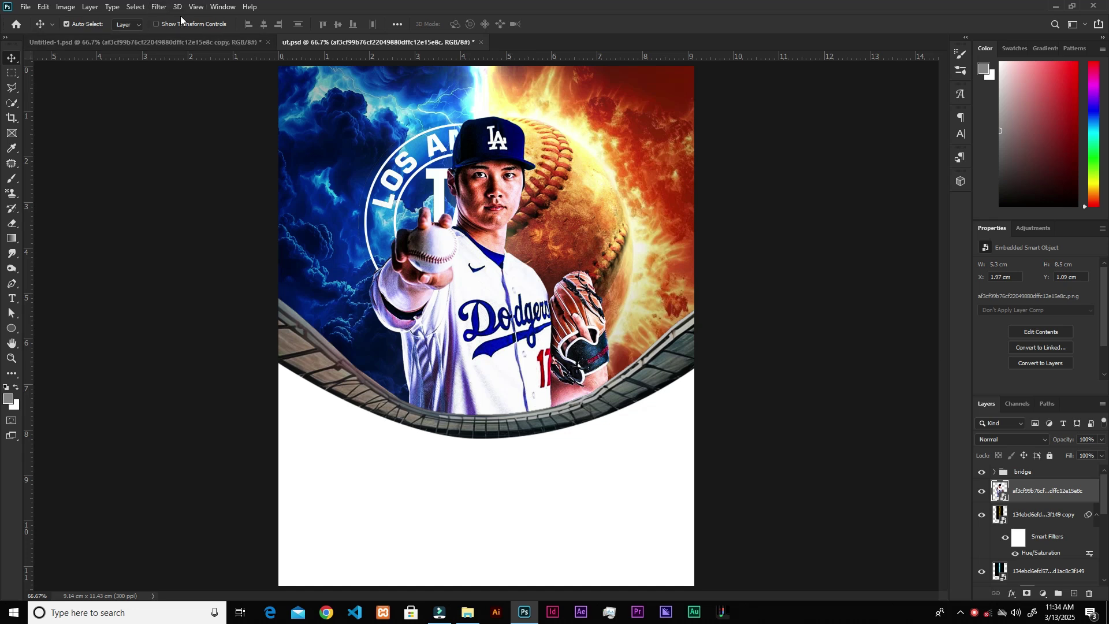
# - Apply a Hue/Saturation adjustment to the player layer with hue -155 for both the Reds and the Yellows
pyautogui.press('ctrl')
pyautogui.hotkey('ctrl', 'u')
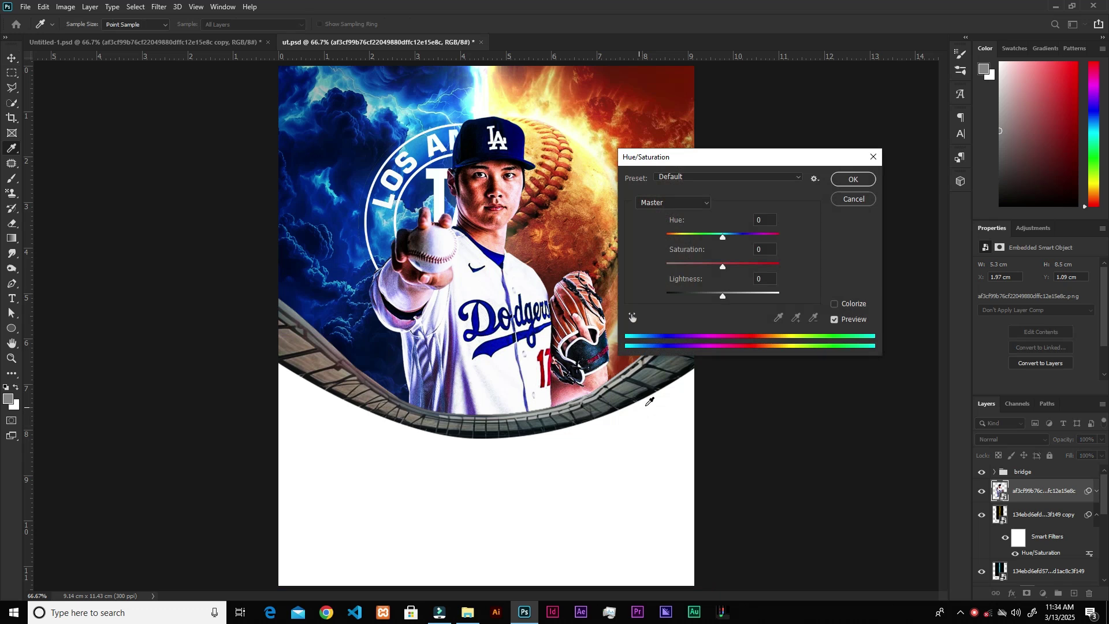
pyautogui.click(678, 203)
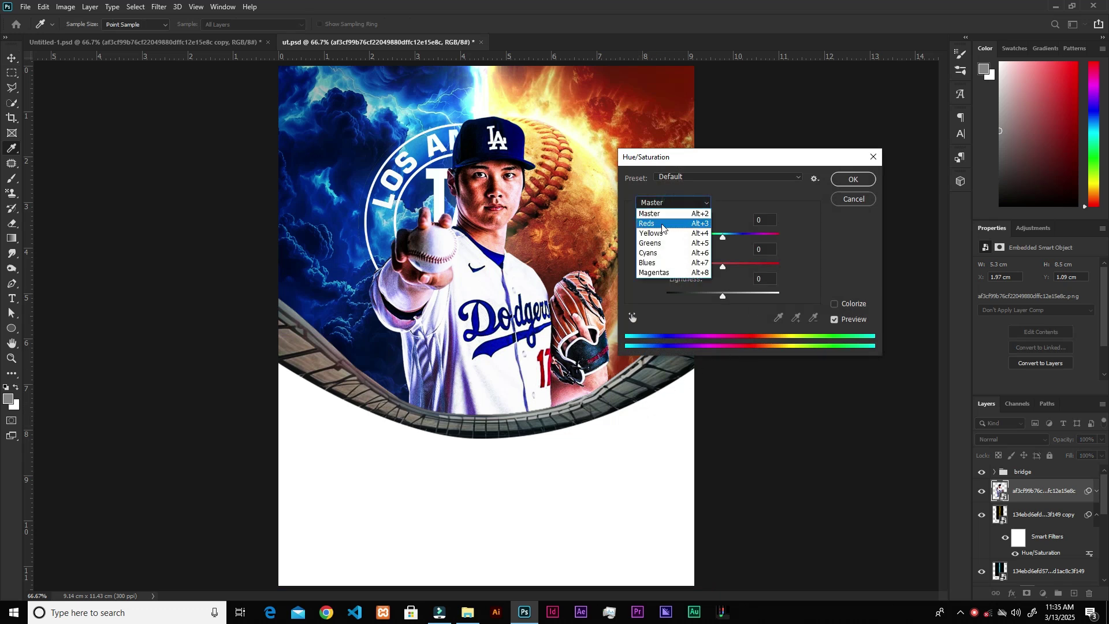
pyautogui.click(664, 224)
pyautogui.moveTo(722, 238); pyautogui.dragTo(672, 233)
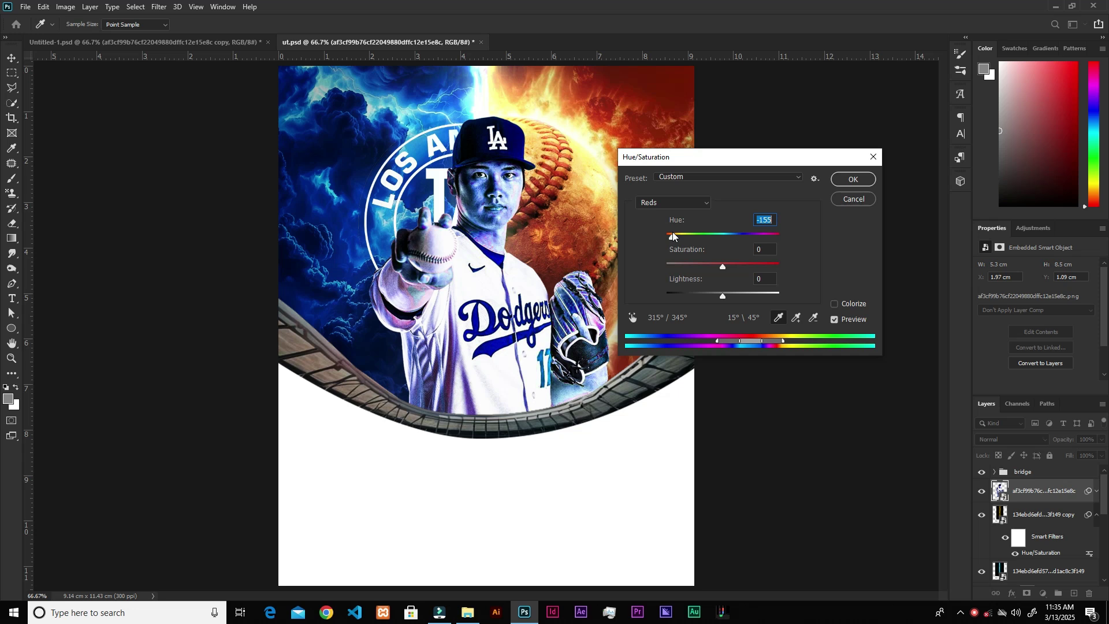
pyautogui.click(675, 204)
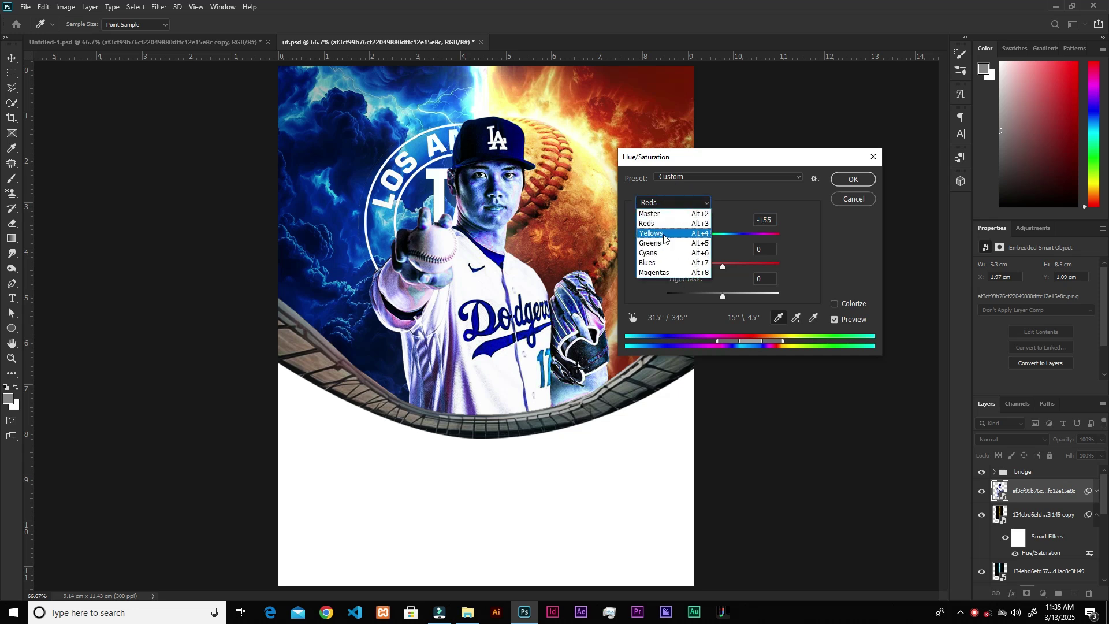
pyautogui.click(663, 234)
pyautogui.moveTo(723, 238); pyautogui.dragTo(672, 237)
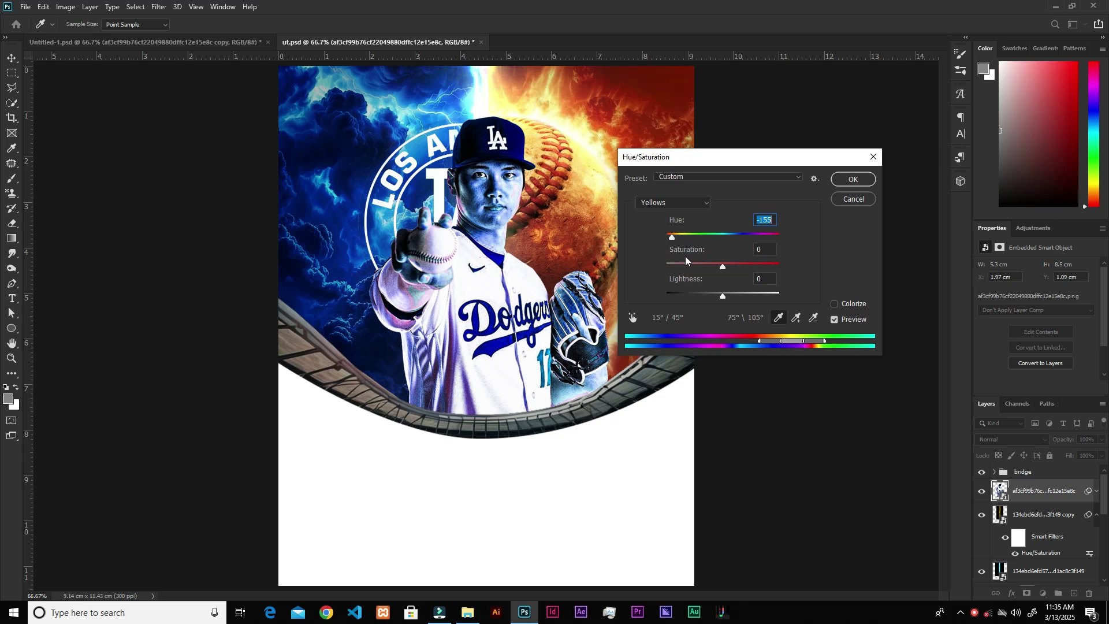
pyautogui.click(849, 181)
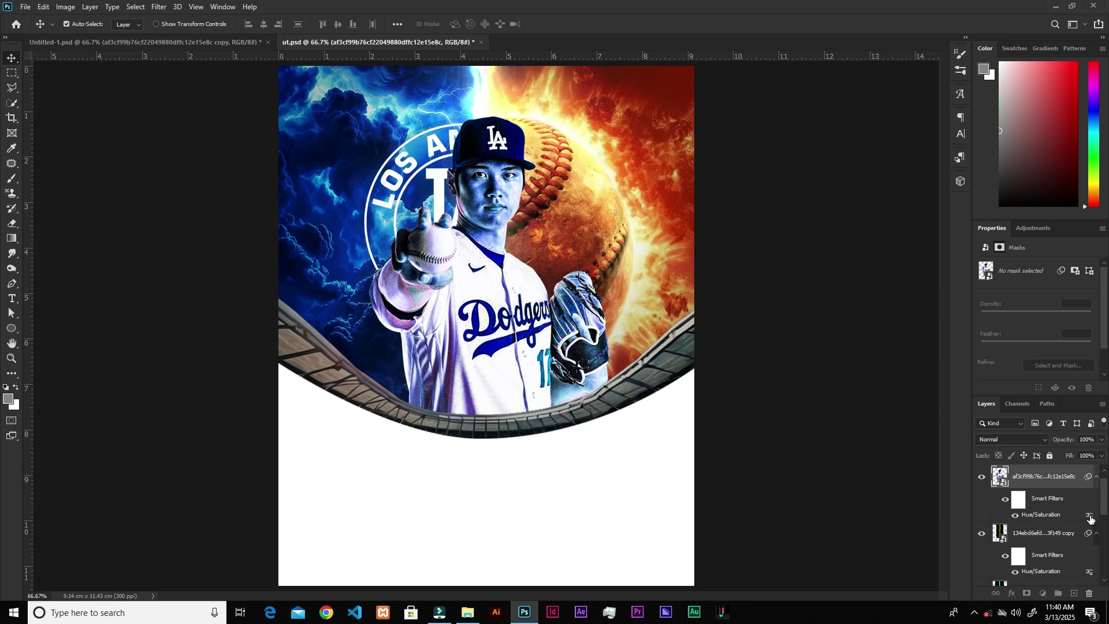
# - Set the player's Hue/Saturation filter to Screen blending mode at 50% opacity
pyautogui.doubleClick(1090, 516)
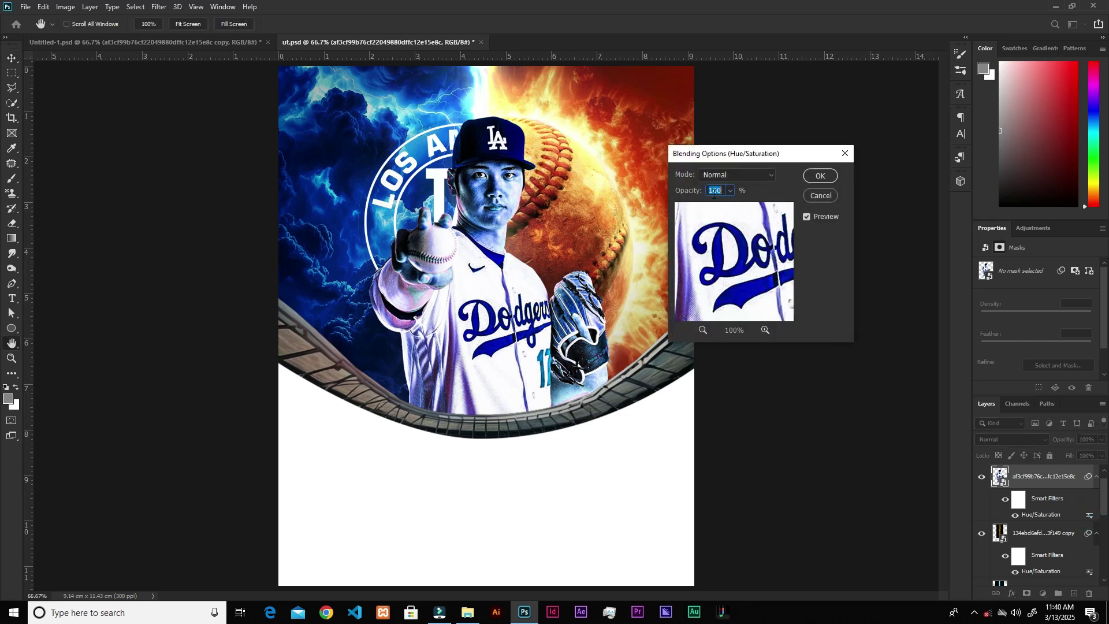
pyautogui.write('50')
pyautogui.click(762, 177)
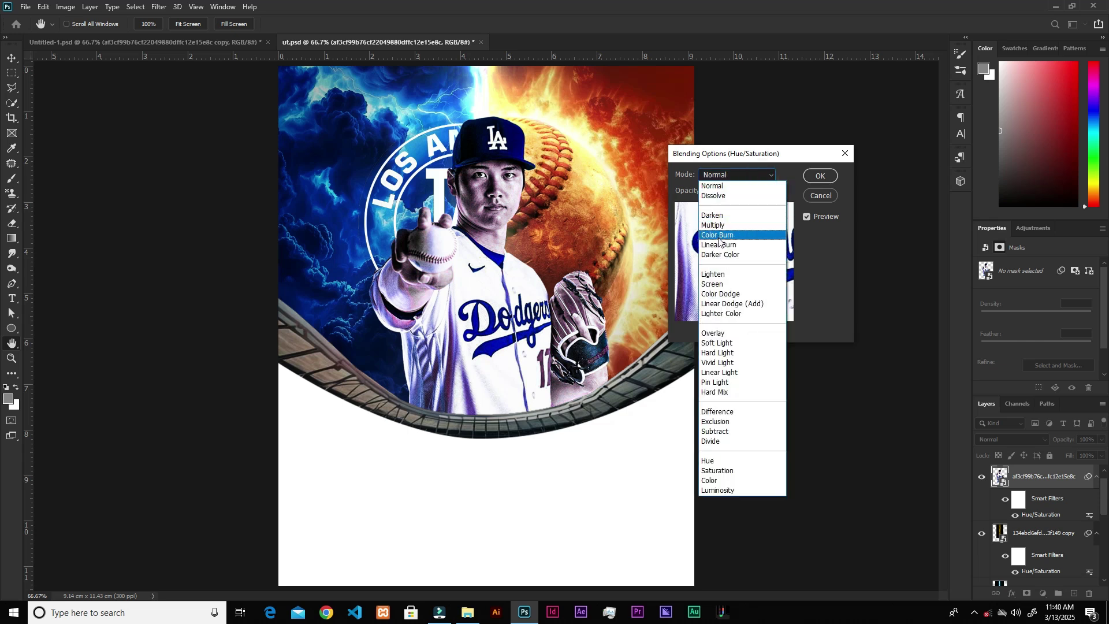
pyautogui.click(715, 281)
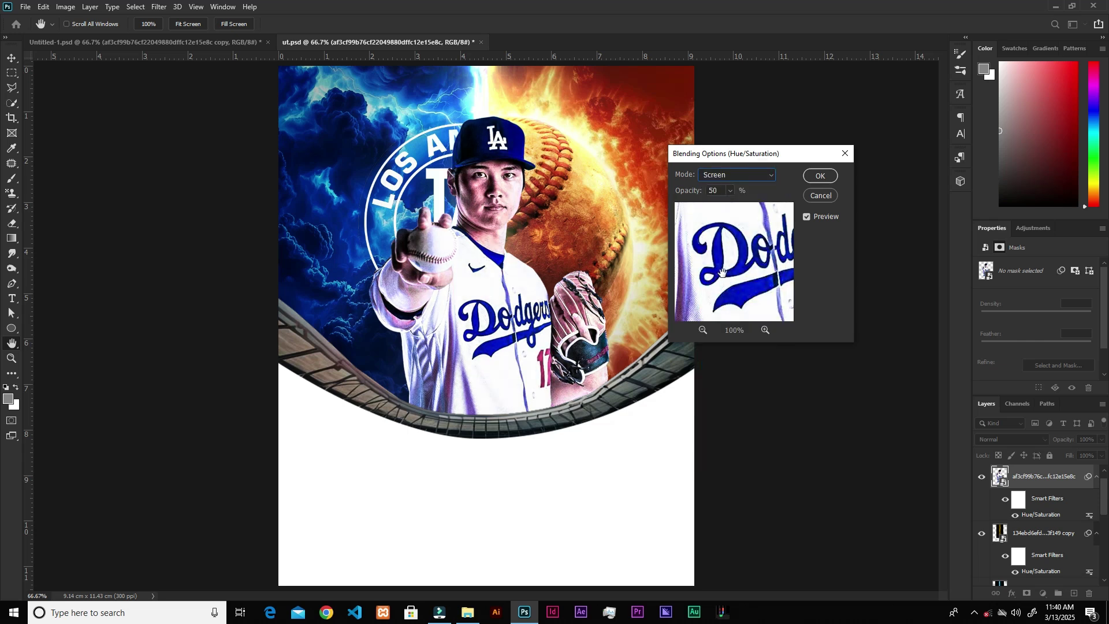
pyautogui.click(818, 180)
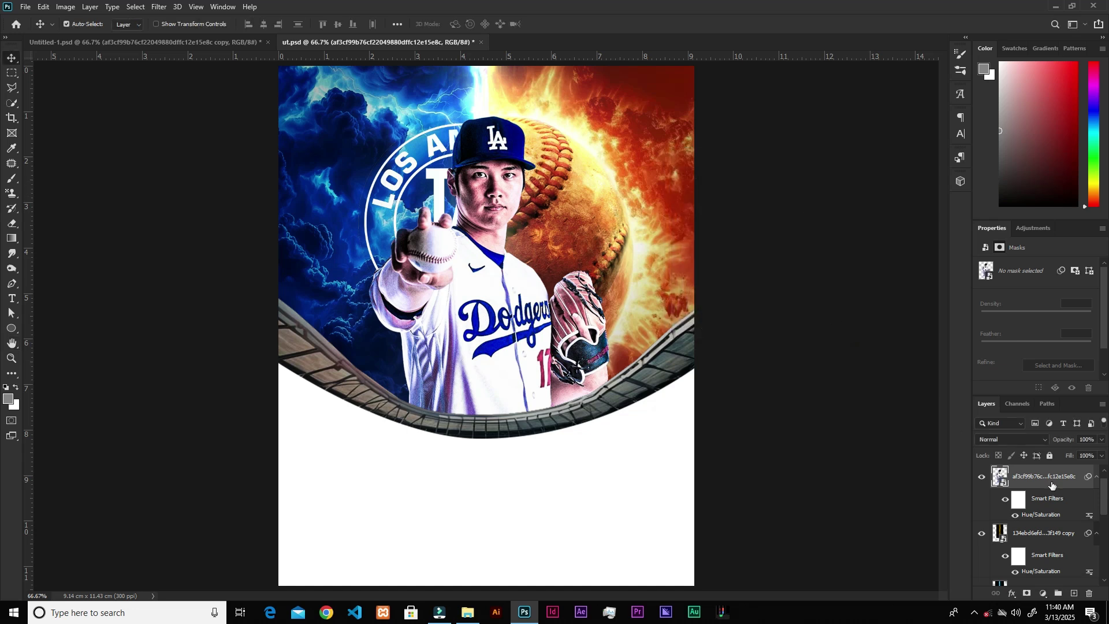
# - Paint black on the player's filter mask over the side facing the fire, using a 100 px brush at 100% flow
pyautogui.click(1017, 500)
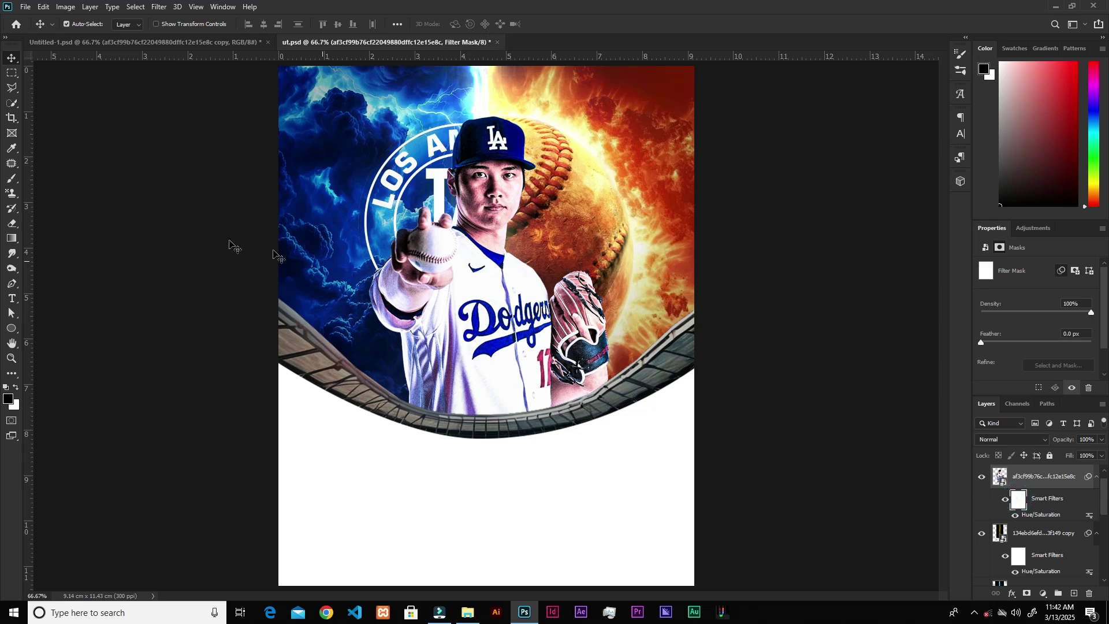
pyautogui.click(11, 179)
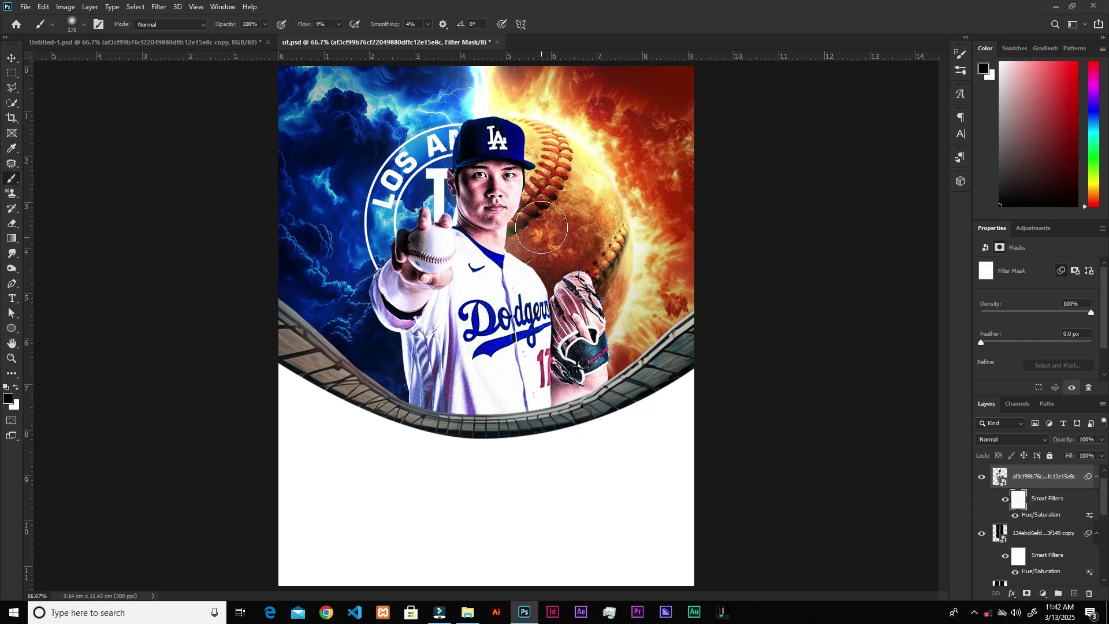
pyautogui.press('[')
pyautogui.press('[')
pyautogui.press('[')
pyautogui.moveTo(339, 25); pyautogui.dragTo(393, 38)
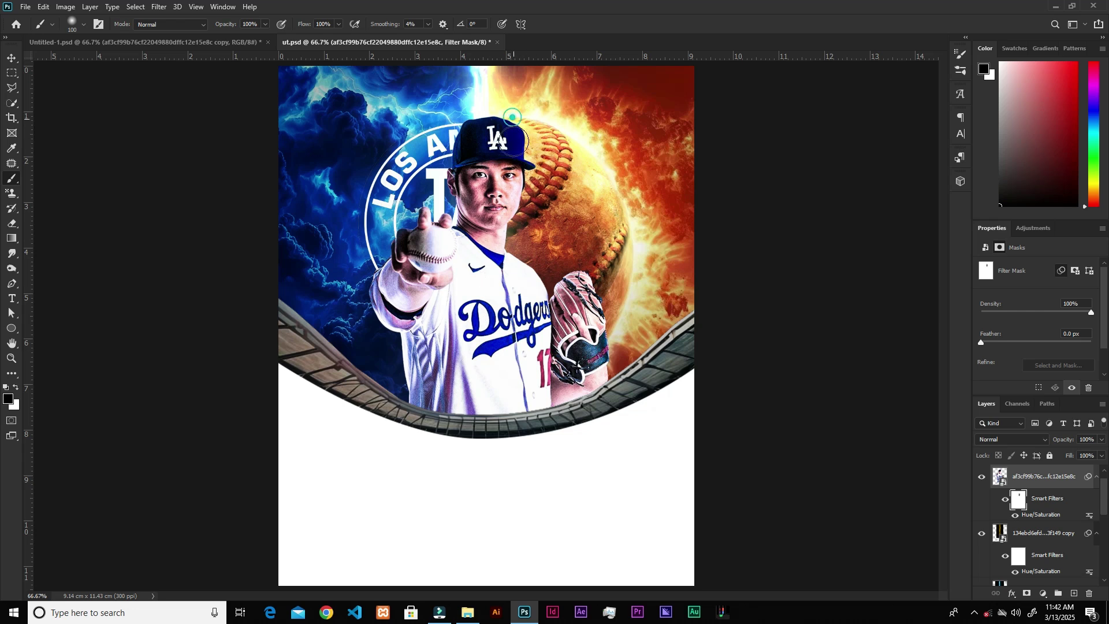
pyautogui.moveTo(538, 300)
pyautogui.mouseDown()
pyautogui.moveTo(599, 387)
pyautogui.moveTo(553, 406)
pyautogui.moveTo(545, 281)
pyautogui.moveTo(530, 329)
pyautogui.moveTo(534, 381)
pyautogui.mouseUp()
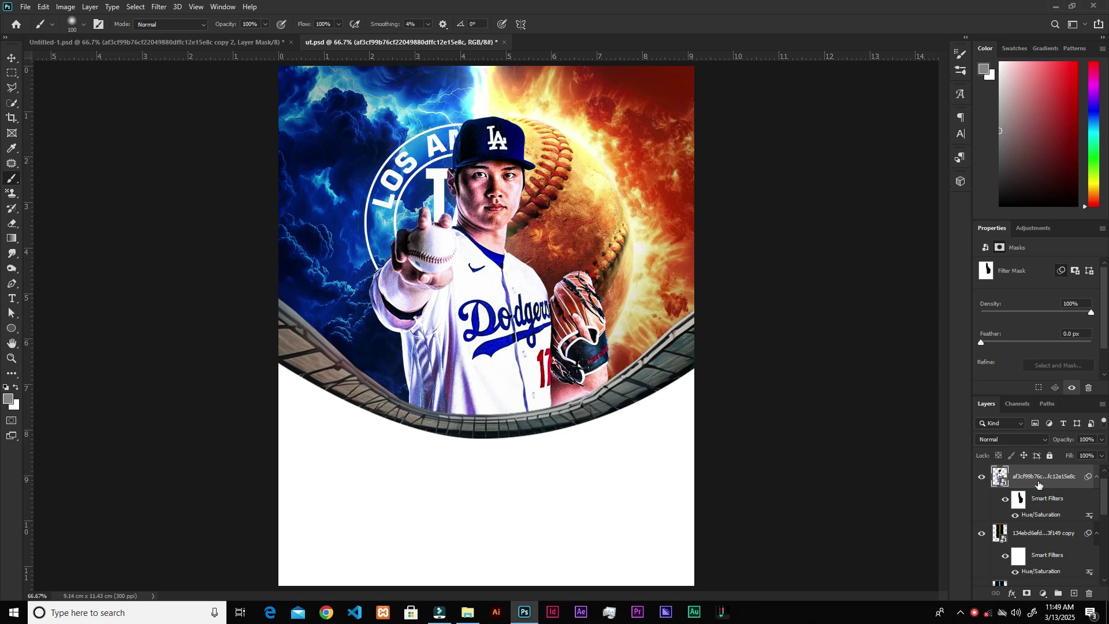
# - Duplicate the player layer, remove the copy's smart filters, and shift its Blues to hue 155 and lightness -34
pyautogui.hotkey('ctrl', 'j')
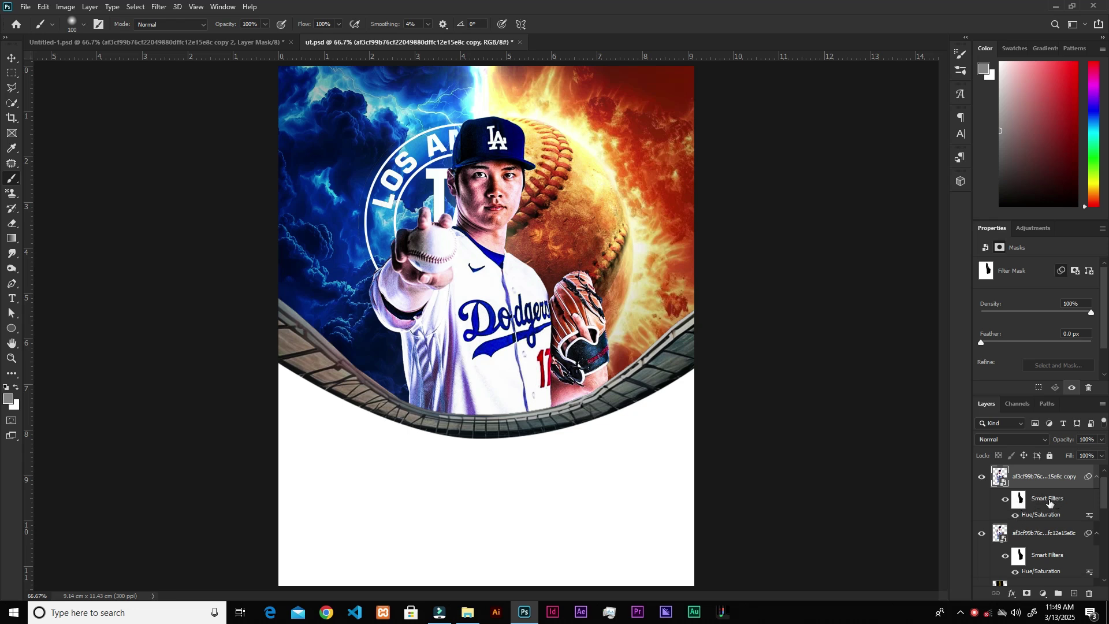
pyautogui.moveTo(1044, 499); pyautogui.dragTo(1089, 593)
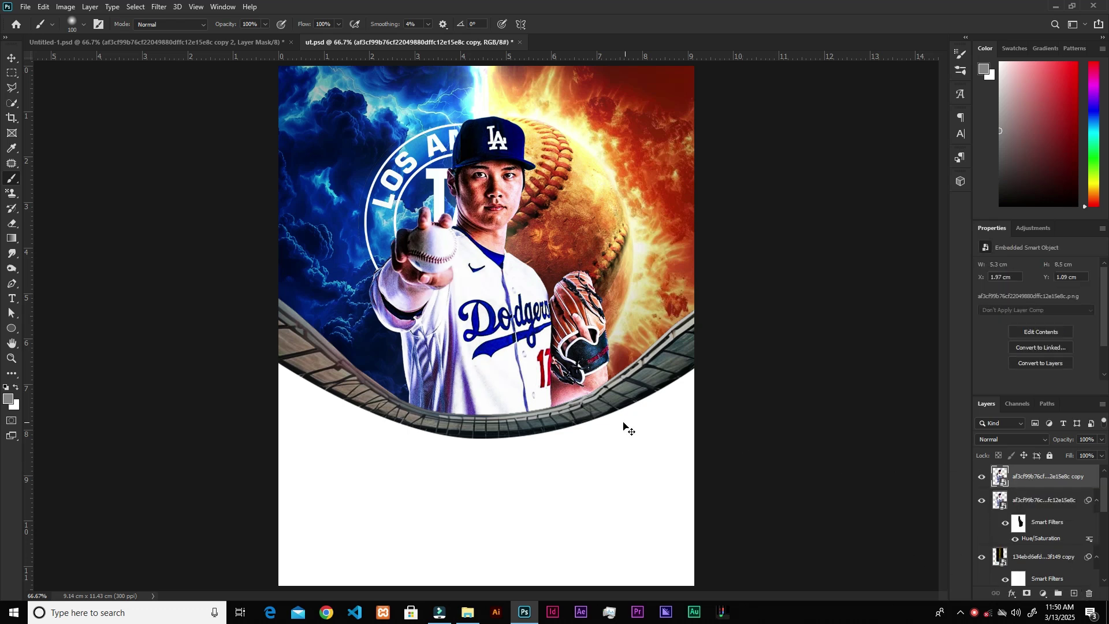
pyautogui.hotkey('ctrl', 'u')
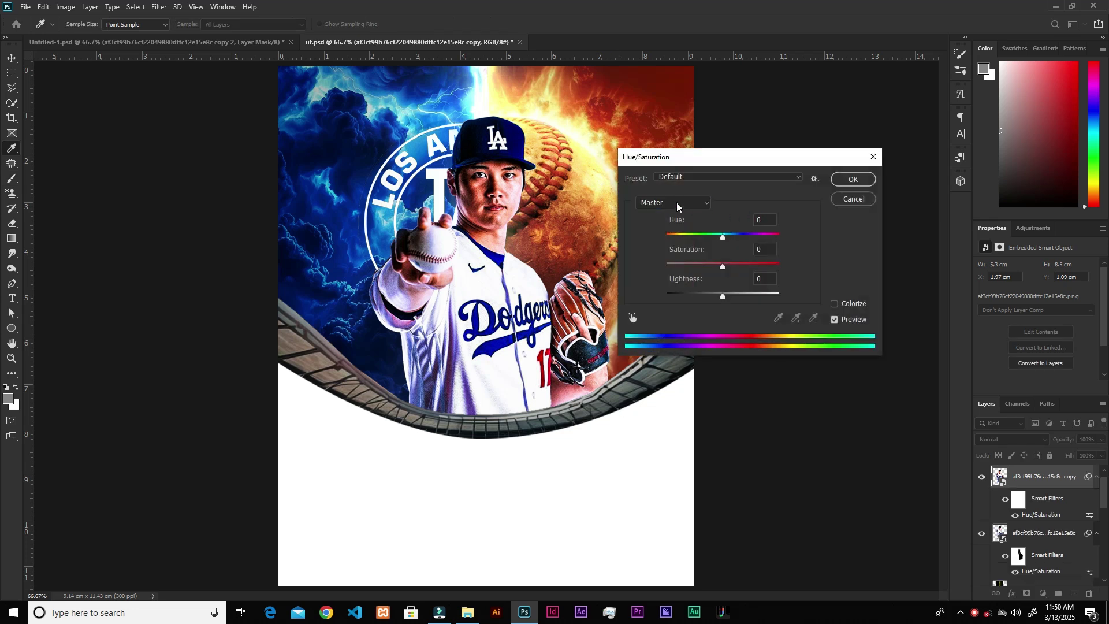
pyautogui.click(677, 203)
pyautogui.click(656, 263)
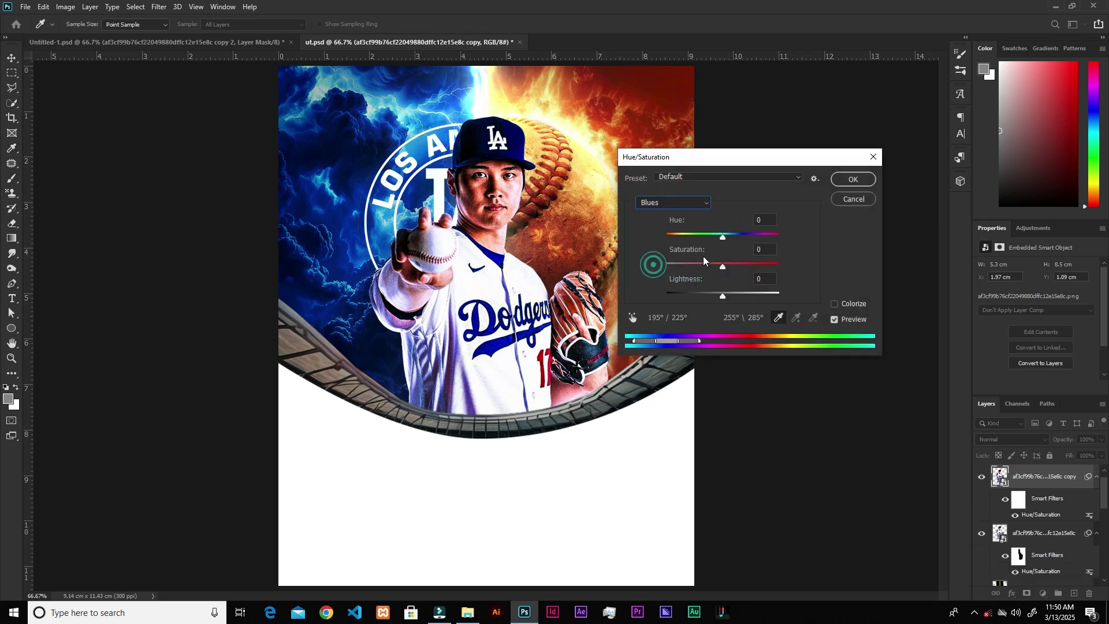
pyautogui.click(762, 222)
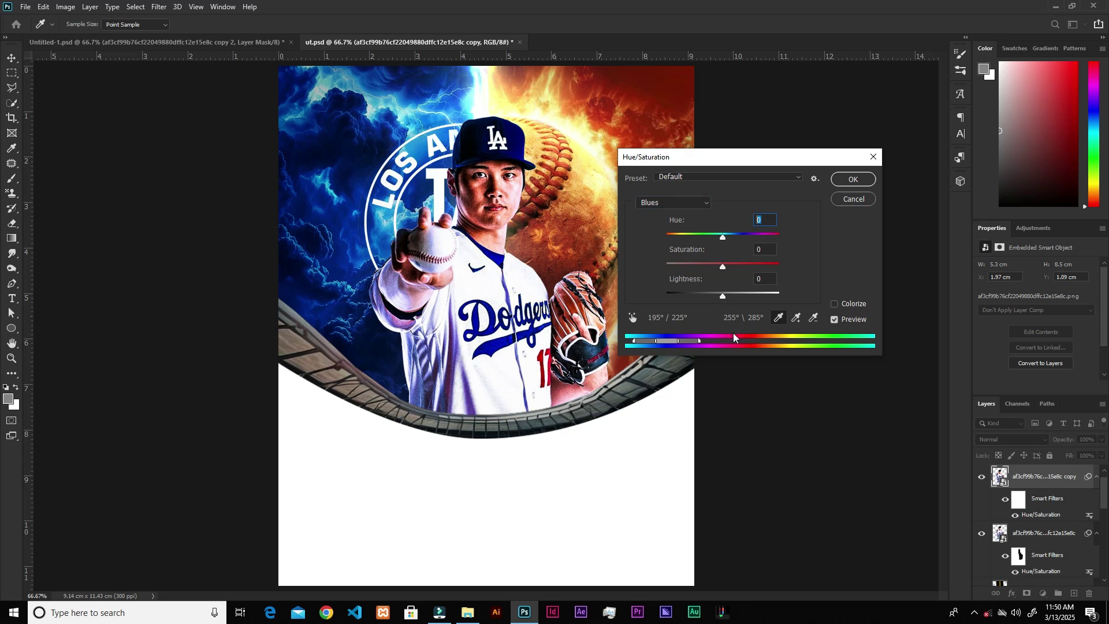
pyautogui.write('155')
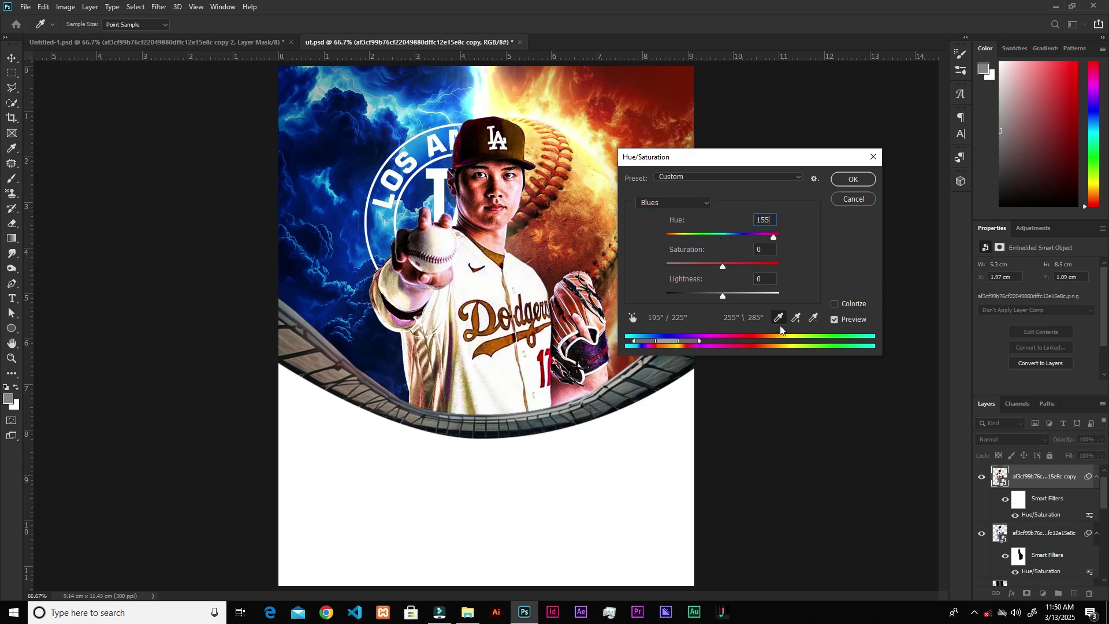
pyautogui.click(767, 253)
pyautogui.click(768, 280)
pyautogui.write('-34')
pyautogui.click(847, 184)
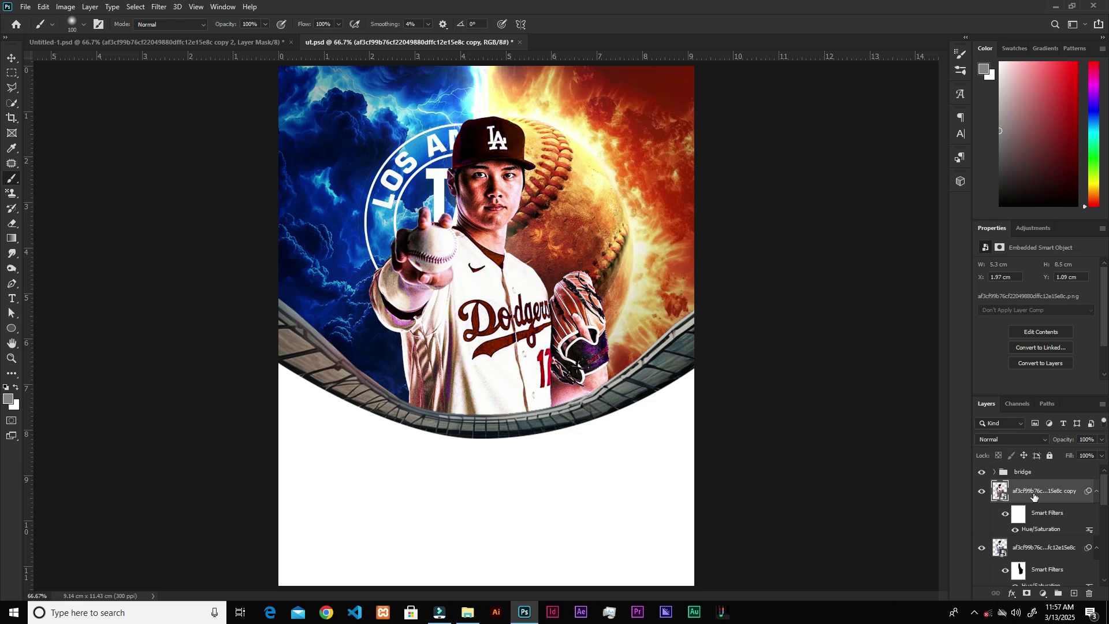
# - Rasterize the recoloured player copy and mask out its half facing the blue storm with a 150 px black brush
pyautogui.rightClick(1034, 496)
pyautogui.click(1011, 220)
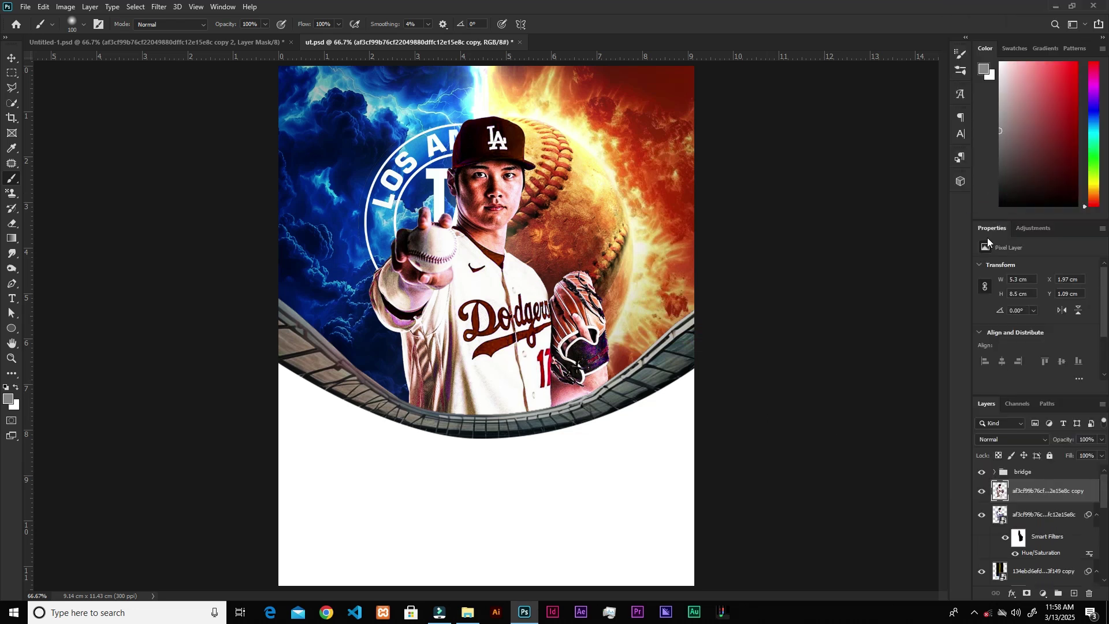
pyautogui.click(1027, 594)
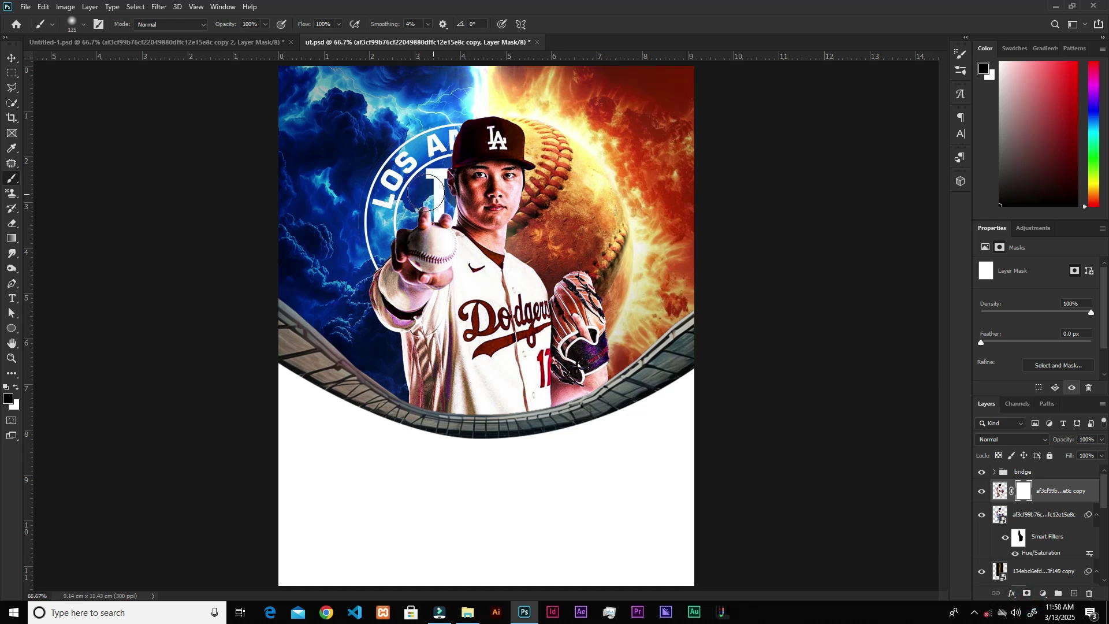
pyautogui.press(']')
pyautogui.press(']')
pyautogui.moveTo(456, 146)
pyautogui.mouseDown()
pyautogui.moveTo(447, 195)
pyautogui.moveTo(455, 154)
pyautogui.moveTo(466, 174)
pyautogui.moveTo(453, 237)
pyautogui.moveTo(425, 241)
pyautogui.moveTo(438, 208)
pyautogui.moveTo(393, 298)
pyautogui.moveTo(438, 297)
pyautogui.moveTo(437, 345)
pyautogui.moveTo(450, 374)
pyautogui.moveTo(463, 207)
pyautogui.moveTo(481, 324)
pyautogui.moveTo(472, 156)
pyautogui.moveTo(465, 261)
pyautogui.moveTo(410, 289)
pyautogui.moveTo(446, 377)
pyautogui.moveTo(379, 318)
pyautogui.moveTo(409, 241)
pyautogui.moveTo(412, 282)
pyautogui.moveTo(392, 325)
pyautogui.moveTo(504, 378)
pyautogui.mouseUp()
pyautogui.press('v')
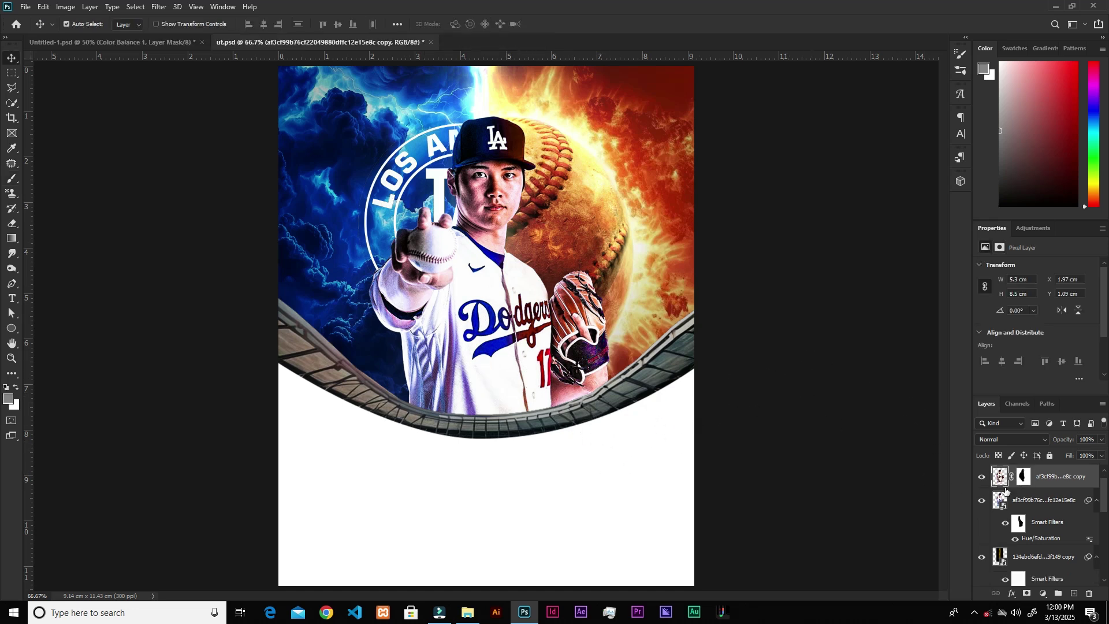
# - Clip the masked player copy to the original player layer below it
pyautogui.keyDown('alt'); pyautogui.click(1045, 490); pyautogui.keyUp('alt')
pyautogui.rightClick(1066, 482)
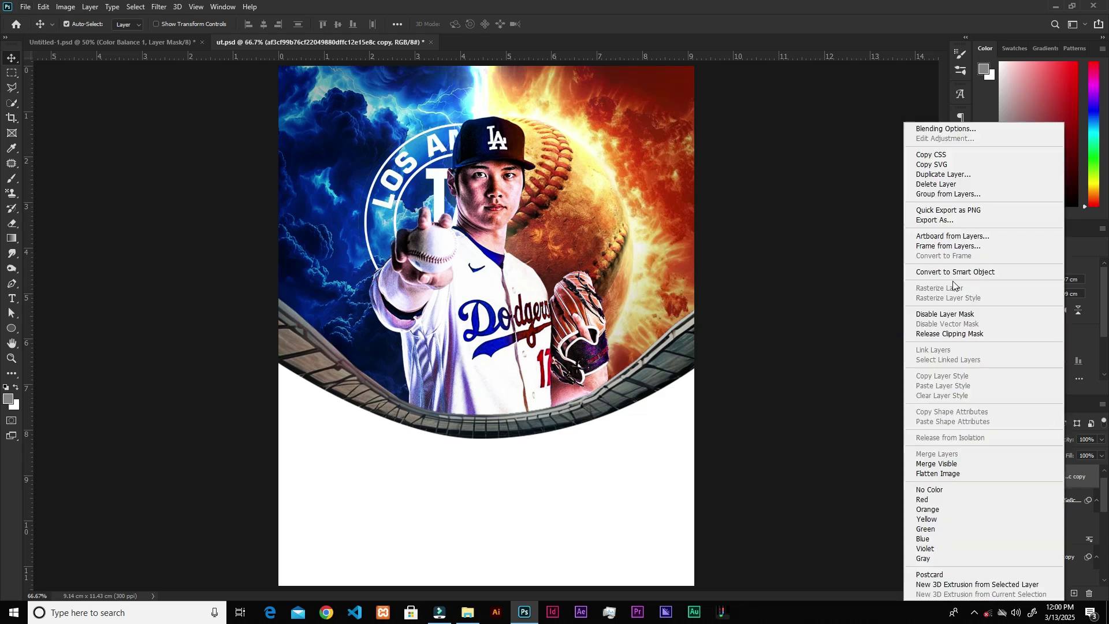
pyautogui.click(1091, 475)
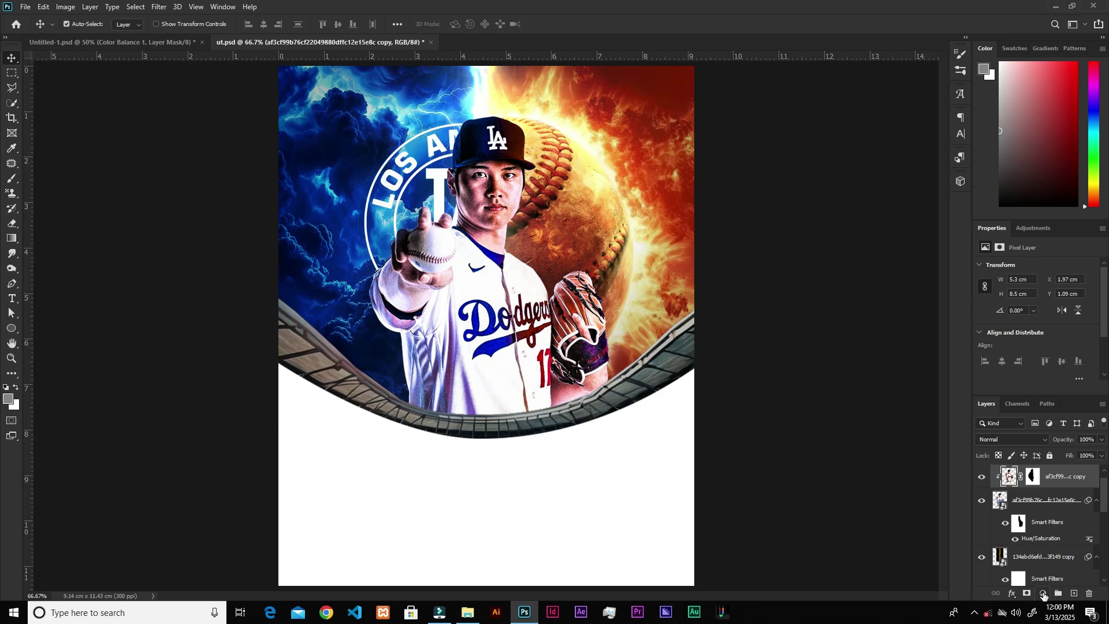
# - Add a Color Balance adjustment clipped to the player, with midtones at Cyan-Red -65 and Yellow-Blue +68
pyautogui.click(1043, 594)
pyautogui.click(1040, 489)
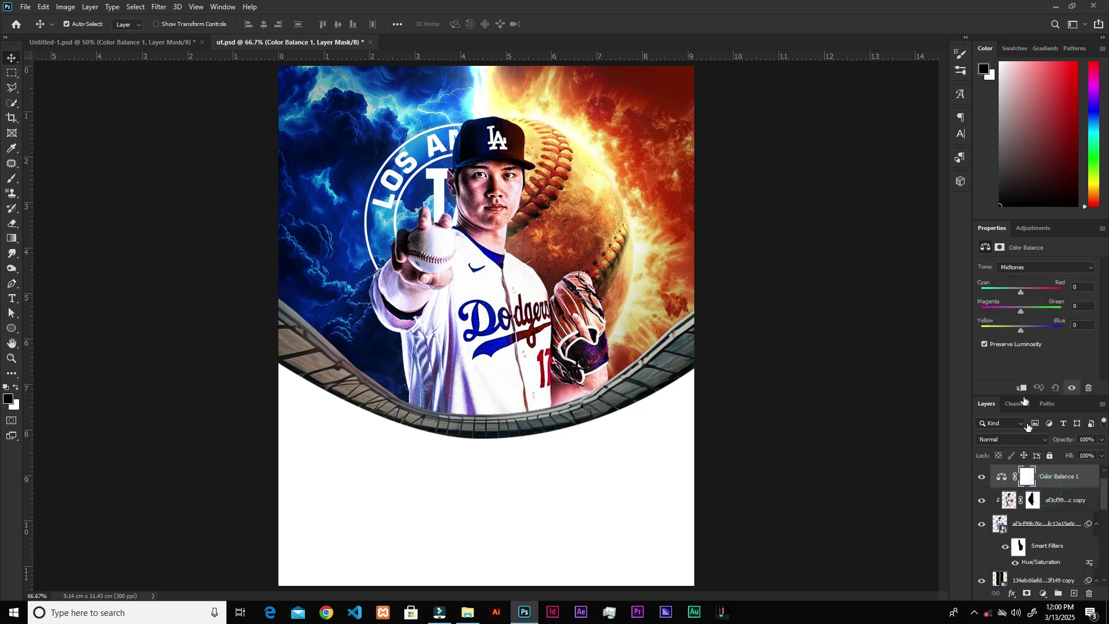
pyautogui.click(1022, 390)
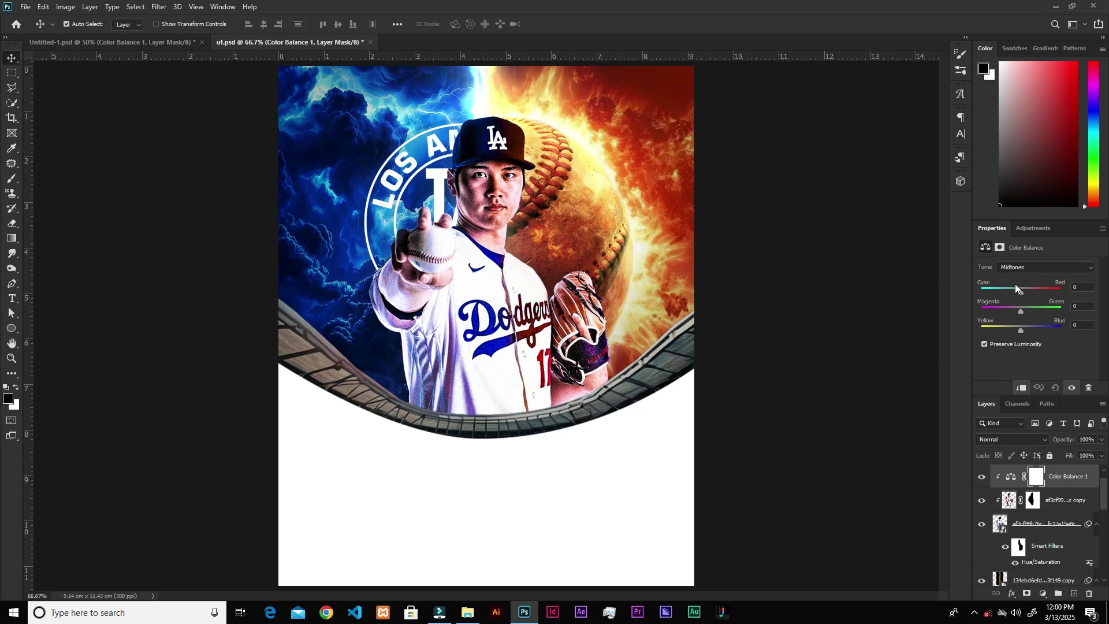
pyautogui.moveTo(1019, 292); pyautogui.dragTo(1013, 295)
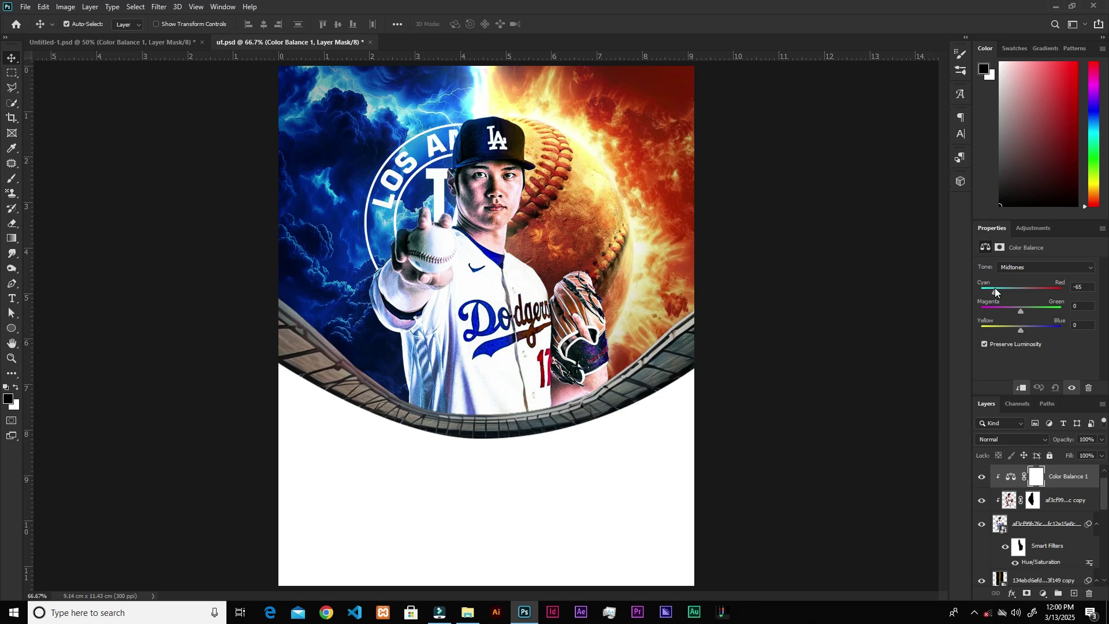
pyautogui.moveTo(1021, 331); pyautogui.dragTo(1040, 332)
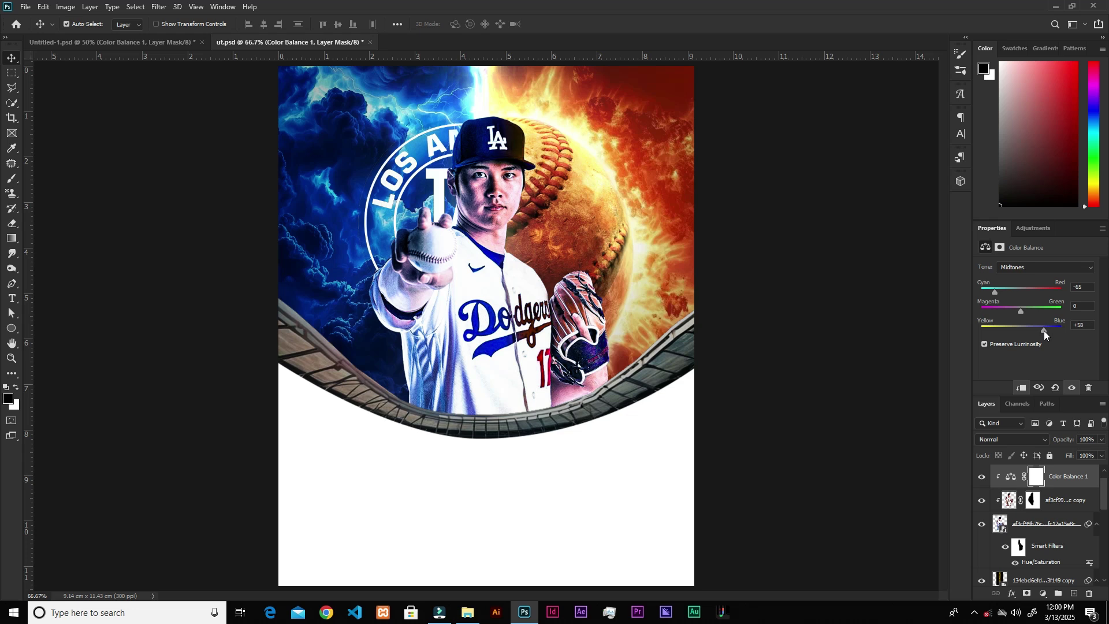
pyautogui.moveTo(1045, 330); pyautogui.dragTo(1046, 331)
pyautogui.click(1081, 325)
pyautogui.click(1081, 287)
pyautogui.click(1084, 489)
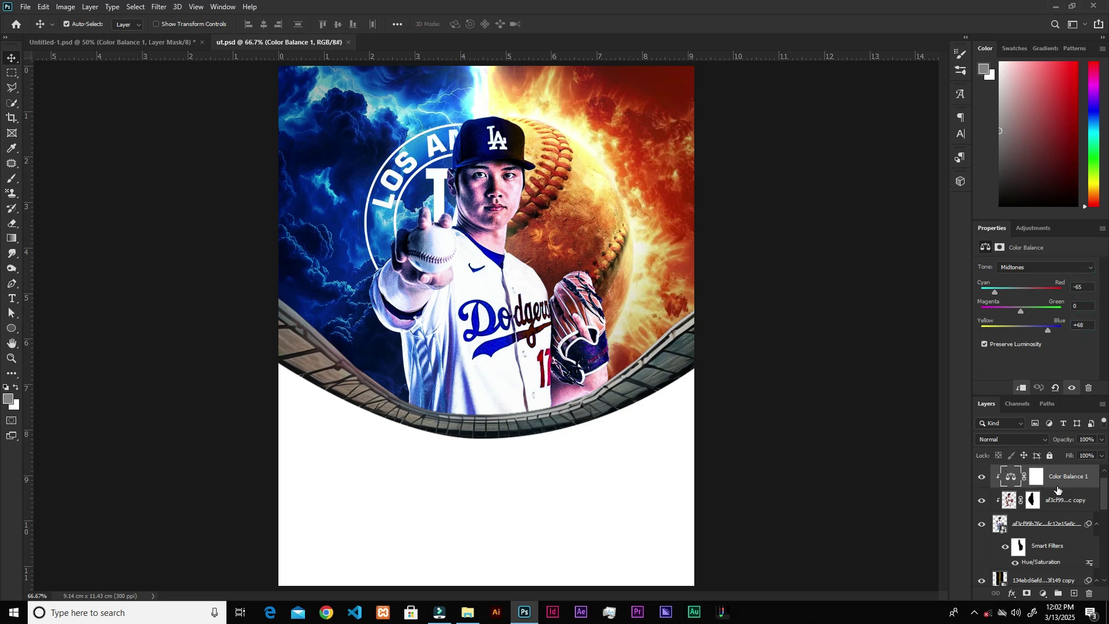
# - Paint black on the Color Balance mask over the player's fire-side half, including the glove, to remove the blue tint there
pyautogui.click(1034, 477)
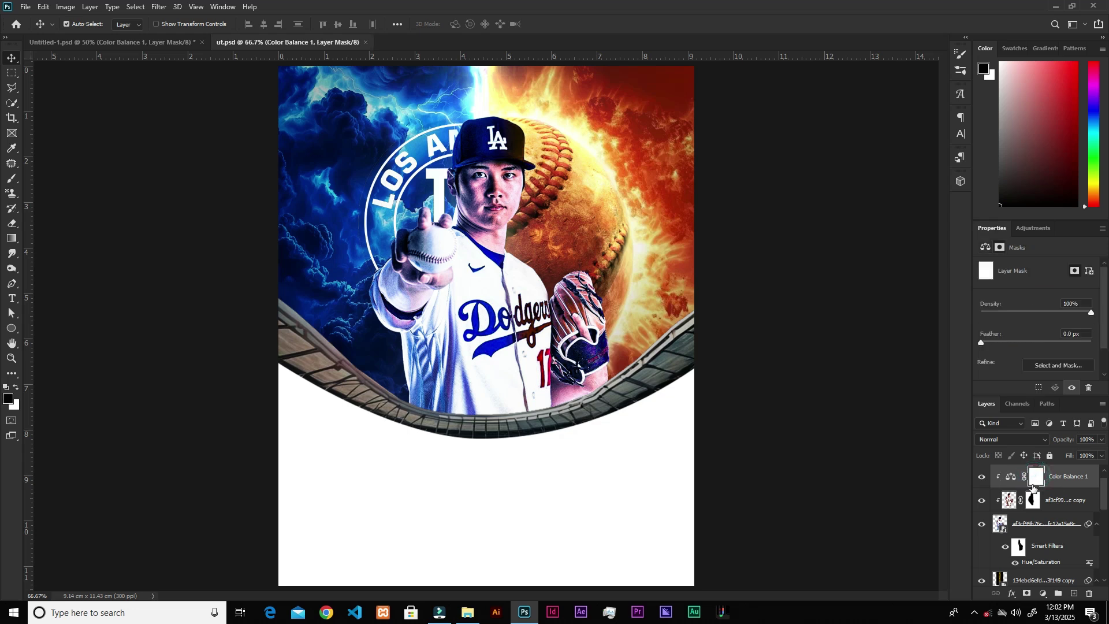
pyautogui.press('b')
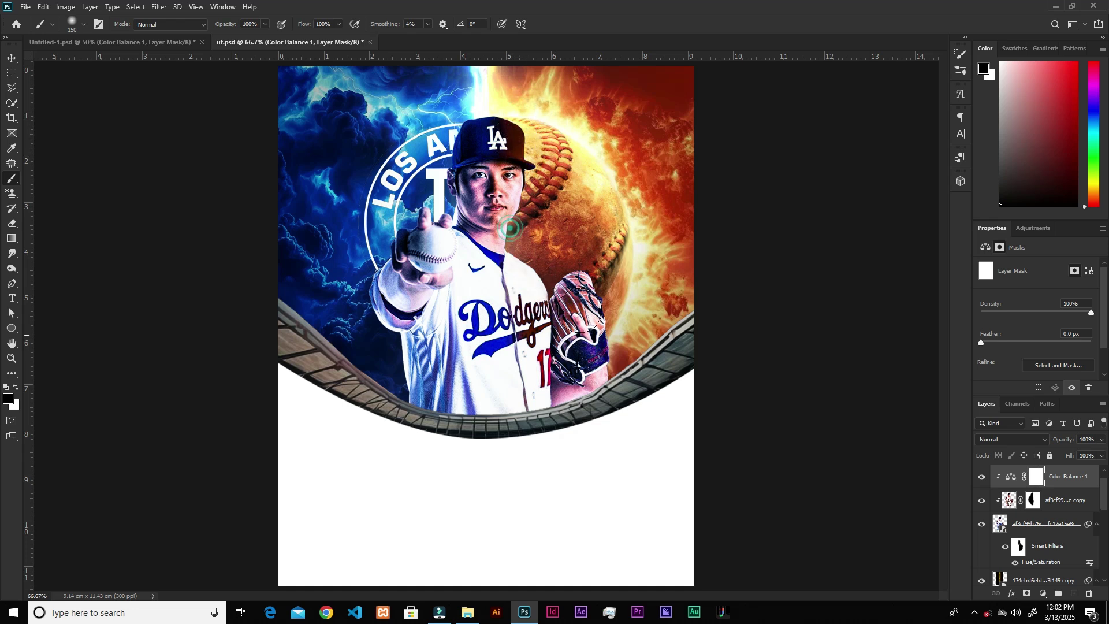
pyautogui.moveTo(600, 323); pyautogui.dragTo(577, 397)
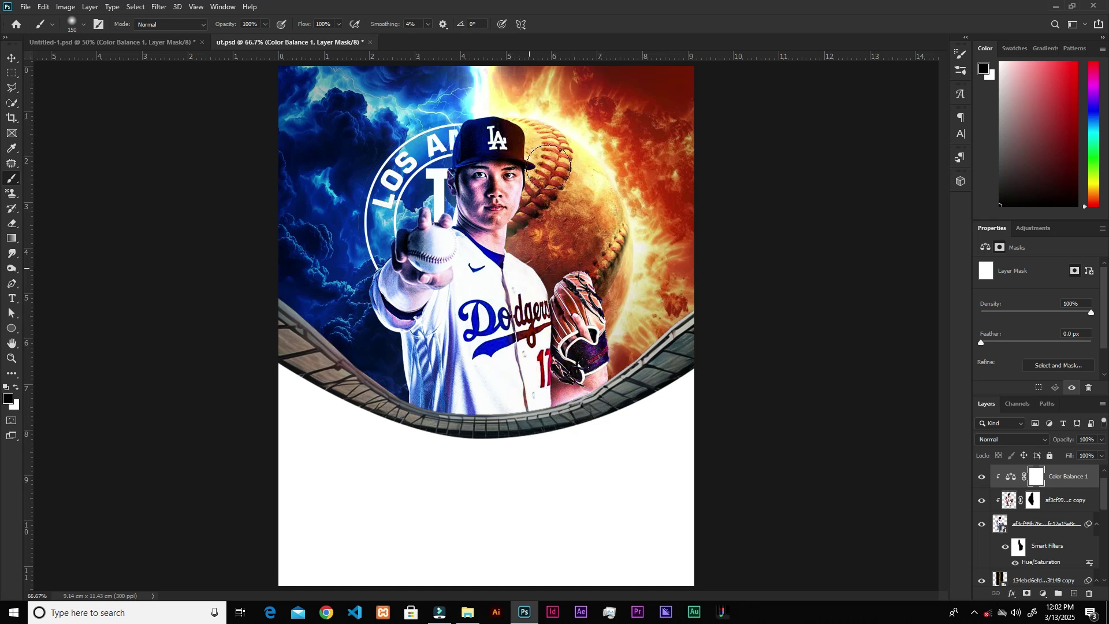
pyautogui.moveTo(569, 317); pyautogui.dragTo(623, 289)
# - Add a second clipped Color Balance with midtones Cyan-Red +59 and Yellow-Blue -58, masking out the player's storm-side half with black
pyautogui.click(1043, 594)
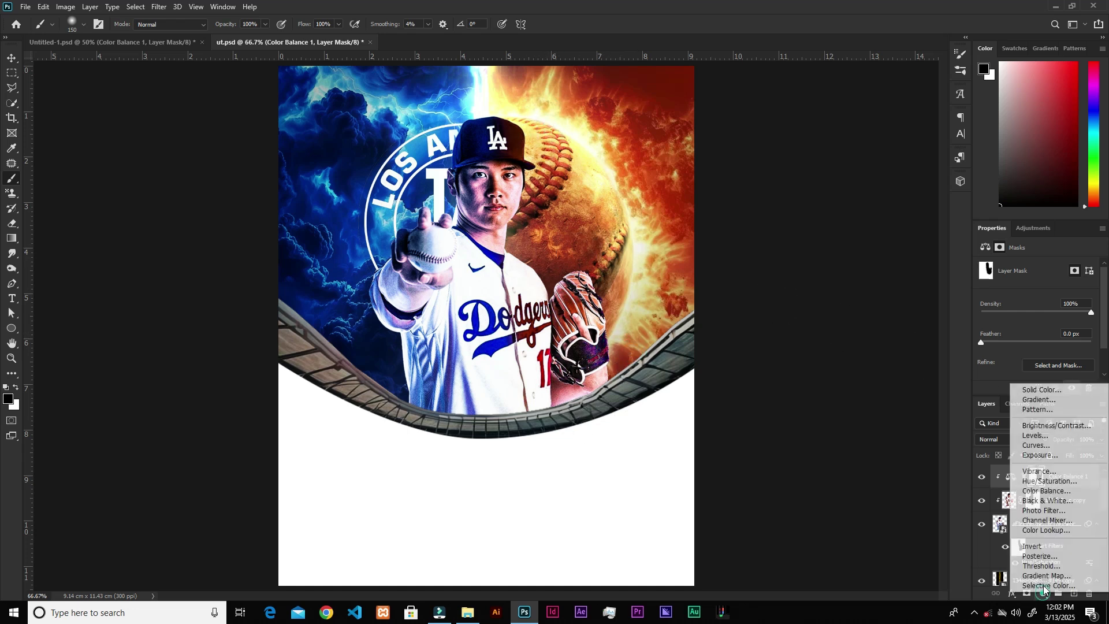
pyautogui.click(1046, 492)
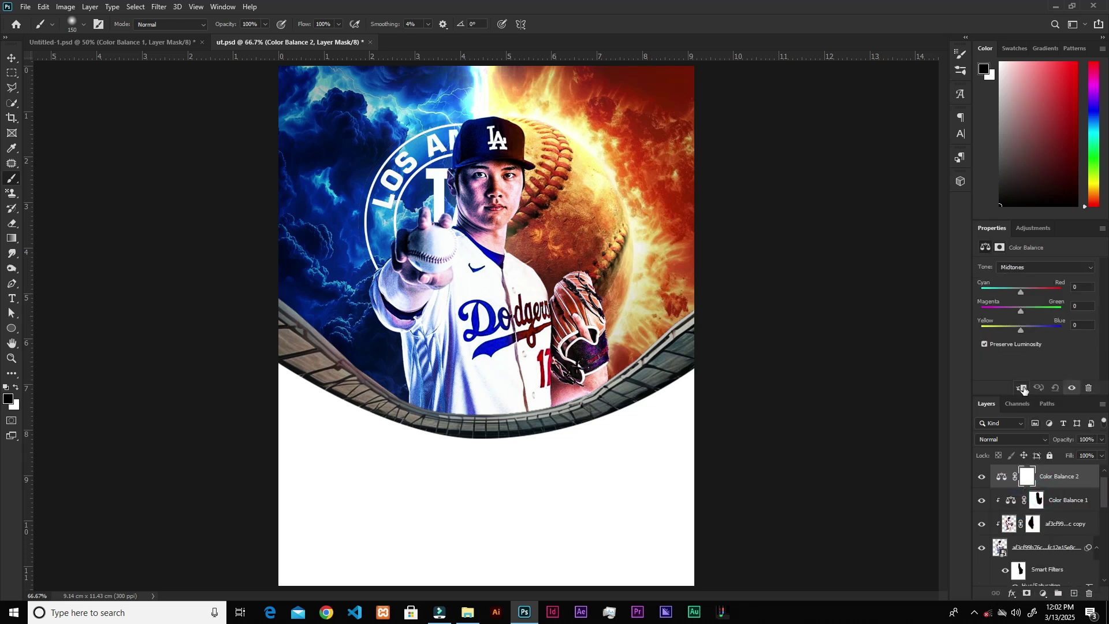
pyautogui.click(1022, 388)
pyautogui.moveTo(1017, 332); pyautogui.dragTo(1025, 293)
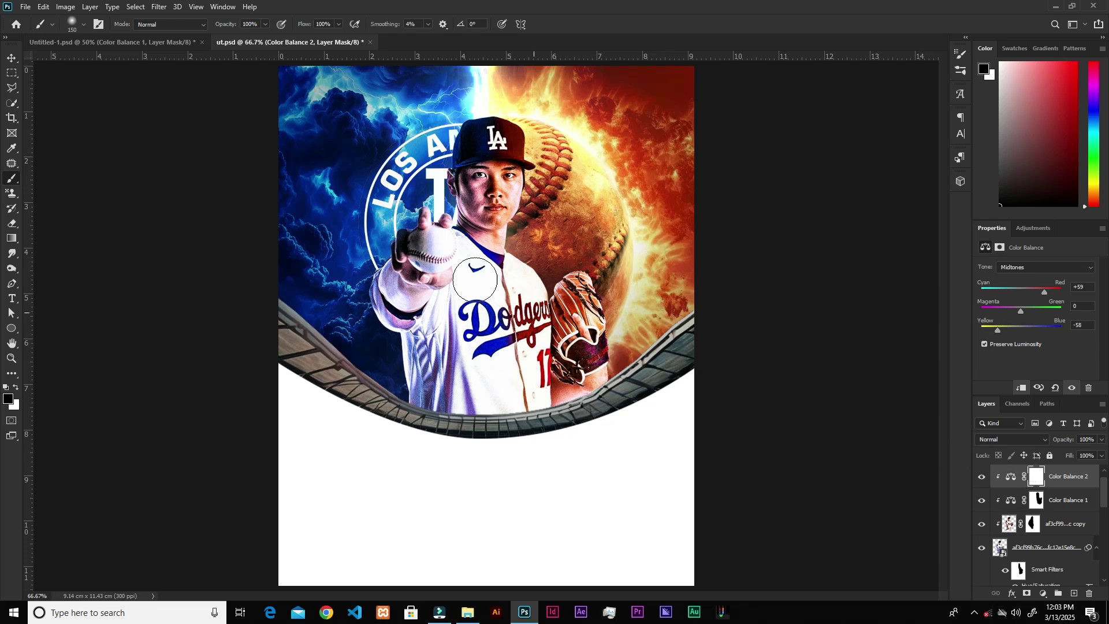
pyautogui.click(1035, 478)
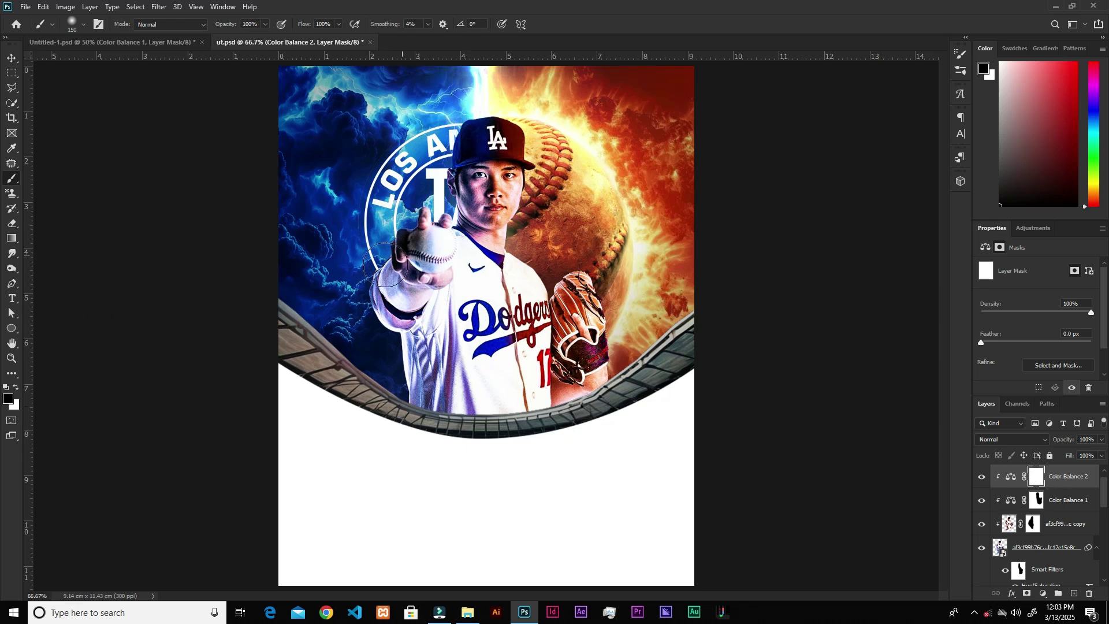
pyautogui.moveTo(466, 158)
pyautogui.mouseDown()
pyautogui.moveTo(443, 208)
pyautogui.moveTo(470, 162)
pyautogui.moveTo(462, 173)
pyautogui.mouseUp()
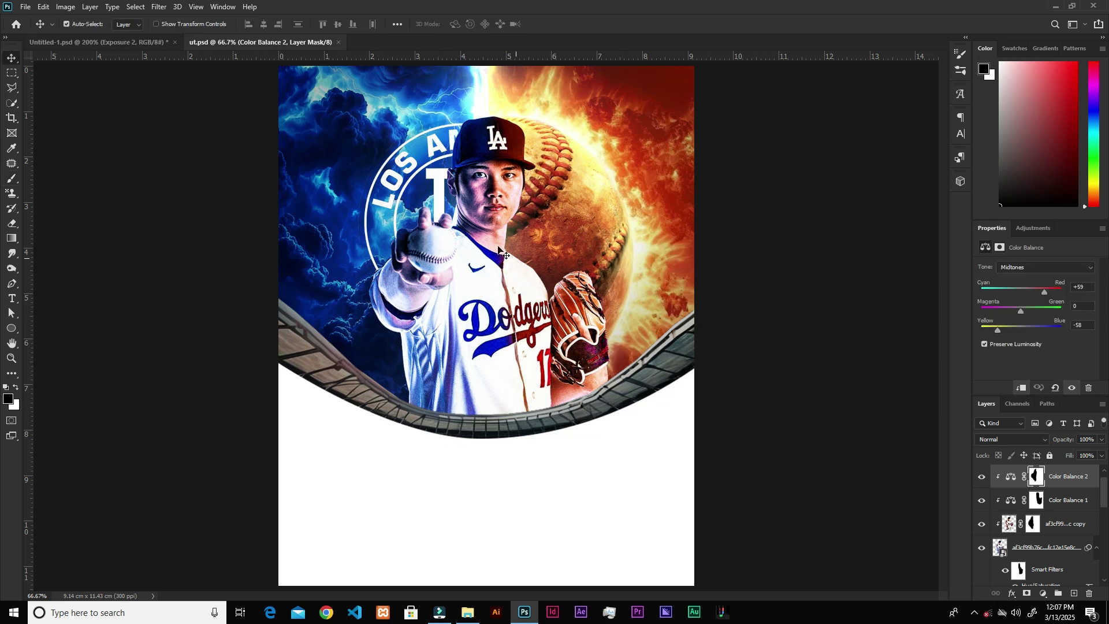
# - Add an Exposure adjustment clipped to the player, set its exposure to +6.60, and invert its mask to black
pyautogui.hotkey('ctrl', '1')
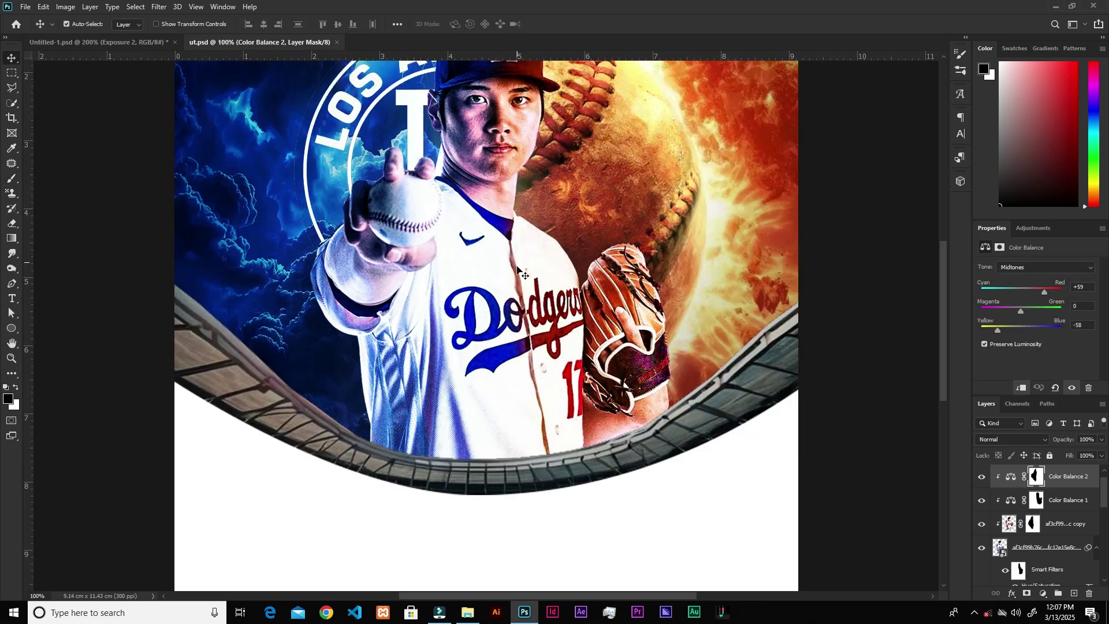
pyautogui.hotkey('ctrl', '+')
pyautogui.moveTo(488, 63); pyautogui.dragTo(571, 411)
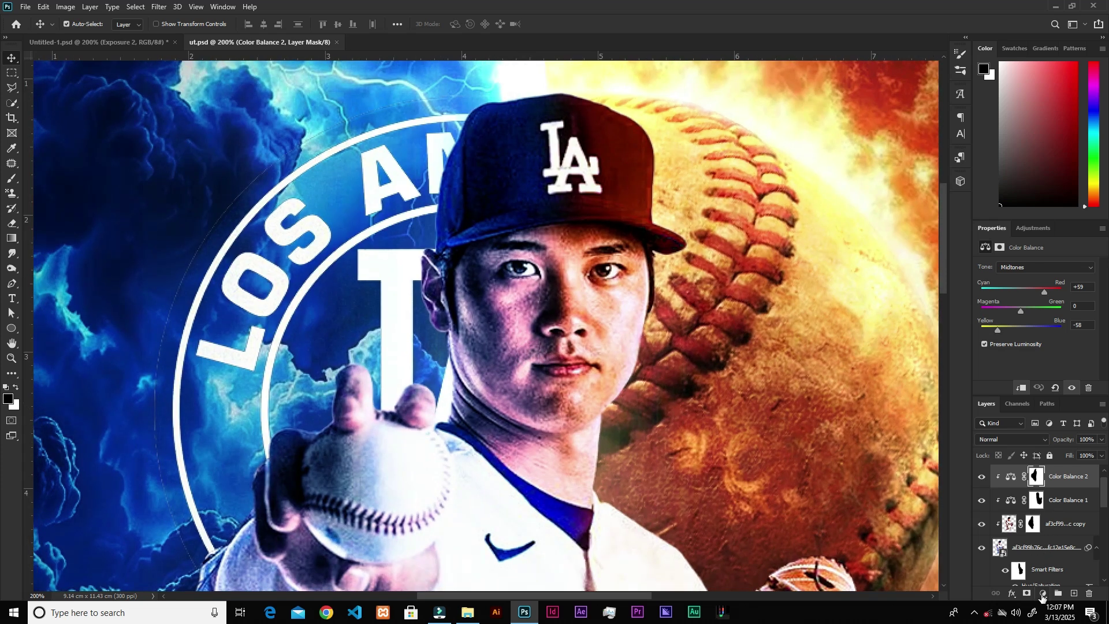
pyautogui.click(1042, 595)
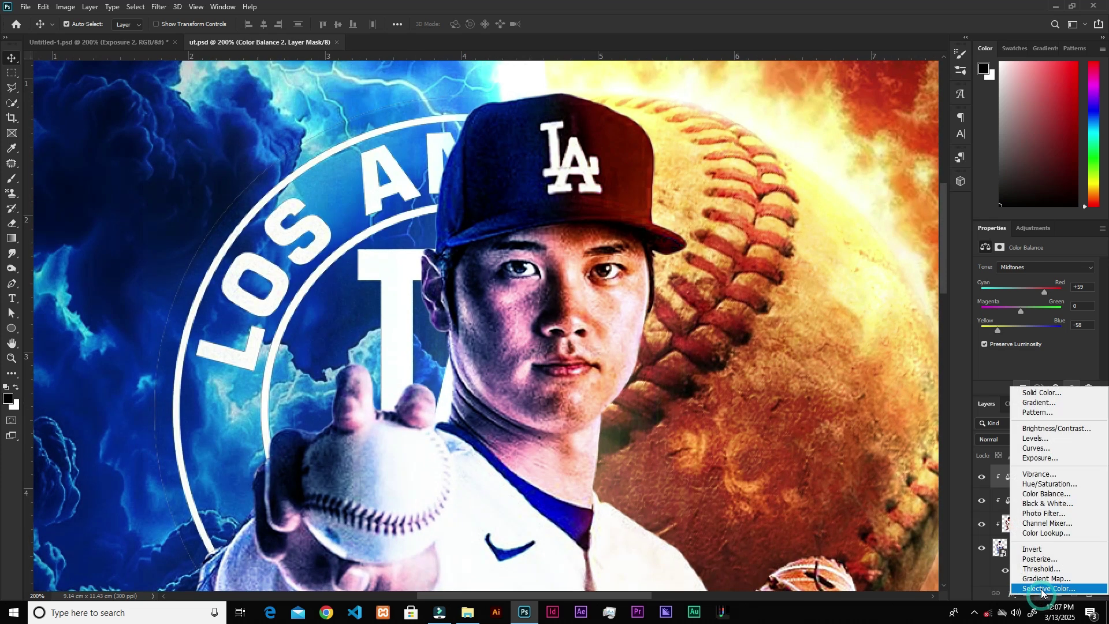
pyautogui.click(1045, 459)
pyautogui.click(1020, 388)
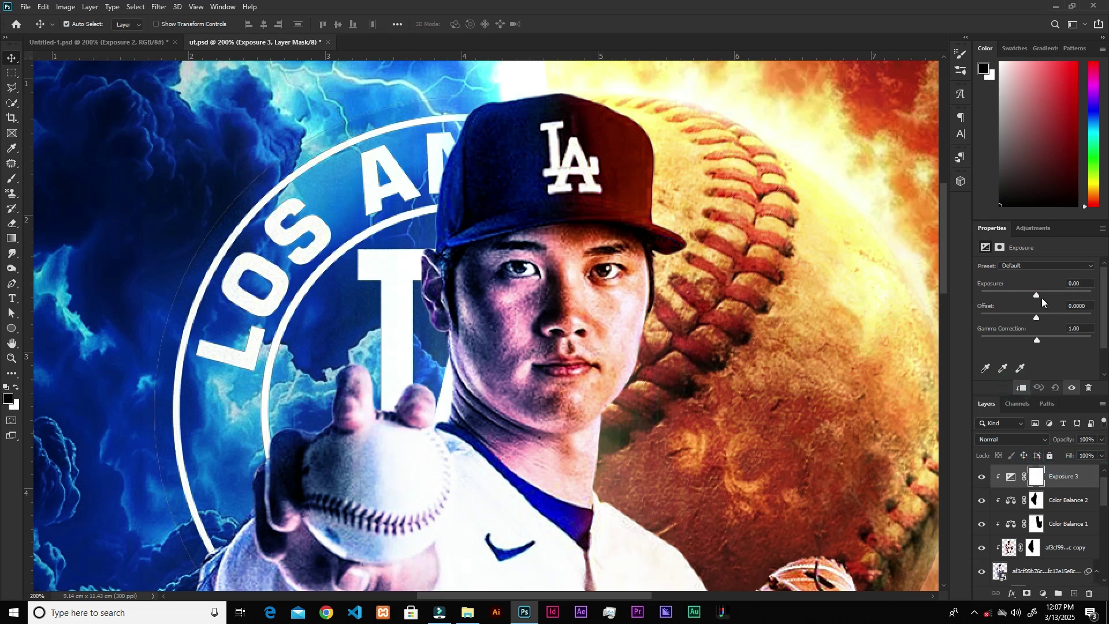
pyautogui.moveTo(1038, 297); pyautogui.dragTo(1073, 307)
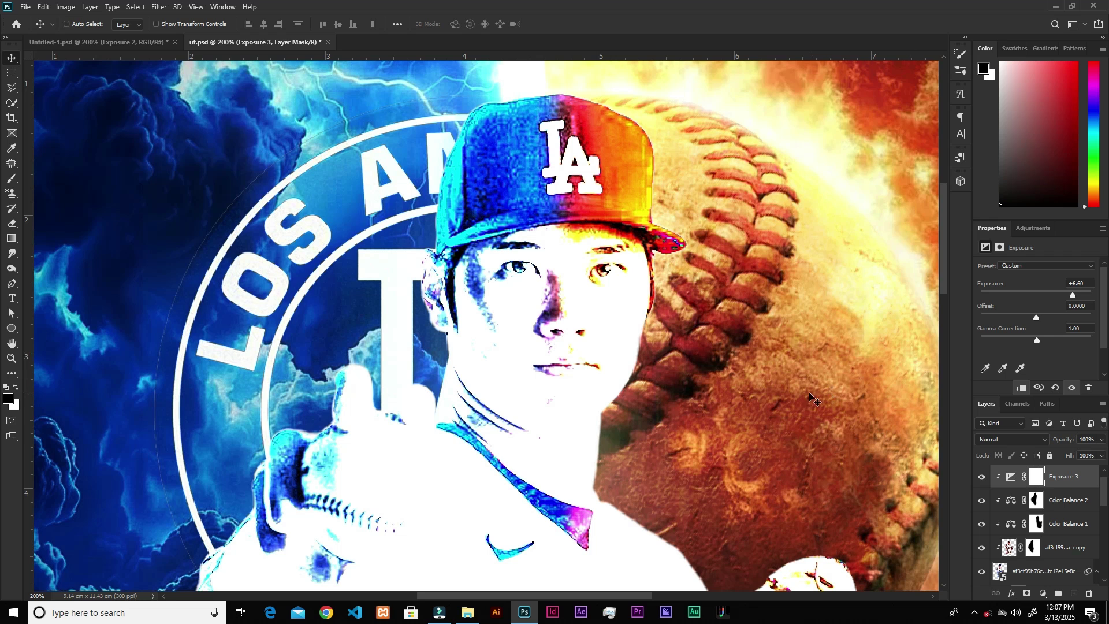
pyautogui.hotkey('ctrl', 'i')
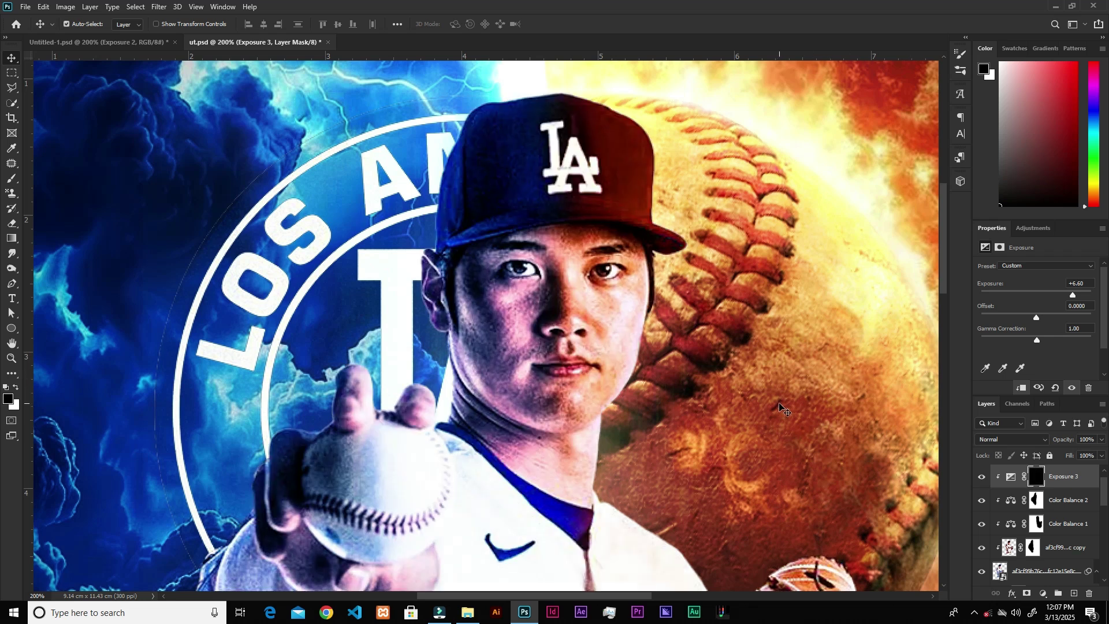
# - Paint white on the Exposure mask with a small brush to create a rim light along the cap's storm-side edge
pyautogui.press('b')
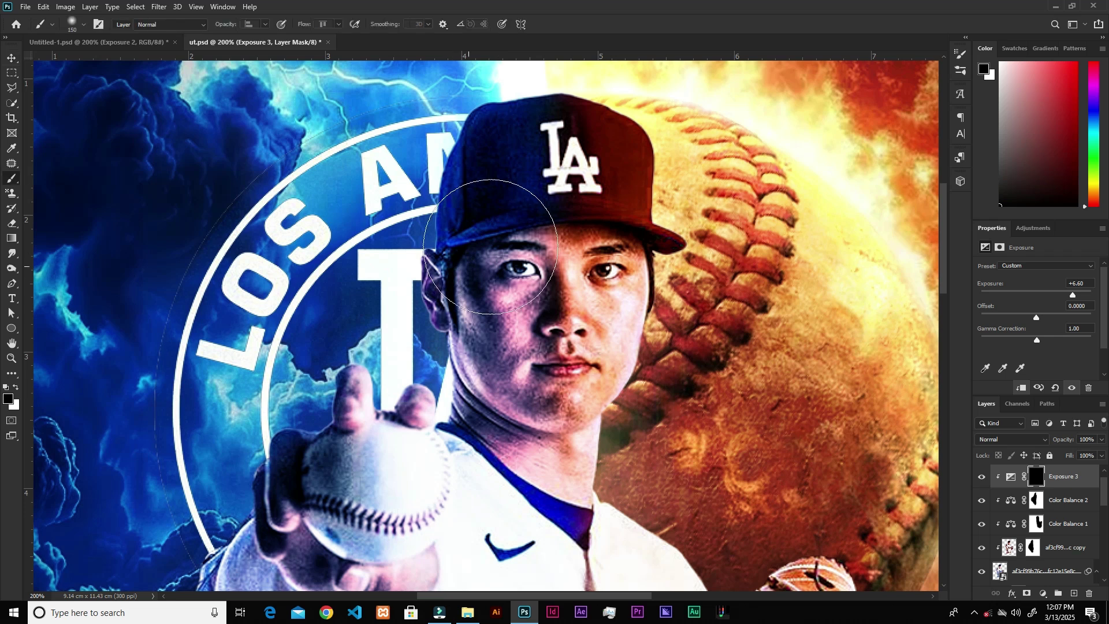
pyautogui.press('[')
pyautogui.press('[')
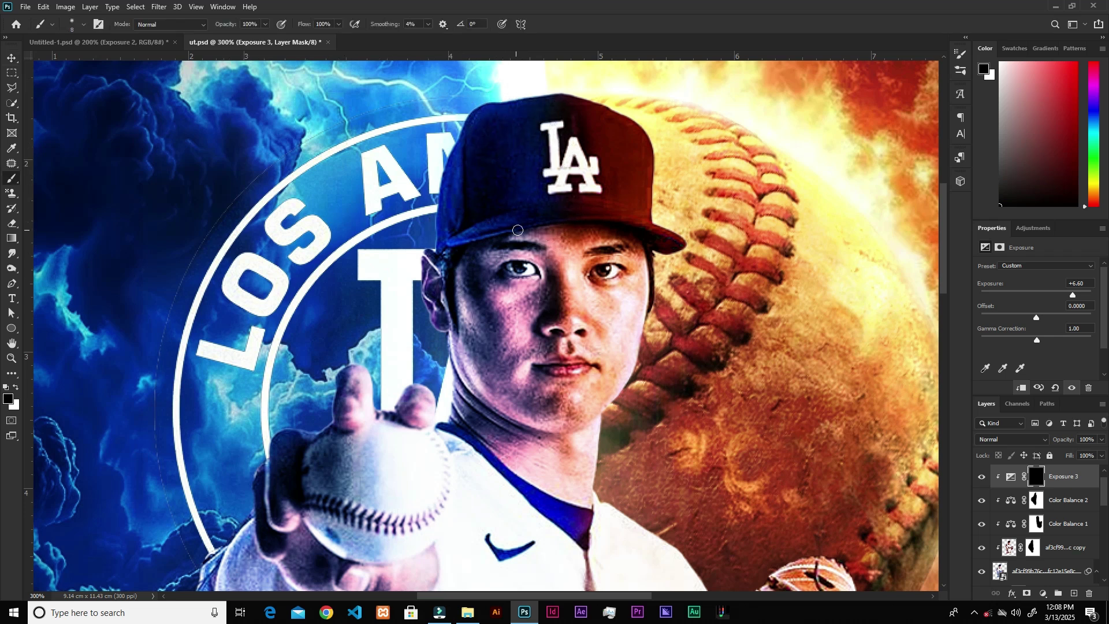
pyautogui.scroll(3, 518, 231)
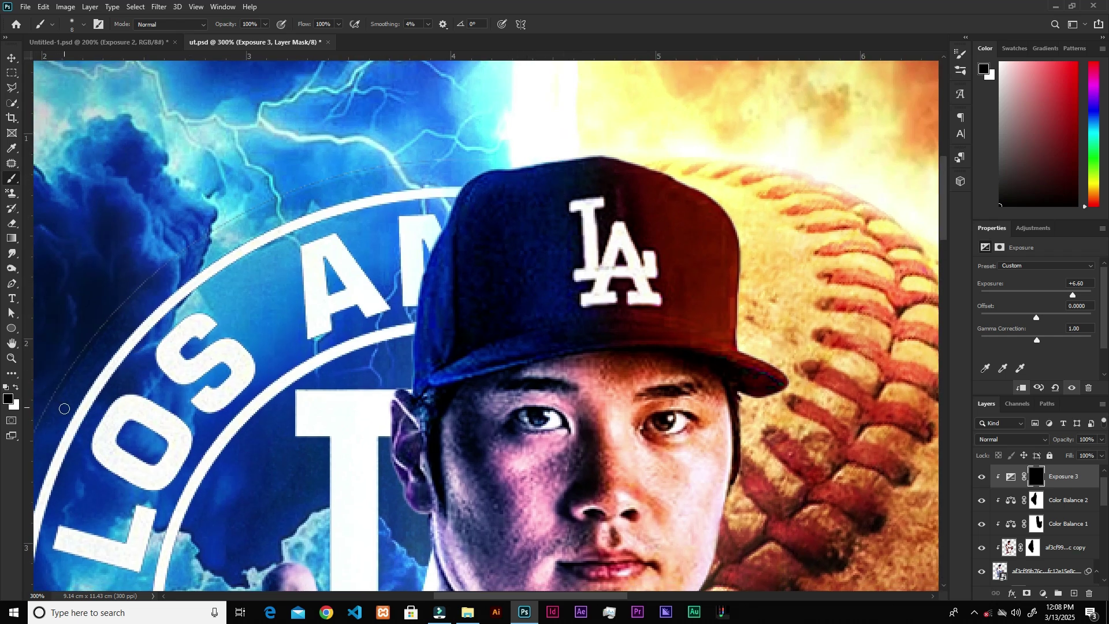
pyautogui.press('x')
pyautogui.moveTo(564, 160)
pyautogui.mouseDown()
pyautogui.moveTo(474, 178)
pyautogui.moveTo(455, 198)
pyautogui.moveTo(463, 189)
pyautogui.moveTo(419, 282)
pyautogui.moveTo(428, 259)
pyautogui.moveTo(411, 339)
pyautogui.moveTo(424, 297)
pyautogui.moveTo(414, 301)
pyautogui.moveTo(410, 393)
pyautogui.mouseUp()
pyautogui.moveTo(460, 315); pyautogui.dragTo(522, 260)
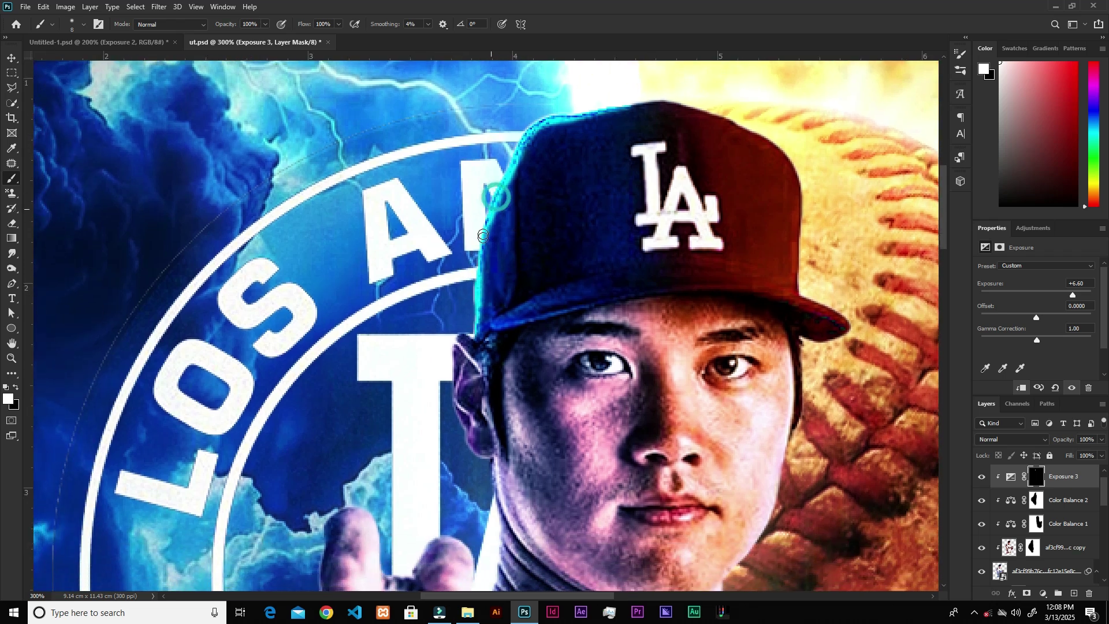
pyautogui.moveTo(471, 322); pyautogui.dragTo(477, 248)
pyautogui.moveTo(499, 387); pyautogui.dragTo(494, 326)
pyautogui.moveTo(494, 326); pyautogui.dragTo(478, 415)
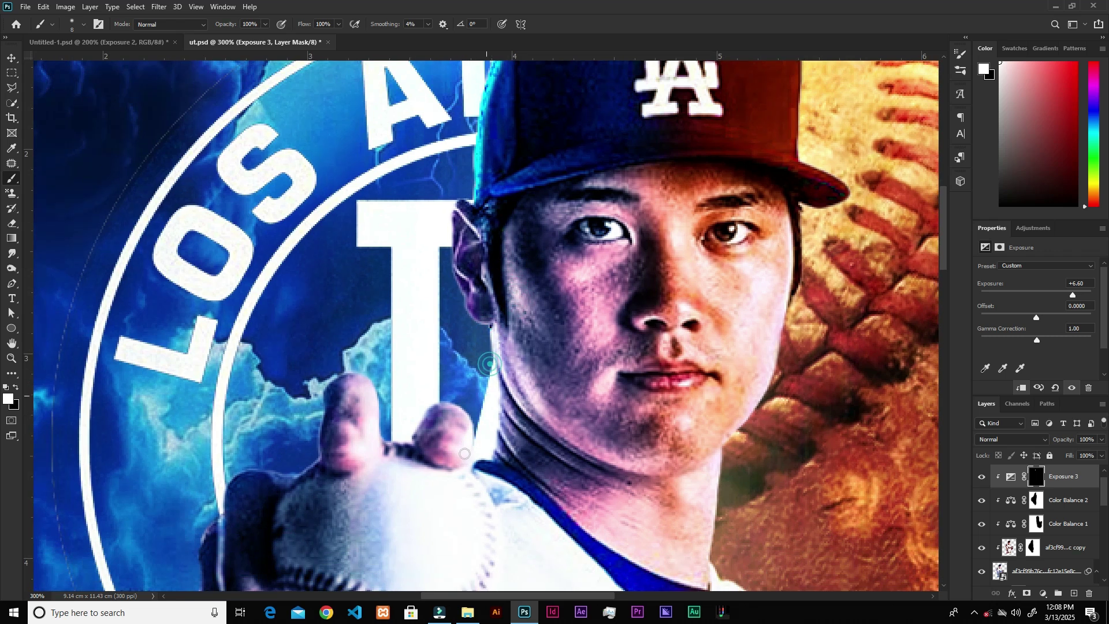
pyautogui.moveTo(509, 221); pyautogui.dragTo(451, 330)
# - Lower the brush flow to 34% and paint a softer glow just inside the cap's storm-side edge with a larger brush
pyautogui.moveTo(340, 30); pyautogui.dragTo(301, 45)
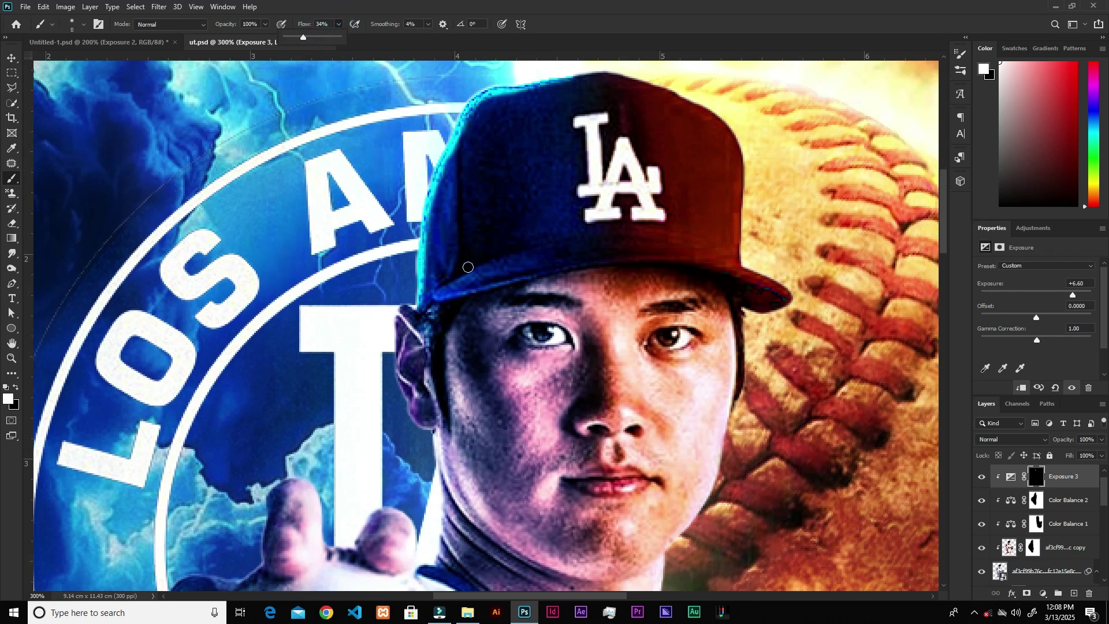
pyautogui.press(']')
pyautogui.press(']')
pyautogui.press(']')
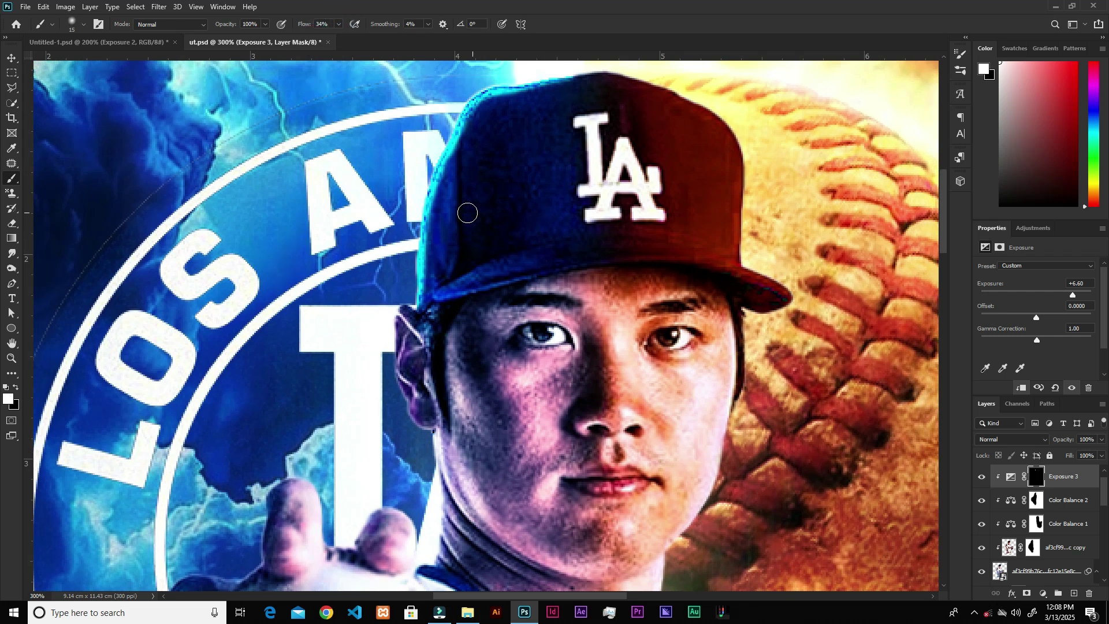
pyautogui.moveTo(452, 191)
pyautogui.mouseDown()
pyautogui.moveTo(422, 260)
pyautogui.moveTo(433, 294)
pyautogui.moveTo(523, 281)
pyautogui.moveTo(445, 312)
pyautogui.moveTo(434, 297)
pyautogui.moveTo(450, 174)
pyautogui.moveTo(461, 260)
pyautogui.mouseUp()
pyautogui.moveTo(451, 152)
pyautogui.mouseDown()
pyautogui.moveTo(462, 270)
pyautogui.moveTo(425, 188)
pyautogui.moveTo(449, 276)
pyautogui.moveTo(415, 337)
pyautogui.moveTo(407, 390)
pyautogui.moveTo(428, 381)
pyautogui.moveTo(425, 431)
pyautogui.moveTo(450, 491)
pyautogui.mouseUp()
pyautogui.scroll(-5, 487, 453)
# - Reduce the brush flow to 19% and paint soft highlights along the storm-side brim, lower cap and ear
pyautogui.click(338, 26)
pyautogui.moveTo(337, 32); pyautogui.dragTo(330, 37)
pyautogui.moveTo(437, 374)
pyautogui.mouseDown()
pyautogui.moveTo(532, 453)
pyautogui.moveTo(491, 429)
pyautogui.mouseUp()
pyautogui.moveTo(435, 396); pyautogui.dragTo(460, 438)
pyautogui.moveTo(444, 357)
pyautogui.mouseDown()
pyautogui.moveTo(469, 388)
pyautogui.moveTo(491, 394)
pyautogui.mouseUp()
pyautogui.moveTo(443, 344); pyautogui.dragTo(578, 441)
pyautogui.moveTo(445, 243)
pyautogui.mouseDown()
pyautogui.moveTo(473, 327)
pyautogui.moveTo(521, 379)
pyautogui.mouseUp()
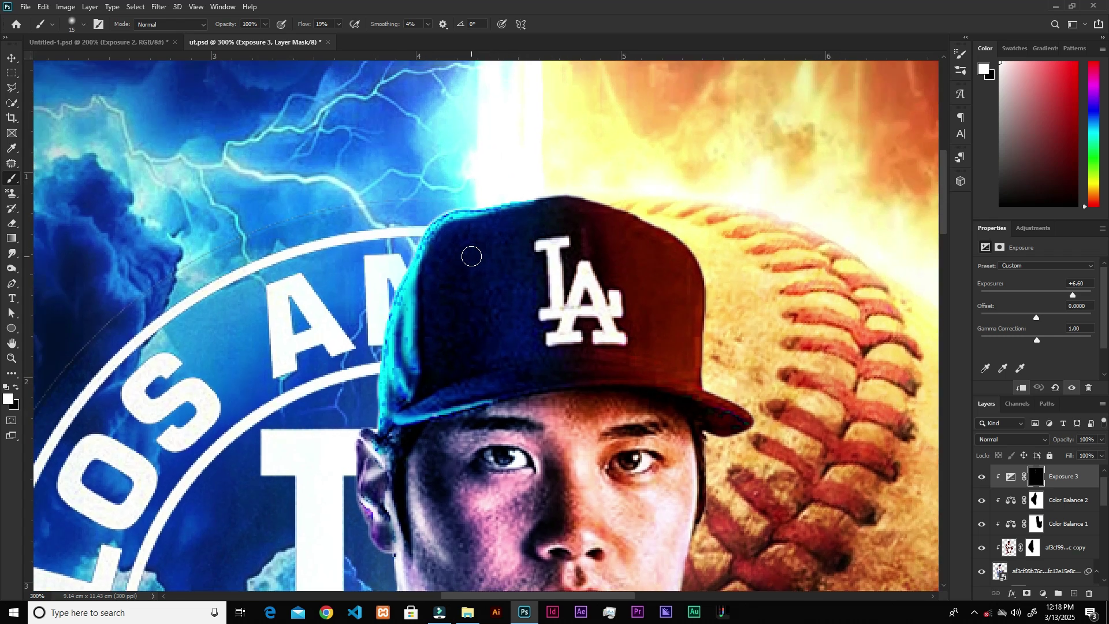
# - Set the brush flow to 16% and paint faint fabric-fold highlights on the cap's blue front panel
pyautogui.click(339, 24)
pyautogui.moveTo(337, 40); pyautogui.dragTo(336, 41)
pyautogui.moveTo(457, 227); pyautogui.dragTo(509, 293)
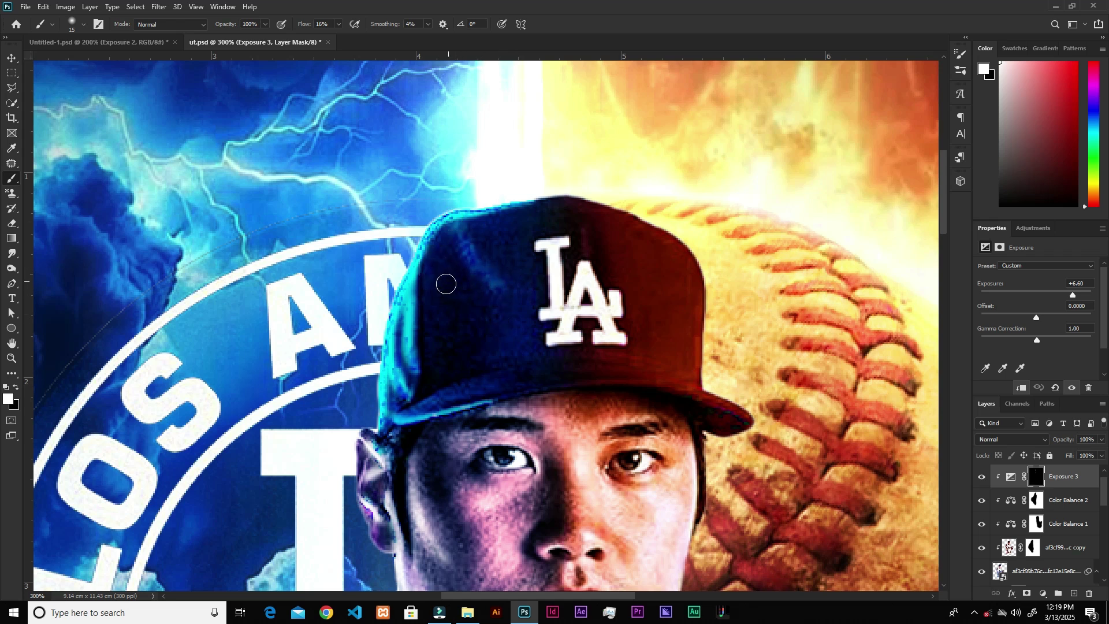
pyautogui.moveTo(503, 219)
pyautogui.mouseDown()
pyautogui.moveTo(518, 262)
pyautogui.moveTo(460, 298)
pyautogui.mouseUp()
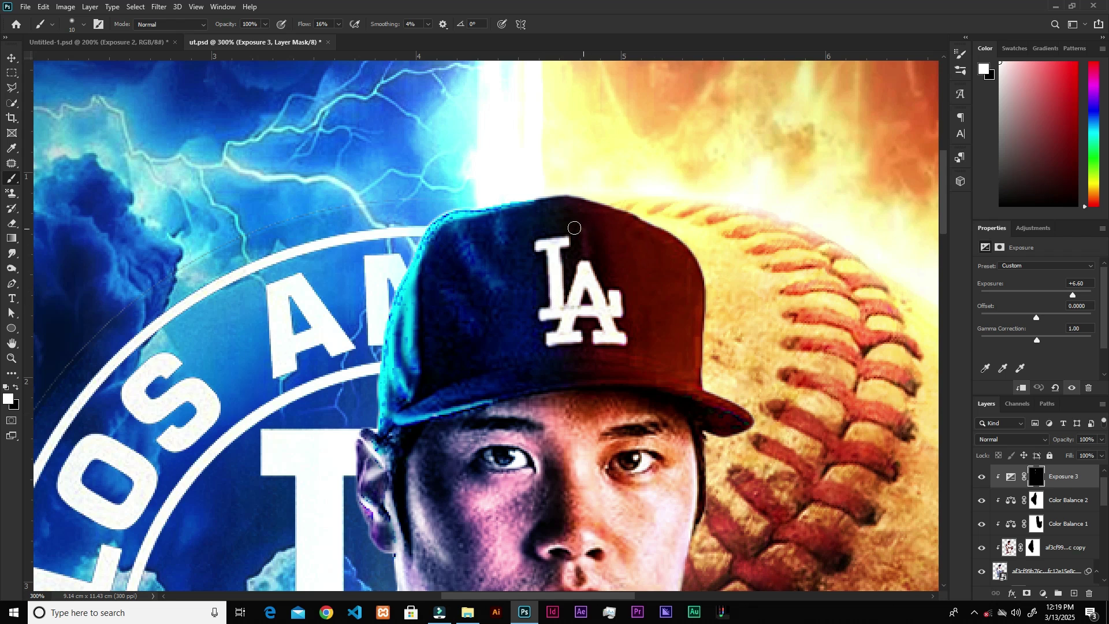
# - Restore the brush flow to 100% and paint a rim light from the cap's crown along its fire-side edge
pyautogui.click(339, 24)
pyautogui.moveTo(336, 37); pyautogui.dragTo(521, 148)
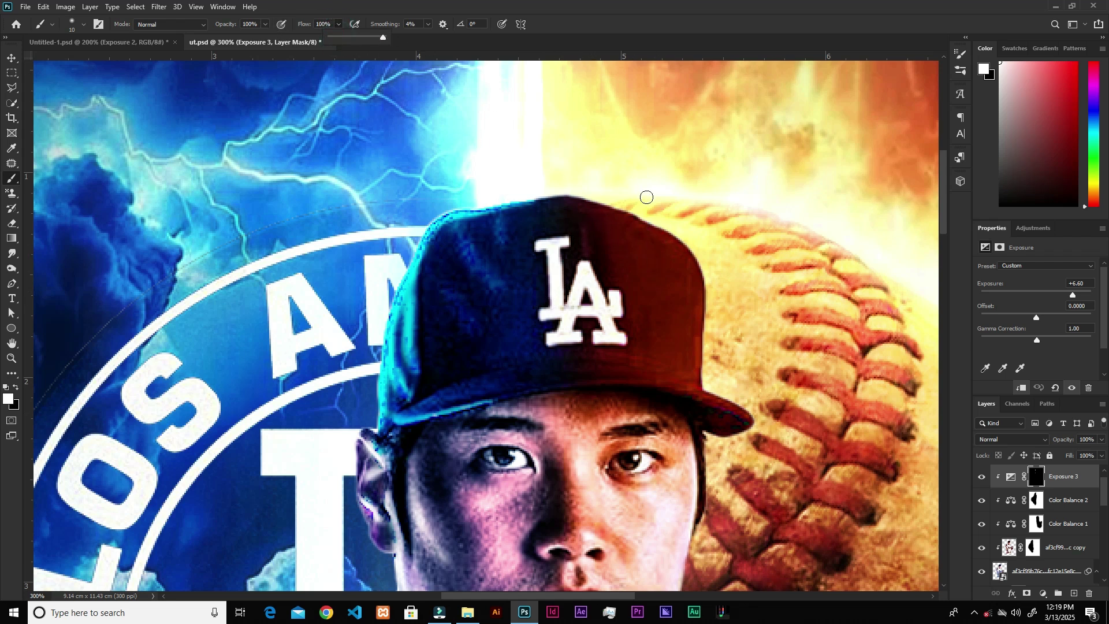
pyautogui.scroll(1, 646, 197)
pyautogui.hscroll(2, 659, 203)
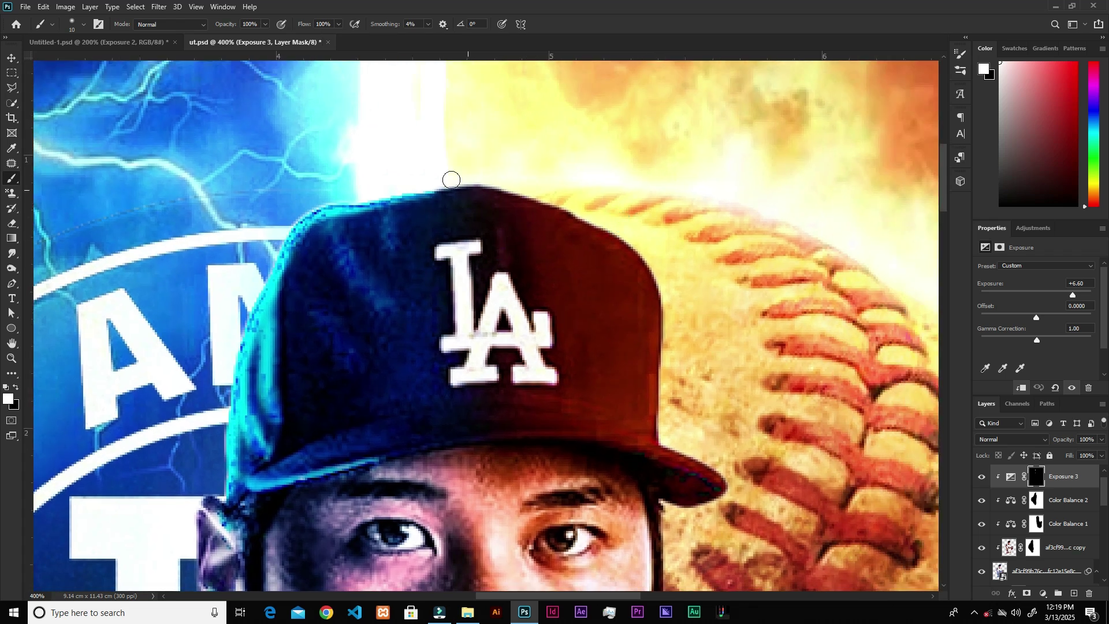
pyautogui.moveTo(438, 187)
pyautogui.mouseDown()
pyautogui.moveTo(519, 187)
pyautogui.moveTo(505, 188)
pyautogui.moveTo(631, 244)
pyautogui.moveTo(592, 219)
pyautogui.moveTo(702, 306)
pyautogui.moveTo(673, 295)
pyautogui.moveTo(664, 407)
pyautogui.moveTo(679, 443)
pyautogui.moveTo(726, 476)
pyautogui.moveTo(659, 442)
pyautogui.moveTo(651, 405)
pyautogui.moveTo(666, 348)
pyautogui.moveTo(657, 380)
pyautogui.moveTo(652, 282)
pyautogui.moveTo(634, 255)
pyautogui.moveTo(600, 228)
pyautogui.moveTo(473, 185)
pyautogui.mouseUp()
# - Set the brush flow to 19% and paint soft fold highlights on the cap's fire-side panel with a 10 px brush
pyautogui.press(']')
pyautogui.press(']')
pyautogui.press(']')
pyautogui.press(']')
pyautogui.press(']')
pyautogui.hotkey('shift', '1')
pyautogui.hotkey('shift', '9')
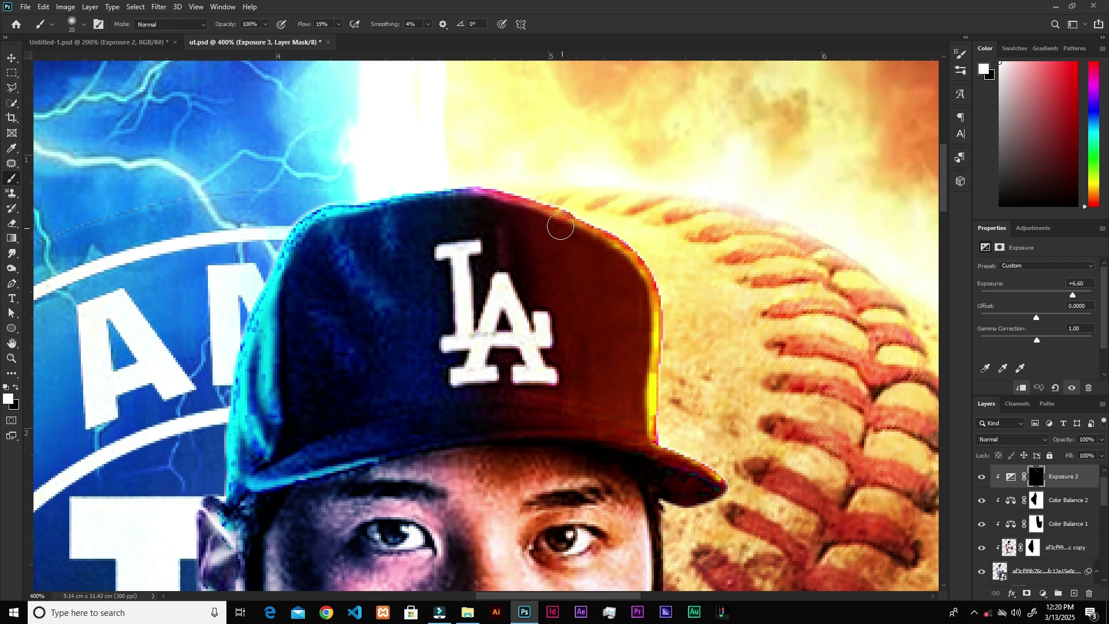
pyautogui.moveTo(552, 218)
pyautogui.mouseDown()
pyautogui.moveTo(571, 232)
pyautogui.moveTo(545, 275)
pyautogui.mouseUp()
pyautogui.hotkey('ctrl', 'z')
pyautogui.press('[')
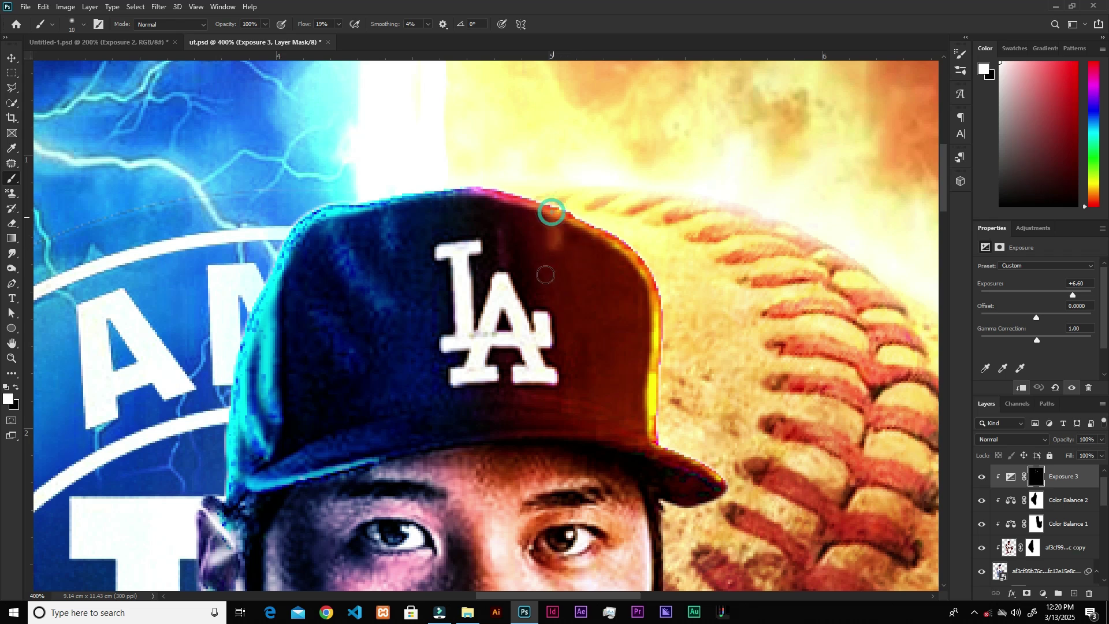
pyautogui.moveTo(619, 247); pyautogui.dragTo(583, 337)
pyautogui.moveTo(619, 244); pyautogui.dragTo(605, 279)
pyautogui.moveTo(559, 209); pyautogui.dragTo(554, 222)
pyautogui.moveTo(658, 323); pyautogui.dragTo(630, 384)
pyautogui.moveTo(656, 349); pyautogui.dragTo(636, 384)
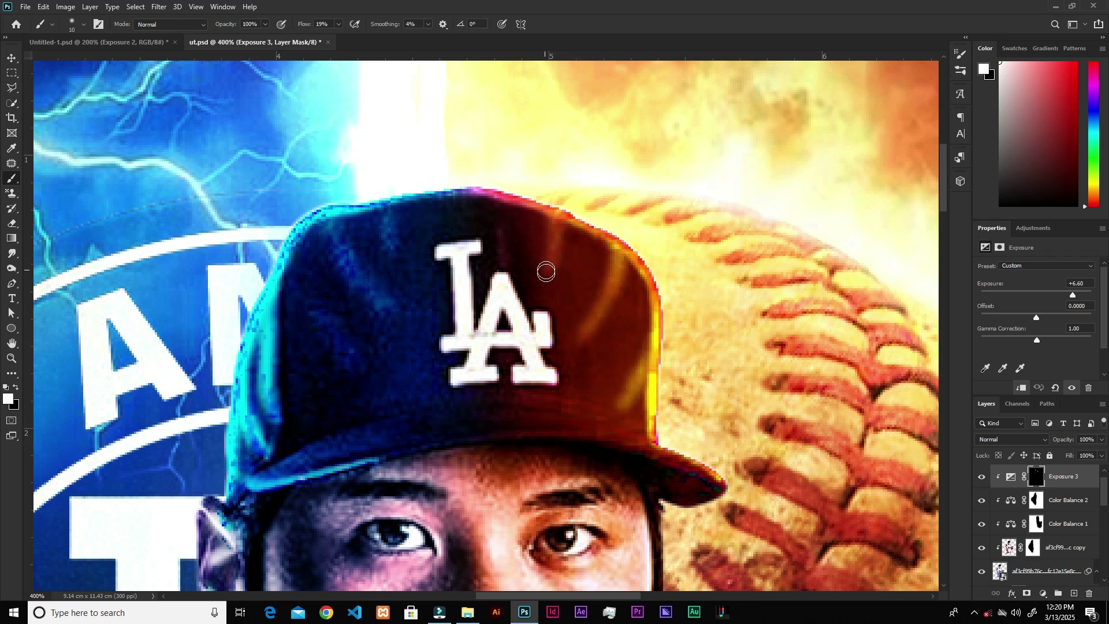
# - Add a Solid Color fill layer of #0078ff above the Exposure adjustment and set its blend mode to Linear Dodge (Add)
pyautogui.hotkey('ctrl', '-')
pyautogui.hotkey('ctrl', '-')
pyautogui.hotkey('ctrl', '-')
pyautogui.hotkey('ctrl', '-')
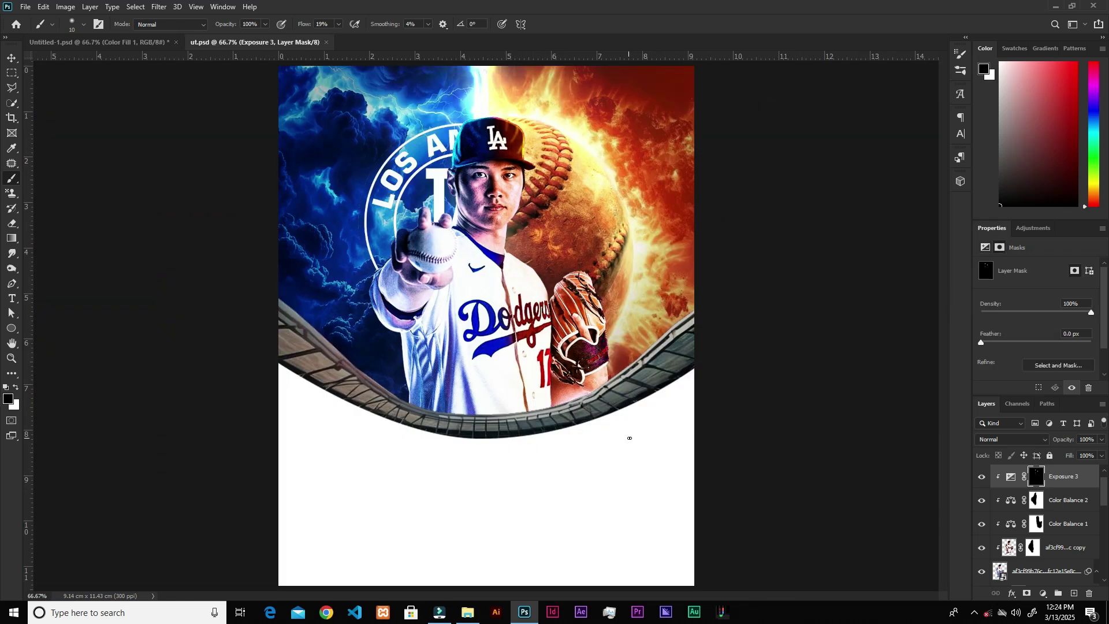
pyautogui.hotkey('ctrl', '+')
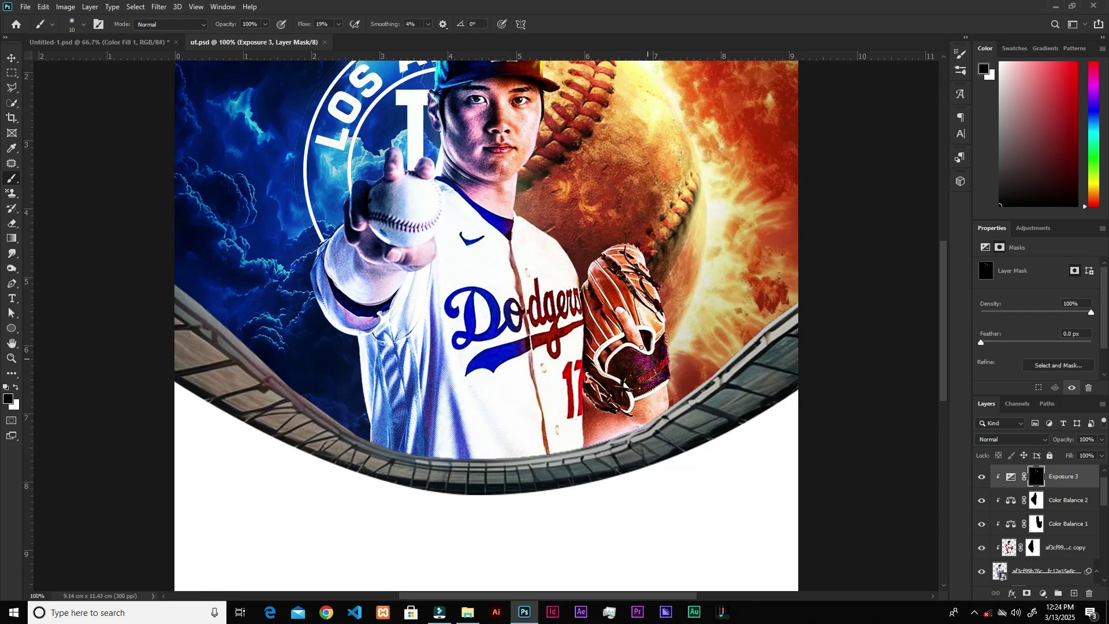
pyautogui.scroll(3, 641, 348)
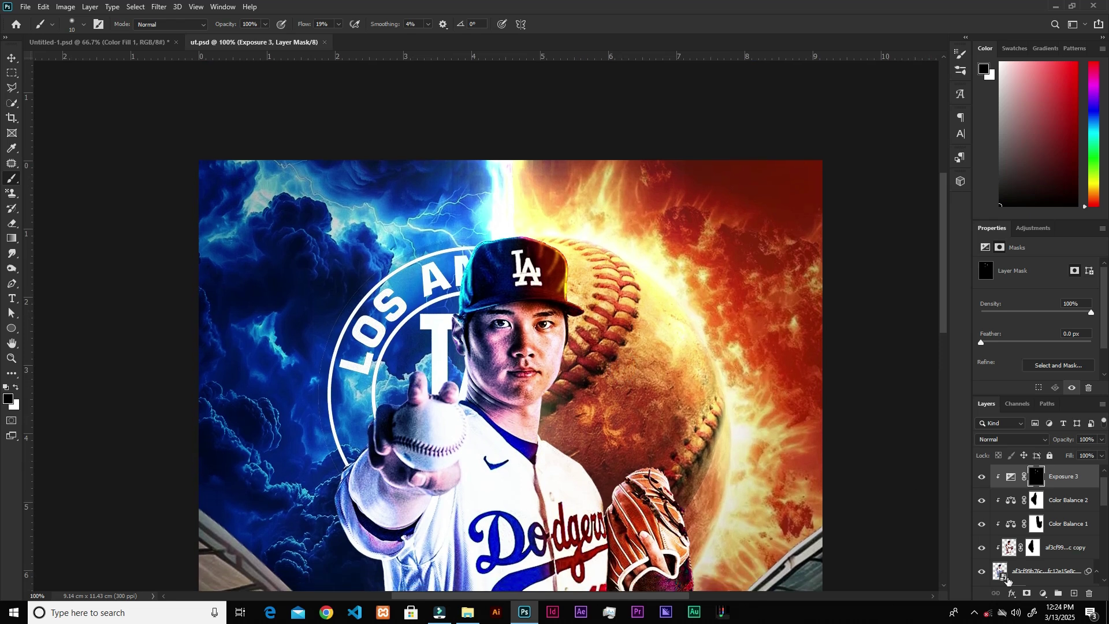
pyautogui.click(1043, 594)
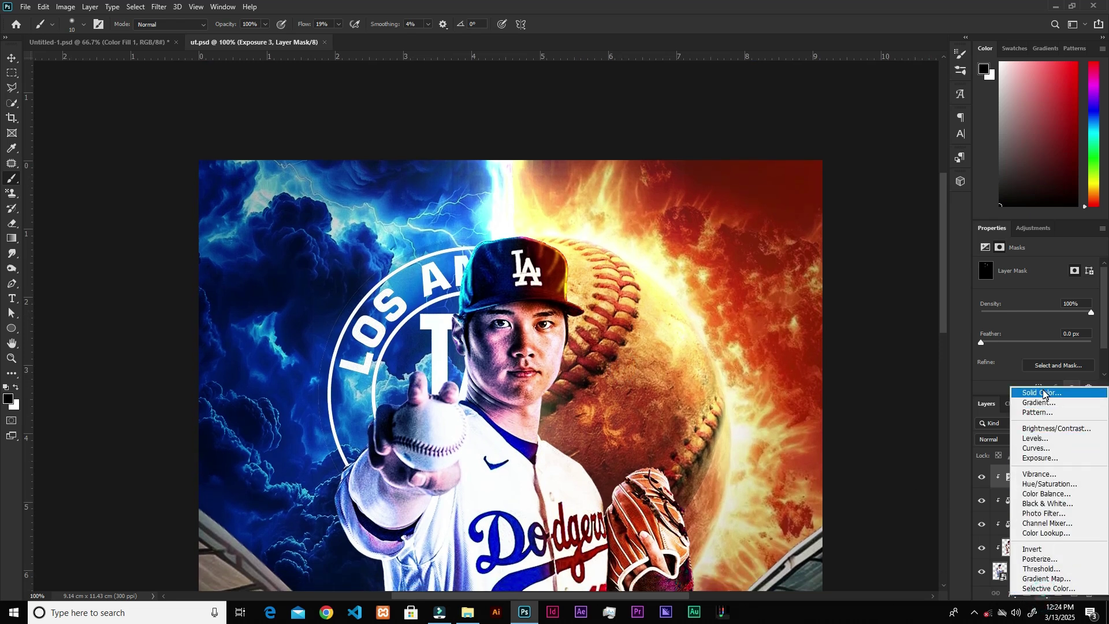
pyautogui.click(1047, 394)
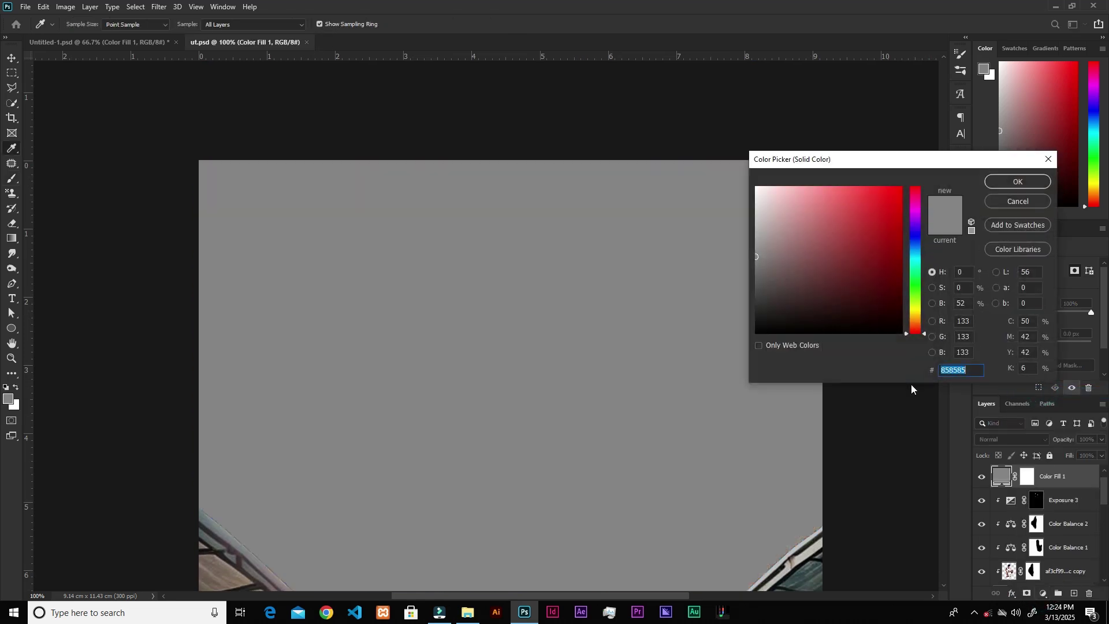
pyautogui.write('0078ff')
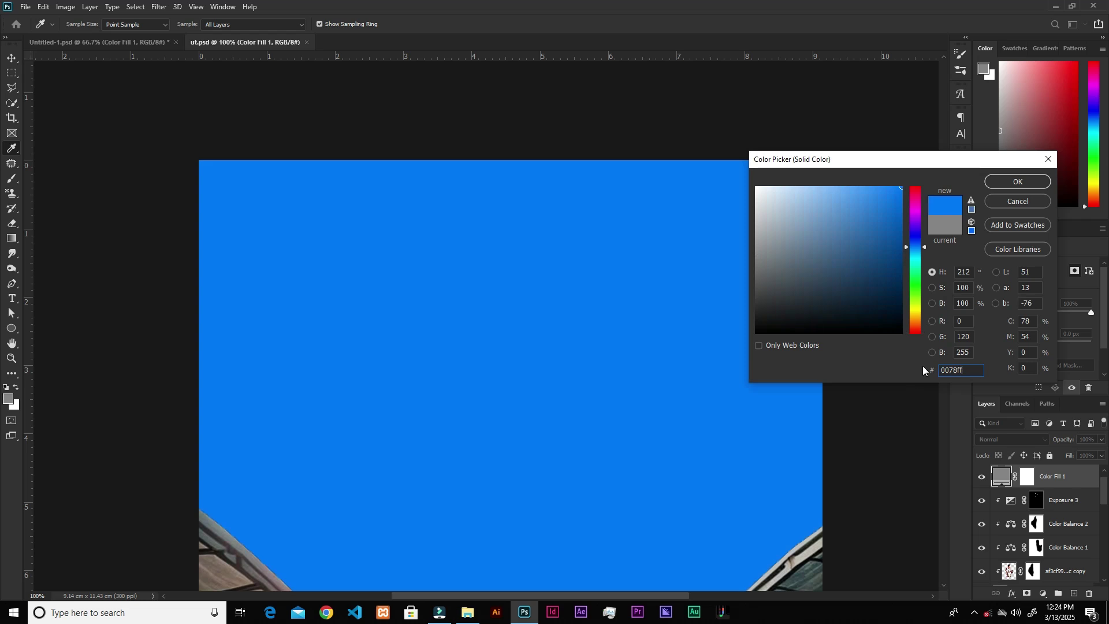
pyautogui.click(1010, 185)
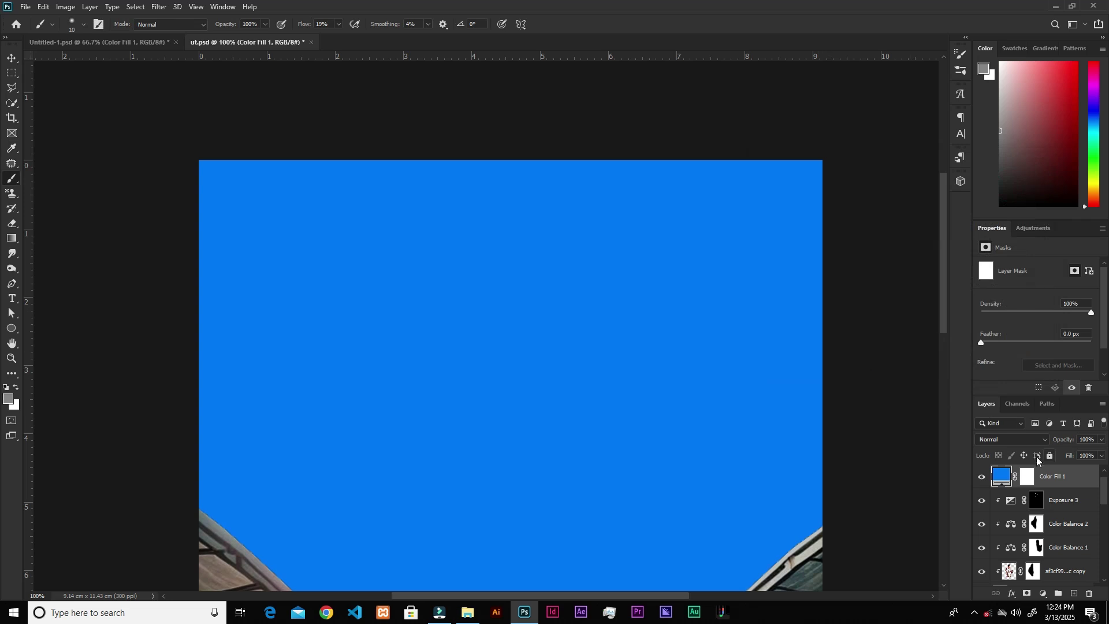
pyautogui.click(1001, 442)
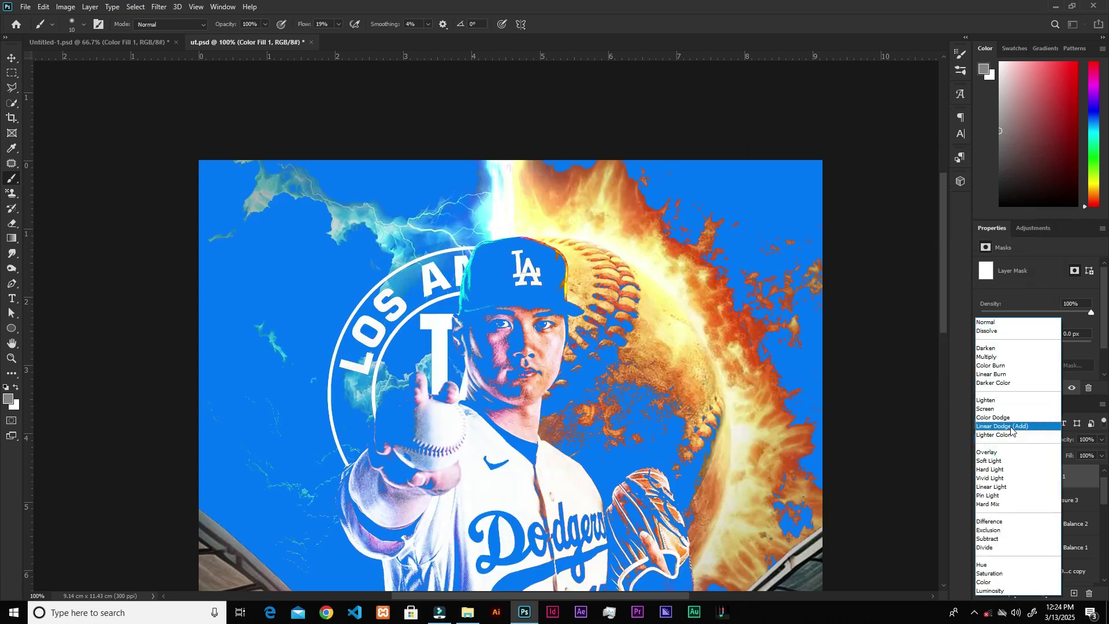
pyautogui.click(1011, 427)
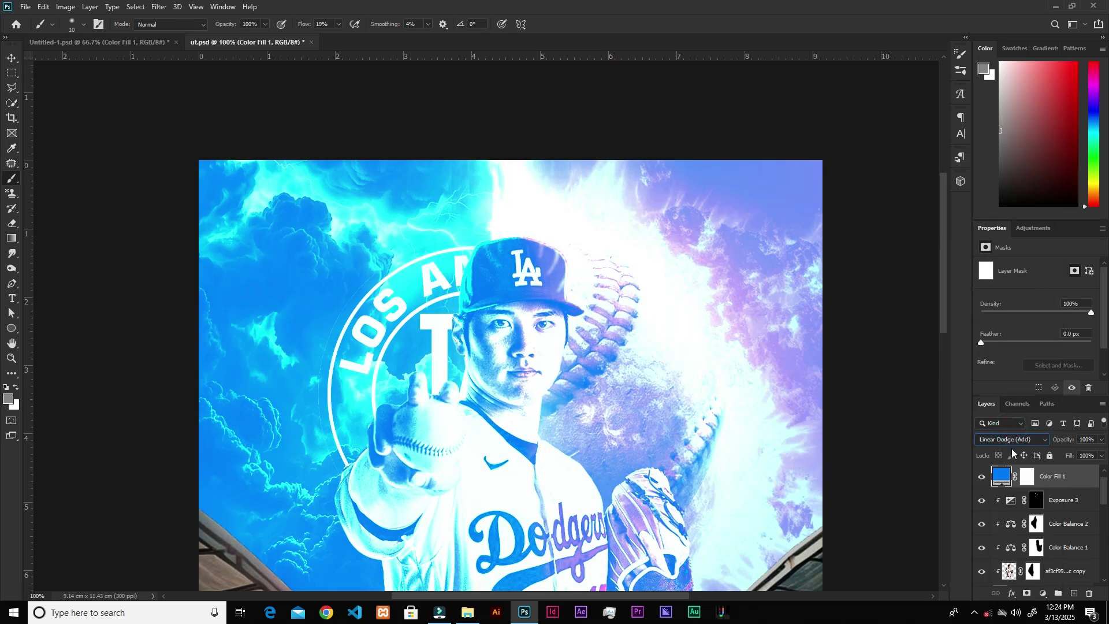
# - Invert the blue fill's mask to black and paint a blue glow in white along the cap's storm-side edge
pyautogui.click(1026, 479)
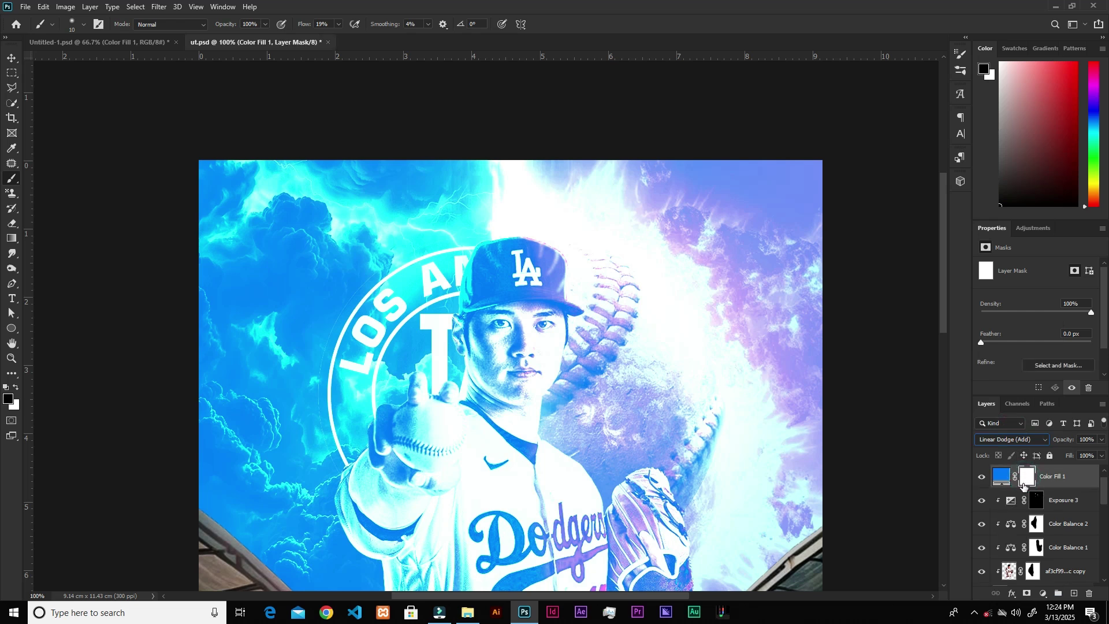
pyautogui.hotkey('ctrl', 'i')
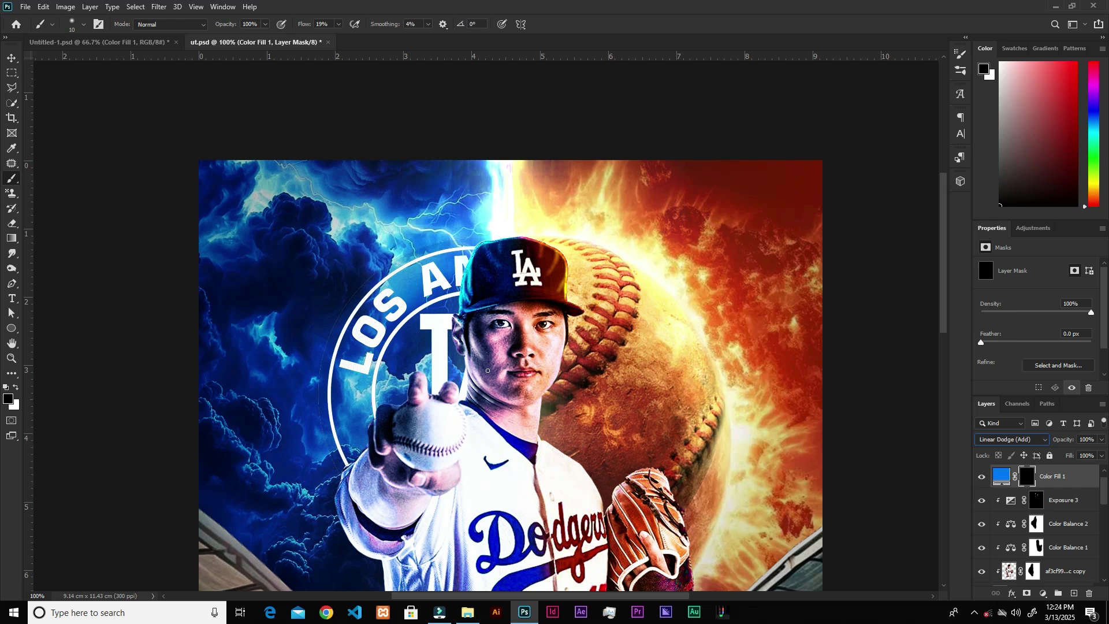
pyautogui.scroll(5, 487, 355)
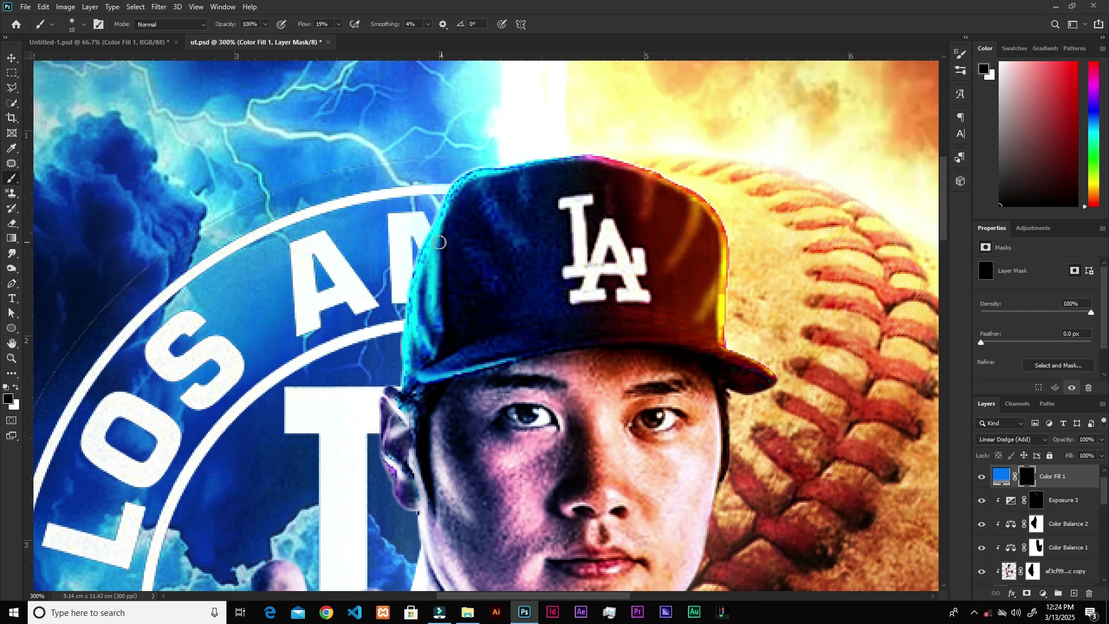
pyautogui.press('x')
pyautogui.moveTo(546, 155)
pyautogui.mouseDown()
pyautogui.moveTo(453, 178)
pyautogui.moveTo(440, 237)
pyautogui.mouseUp()
# - Clip the blue fill to the layer below and extend the blue glow down to the player's storm-side ear
pyautogui.rightClick(1055, 489)
pyautogui.click(950, 213)
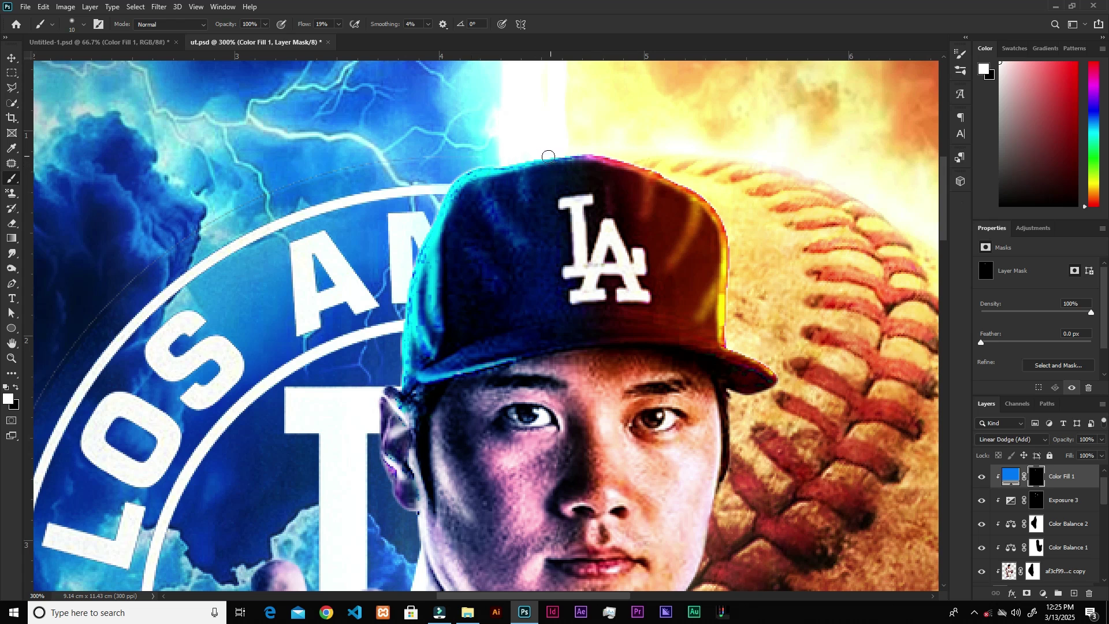
pyautogui.moveTo(397, 399)
pyautogui.mouseDown()
pyautogui.moveTo(416, 412)
pyautogui.moveTo(395, 430)
pyautogui.moveTo(398, 417)
pyautogui.moveTo(404, 430)
pyautogui.moveTo(395, 416)
pyautogui.moveTo(400, 478)
pyautogui.moveTo(353, 345)
pyautogui.mouseUp()
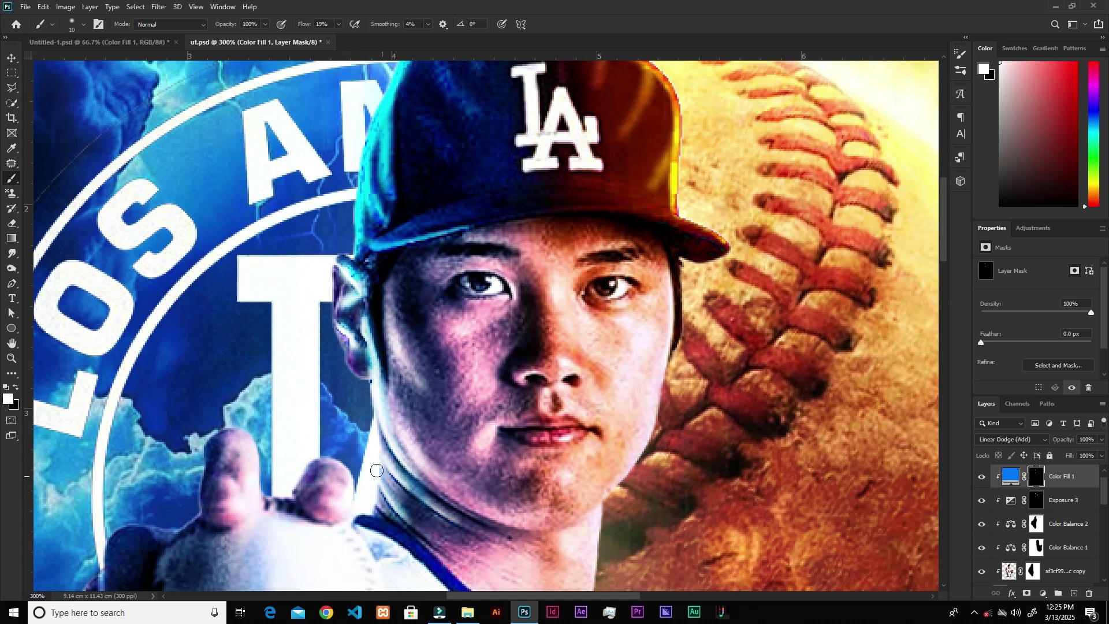
# - Enlarge the brush to 20 px and paint blue light over the storm-side cheek, temple and jaw
pyautogui.press(']')
pyautogui.hotkey('ctrl', '+')
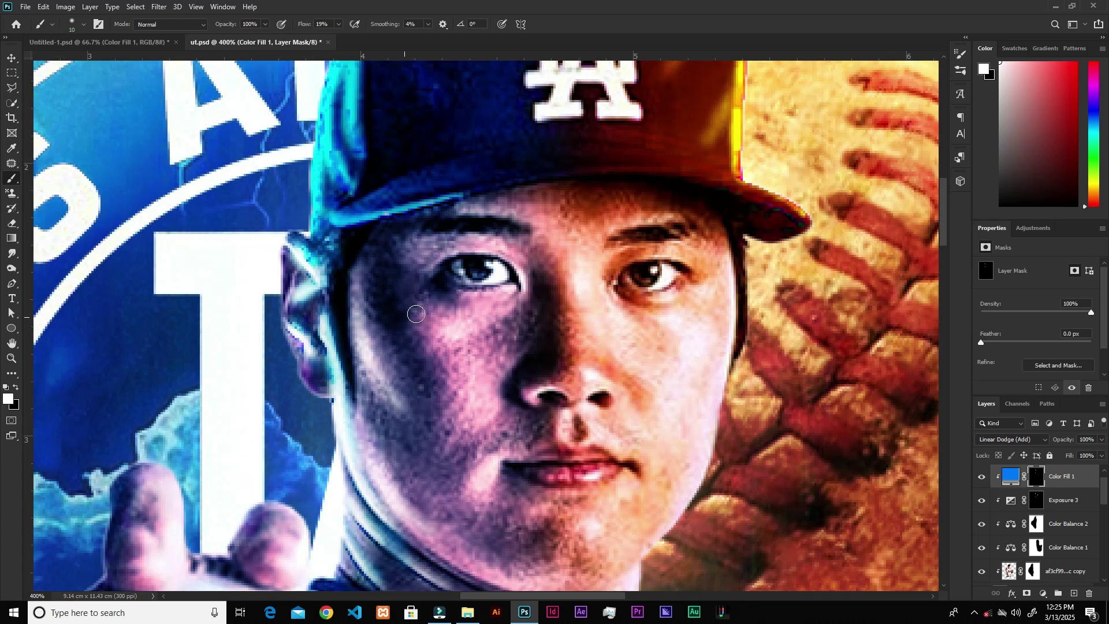
pyautogui.moveTo(357, 281)
pyautogui.mouseDown()
pyautogui.moveTo(398, 404)
pyautogui.moveTo(462, 425)
pyautogui.moveTo(398, 508)
pyautogui.moveTo(416, 549)
pyautogui.mouseUp()
pyautogui.moveTo(460, 321)
pyautogui.mouseDown()
pyautogui.moveTo(448, 346)
pyautogui.moveTo(497, 522)
pyautogui.mouseUp()
pyautogui.moveTo(398, 245)
pyautogui.mouseDown()
pyautogui.moveTo(519, 239)
pyautogui.moveTo(373, 317)
pyautogui.moveTo(367, 359)
pyautogui.moveTo(404, 439)
pyautogui.moveTo(399, 497)
pyautogui.moveTo(491, 547)
pyautogui.mouseUp()
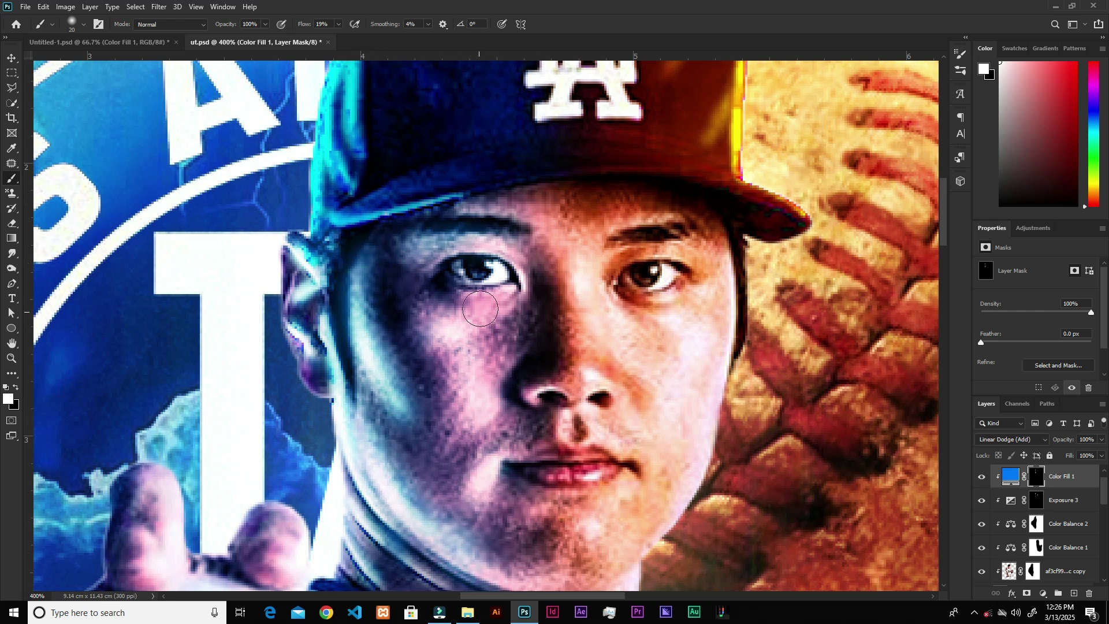
# - Lower the brush flow to 9% and softly build up the blue light on the storm-side cheek and jawline
pyautogui.click(339, 24)
pyautogui.moveTo(339, 37); pyautogui.dragTo(333, 38)
pyautogui.moveTo(470, 317)
pyautogui.mouseDown()
pyautogui.moveTo(420, 313)
pyautogui.moveTo(455, 317)
pyautogui.moveTo(503, 291)
pyautogui.moveTo(433, 282)
pyautogui.moveTo(433, 312)
pyautogui.moveTo(426, 263)
pyautogui.moveTo(442, 246)
pyautogui.moveTo(412, 270)
pyautogui.moveTo(406, 312)
pyautogui.moveTo(439, 350)
pyautogui.moveTo(424, 369)
pyautogui.moveTo(464, 496)
pyautogui.mouseUp()
pyautogui.moveTo(390, 428); pyautogui.dragTo(503, 540)
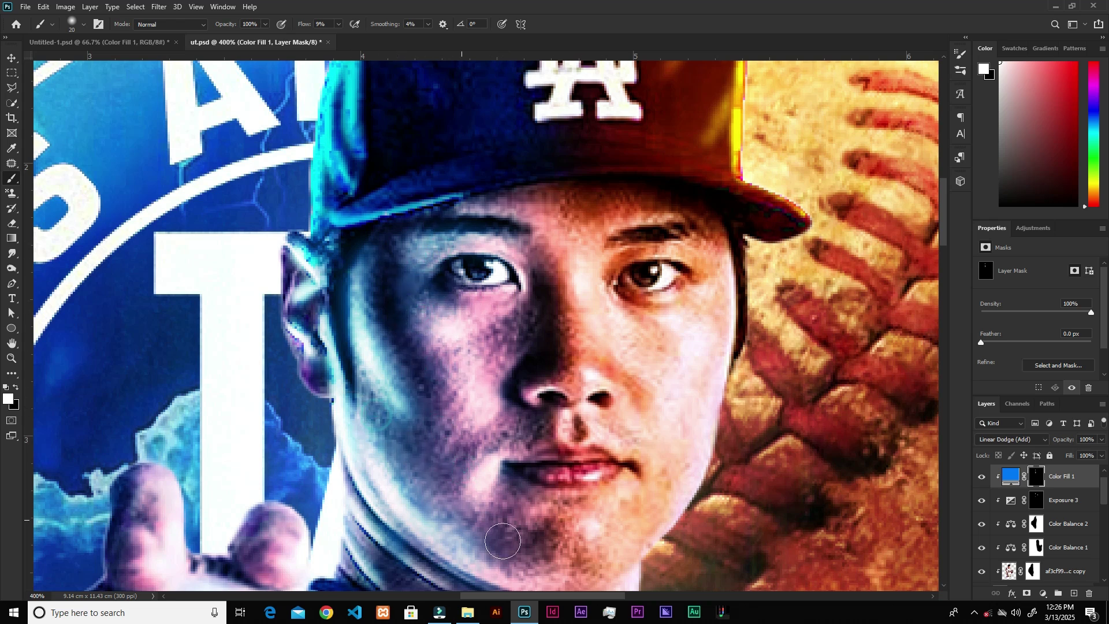
pyautogui.moveTo(365, 340)
pyautogui.mouseDown()
pyautogui.moveTo(483, 547)
pyautogui.moveTo(517, 572)
pyautogui.mouseUp()
pyautogui.hotkey('ctrl', '-')
pyautogui.hotkey('ctrl', '-')
pyautogui.hotkey('ctrl', '-')
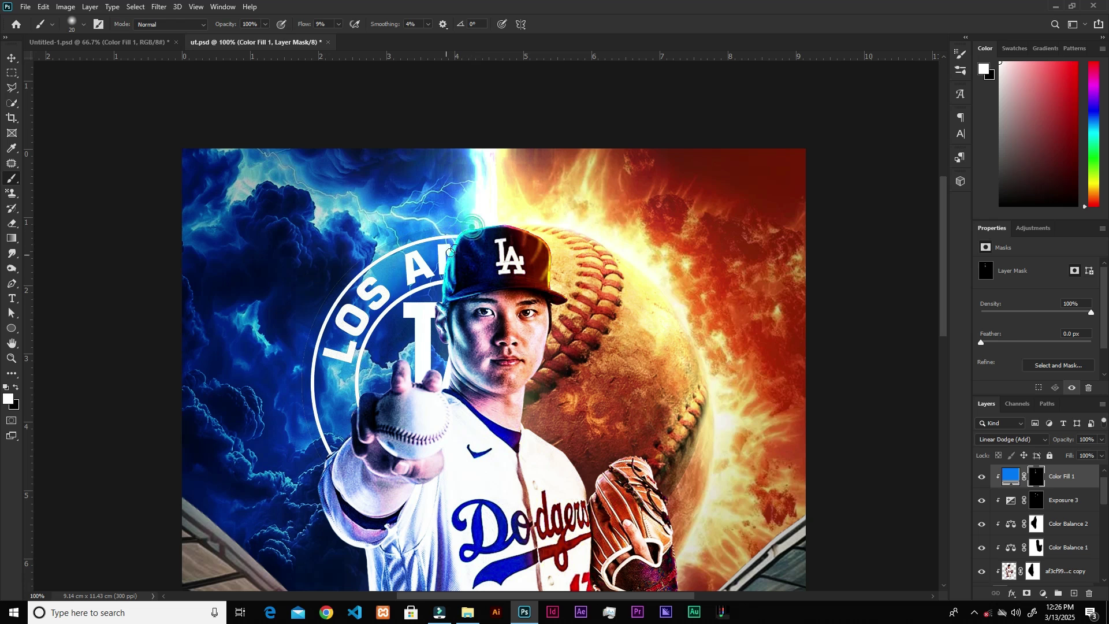
pyautogui.moveTo(464, 235)
pyautogui.mouseDown()
pyautogui.moveTo(457, 291)
pyautogui.moveTo(459, 236)
pyautogui.moveTo(482, 274)
pyautogui.moveTo(466, 229)
pyautogui.moveTo(461, 274)
pyautogui.moveTo(443, 301)
pyautogui.moveTo(457, 295)
pyautogui.moveTo(439, 295)
pyautogui.moveTo(479, 298)
pyautogui.moveTo(499, 284)
pyautogui.mouseUp()
pyautogui.hotkey('ctrl', 'z')
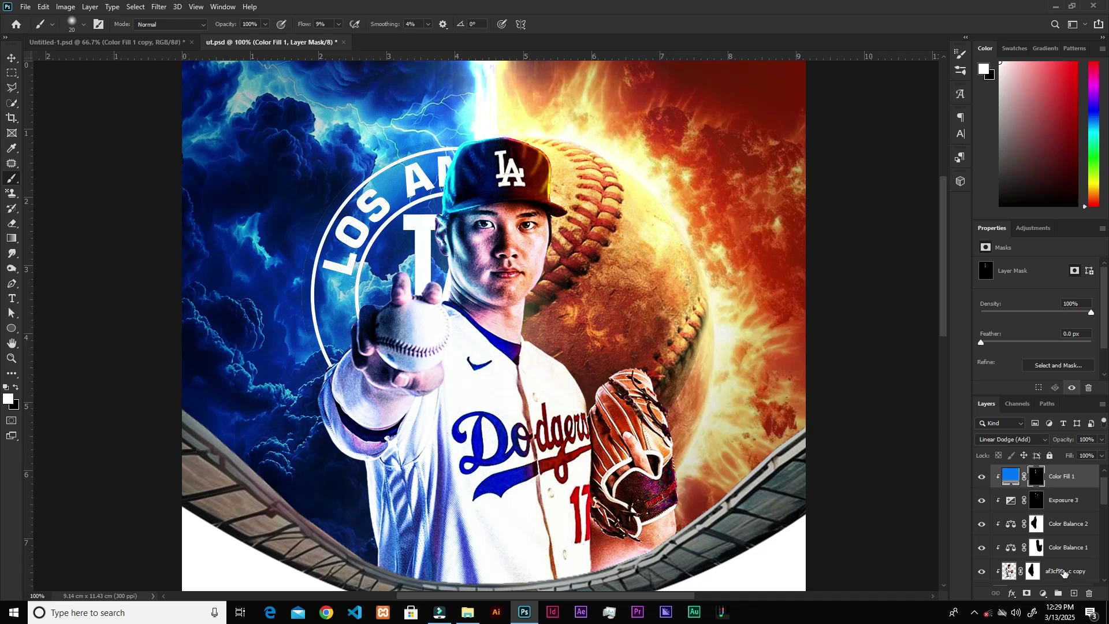
# - Add a Solid Color fill layer of #ffba00 above the blue fill and set its blend mode to Linear Dodge (Add)
pyautogui.click(1049, 596)
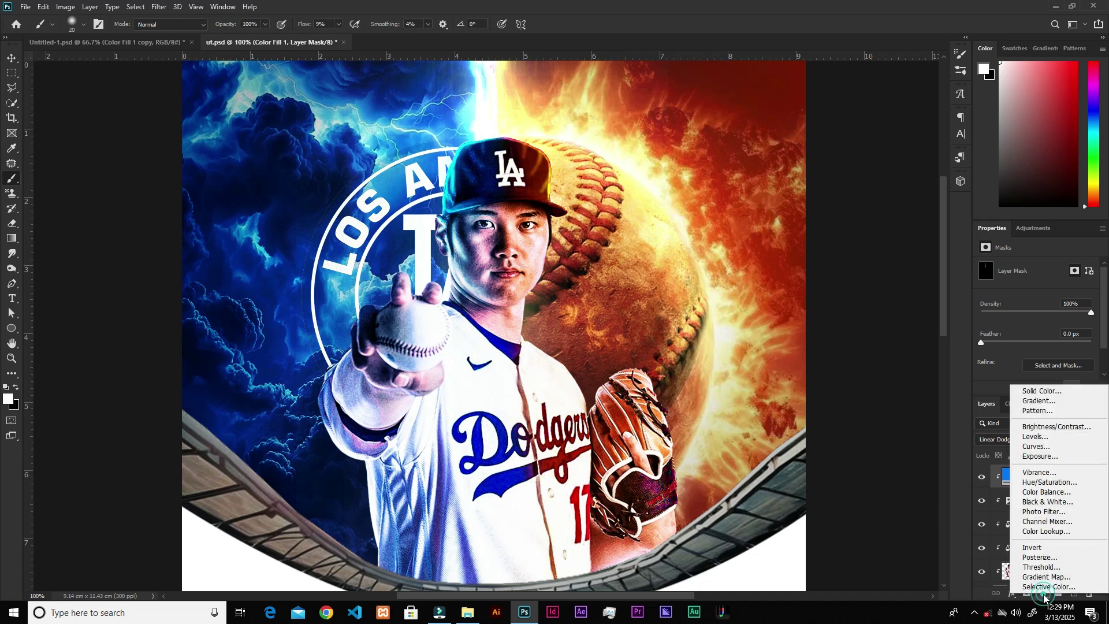
pyautogui.click(1038, 388)
pyautogui.write('ffba00')
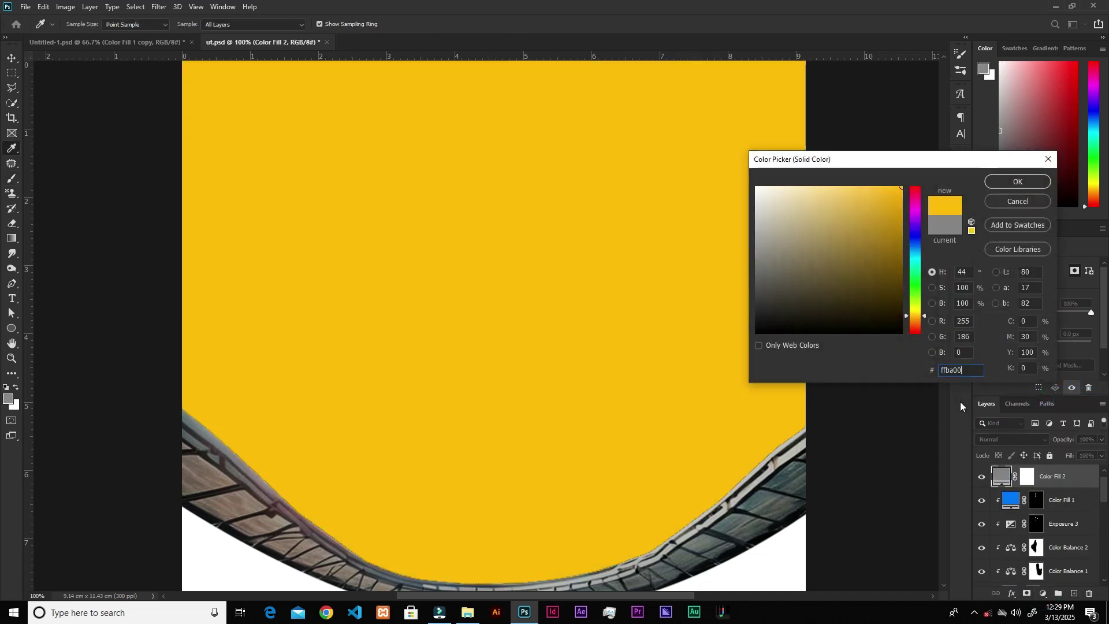
pyautogui.click(1017, 182)
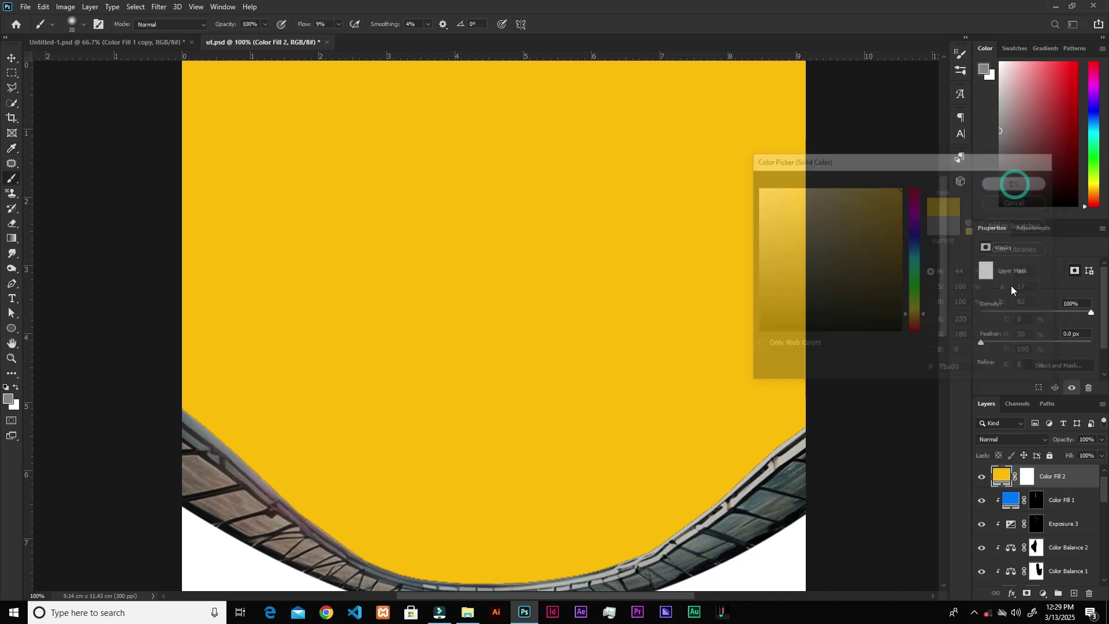
pyautogui.click(1017, 439)
pyautogui.click(1009, 428)
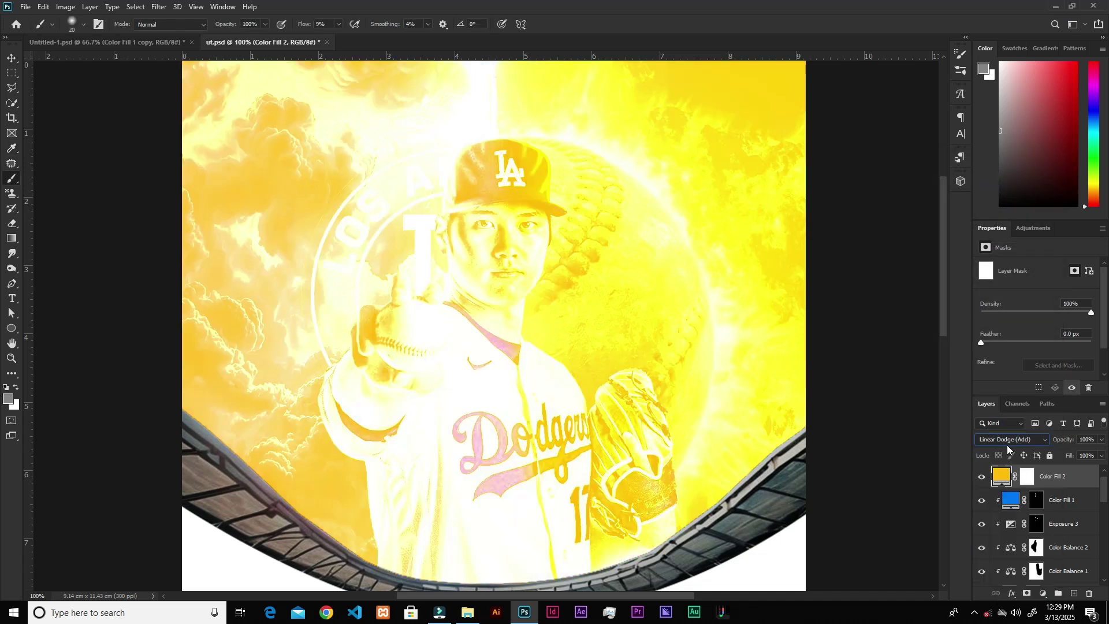
# - Invert the yellow fill's mask to black and paint a yellow glow around the cap's fire-side edge at 9% flow
pyautogui.moveTo(1031, 480); pyautogui.dragTo(1025, 487)
pyautogui.hotkey('ctrl', 'i')
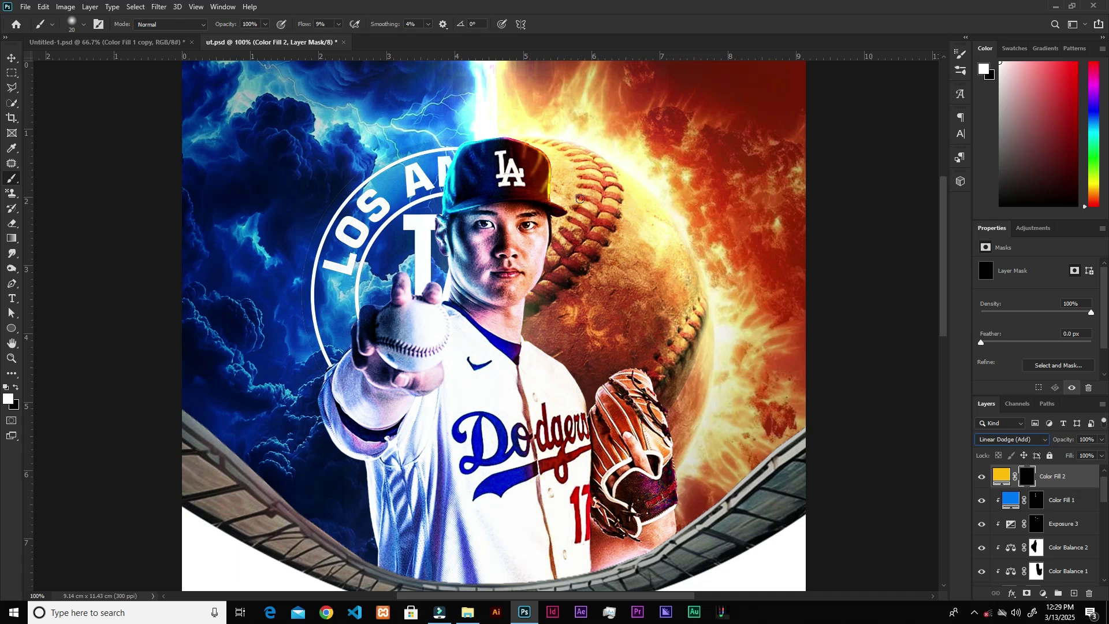
pyautogui.hotkey('ctrl', '+')
pyautogui.moveTo(582, 181); pyautogui.dragTo(543, 431)
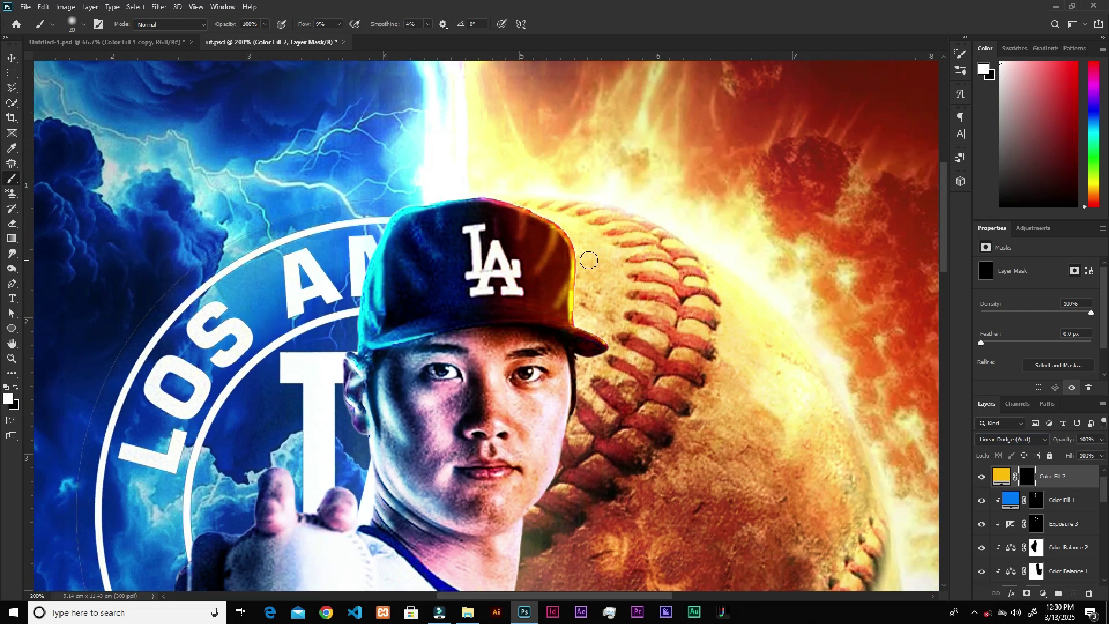
pyautogui.moveTo(524, 198)
pyautogui.mouseDown()
pyautogui.moveTo(589, 260)
pyautogui.moveTo(586, 278)
pyautogui.moveTo(501, 184)
pyautogui.moveTo(600, 332)
pyautogui.moveTo(677, 325)
pyautogui.mouseUp()
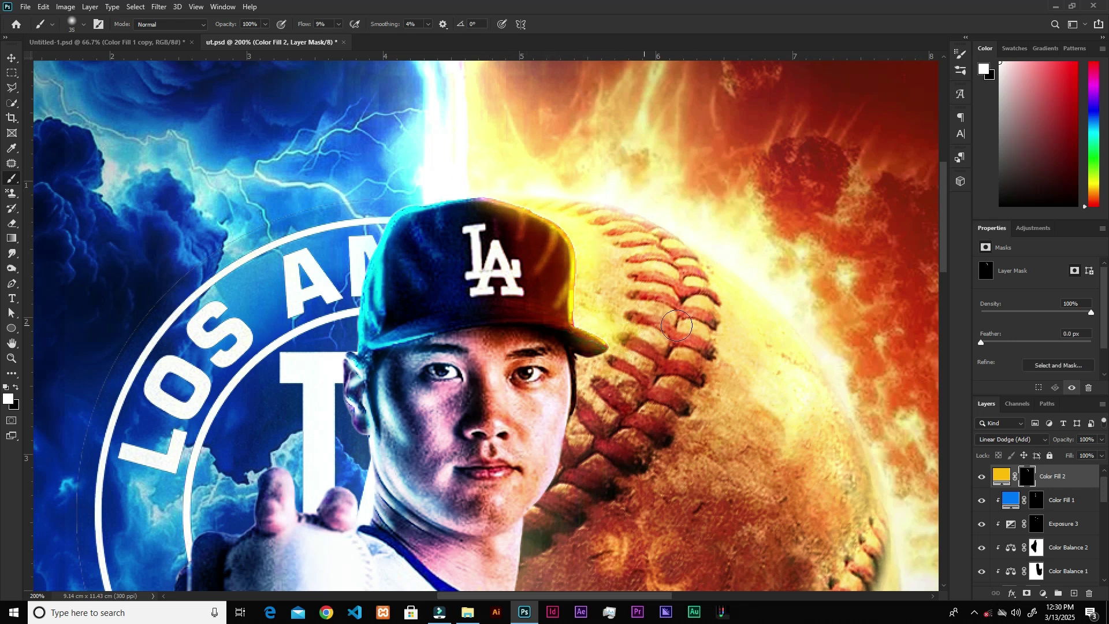
# - Clip the yellow fill to the layer below and paint more yellow glow down the cap's fire-side edge to the brim
pyautogui.rightClick(1078, 477)
pyautogui.click(1028, 333)
pyautogui.moveTo(565, 221)
pyautogui.mouseDown()
pyautogui.moveTo(542, 212)
pyautogui.moveTo(578, 260)
pyautogui.moveTo(616, 367)
pyautogui.moveTo(581, 405)
pyautogui.moveTo(577, 364)
pyautogui.moveTo(566, 462)
pyautogui.moveTo(574, 341)
pyautogui.mouseUp()
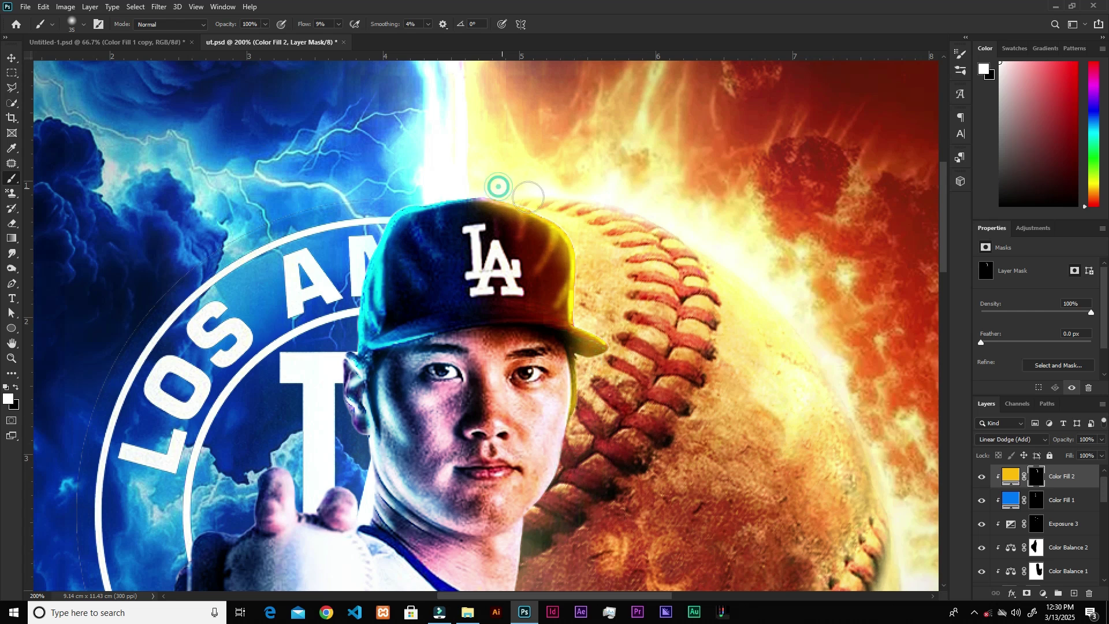
# - Lower the brush flow to 3% and paint faint yellow light on the fire-side cap panel and face
pyautogui.click(339, 24)
pyautogui.moveTo(340, 36); pyautogui.dragTo(338, 38)
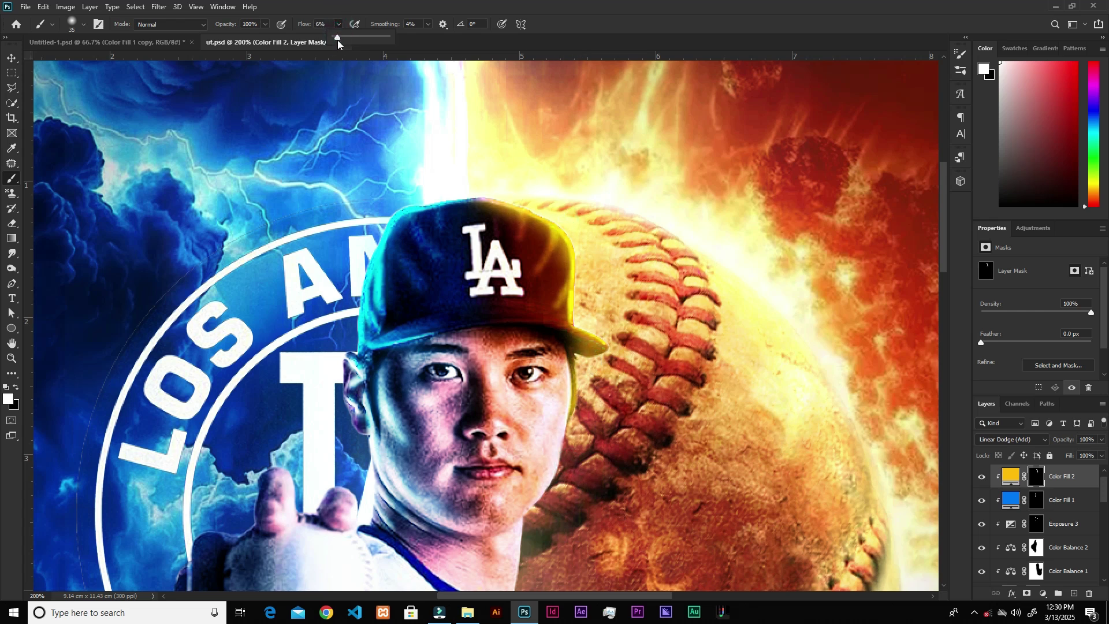
pyautogui.click(553, 258)
pyautogui.moveTo(553, 258)
pyautogui.mouseDown()
pyautogui.moveTo(543, 234)
pyautogui.moveTo(562, 254)
pyautogui.moveTo(546, 309)
pyautogui.moveTo(560, 364)
pyautogui.moveTo(544, 433)
pyautogui.moveTo(558, 374)
pyautogui.mouseUp()
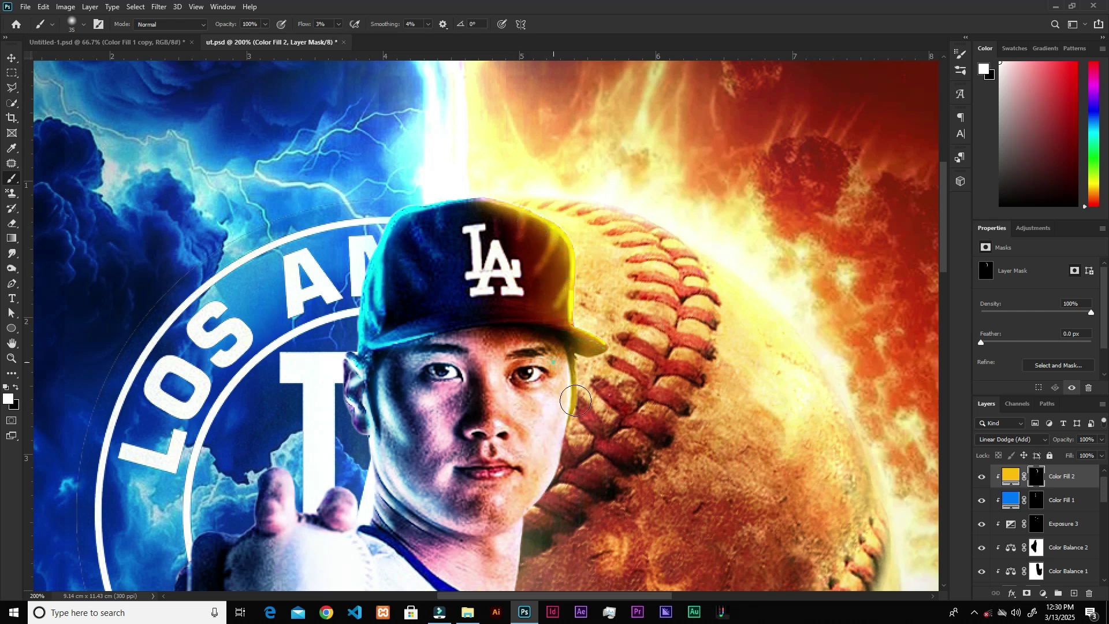
pyautogui.hotkey('ctrl', '-')
pyautogui.hotkey('ctrl', '-')
pyautogui.hotkey('ctrl', '-')
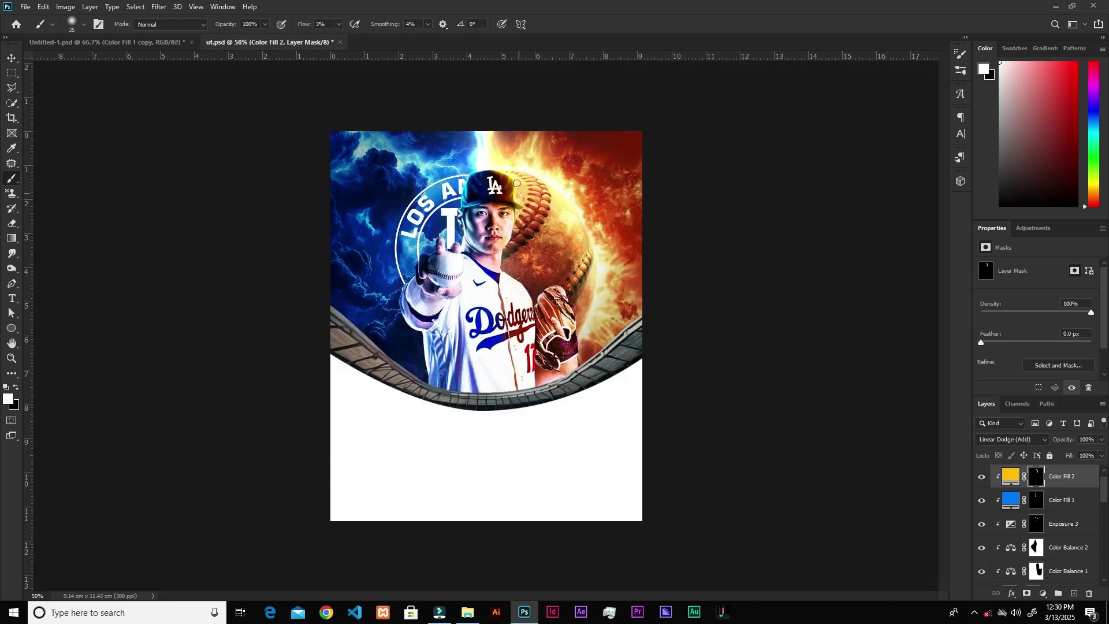
pyautogui.moveTo(519, 227); pyautogui.dragTo(505, 254)
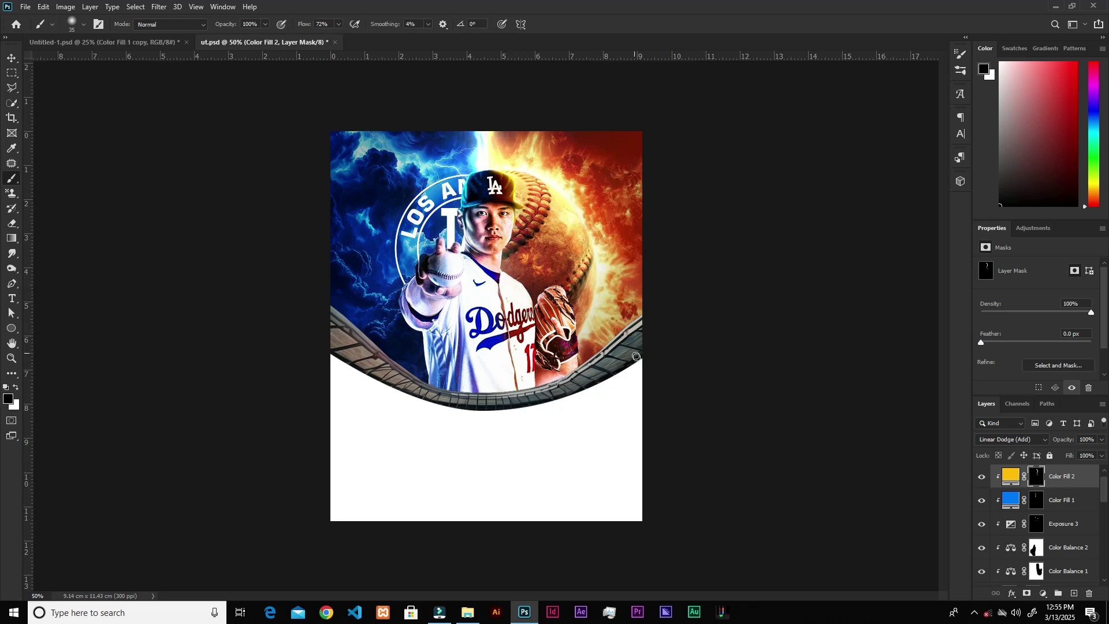
# - Add an Exposure adjustment above Exposure 3 with exposure -2.41 and gamma correction 0.82, then invert its mask to black
pyautogui.hotkey('ctrl', '+')
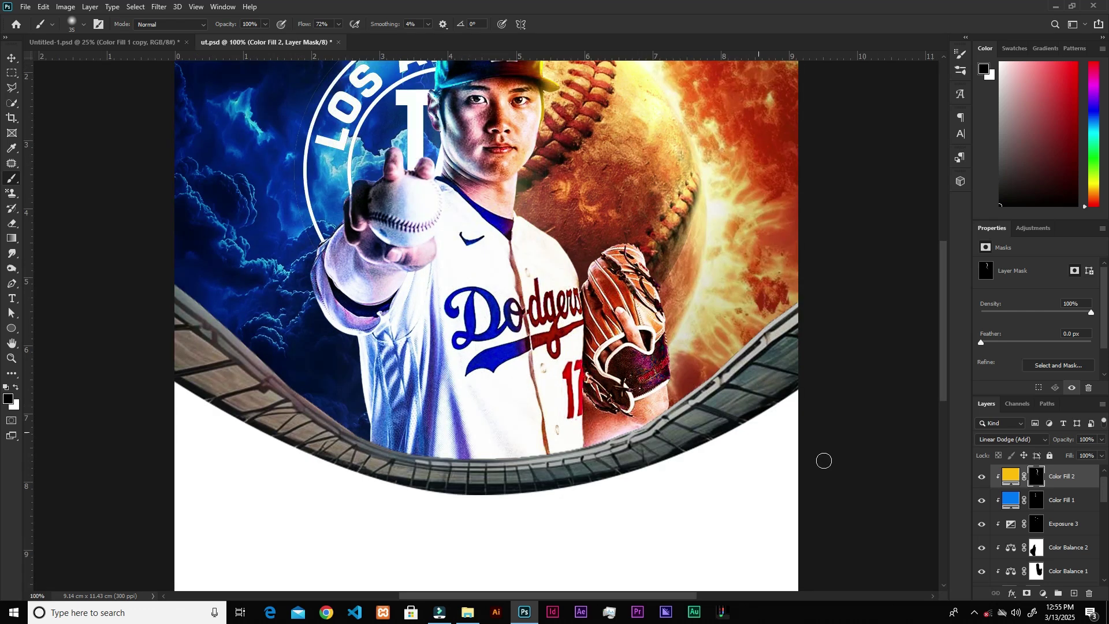
pyautogui.scroll(-1, 1065, 502)
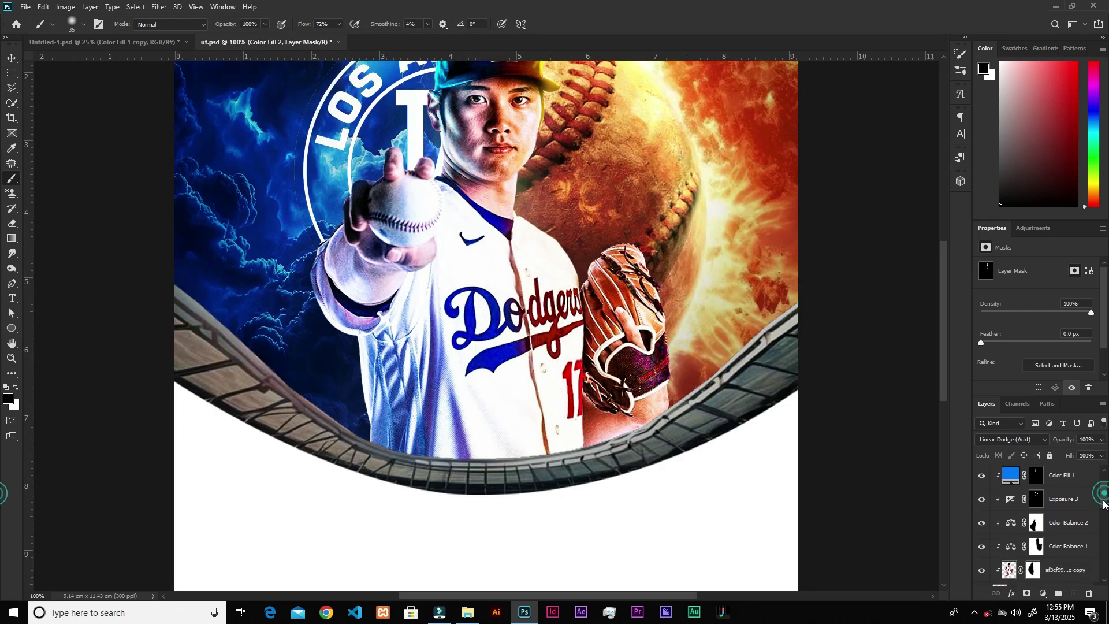
pyautogui.click(1063, 506)
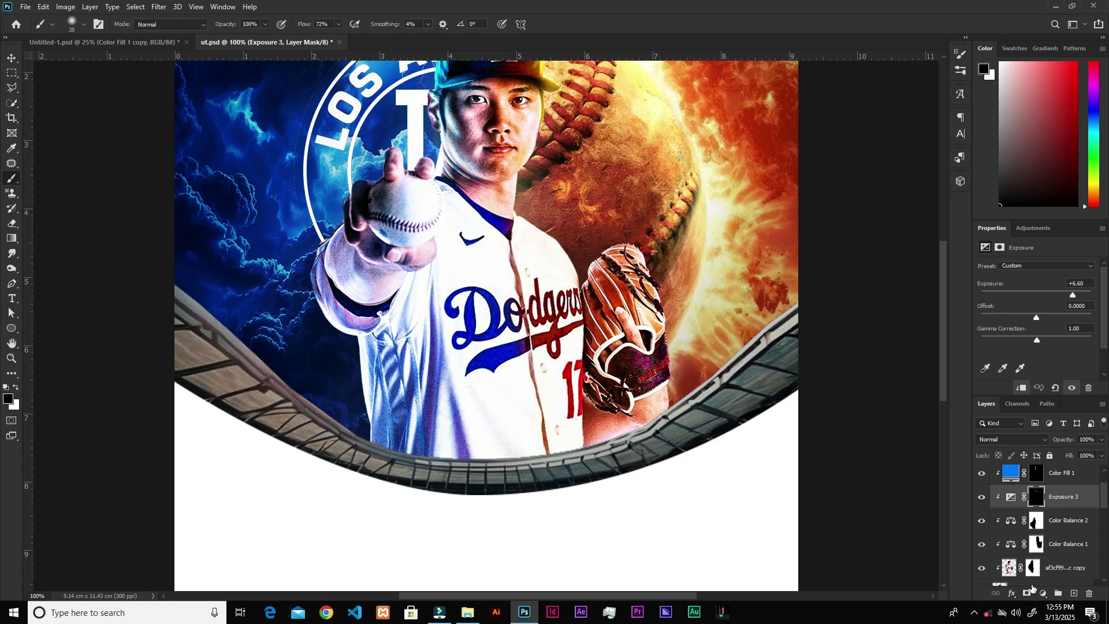
pyautogui.click(1042, 593)
pyautogui.click(1050, 455)
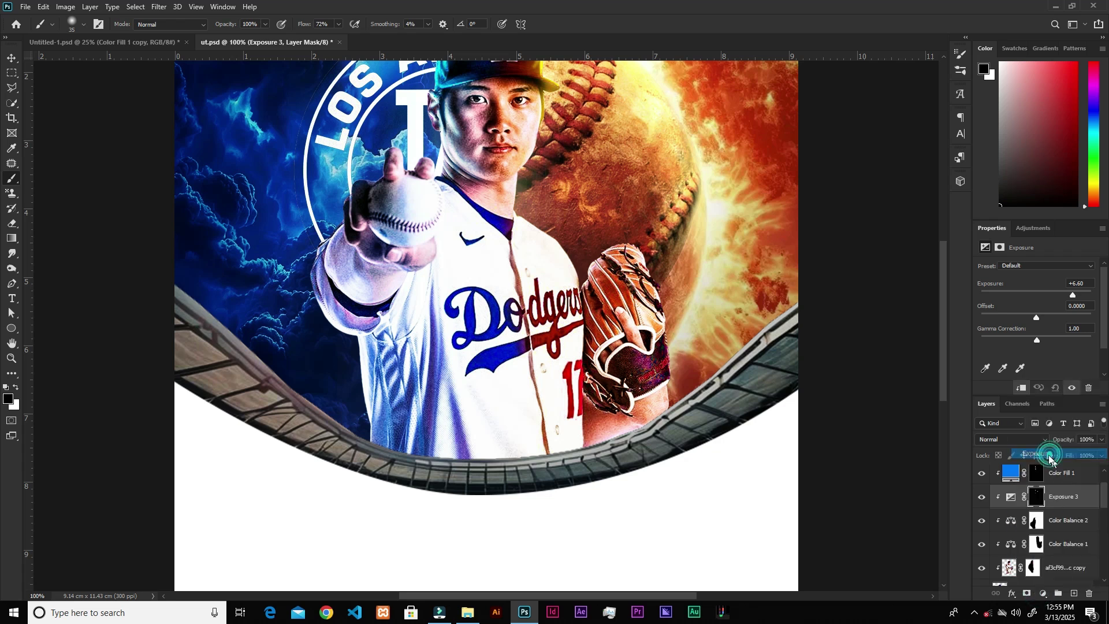
pyautogui.moveTo(1037, 295); pyautogui.dragTo(1017, 292)
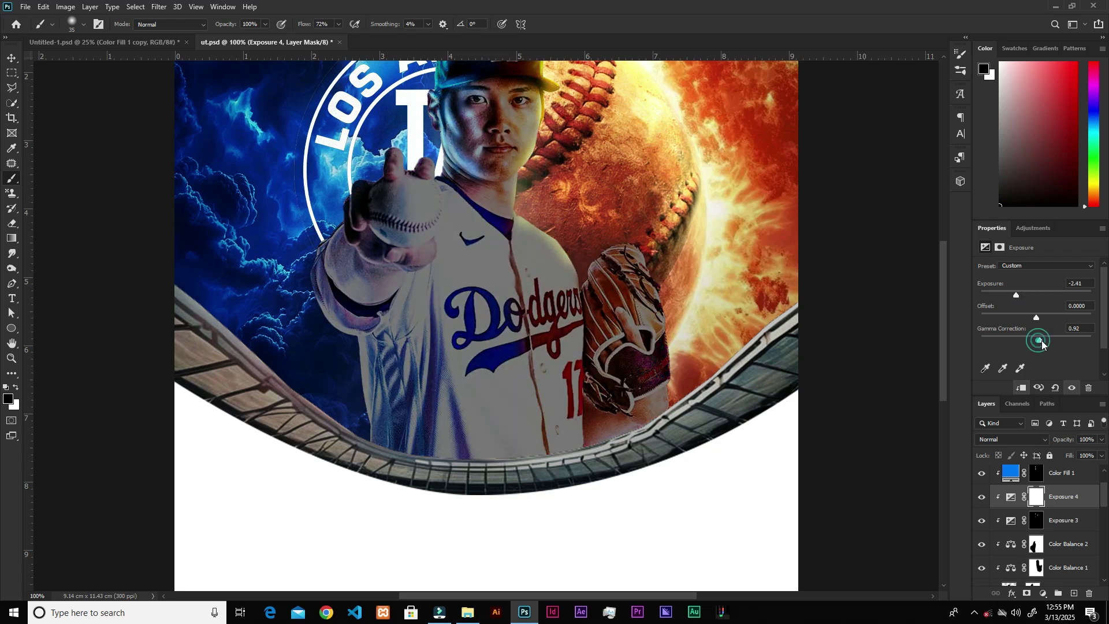
pyautogui.moveTo(1043, 342); pyautogui.dragTo(1044, 341)
pyautogui.hotkey('ctrl', 'i')
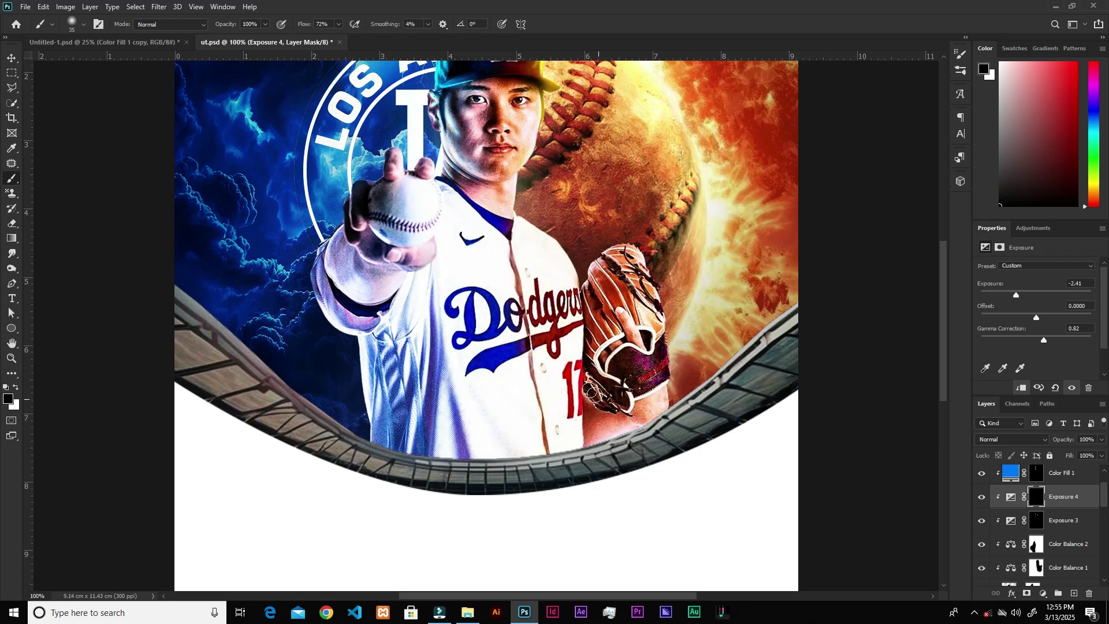
# - Set up a white 90 px brush with 19% flow for painting on the new Exposure mask
pyautogui.press(']')
pyautogui.press(']')
pyautogui.press(']')
pyautogui.press(']')
pyautogui.press('x')
pyautogui.click(338, 24)
pyautogui.moveTo(339, 37); pyautogui.dragTo(311, 37)
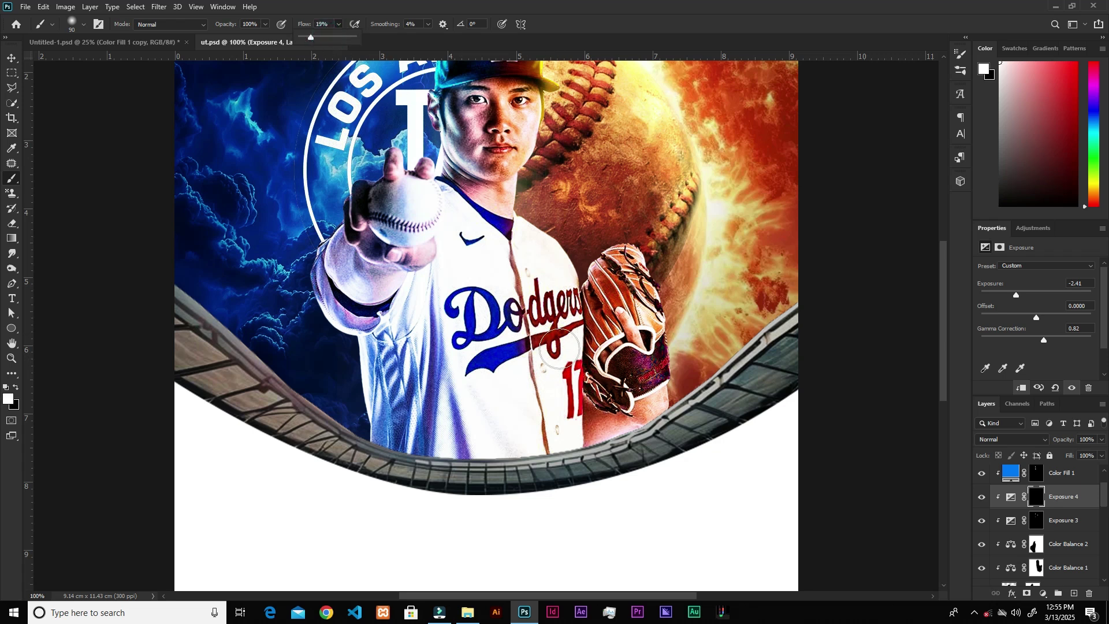
# - Try to paint shadow over the jersey beside the glove at 19% flow
pyautogui.moveTo(568, 315)
pyautogui.mouseDown()
pyautogui.moveTo(565, 456)
pyautogui.moveTo(569, 320)
pyautogui.moveTo(564, 362)
pyautogui.mouseUp()
pyautogui.hotkey('ctrl', 'z')
pyautogui.hotkey('ctrl', 'z')
pyautogui.hotkey('ctrl', 'z')
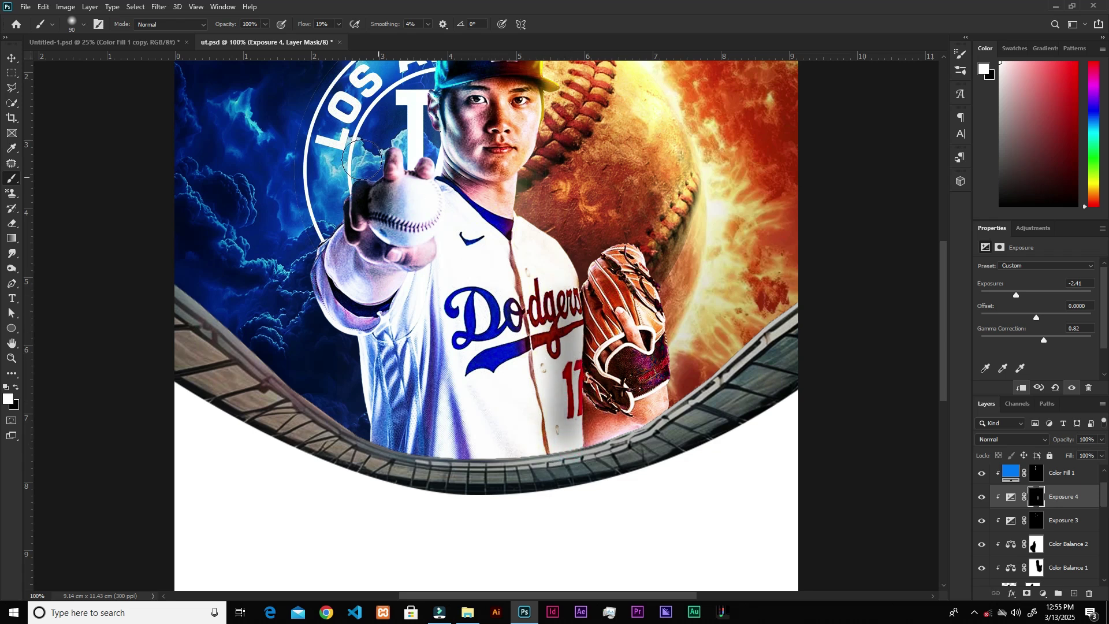
pyautogui.hotkey('ctrl', 'z')
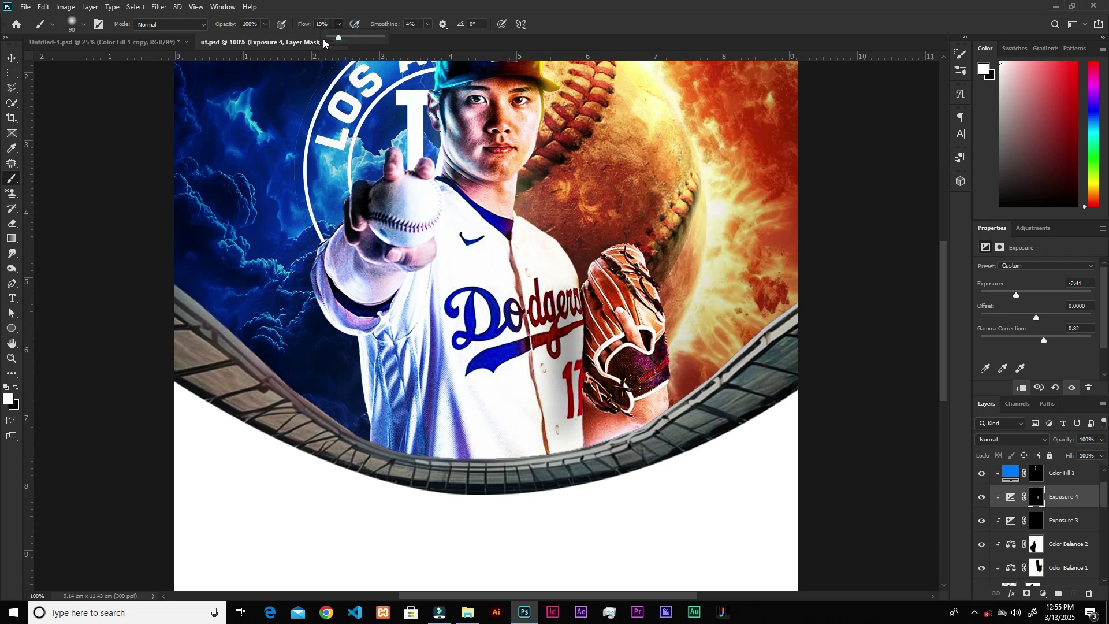
pyautogui.hotkey('ctrl', 'z')
# - Lower the brush flow to 10% and paint a soft shadow over the jersey's number area and lower edge
pyautogui.click(338, 24)
pyautogui.moveTo(340, 37); pyautogui.dragTo(334, 41)
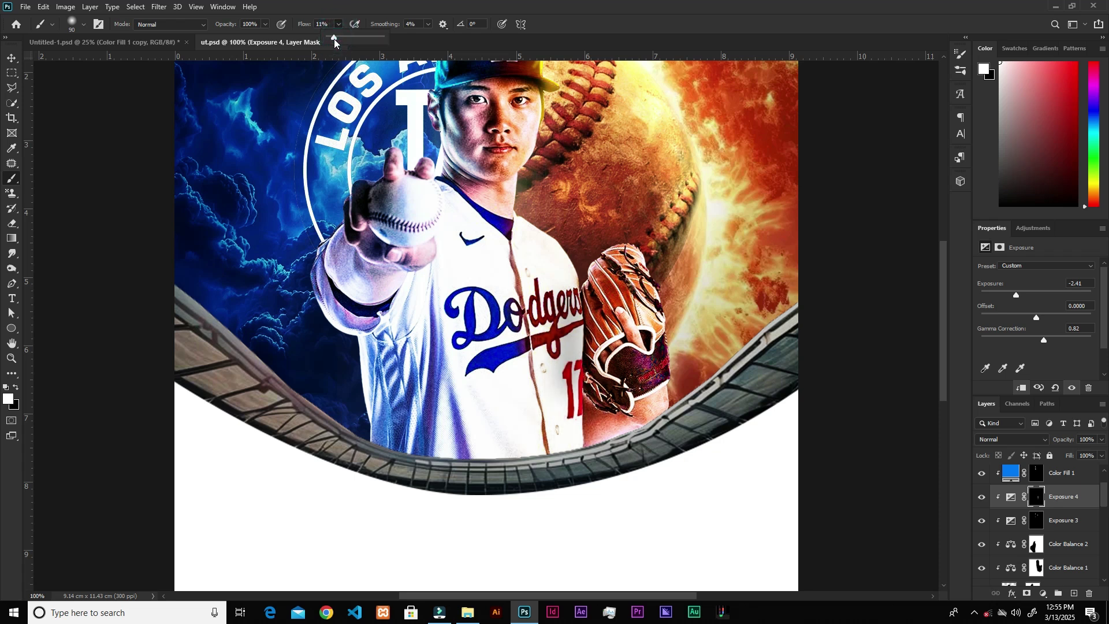
pyautogui.hotkey('ctrl', 'z')
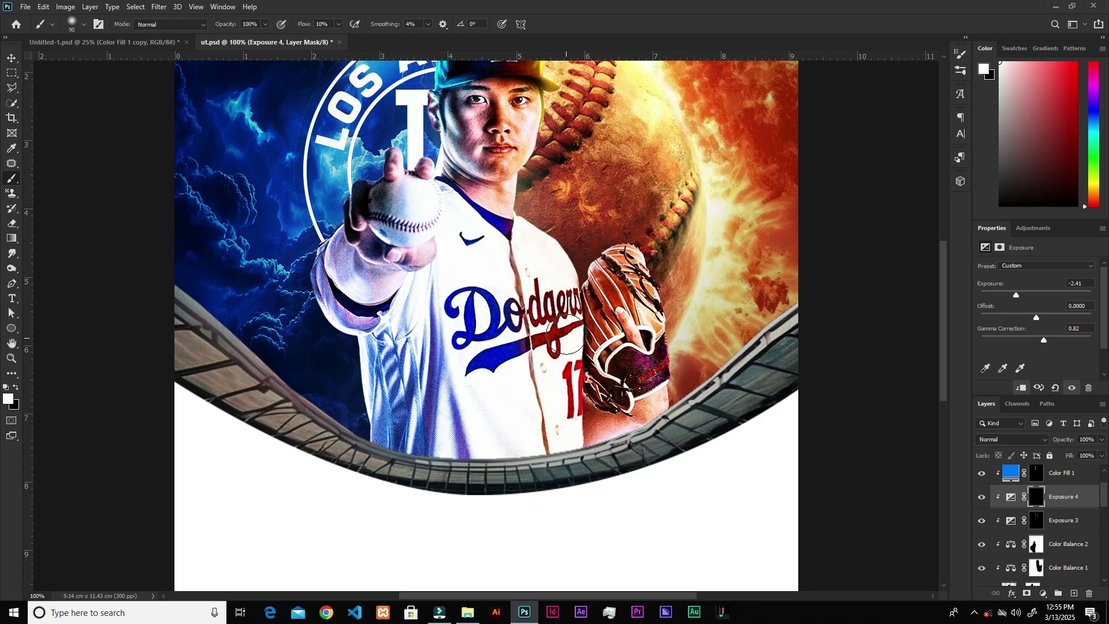
pyautogui.moveTo(566, 444)
pyautogui.mouseDown()
pyautogui.moveTo(429, 475)
pyautogui.moveTo(396, 380)
pyautogui.moveTo(391, 448)
pyautogui.moveTo(367, 352)
pyautogui.moveTo(382, 420)
pyautogui.moveTo(433, 458)
pyautogui.moveTo(571, 446)
pyautogui.moveTo(547, 464)
pyautogui.moveTo(427, 453)
pyautogui.moveTo(572, 309)
pyautogui.moveTo(611, 439)
pyautogui.moveTo(549, 356)
pyautogui.moveTo(565, 314)
pyautogui.moveTo(500, 471)
pyautogui.moveTo(543, 347)
pyautogui.mouseUp()
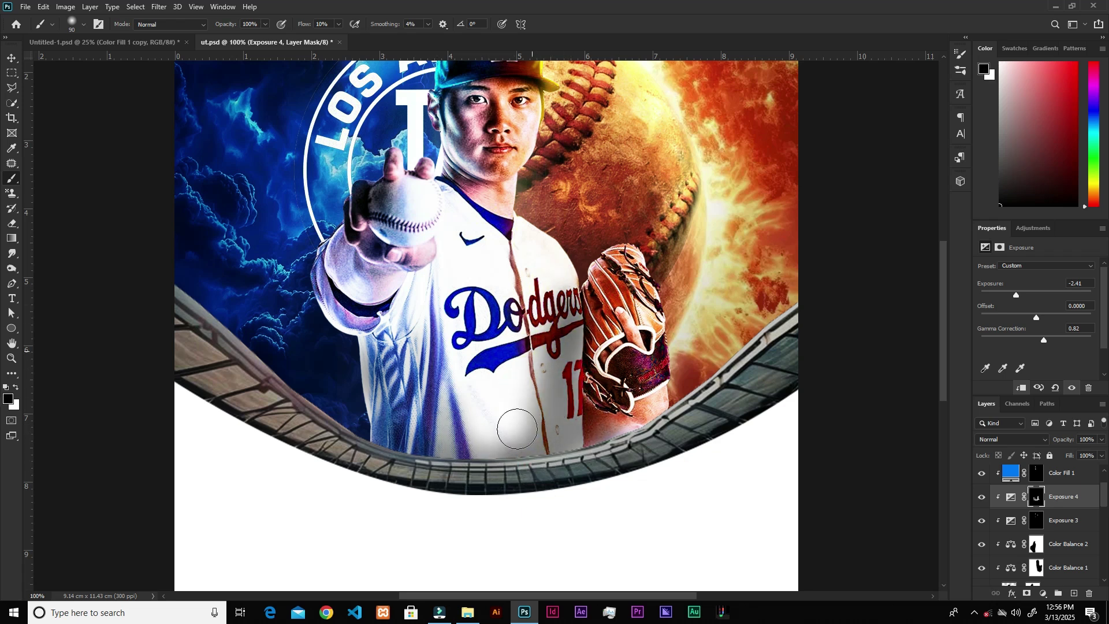
# - Darken the jersey's storm-side folds and touch up the shadow along its bottom above the stadium stand
pyautogui.moveTo(387, 358)
pyautogui.mouseDown()
pyautogui.moveTo(368, 436)
pyautogui.moveTo(385, 373)
pyautogui.moveTo(303, 265)
pyautogui.moveTo(317, 306)
pyautogui.moveTo(378, 336)
pyautogui.moveTo(397, 398)
pyautogui.mouseUp()
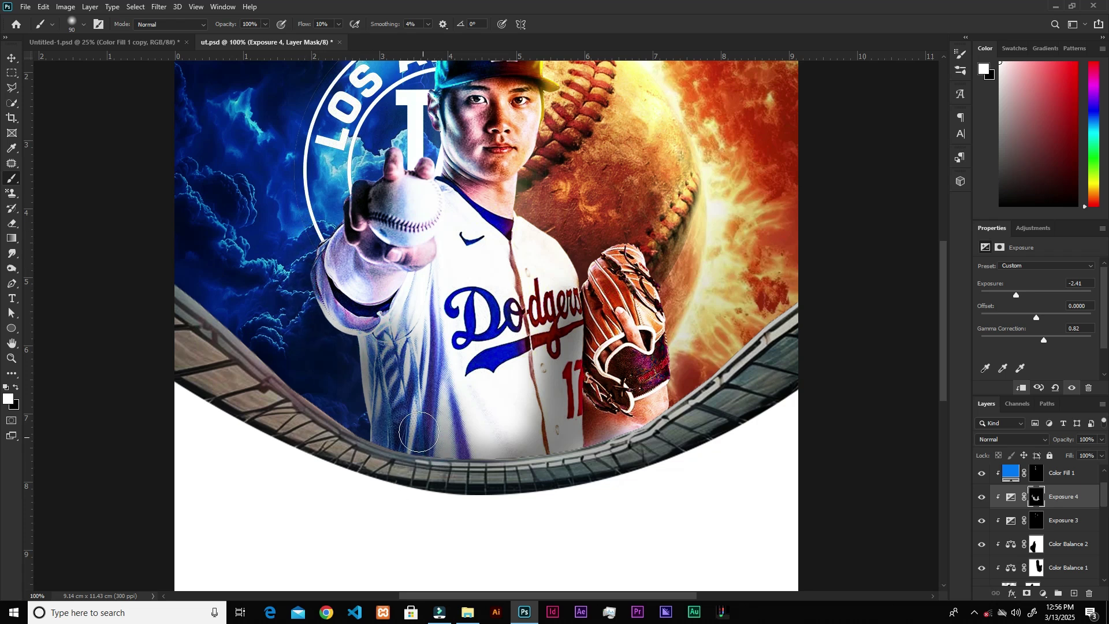
pyautogui.scroll(-2, 427, 416)
pyautogui.scroll(1, 532, 406)
pyautogui.moveTo(533, 406)
pyautogui.mouseDown()
pyautogui.moveTo(436, 397)
pyautogui.moveTo(444, 415)
pyautogui.moveTo(526, 317)
pyautogui.moveTo(524, 302)
pyautogui.moveTo(474, 430)
pyautogui.moveTo(434, 389)
pyautogui.moveTo(441, 345)
pyautogui.moveTo(397, 375)
pyautogui.moveTo(486, 412)
pyautogui.moveTo(448, 343)
pyautogui.moveTo(524, 419)
pyautogui.mouseUp()
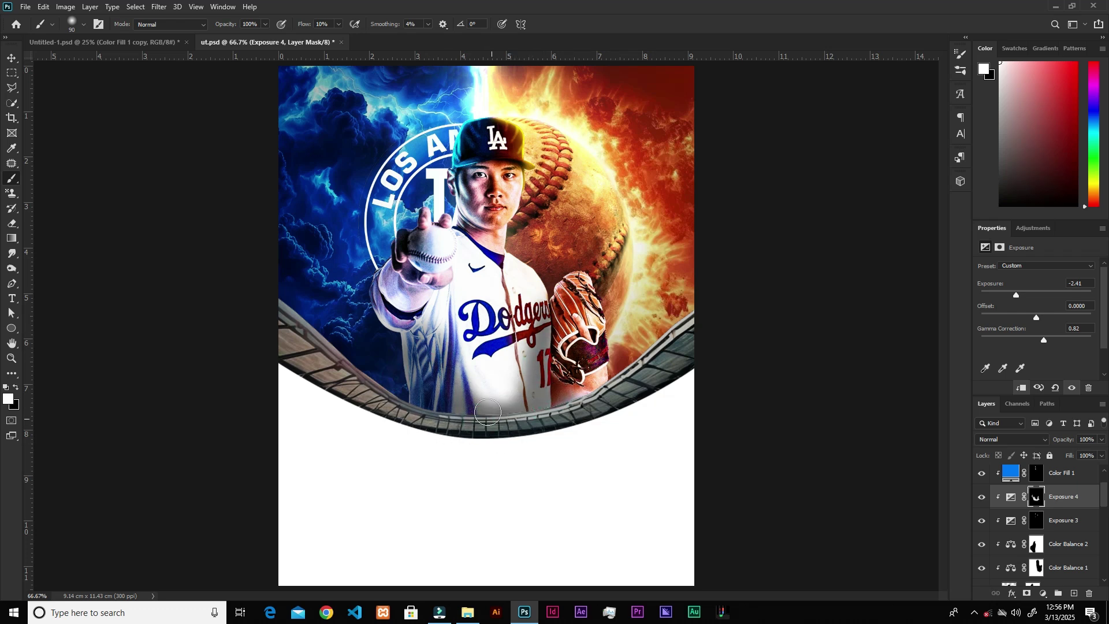
pyautogui.press('x')
# - Switch to the Move tool and locate the yellow fill layer at the top of the player's clipped layers
pyautogui.press('v')
pyautogui.hotkey('ctrl', '-')
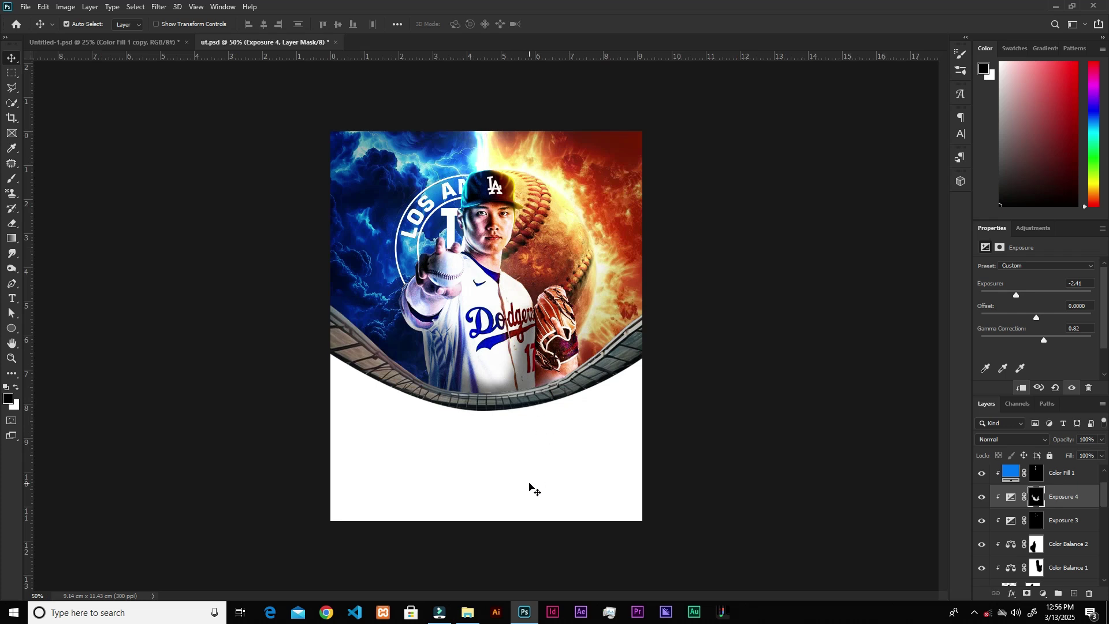
pyautogui.moveTo(1104, 500); pyautogui.dragTo(1104, 492)
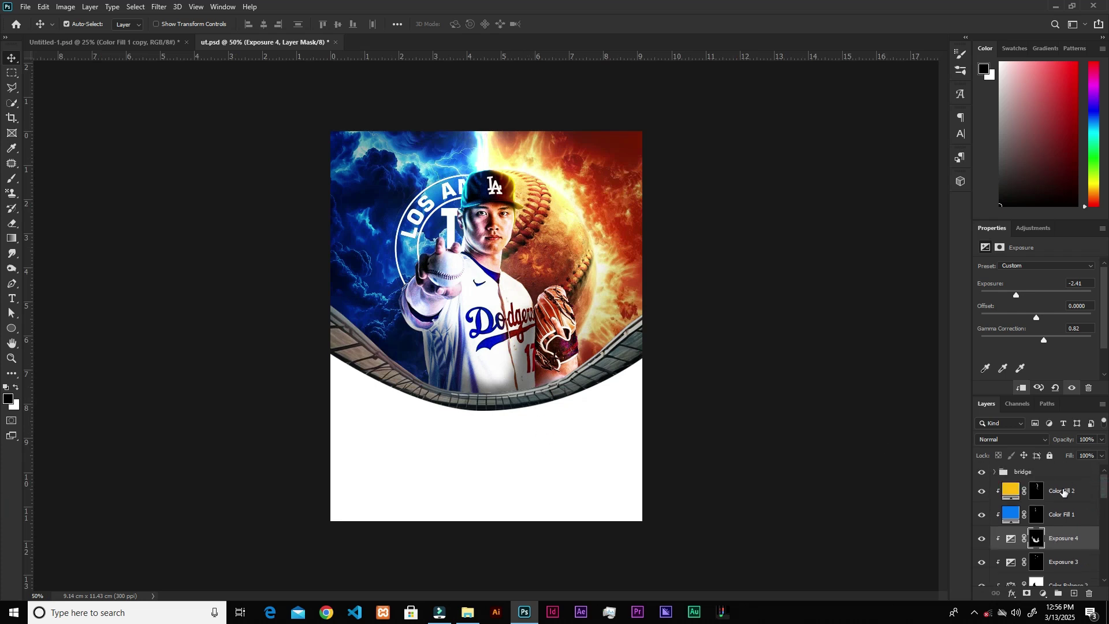
# - Group the player's image and its clipped adjustment layers, up to Color Fill 2, and name the group hero
pyautogui.click(1044, 493)
pyautogui.moveTo(1106, 490); pyautogui.dragTo(1100, 521)
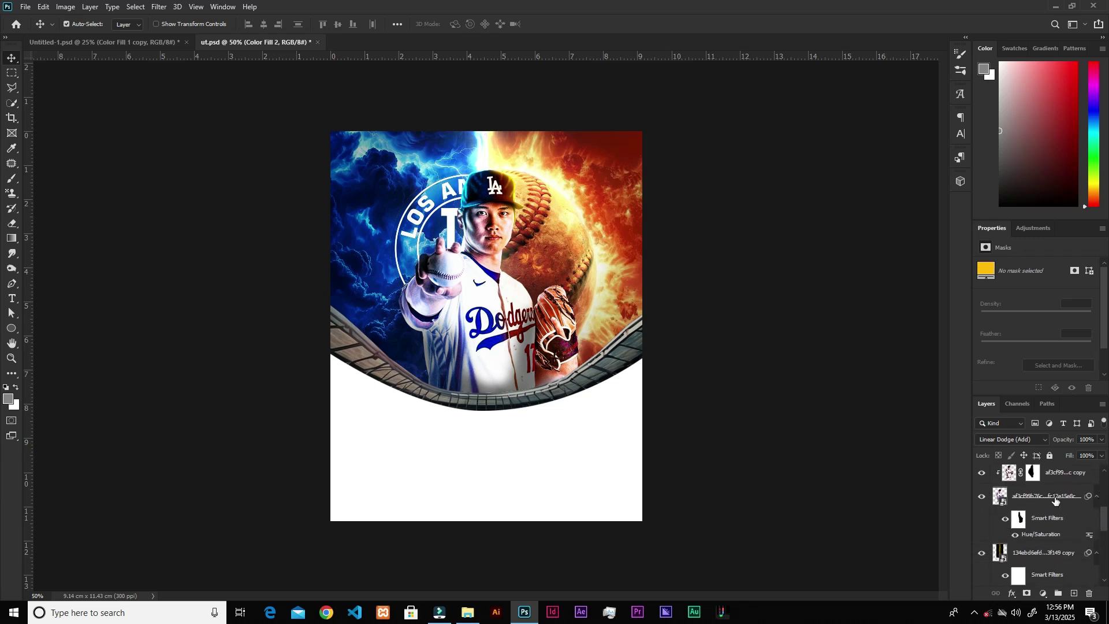
pyautogui.keyDown('shift'); pyautogui.click(1034, 497); pyautogui.keyUp('shift')
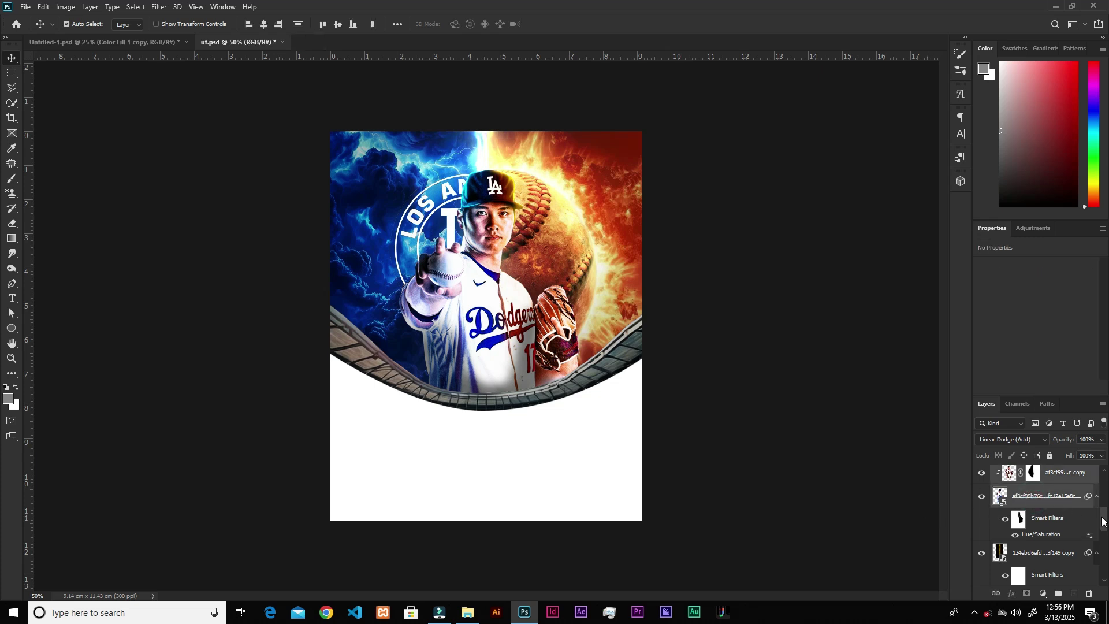
pyautogui.scroll(5, 1053, 577)
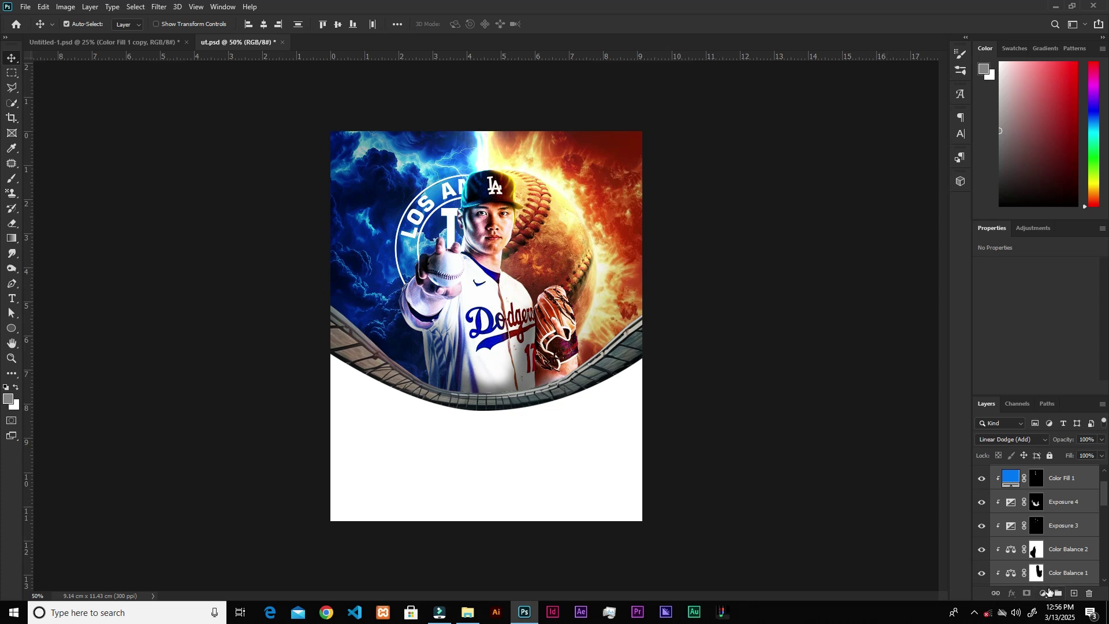
pyautogui.click(1058, 596)
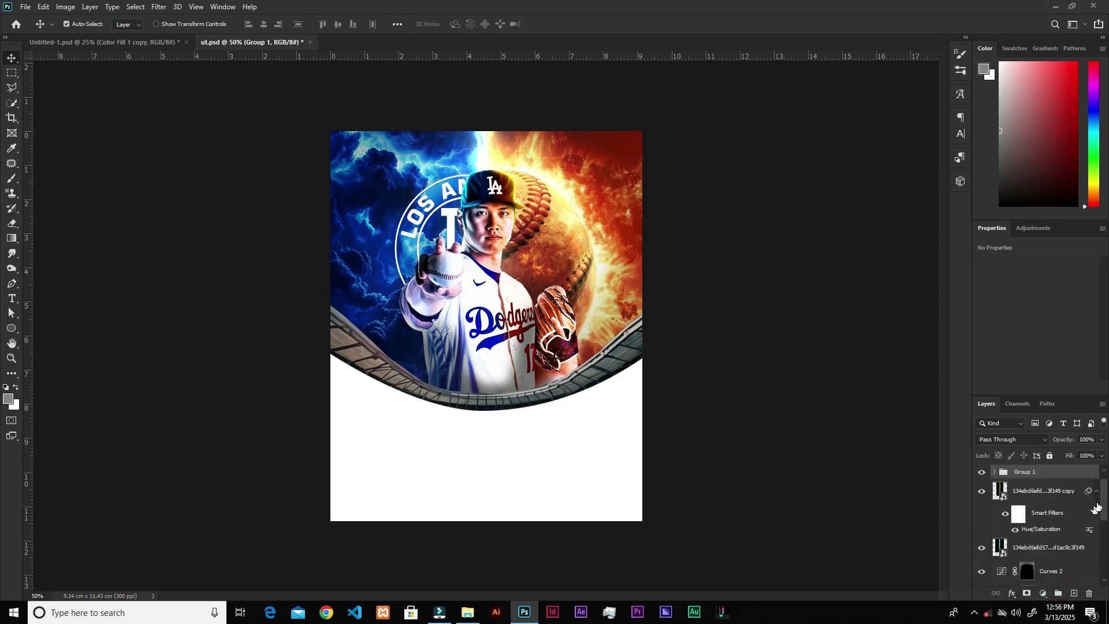
pyautogui.scroll(1, 1061, 497)
pyautogui.doubleClick(1030, 486)
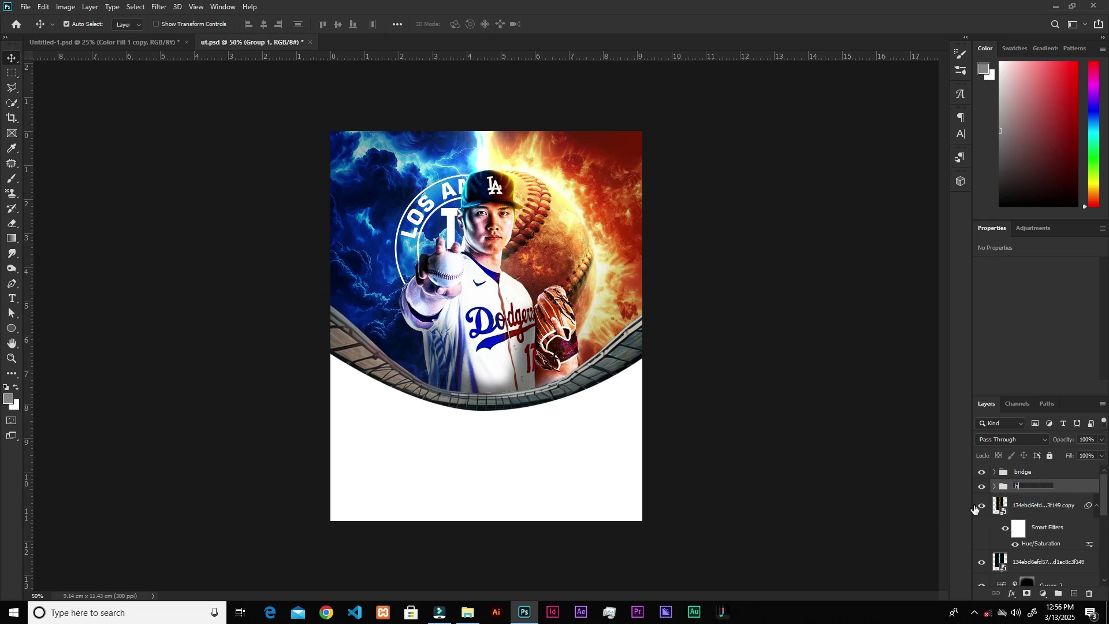
pyautogui.press('Return')
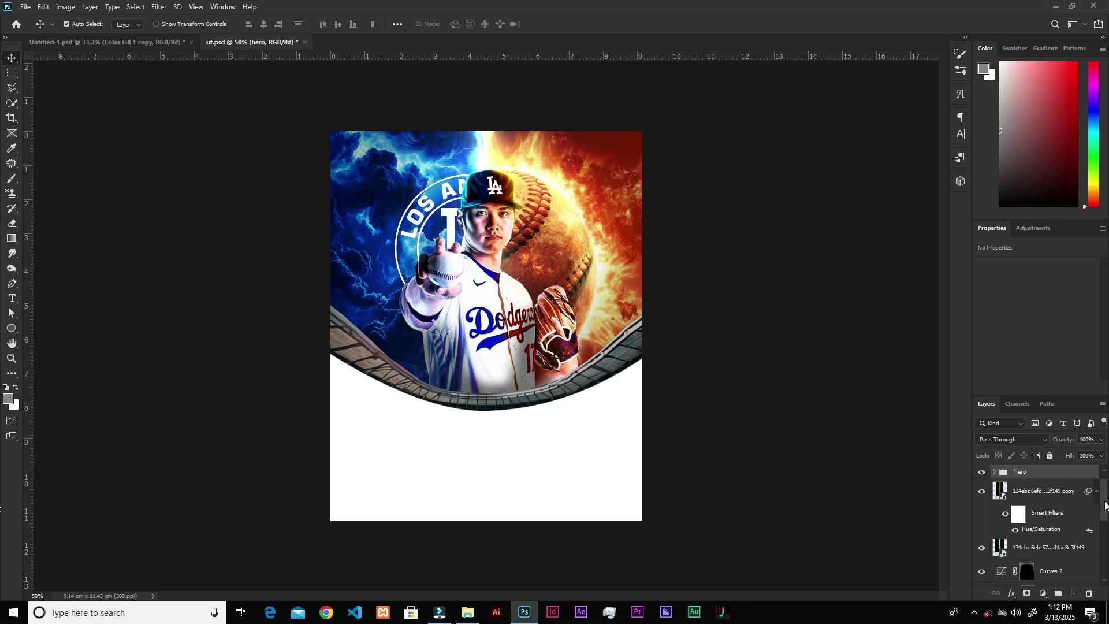
# - Identify the Los Angeles logo layer behind the player by toggling its visibility, and delete it
pyautogui.moveTo(1105, 506); pyautogui.dragTo(1084, 539)
pyautogui.click(1004, 541)
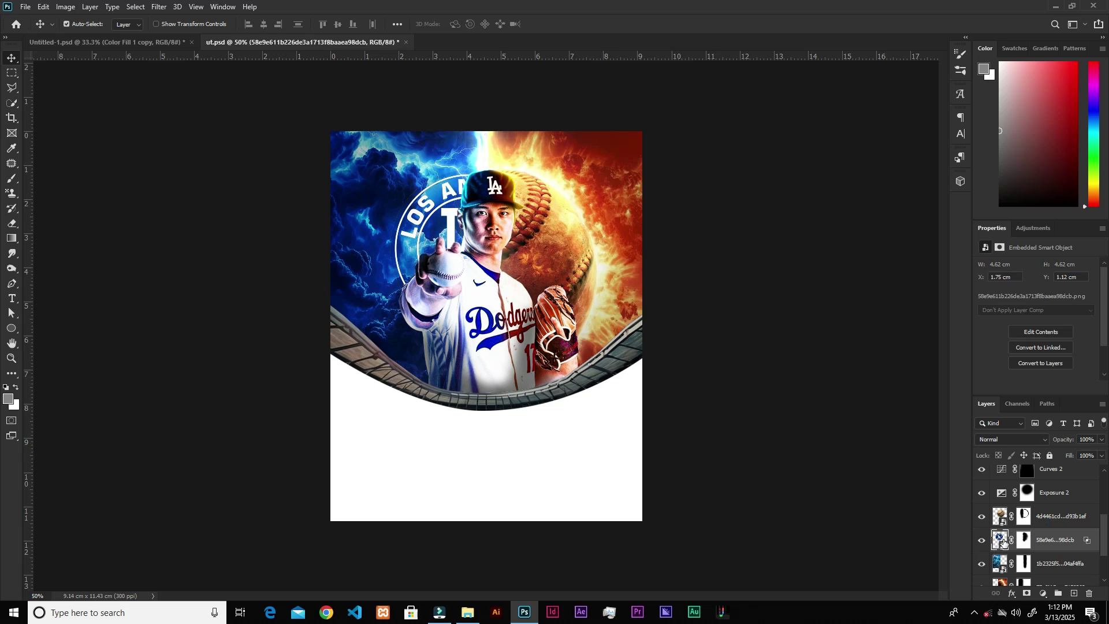
pyautogui.click(981, 540)
pyautogui.click(981, 541)
pyautogui.moveTo(1056, 541); pyautogui.dragTo(1090, 593)
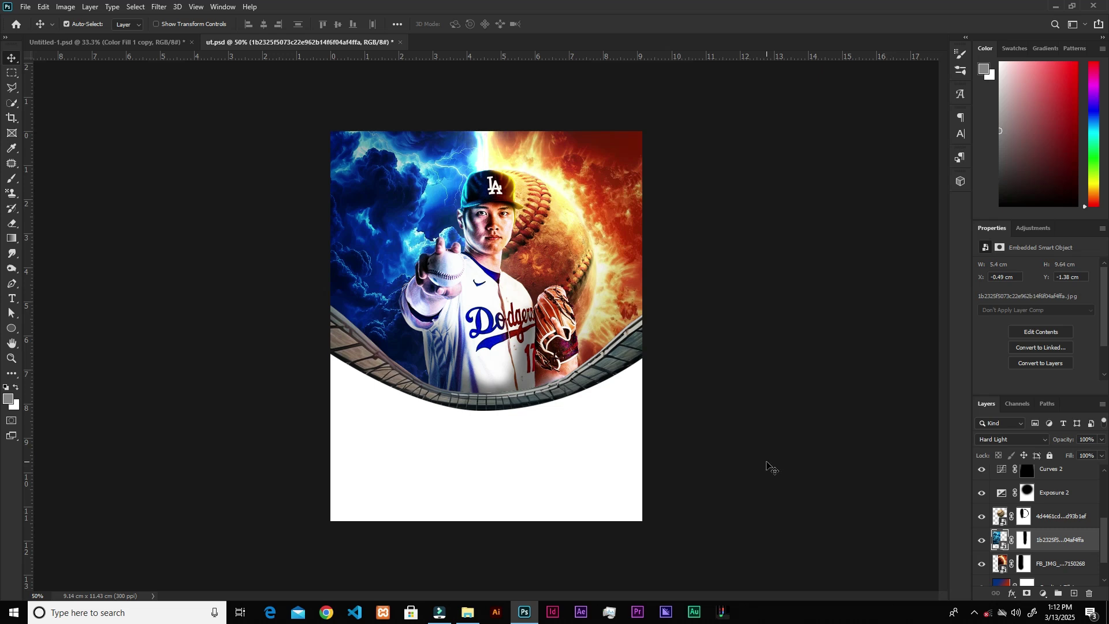
# - Collapse the hero group and check the baseball layer by toggling its visibility off and on
pyautogui.click(465, 240)
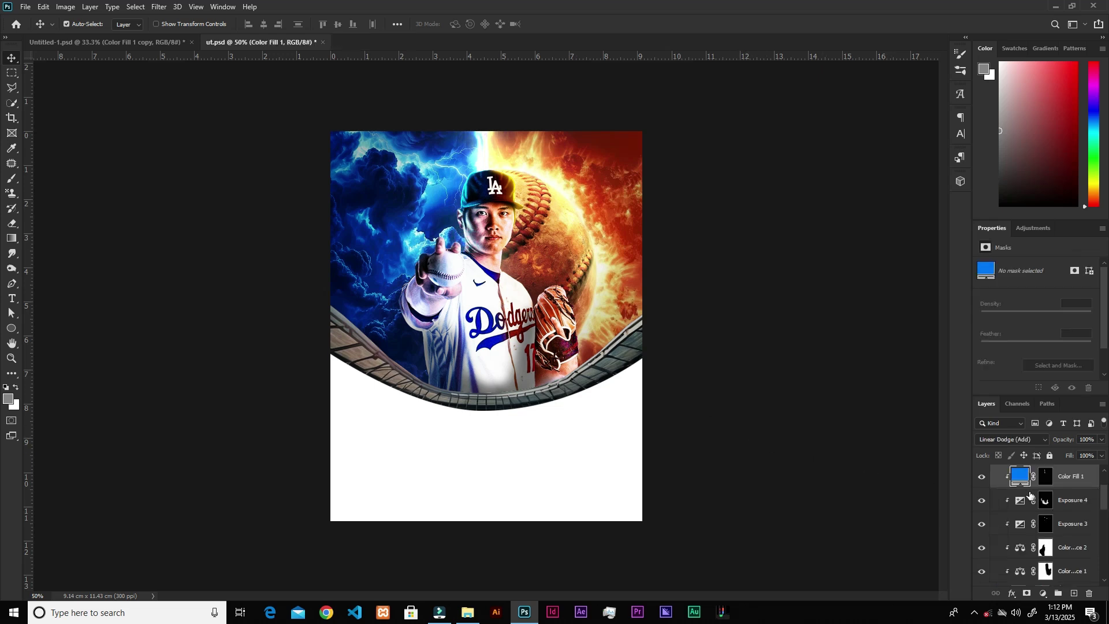
pyautogui.scroll(2, 1000, 501)
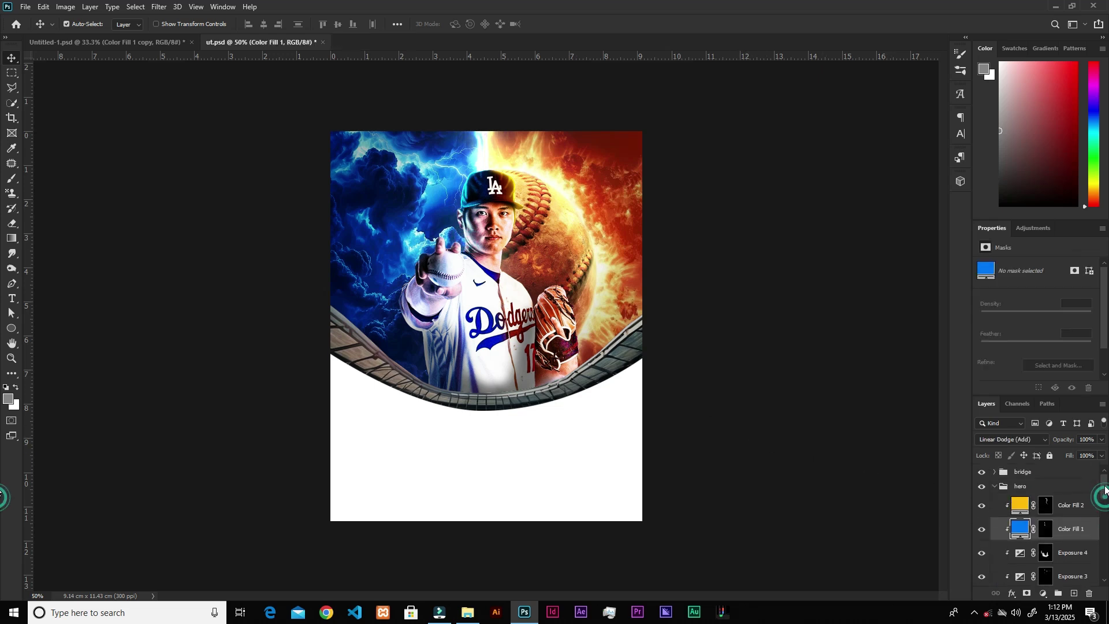
pyautogui.click(993, 488)
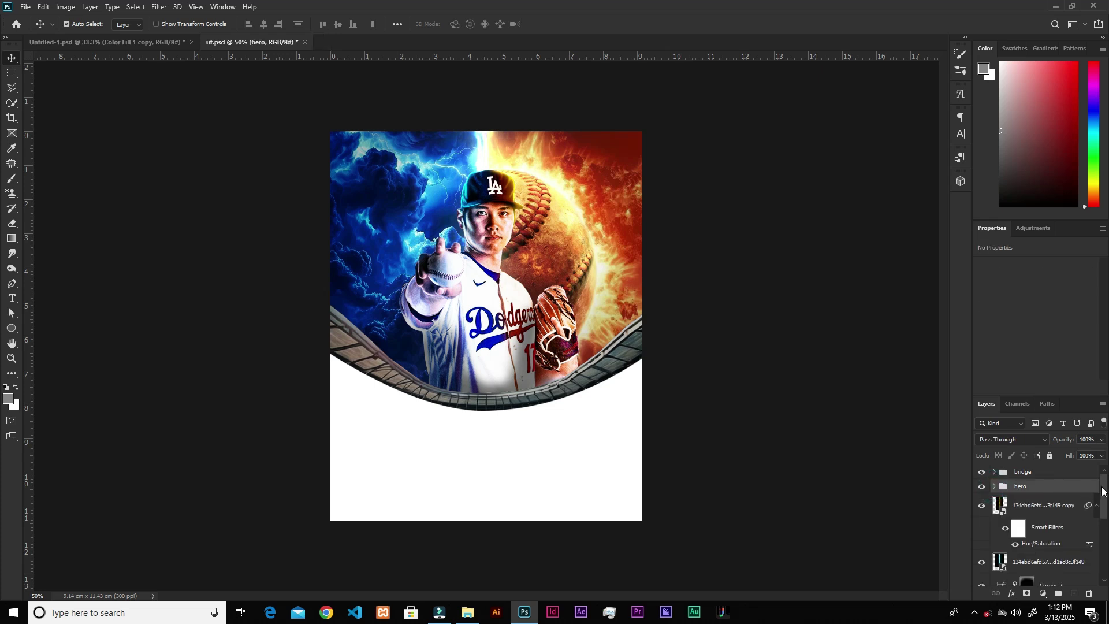
pyautogui.moveTo(1103, 491); pyautogui.dragTo(1098, 512)
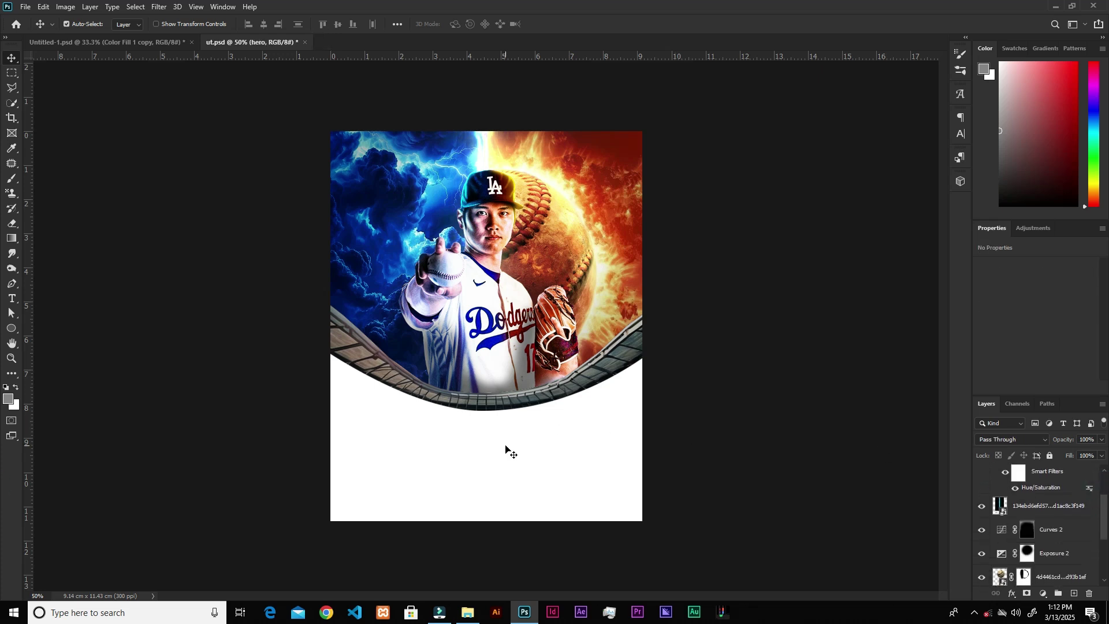
pyautogui.click(981, 577)
pyautogui.click(981, 579)
pyautogui.moveTo(1100, 519); pyautogui.dragTo(1099, 540)
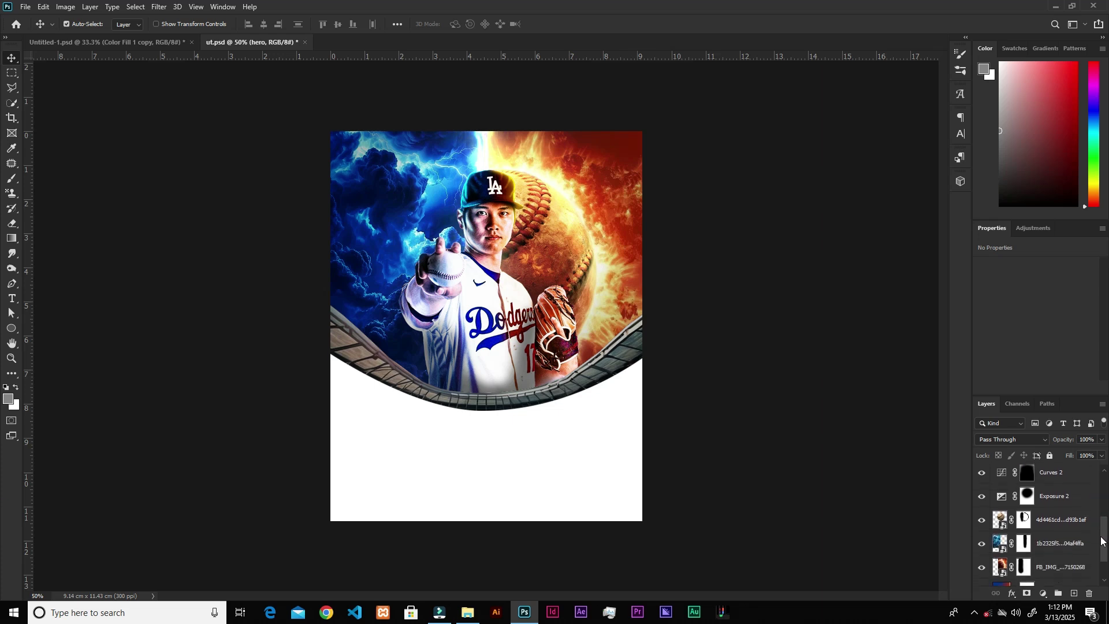
# - Place the moon image above the blue lightning layer, scaled to about 40.54% and positioned behind the player to match the baseball's outline
pyautogui.click(1070, 543)
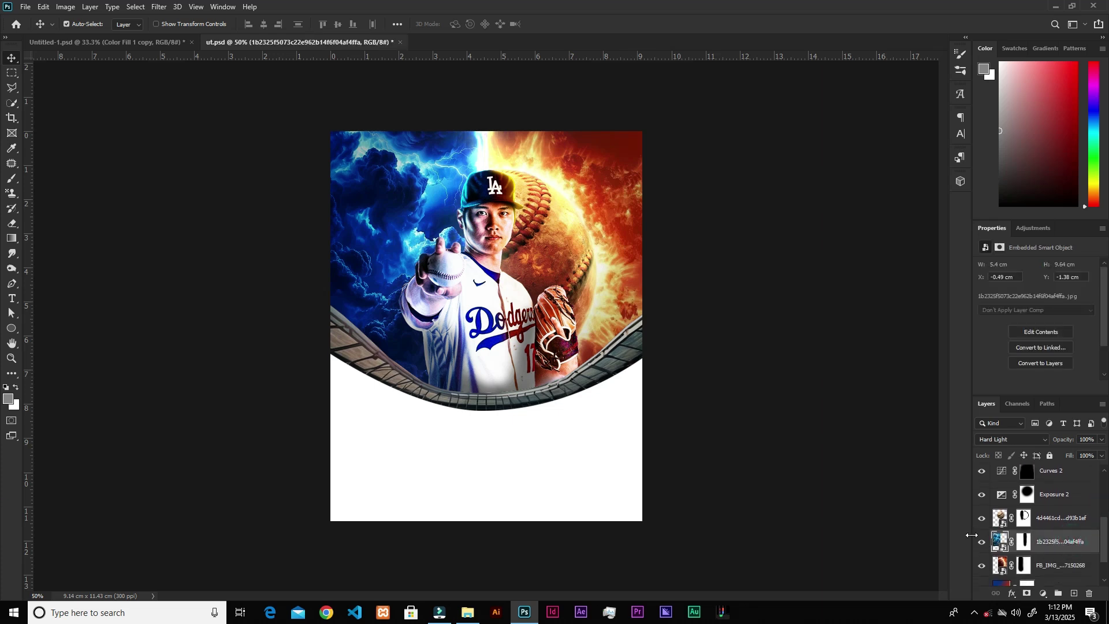
pyautogui.click(459, 612)
pyautogui.moveTo(814, 138); pyautogui.dragTo(493, 478)
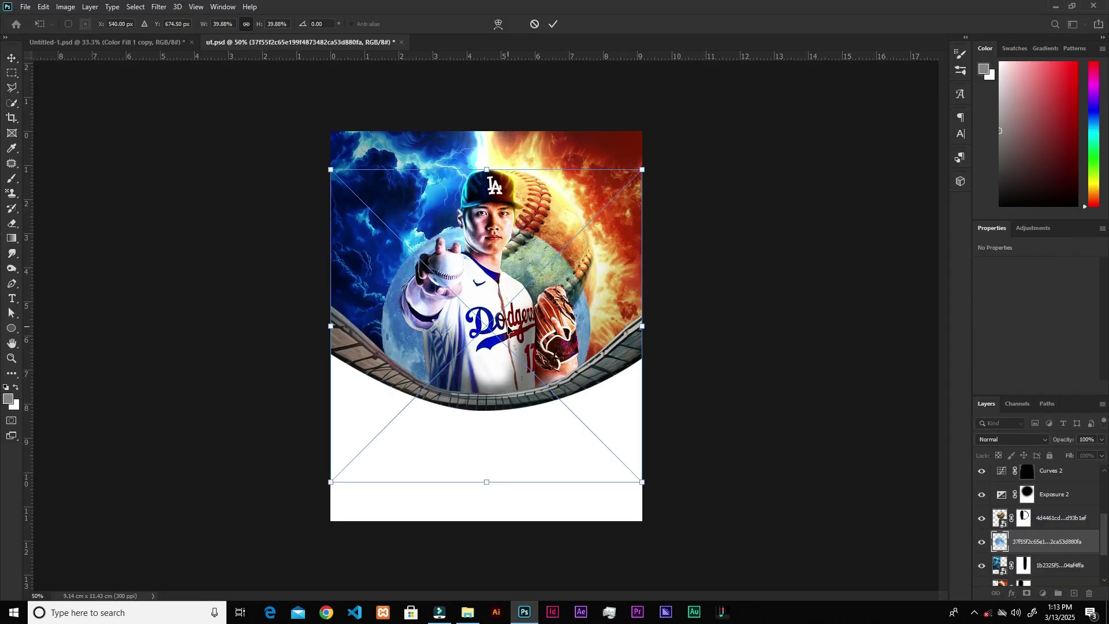
pyautogui.moveTo(554, 287); pyautogui.dragTo(538, 228)
pyautogui.moveTo(481, 424); pyautogui.dragTo(481, 429)
pyautogui.press('Down')
pyautogui.press('Down')
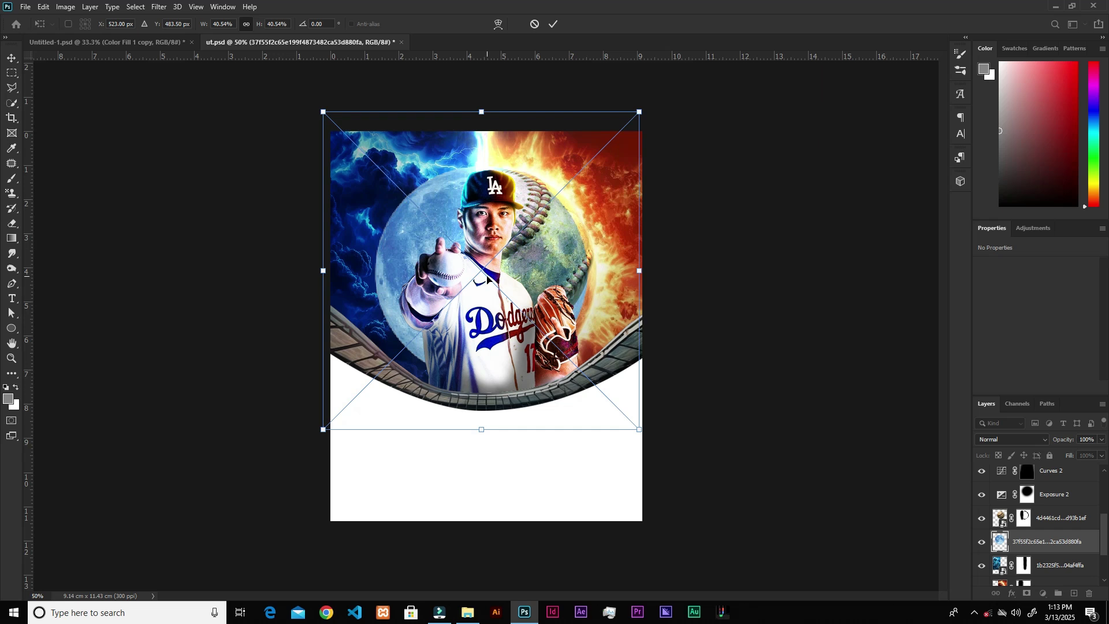
pyautogui.click(555, 26)
# - Add a layer mask to the moon and paint out its half on the fiery side with the Brush
pyautogui.click(1027, 594)
pyautogui.press('b')
pyautogui.moveTo(524, 175)
pyautogui.mouseDown()
pyautogui.moveTo(562, 244)
pyautogui.moveTo(535, 172)
pyautogui.moveTo(523, 192)
pyautogui.moveTo(564, 344)
pyautogui.moveTo(593, 272)
pyautogui.moveTo(558, 350)
pyautogui.moveTo(597, 254)
pyautogui.moveTo(581, 317)
pyautogui.moveTo(574, 204)
pyautogui.moveTo(577, 256)
pyautogui.moveTo(566, 205)
pyautogui.moveTo(549, 191)
pyautogui.moveTo(533, 207)
pyautogui.moveTo(523, 167)
pyautogui.moveTo(512, 170)
pyautogui.moveTo(501, 298)
pyautogui.moveTo(525, 265)
pyautogui.moveTo(542, 283)
pyautogui.moveTo(534, 257)
pyautogui.moveTo(564, 246)
pyautogui.moveTo(549, 265)
pyautogui.moveTo(544, 191)
pyautogui.moveTo(510, 175)
pyautogui.moveTo(569, 289)
pyautogui.moveTo(557, 346)
pyautogui.moveTo(509, 312)
pyautogui.moveTo(522, 363)
pyautogui.moveTo(534, 361)
pyautogui.moveTo(534, 261)
pyautogui.moveTo(583, 236)
pyautogui.moveTo(566, 201)
pyautogui.moveTo(523, 369)
pyautogui.mouseUp()
# - Refine the moon's layer mask along its outer edge on the blue side using a smaller brush
pyautogui.hotkey('ctrl', '+')
pyautogui.hotkey('ctrl', '+')
pyautogui.moveTo(352, 138); pyautogui.dragTo(491, 318)
pyautogui.press('[')
pyautogui.press('[')
pyautogui.press('[')
pyautogui.press('[')
pyautogui.press('[')
pyautogui.press('[')
pyautogui.press('[')
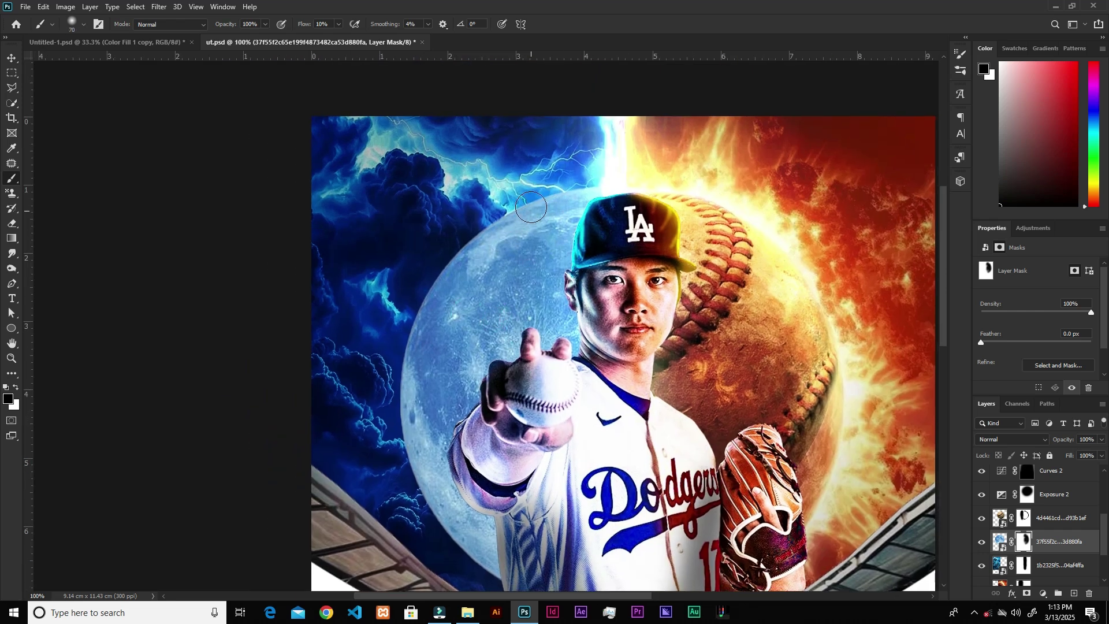
pyautogui.moveTo(502, 213)
pyautogui.mouseDown()
pyautogui.moveTo(403, 329)
pyautogui.moveTo(432, 526)
pyautogui.moveTo(456, 557)
pyautogui.moveTo(404, 318)
pyautogui.mouseUp()
pyautogui.hotkey('ctrl', '-')
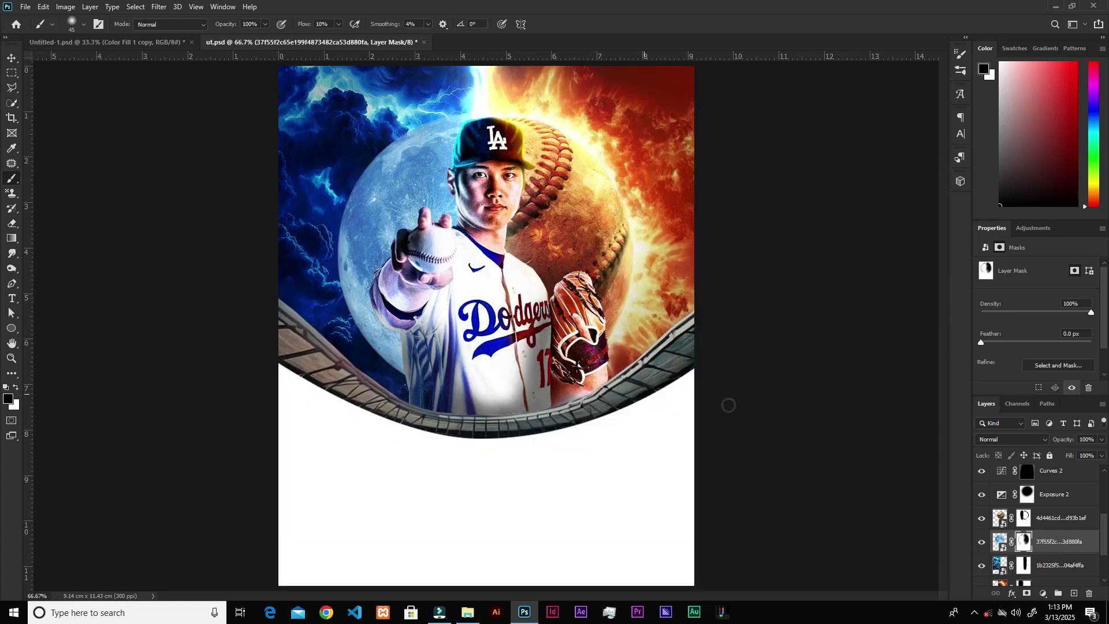
# - Duplicate the baseball layer, flip the copy horizontally, and fit it over the moon at about 101.33% scale
pyautogui.click(1063, 523)
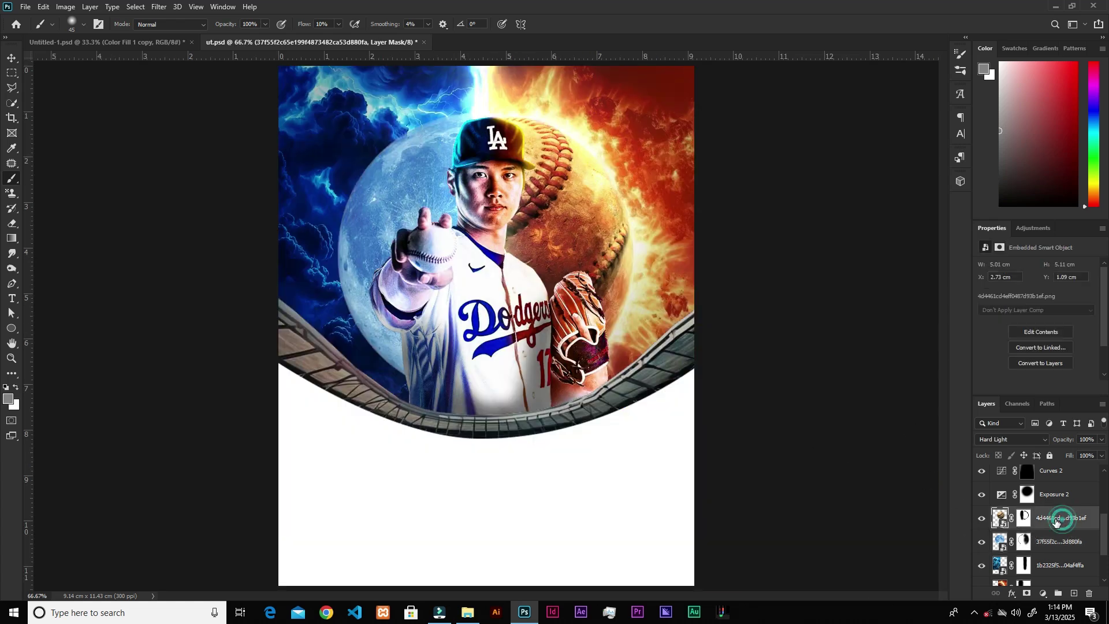
pyautogui.hotkey('ctrl', 'j')
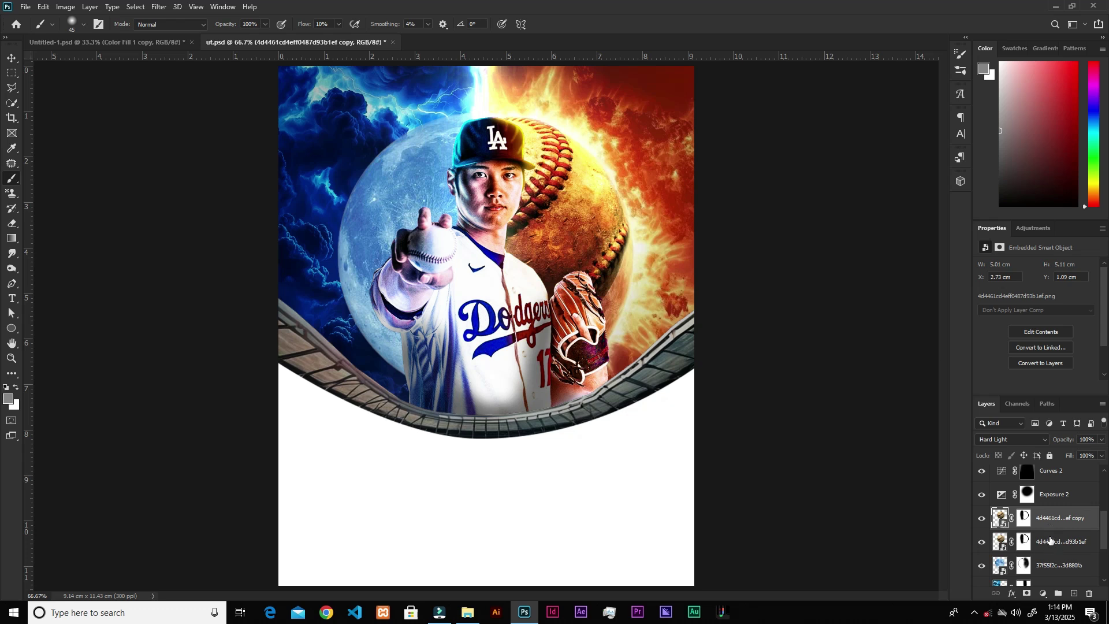
pyautogui.hotkey('ctrl', 't')
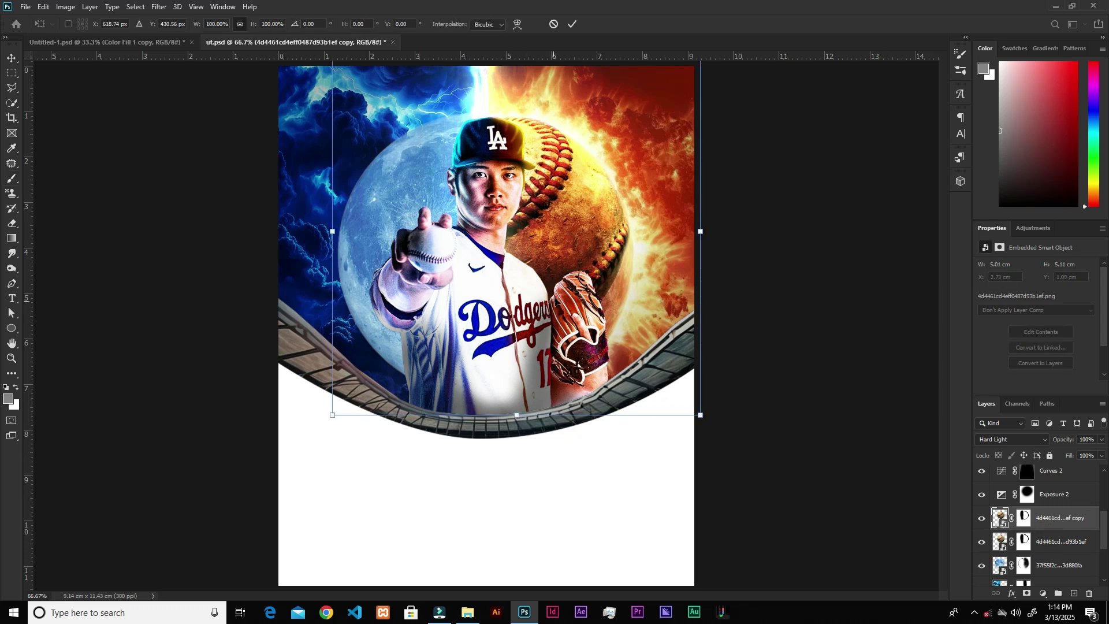
pyautogui.rightClick(584, 239)
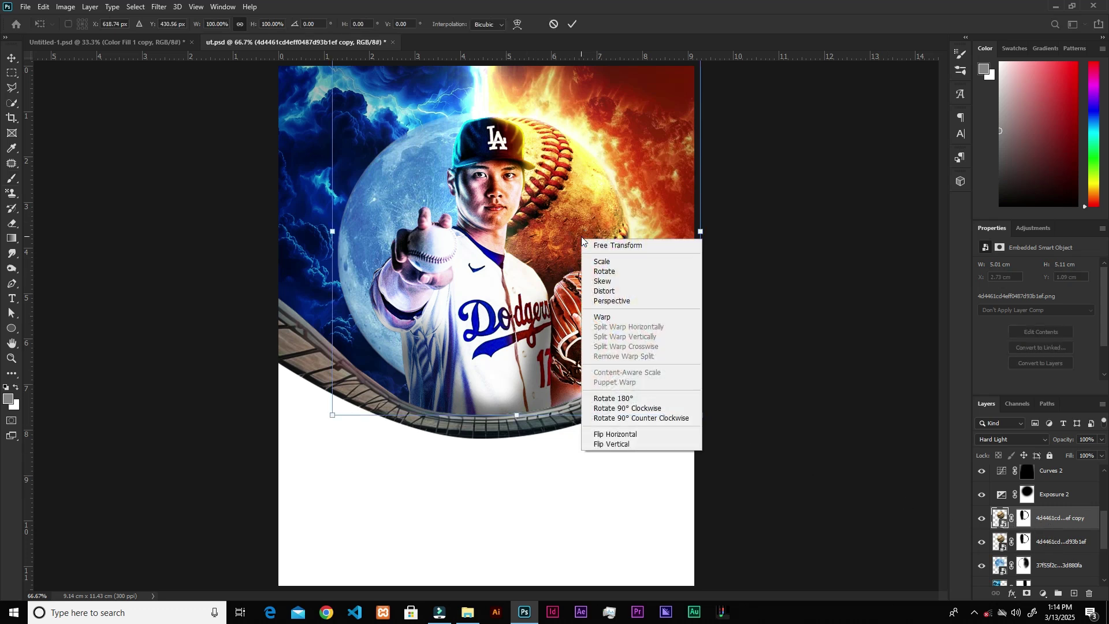
pyautogui.click(603, 429)
pyautogui.moveTo(561, 250); pyautogui.dragTo(513, 249)
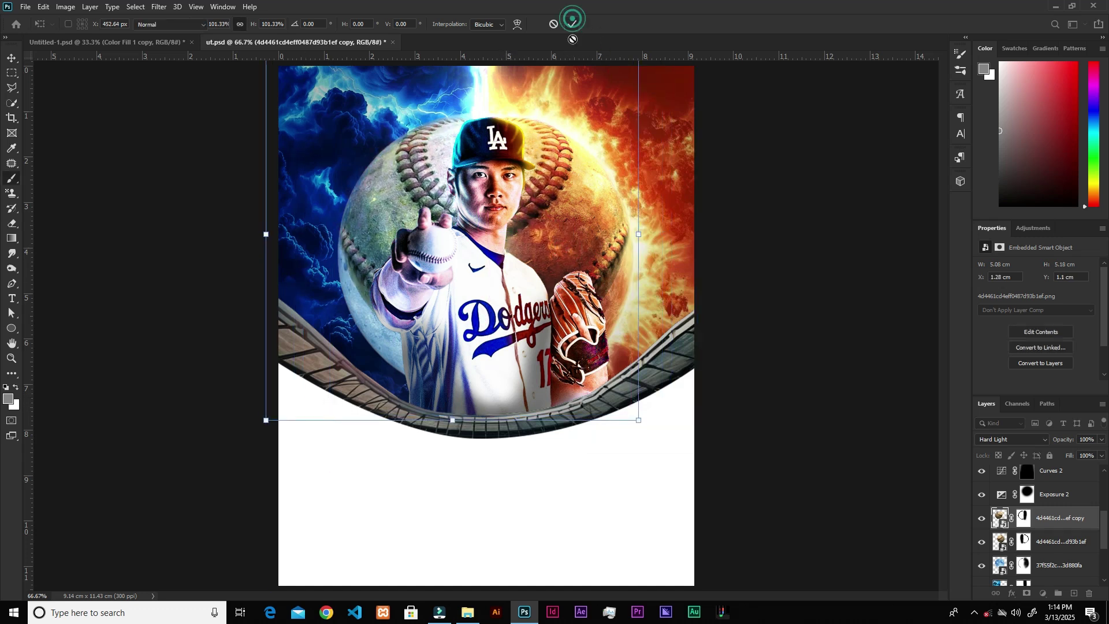
pyautogui.click(572, 24)
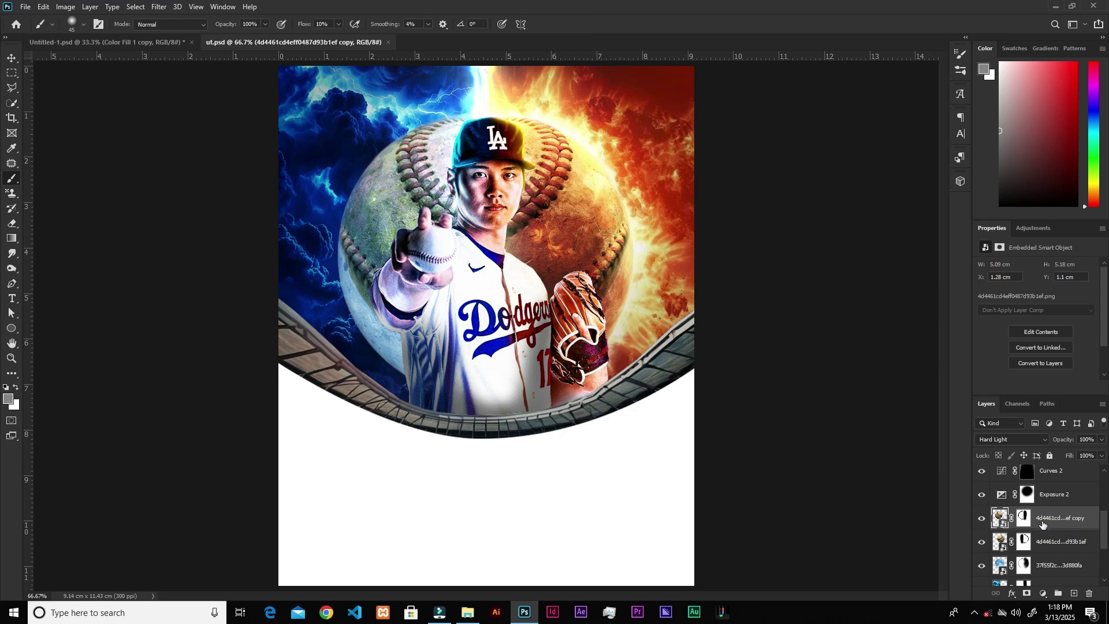
# - Apply Hue/Saturation to the baseball copy, setting the saturation of both Reds and Yellows to -100
pyautogui.hotkey('ctrl', 'u')
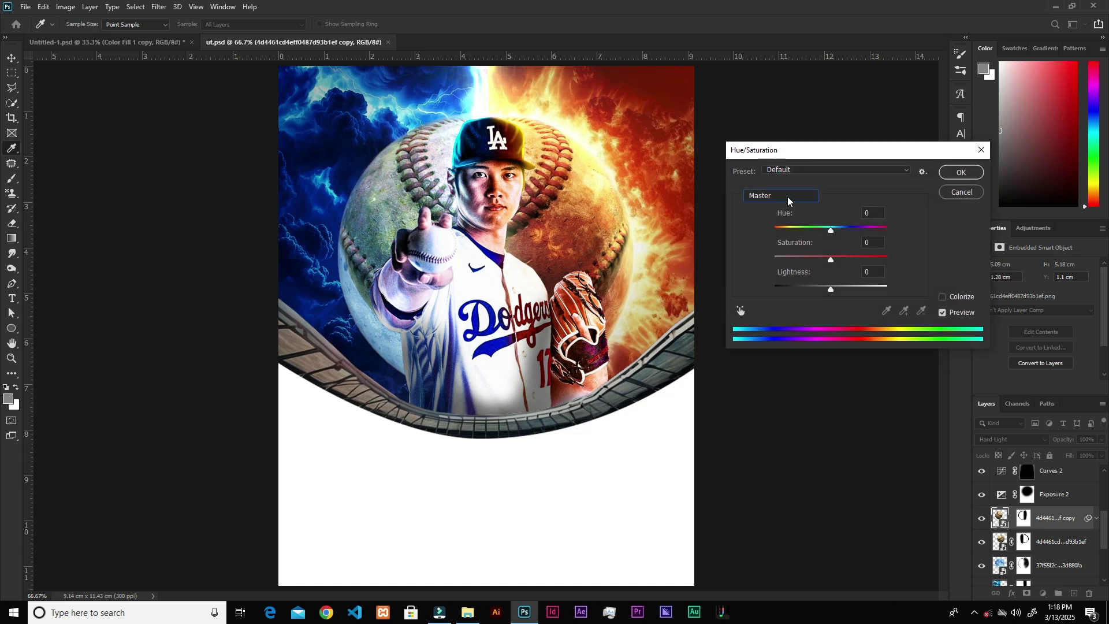
pyautogui.click(788, 196)
pyautogui.click(763, 218)
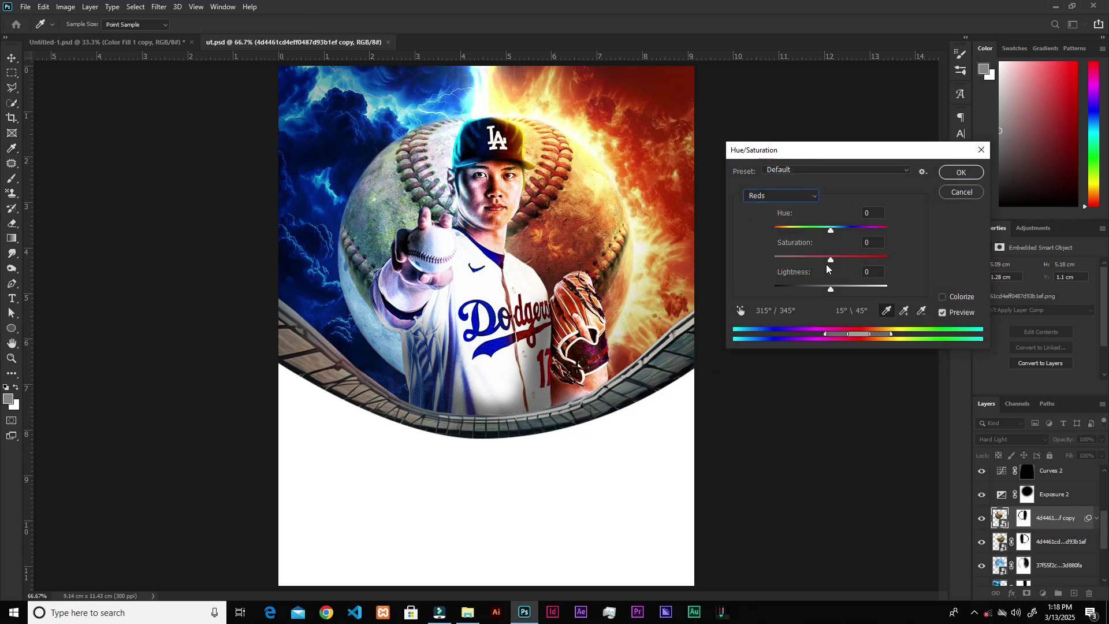
pyautogui.moveTo(830, 259); pyautogui.dragTo(716, 263)
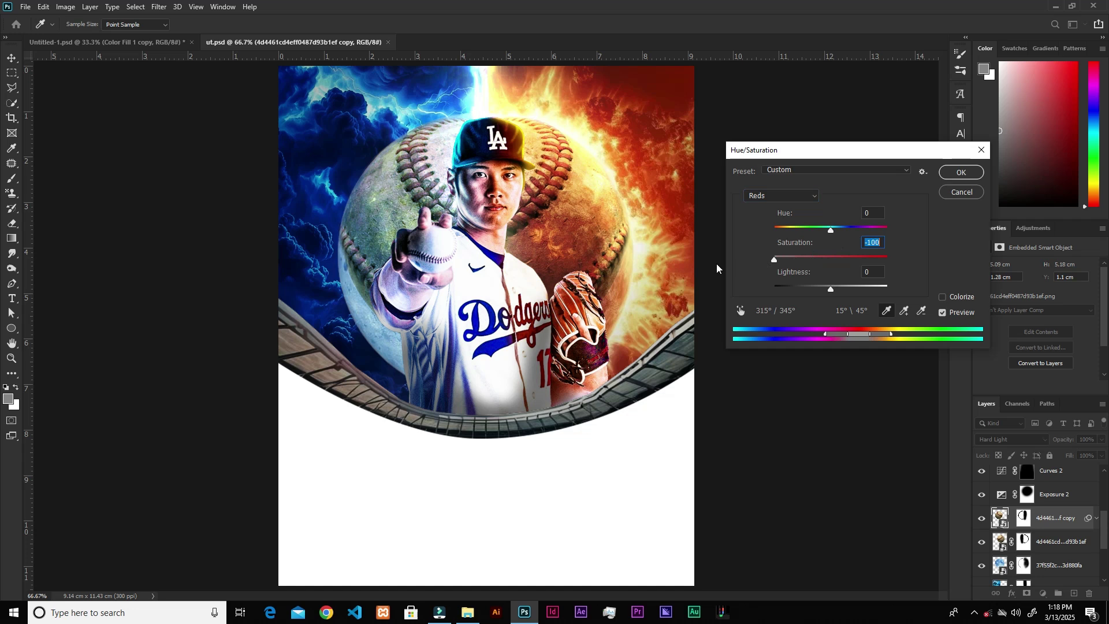
pyautogui.click(788, 198)
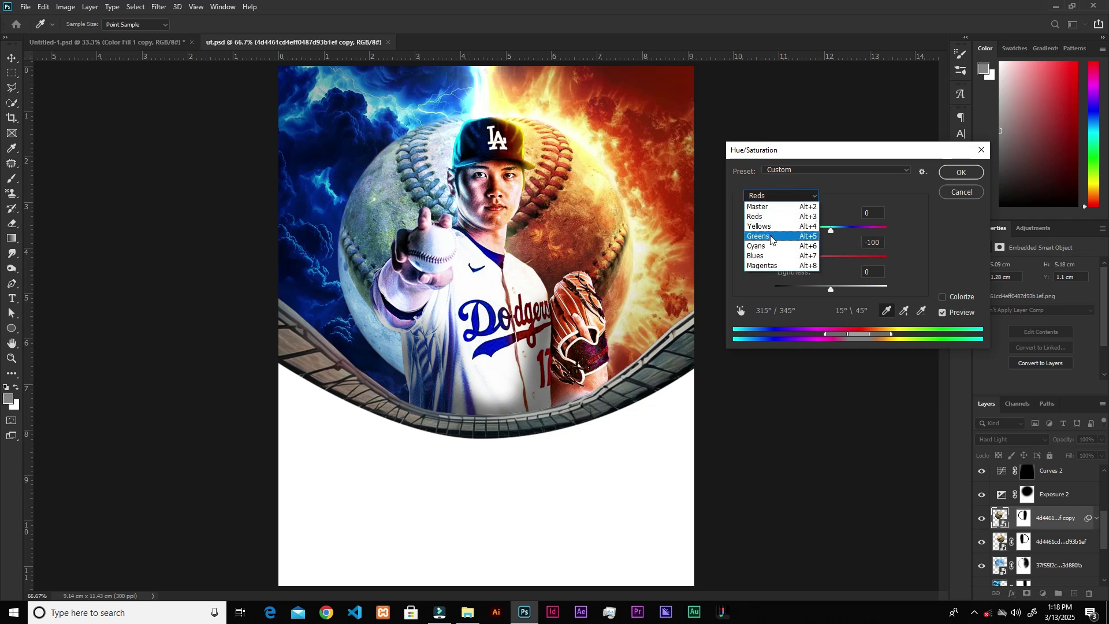
pyautogui.click(761, 226)
pyautogui.moveTo(825, 259); pyautogui.dragTo(699, 254)
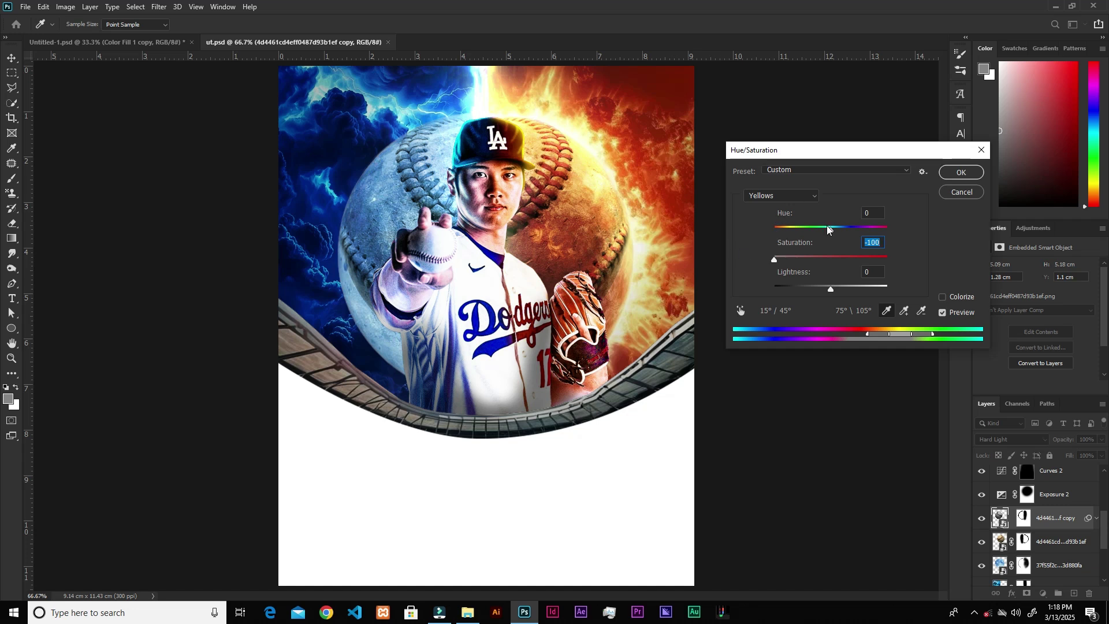
pyautogui.click(960, 172)
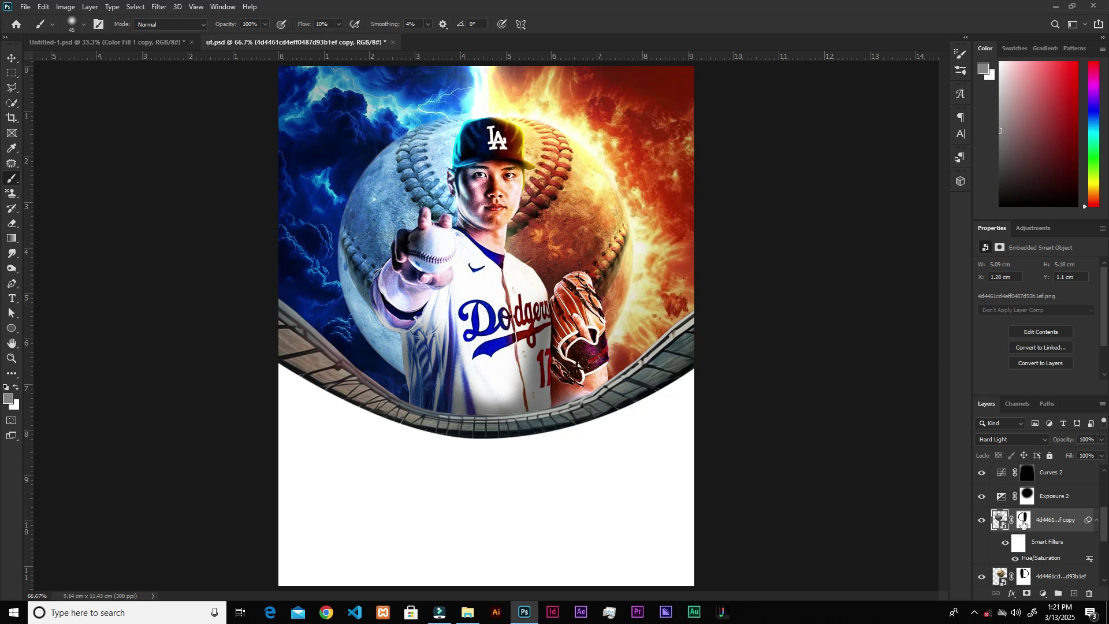
# - Paint on the baseball copy's layer mask to blend its lower edge beside the player's elbow into the moon, with brush flow at 29%
pyautogui.click(1024, 522)
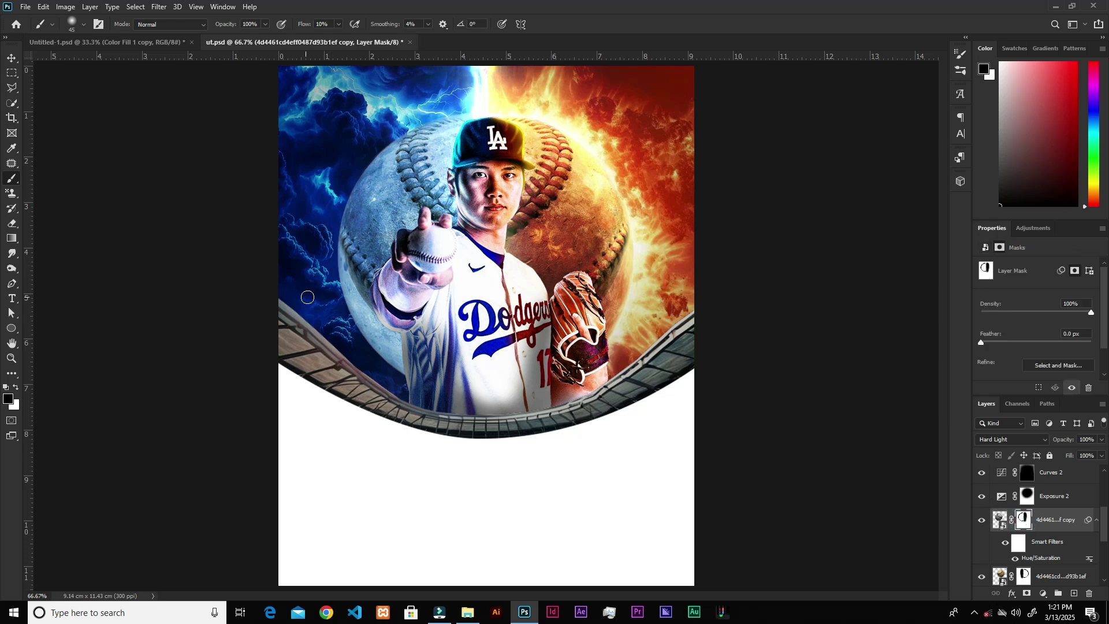
pyautogui.scroll(4, 355, 312)
pyautogui.press(']')
pyautogui.press(']')
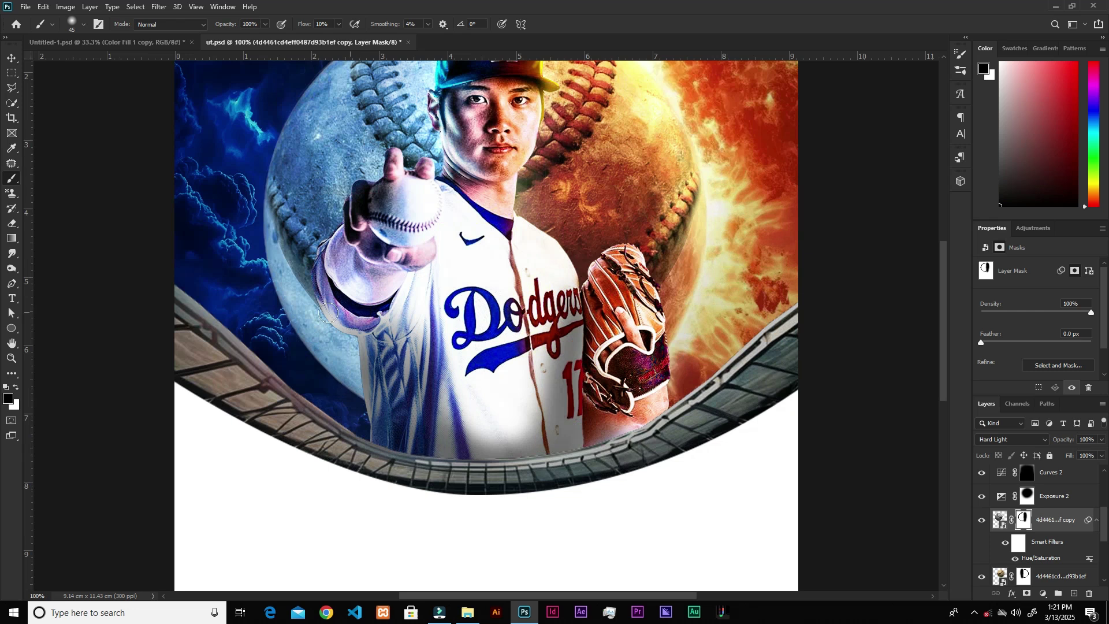
pyautogui.press('[')
pyautogui.press('[')
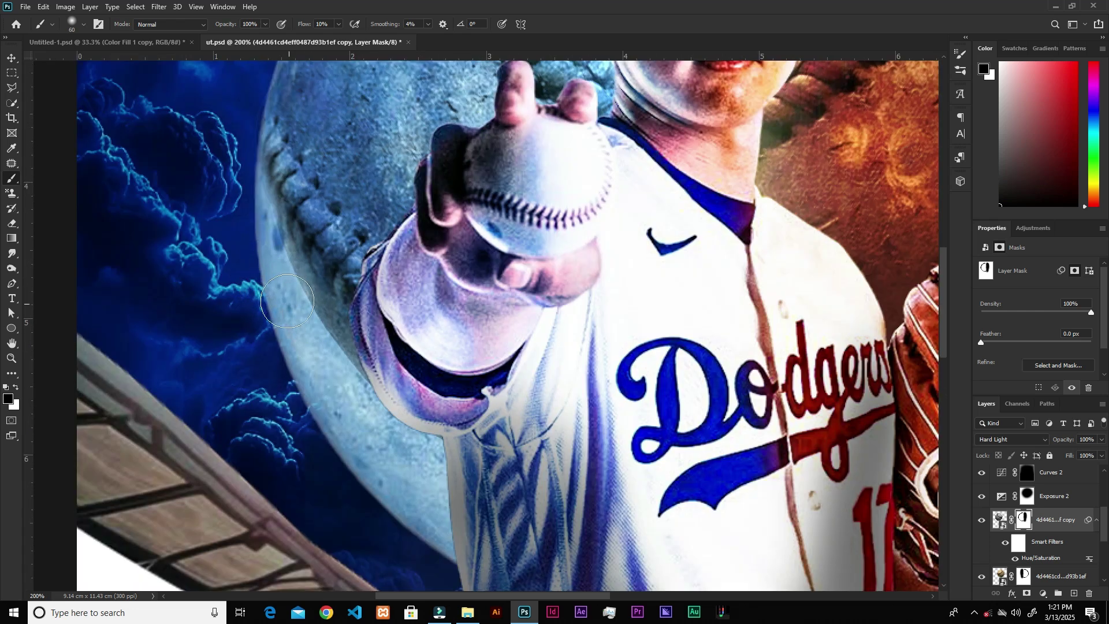
pyautogui.moveTo(342, 323)
pyautogui.mouseDown()
pyautogui.moveTo(354, 369)
pyautogui.moveTo(278, 277)
pyautogui.moveTo(260, 222)
pyautogui.moveTo(301, 309)
pyautogui.mouseUp()
pyautogui.press('[')
pyautogui.hotkey('shift', '2')
pyautogui.hotkey('shift', '9')
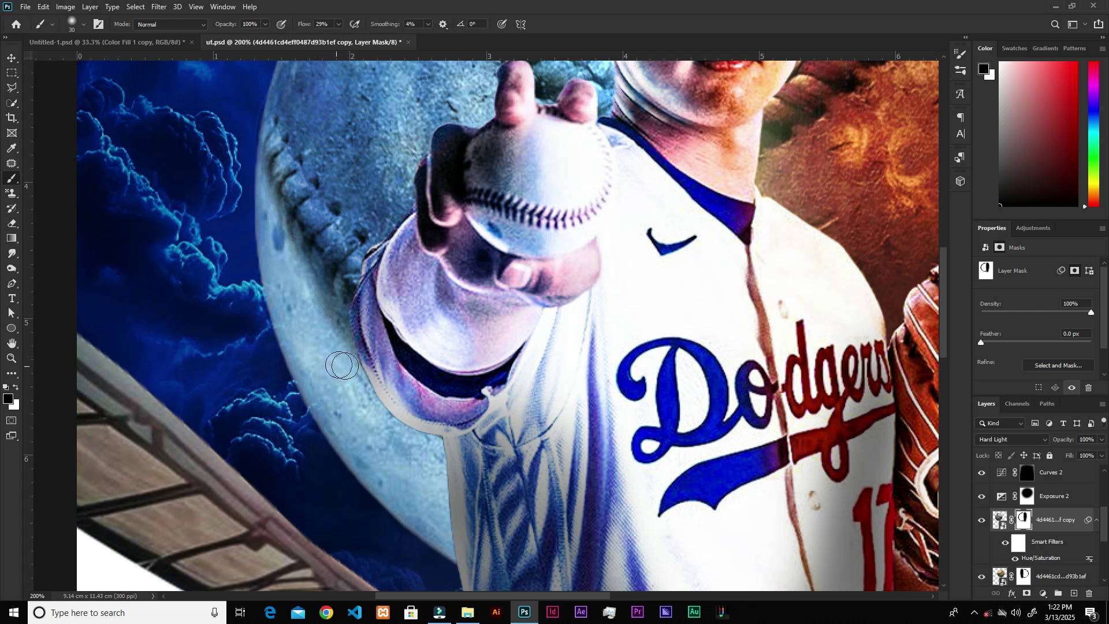
pyautogui.scroll(-5, 489, 380)
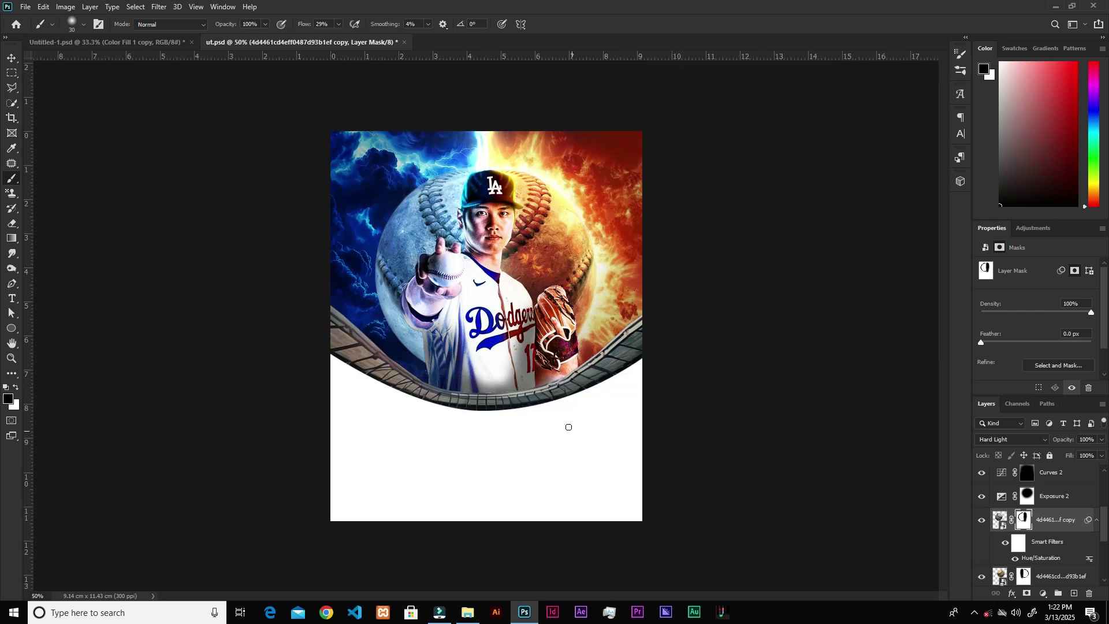
# - Set the moon layer's blend mode to Lighter Color
pyautogui.press('v')
pyautogui.moveTo(1105, 530); pyautogui.dragTo(1103, 551)
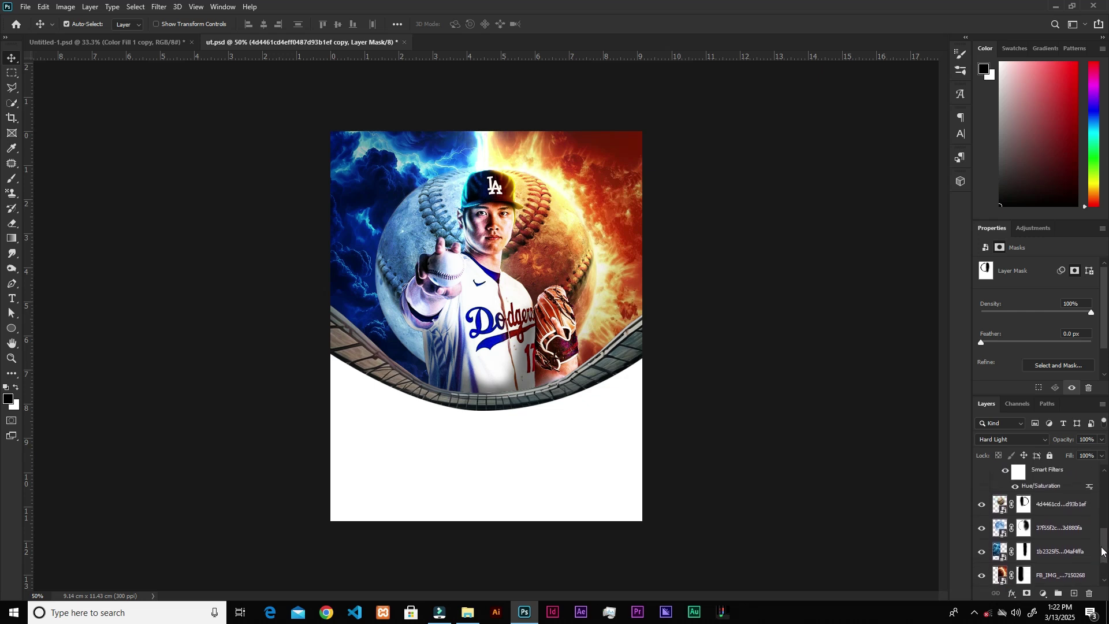
pyautogui.click(1002, 528)
pyautogui.click(1011, 442)
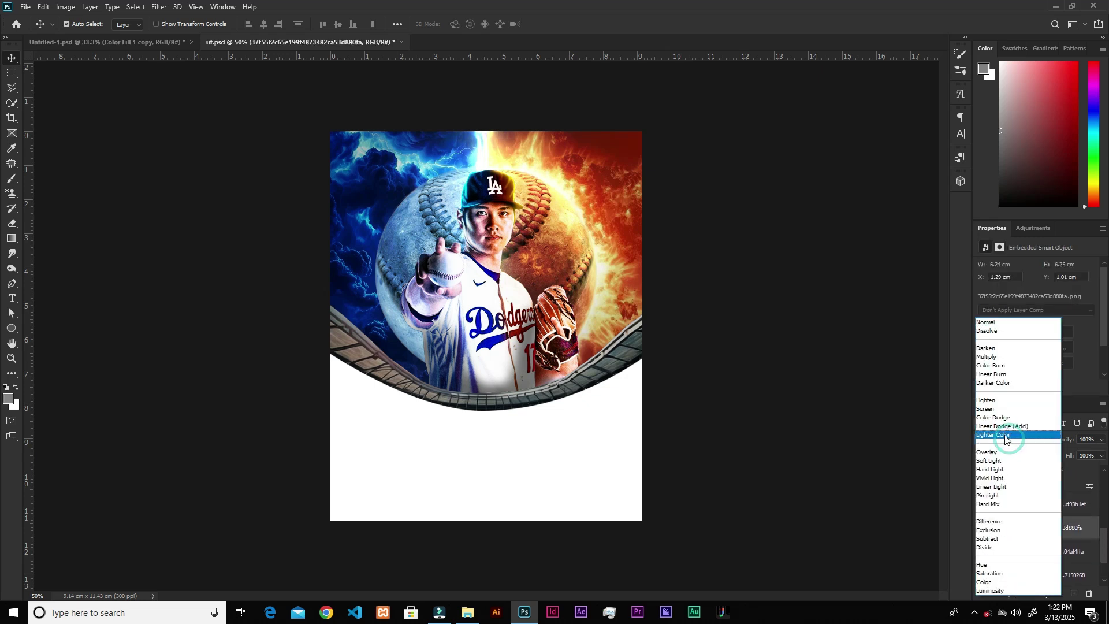
pyautogui.click(998, 438)
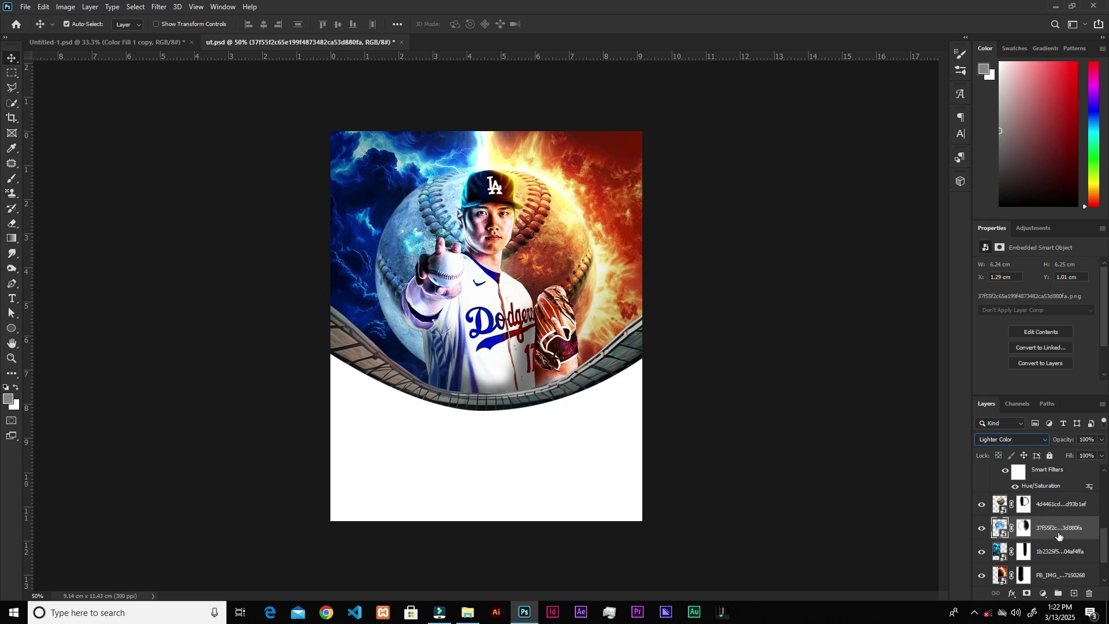
# - Clip a Curves adjustment to the moon layer, bend its RGB curve down to darken it, and invert its mask to black
pyautogui.click(1043, 595)
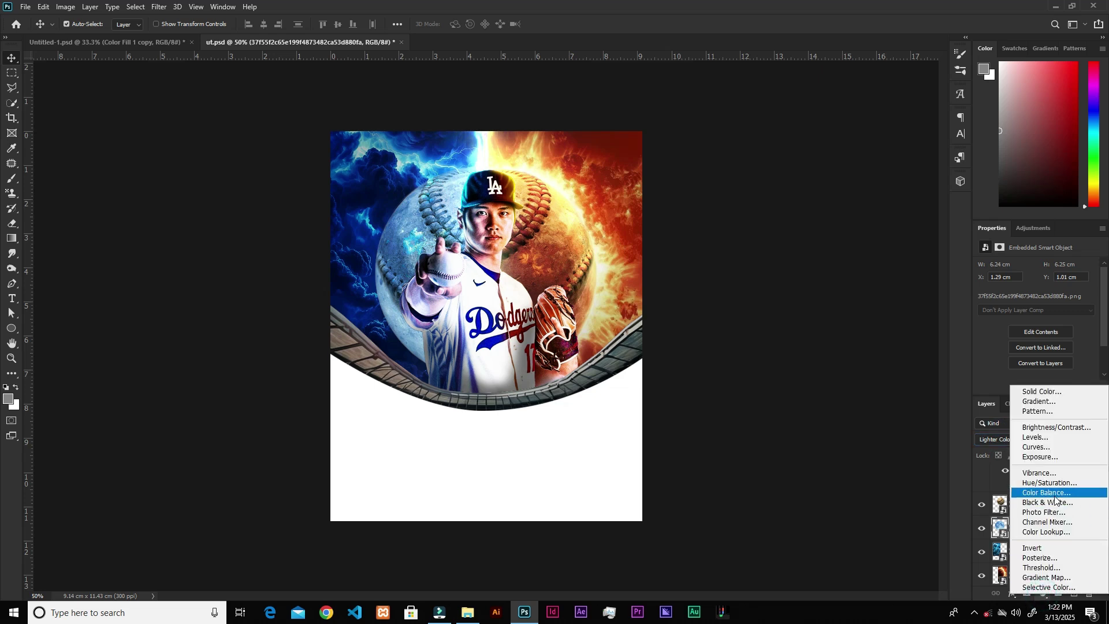
pyautogui.click(1040, 447)
pyautogui.click(1024, 388)
pyautogui.moveTo(1039, 346); pyautogui.dragTo(1058, 358)
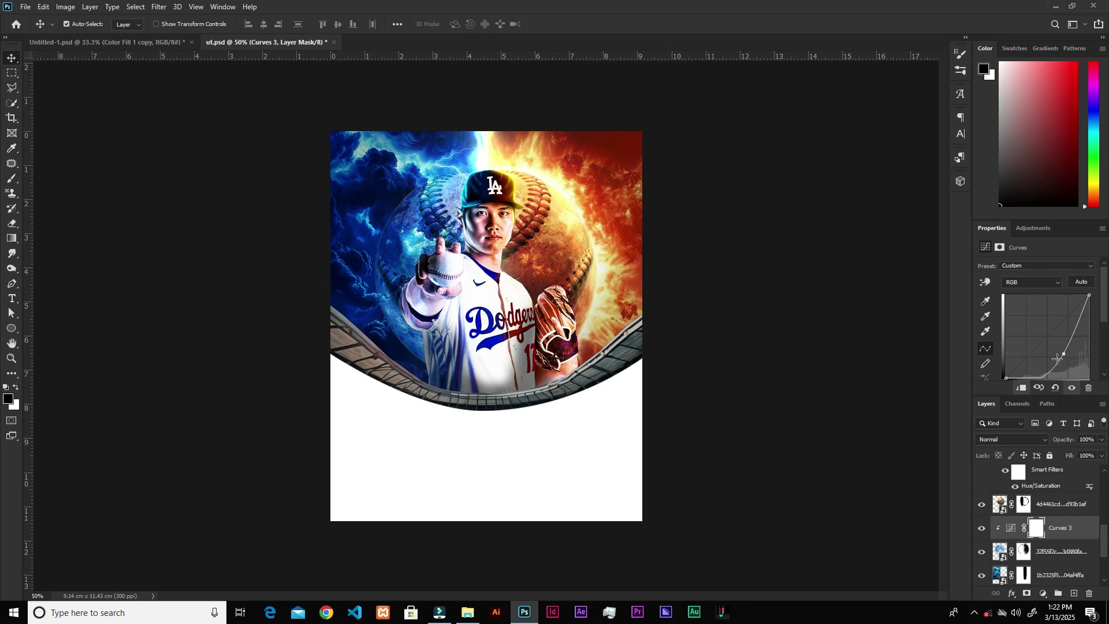
pyautogui.hotkey('ctrl', 'i')
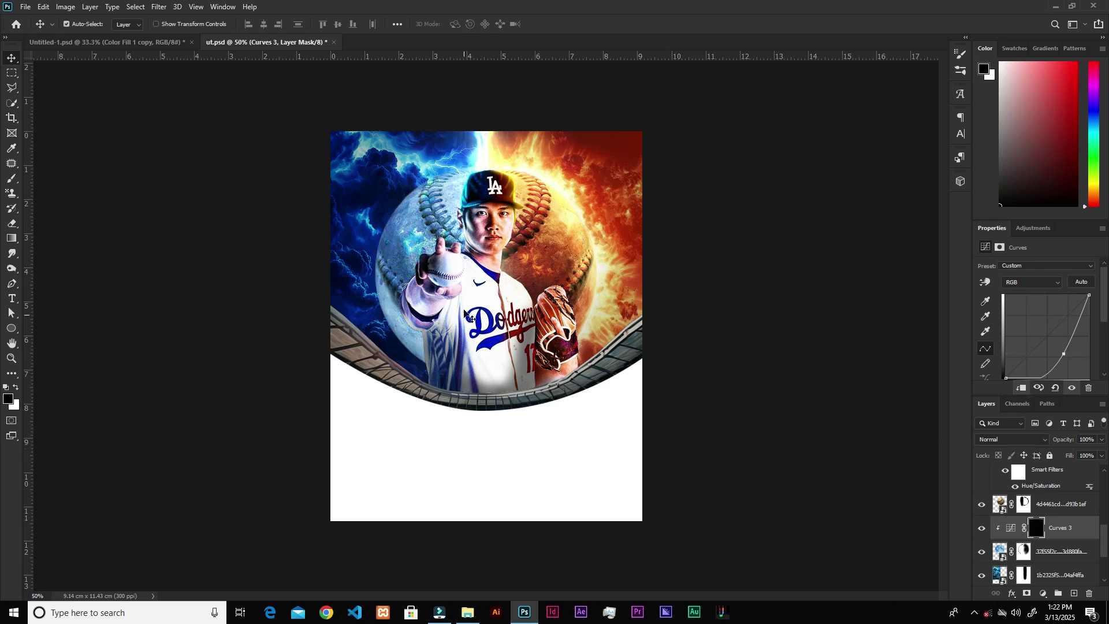
# - Paint white on the Curves mask to darken the moon's lower blue side, lowering the brush flow to 11%
pyautogui.press('b')
pyautogui.press(']')
pyautogui.press(']')
pyautogui.press(']')
pyautogui.press('x')
pyautogui.moveTo(374, 282)
pyautogui.mouseDown()
pyautogui.moveTo(376, 326)
pyautogui.moveTo(413, 356)
pyautogui.mouseUp()
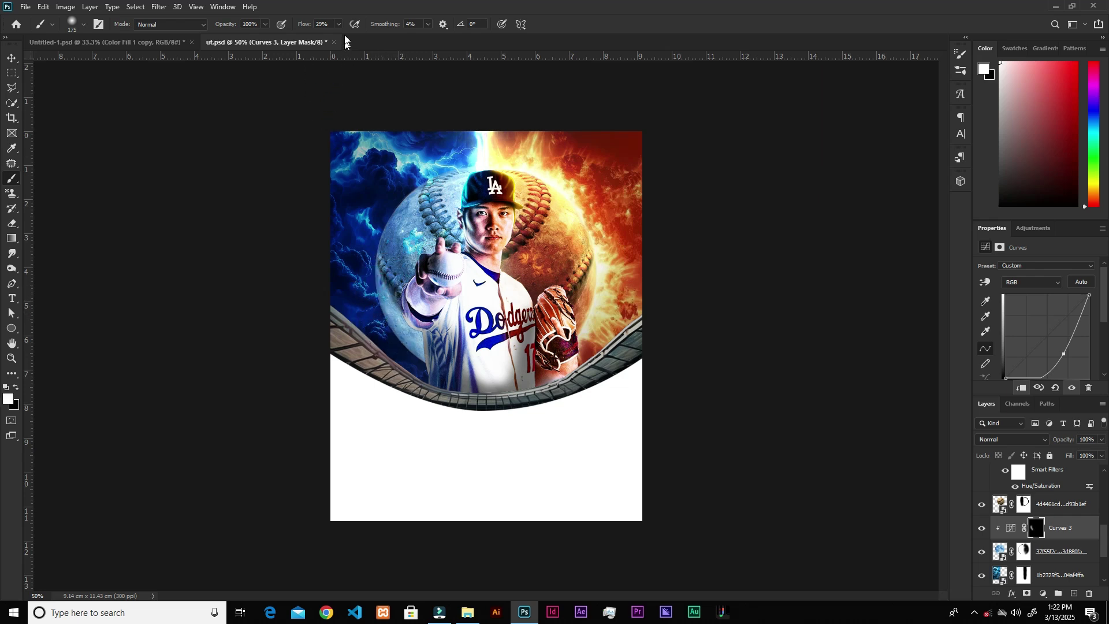
pyautogui.moveTo(339, 25); pyautogui.dragTo(332, 34)
pyautogui.moveTo(433, 347)
pyautogui.mouseDown()
pyautogui.moveTo(384, 293)
pyautogui.moveTo(375, 300)
pyautogui.moveTo(376, 286)
pyautogui.moveTo(405, 341)
pyautogui.mouseUp()
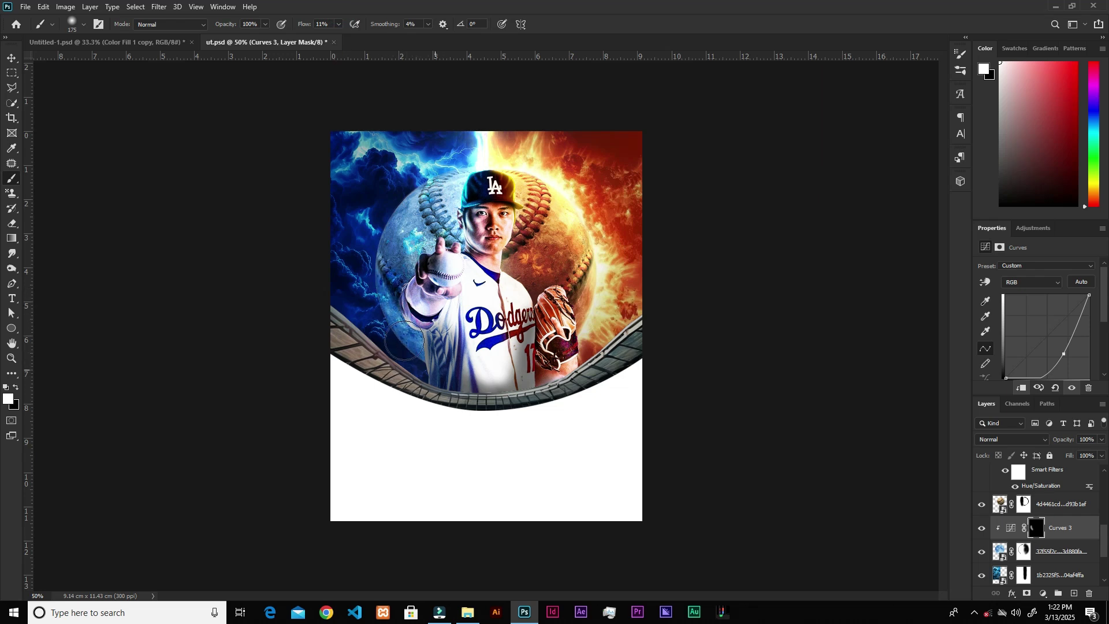
pyautogui.press('v')
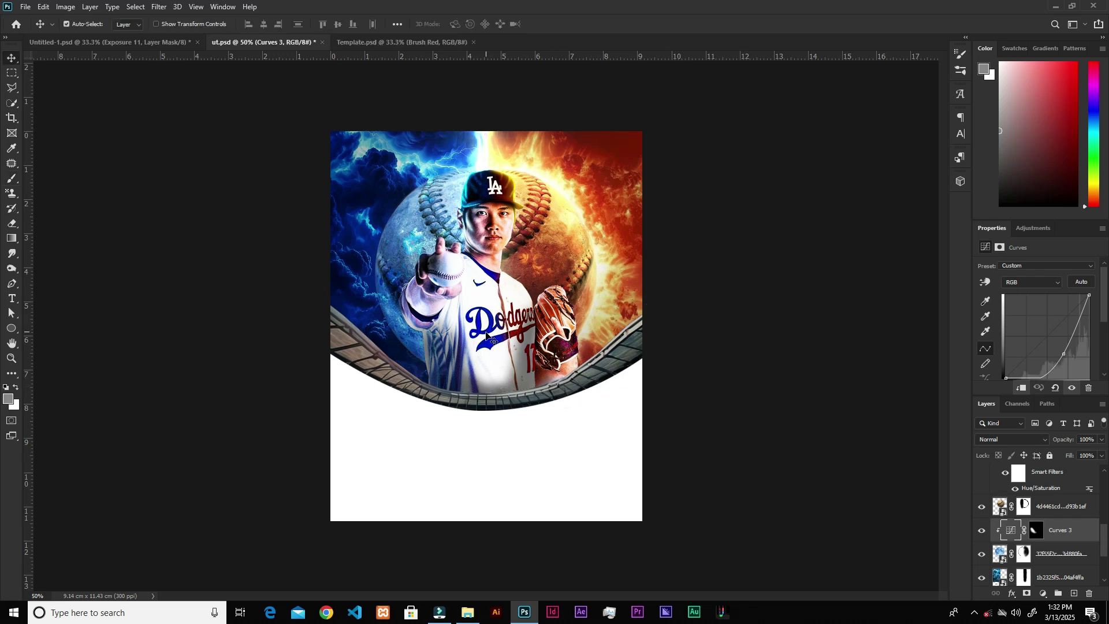
# - Create a new layer directly below the hero group and choose white as the brush colour
pyautogui.scroll(2, 486, 333)
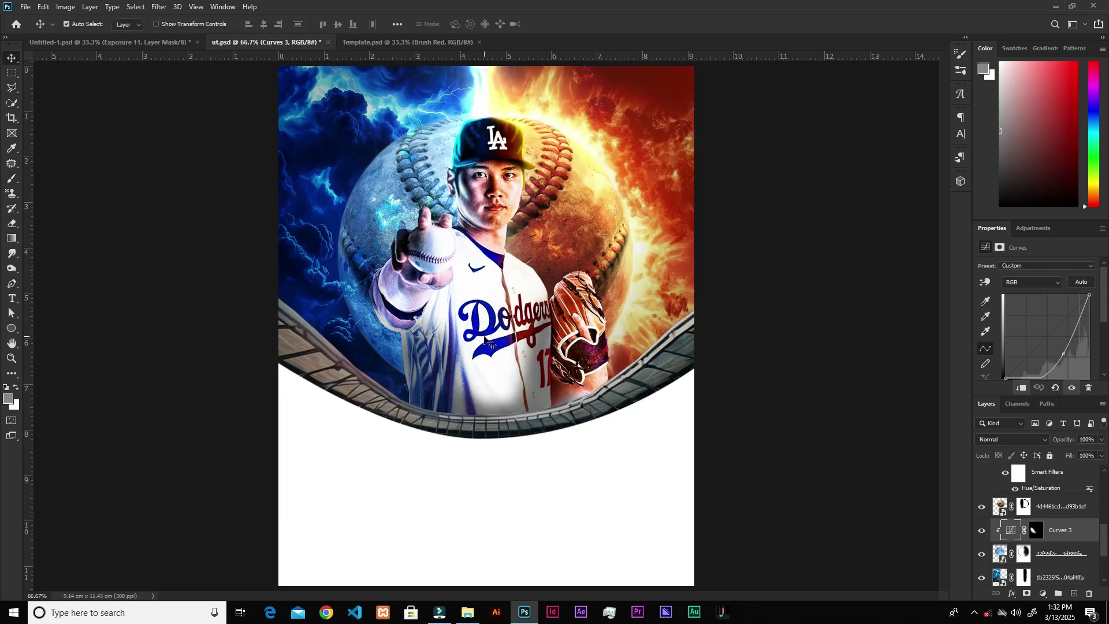
pyautogui.moveTo(1103, 540); pyautogui.dragTo(1106, 477)
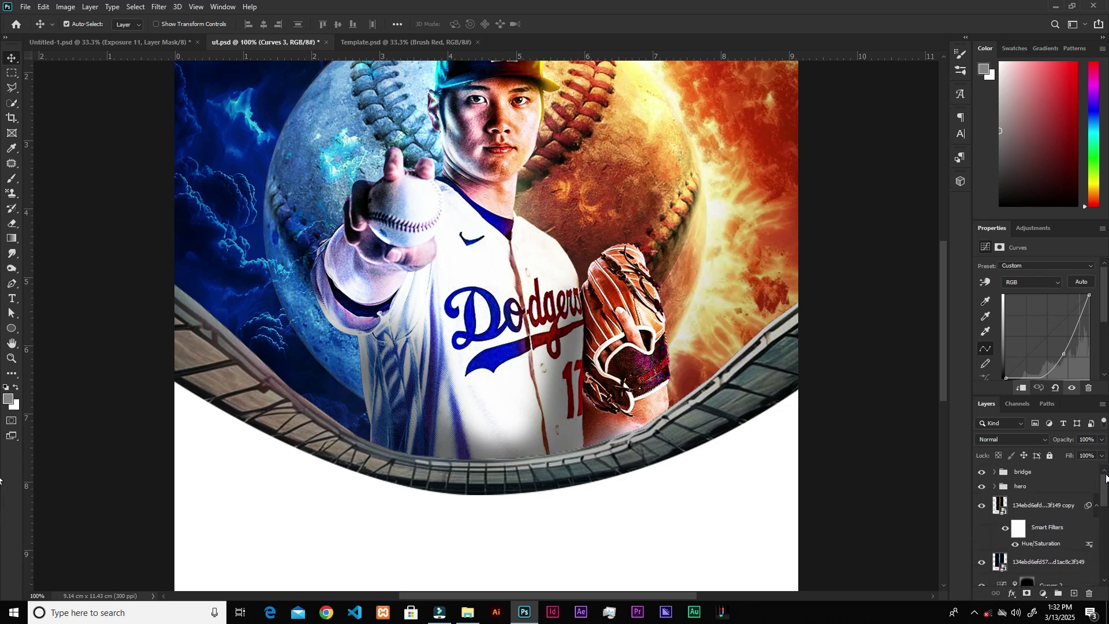
pyautogui.click(1030, 505)
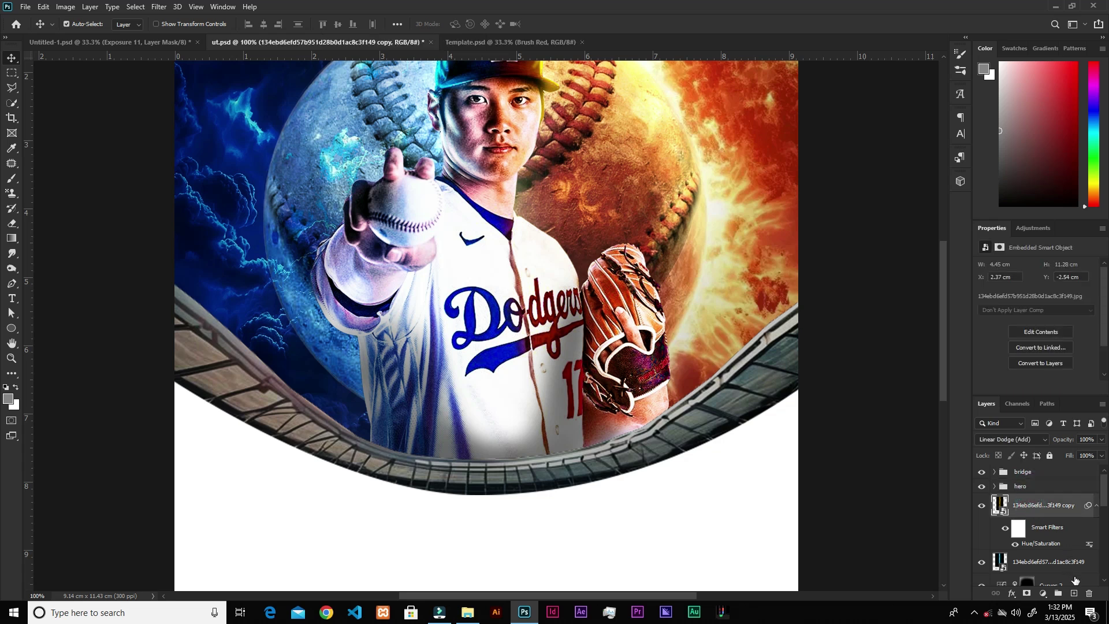
pyautogui.click(1071, 592)
pyautogui.hotkey('ctrl', '+')
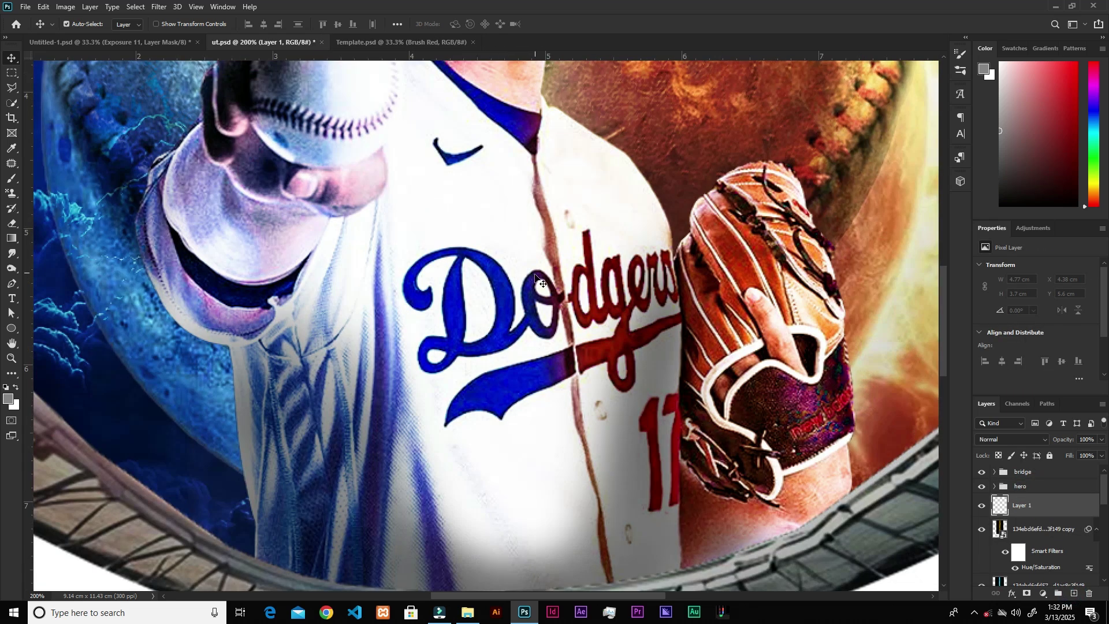
pyautogui.moveTo(550, 255); pyautogui.dragTo(558, 377)
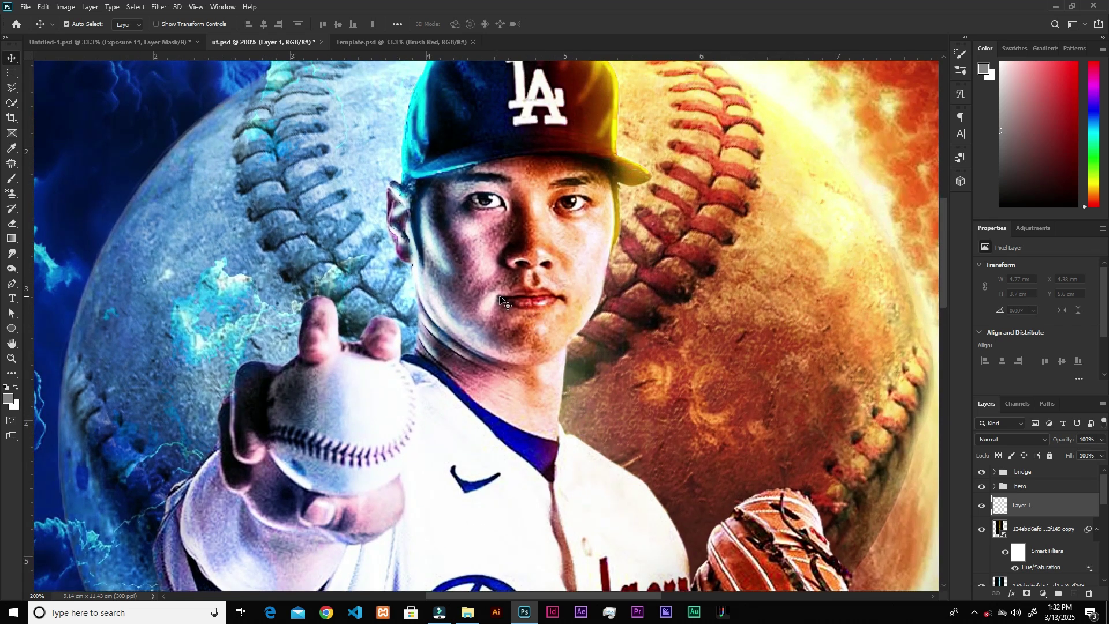
pyautogui.press('b')
pyautogui.moveTo(1029, 106); pyautogui.dragTo(1000, 61)
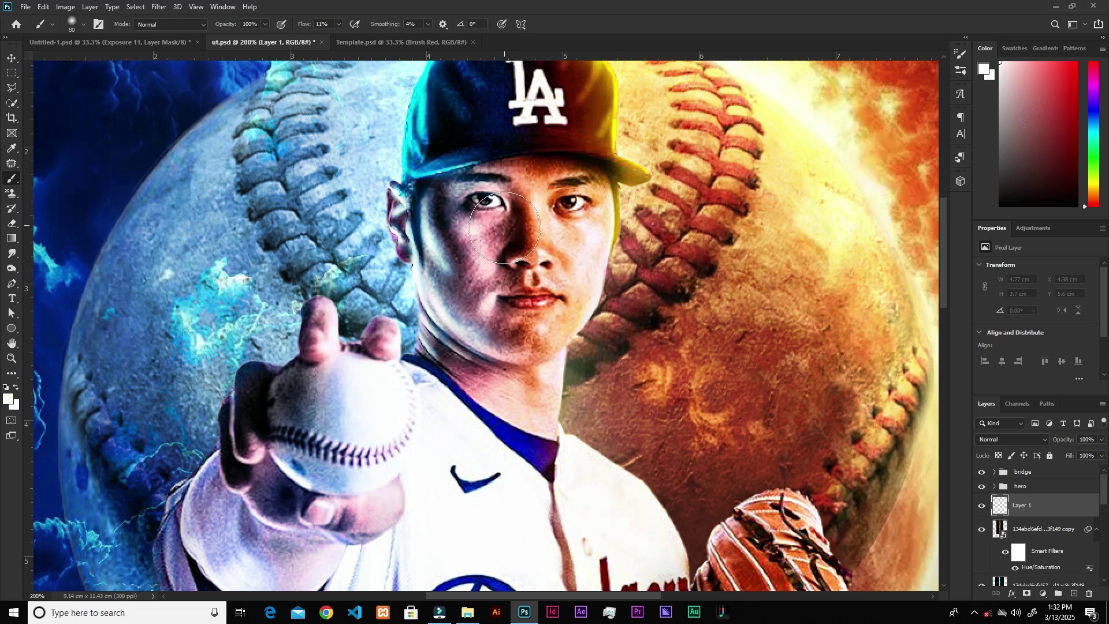
# - Paint a white rim light along the player's cap, face, neck and shoulder edges with a small brush at 100% flow
pyautogui.moveTo(523, 280)
pyautogui.mouseDown()
pyautogui.moveTo(512, 272)
pyautogui.moveTo(525, 351)
pyautogui.mouseUp()
pyautogui.moveTo(540, 252); pyautogui.dragTo(547, 404)
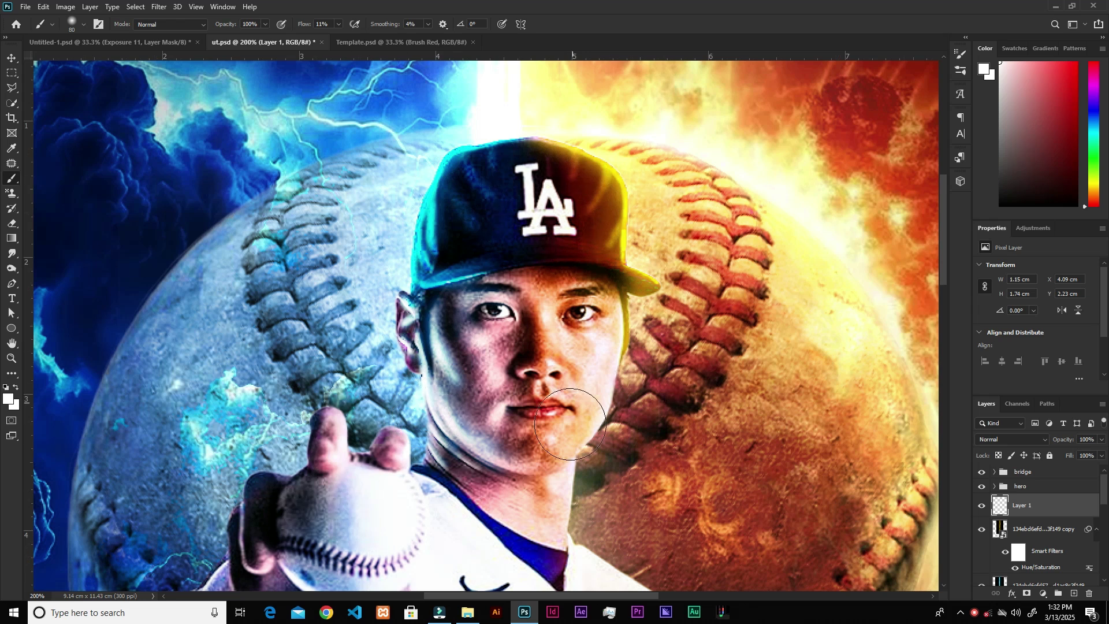
pyautogui.press('[')
pyautogui.press('[')
pyautogui.press('[')
pyautogui.press('[')
pyautogui.press('[')
pyautogui.moveTo(340, 28); pyautogui.dragTo(395, 40)
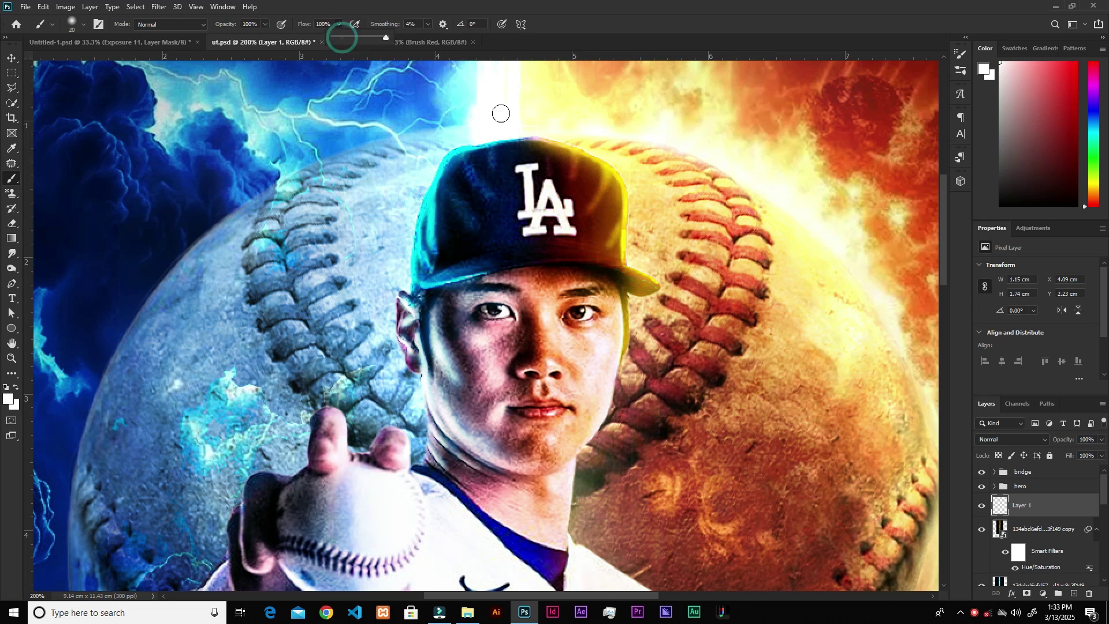
pyautogui.moveTo(423, 217)
pyautogui.mouseDown()
pyautogui.moveTo(411, 260)
pyautogui.moveTo(415, 381)
pyautogui.moveTo(442, 453)
pyautogui.mouseUp()
pyautogui.moveTo(607, 170)
pyautogui.mouseDown()
pyautogui.moveTo(638, 282)
pyautogui.moveTo(649, 287)
pyautogui.moveTo(595, 359)
pyautogui.moveTo(562, 505)
pyautogui.moveTo(569, 532)
pyautogui.mouseUp()
pyautogui.keyDown('alt'); pyautogui.rightClick(558, 455); pyautogui.keyUp('alt')
pyautogui.moveTo(575, 459); pyautogui.dragTo(585, 566)
pyautogui.moveTo(618, 508); pyautogui.dragTo(558, 343)
pyautogui.moveTo(521, 384)
pyautogui.mouseDown()
pyautogui.moveTo(584, 422)
pyautogui.moveTo(640, 527)
pyautogui.mouseUp()
pyautogui.hotkey('ctrl', '0')
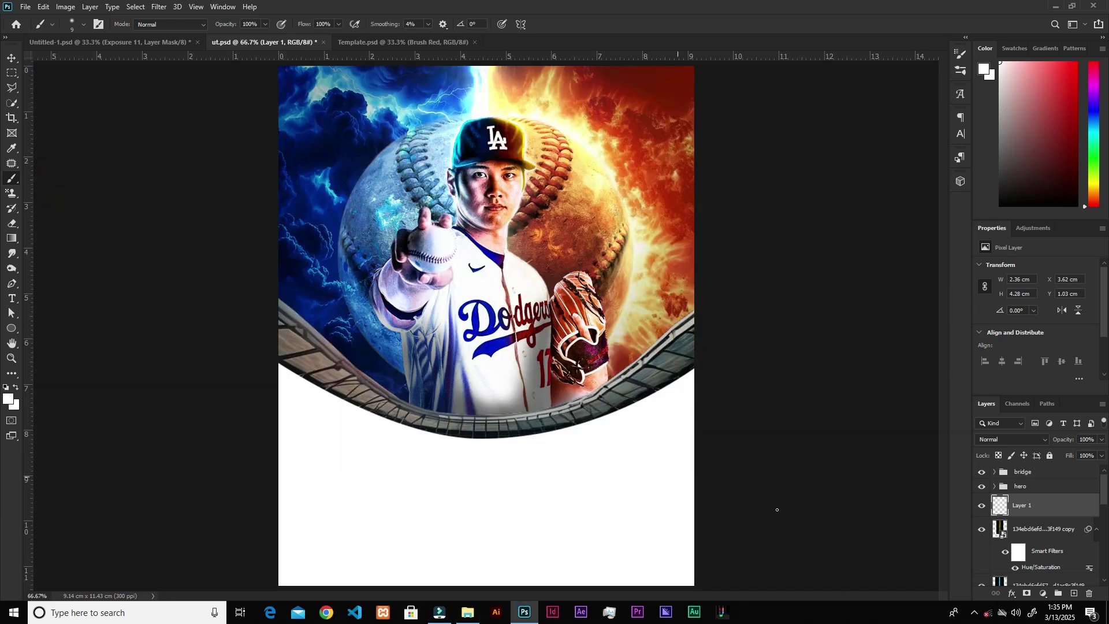
# - Create another layer above Layer 1 in Linear Dodge (Add) mode and choose bright yellow as the brush colour
pyautogui.click(1073, 594)
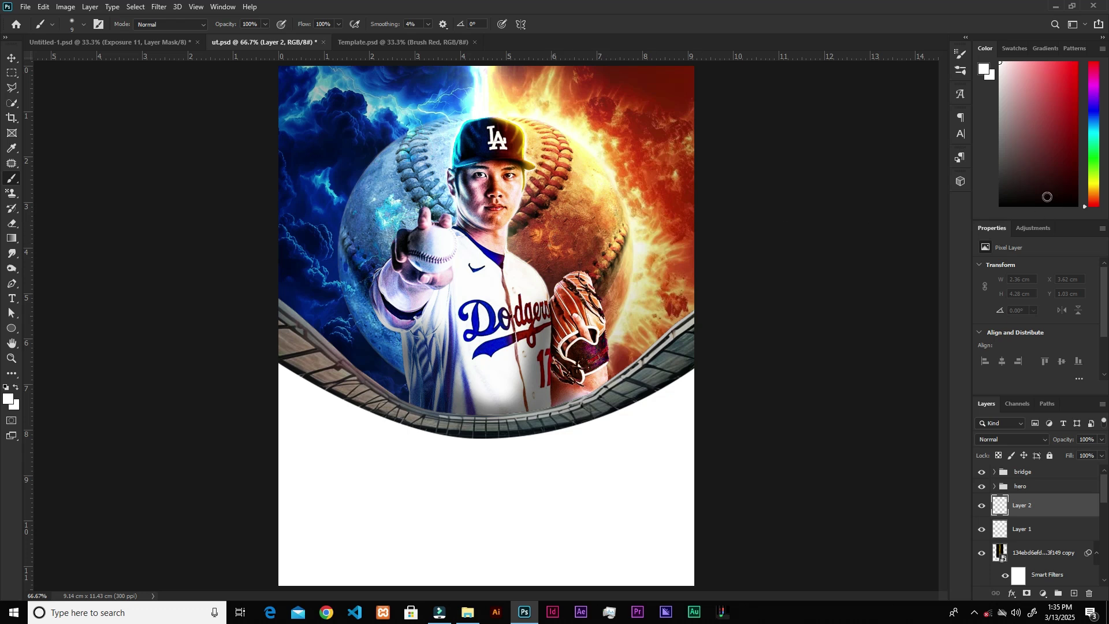
pyautogui.moveTo(1094, 194); pyautogui.dragTo(1094, 189)
pyautogui.click(1064, 108)
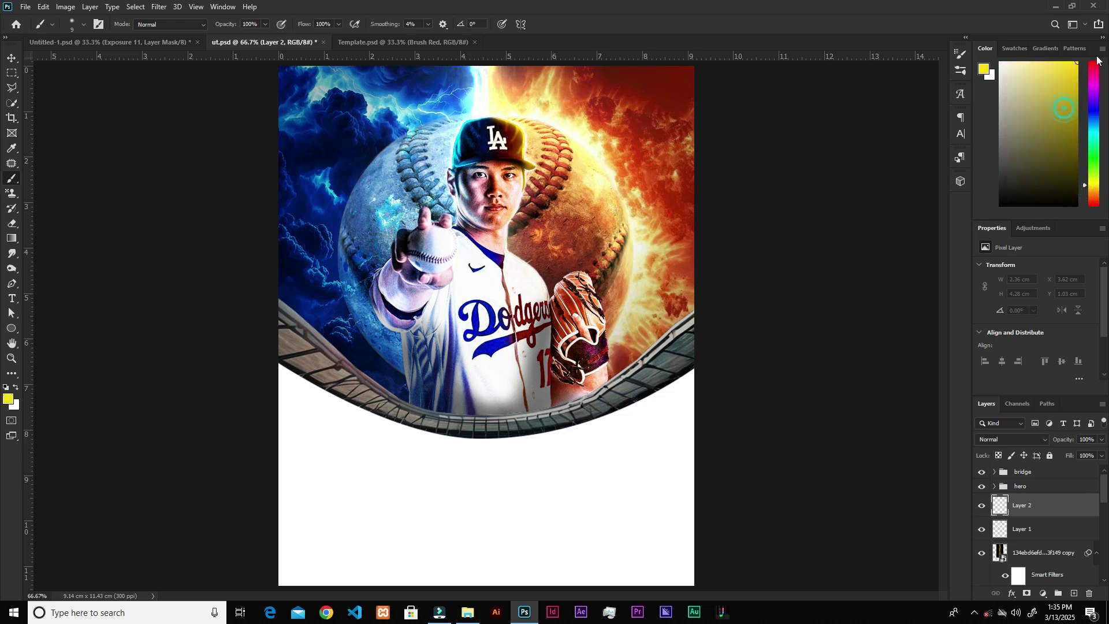
pyautogui.click(1010, 439)
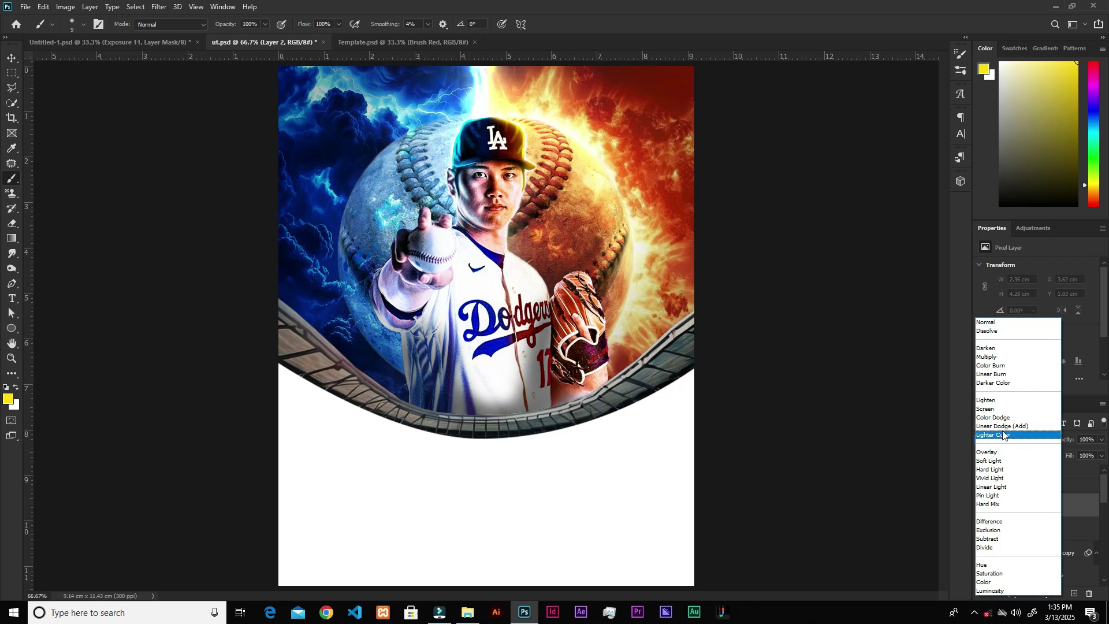
pyautogui.click(999, 432)
# - Paint a yellow glow along the fire-side edge of the player's cap, neck and shoulder with a 25 px brush
pyautogui.click(537, 252)
pyautogui.hotkey('ctrl', '+')
pyautogui.hotkey('ctrl', '+')
pyautogui.scroll(8, 572, 271)
pyautogui.press(']')
pyautogui.moveTo(470, 118)
pyautogui.mouseDown()
pyautogui.moveTo(527, 116)
pyautogui.moveTo(595, 149)
pyautogui.moveTo(599, 218)
pyautogui.moveTo(620, 261)
pyautogui.moveTo(552, 420)
pyautogui.moveTo(541, 502)
pyautogui.mouseUp()
pyautogui.moveTo(568, 267); pyautogui.dragTo(582, 145)
pyautogui.moveTo(554, 399)
pyautogui.mouseDown()
pyautogui.moveTo(651, 463)
pyautogui.moveTo(695, 538)
pyautogui.mouseUp()
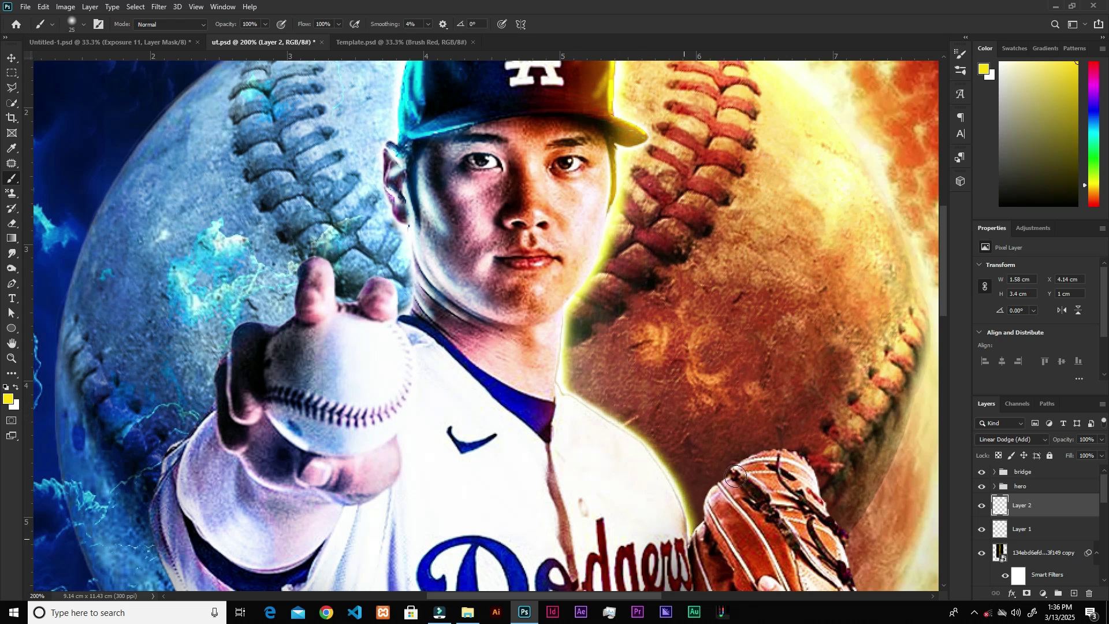
# - Change the brush colour to light blue and paint a glow along the ice-side edge of the player's cap, face, hand and arm
pyautogui.moveTo(1084, 184); pyautogui.dragTo(1084, 125)
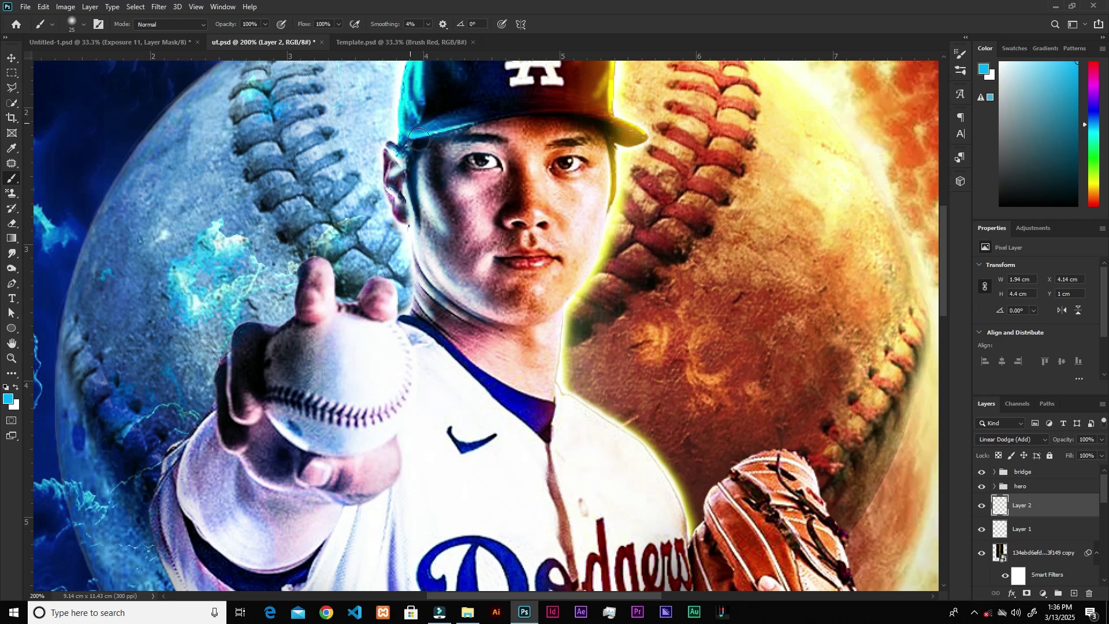
pyautogui.moveTo(463, 66); pyautogui.dragTo(453, 161)
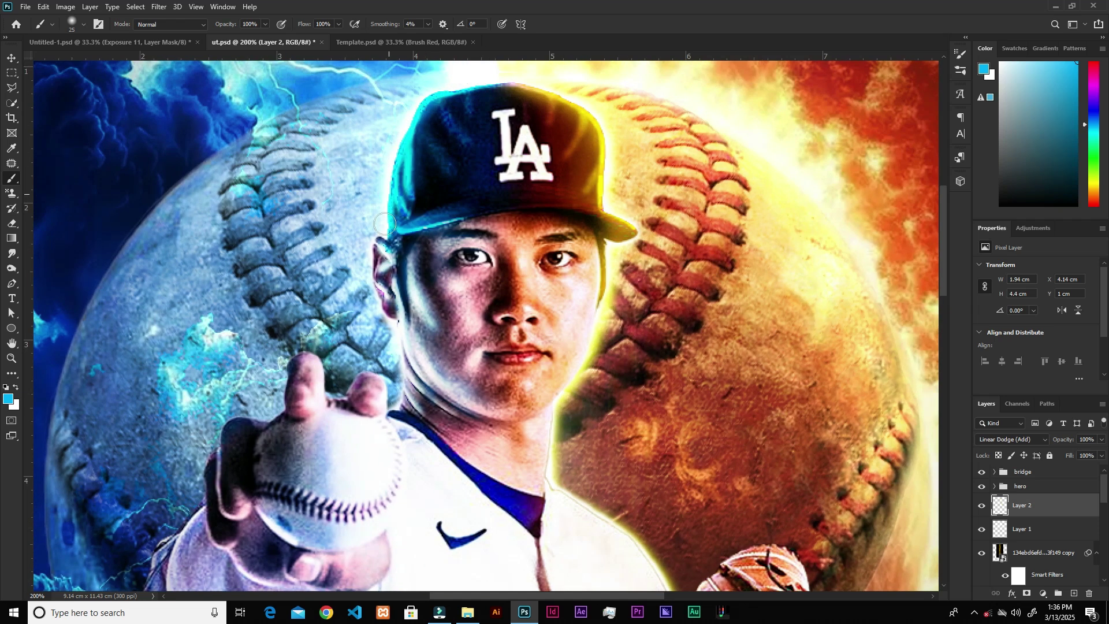
pyautogui.moveTo(380, 250)
pyautogui.mouseDown()
pyautogui.moveTo(397, 374)
pyautogui.moveTo(417, 340)
pyautogui.moveTo(398, 257)
pyautogui.moveTo(402, 403)
pyautogui.moveTo(383, 412)
pyautogui.moveTo(360, 389)
pyautogui.moveTo(266, 422)
pyautogui.mouseUp()
pyautogui.moveTo(417, 273); pyautogui.dragTo(541, 155)
pyautogui.moveTo(399, 292)
pyautogui.mouseDown()
pyautogui.moveTo(351, 305)
pyautogui.moveTo(320, 382)
pyautogui.moveTo(280, 423)
pyautogui.moveTo(291, 510)
pyautogui.mouseUp()
pyautogui.moveTo(380, 300); pyautogui.dragTo(390, 184)
pyautogui.moveTo(292, 274)
pyautogui.mouseDown()
pyautogui.moveTo(285, 336)
pyautogui.moveTo(289, 407)
pyautogui.mouseUp()
pyautogui.hotkey('ctrl', '-')
pyautogui.hotkey('ctrl', '-')
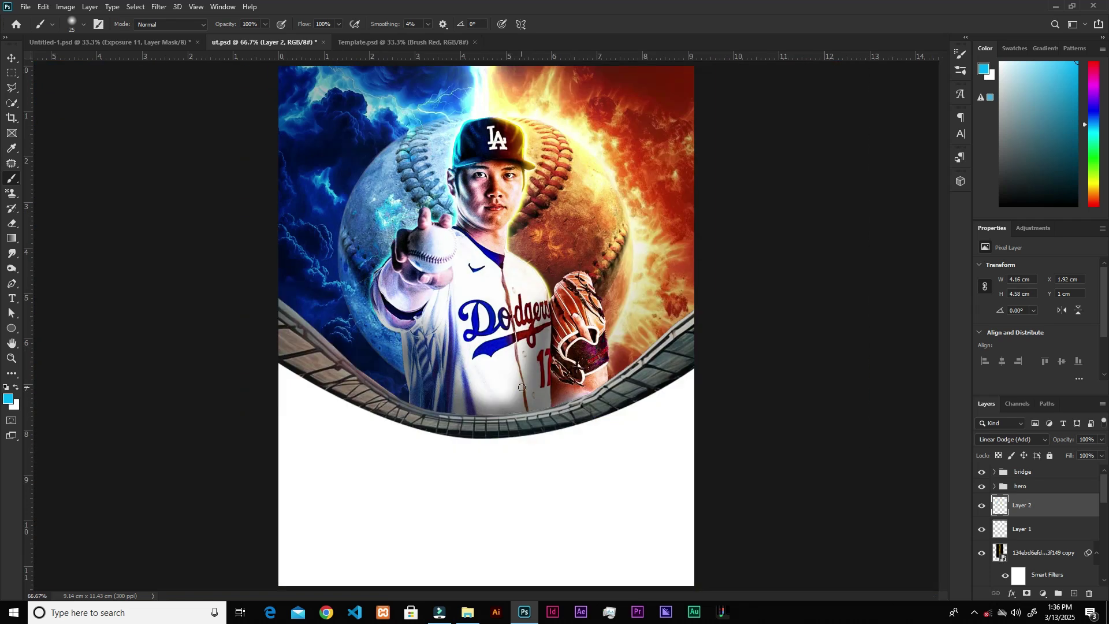
pyautogui.hotkey('ctrl', '-')
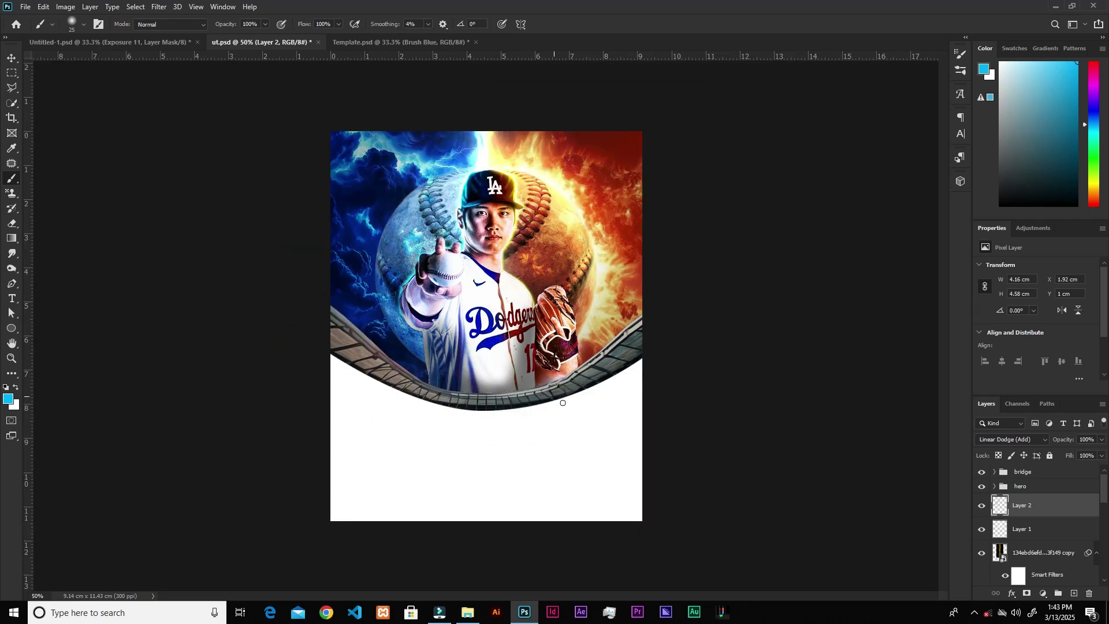
# - Try neon strokes on the Brush Blue and Brush Green layers of Template.psd, and undo them
pyautogui.click(404, 46)
pyautogui.moveTo(474, 342)
pyautogui.mouseDown()
pyautogui.moveTo(585, 362)
pyautogui.moveTo(661, 354)
pyautogui.moveTo(619, 316)
pyautogui.moveTo(588, 415)
pyautogui.mouseUp()
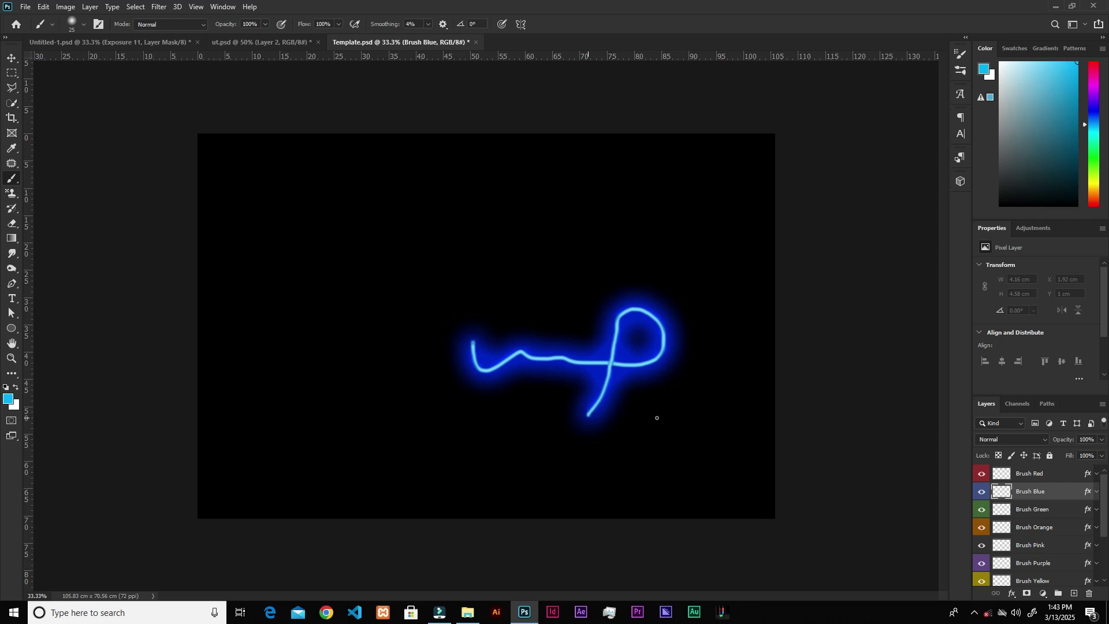
pyautogui.moveTo(657, 418); pyautogui.dragTo(680, 422)
pyautogui.click(1038, 516)
pyautogui.moveTo(655, 240)
pyautogui.mouseDown()
pyautogui.moveTo(594, 231)
pyautogui.moveTo(459, 255)
pyautogui.moveTo(459, 290)
pyautogui.mouseUp()
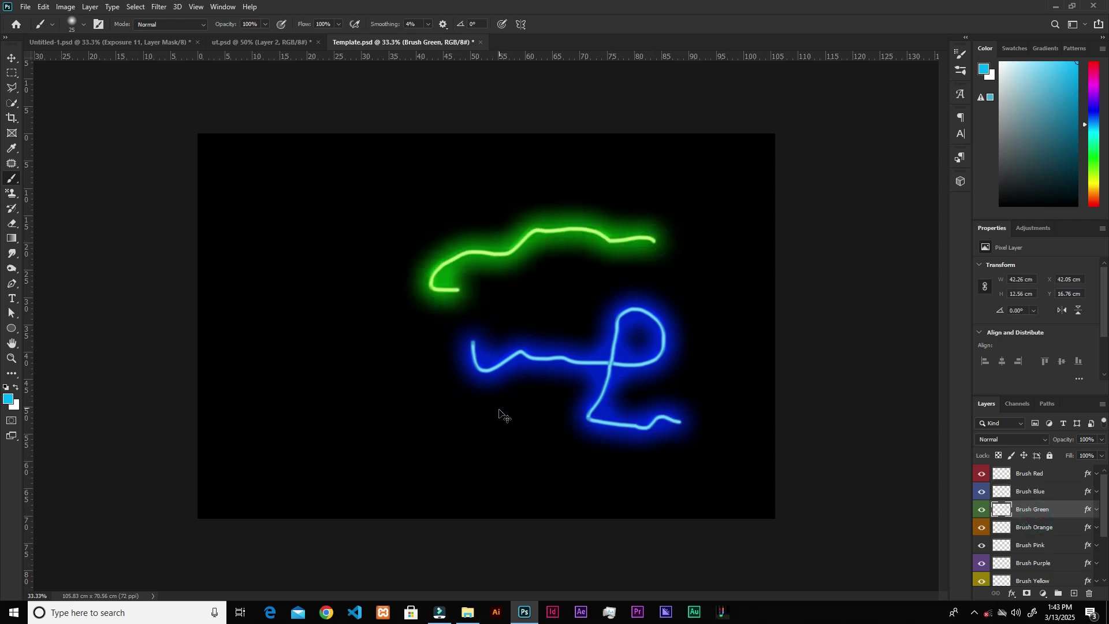
pyautogui.hotkey('ctrl', 'z')
pyautogui.hotkey('ctrl', 'z')
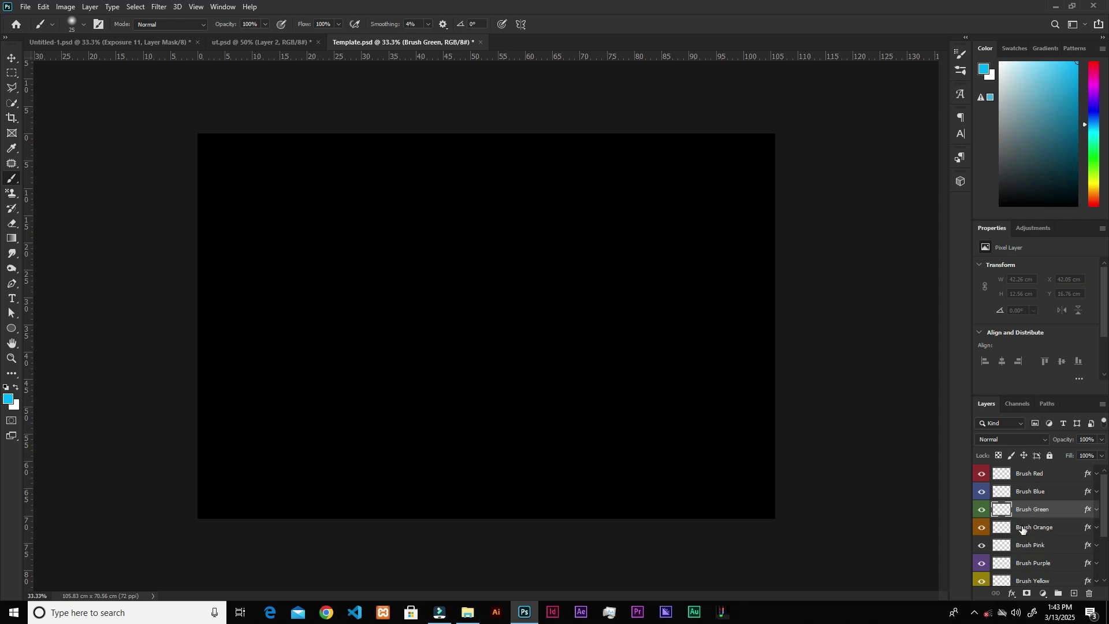
# - Copy the Brush Blue layer from Template.psd into ut.psd, above Layer 2
pyautogui.click(1038, 497)
pyautogui.moveTo(1044, 495)
pyautogui.mouseDown()
pyautogui.moveTo(924, 465)
pyautogui.moveTo(537, 283)
pyautogui.moveTo(264, 44)
pyautogui.moveTo(270, 67)
pyautogui.moveTo(451, 297)
pyautogui.moveTo(455, 429)
pyautogui.mouseUp()
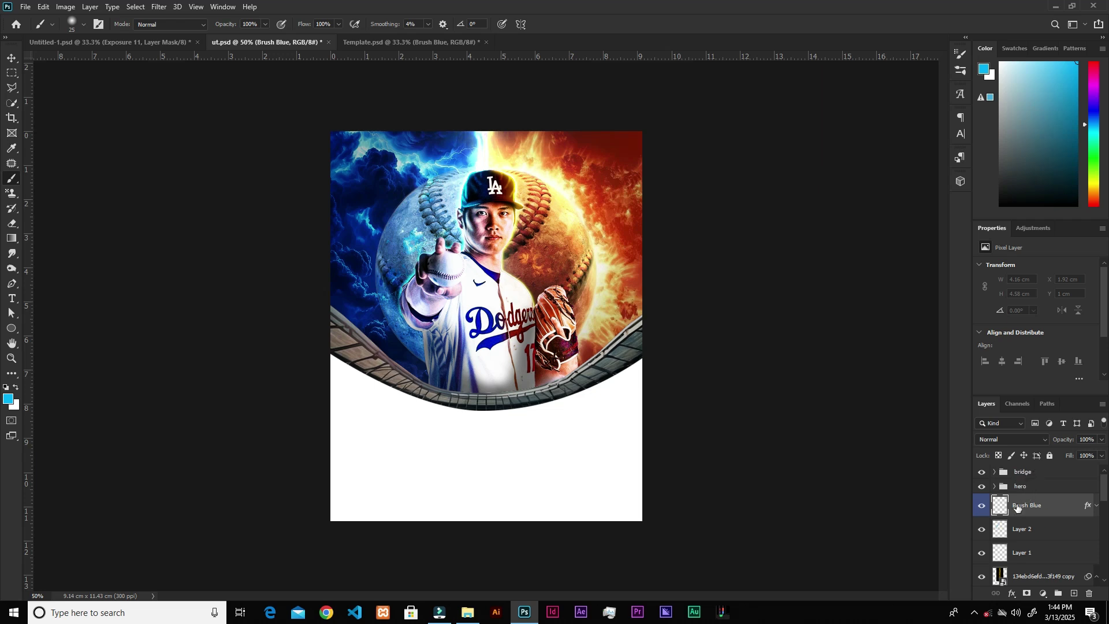
# - Try a neon stroke around the player on the Brush Blue layer with a 20 px brush, and undo it
pyautogui.hotkey('ctrl', '+')
pyautogui.hotkey('ctrl', '+')
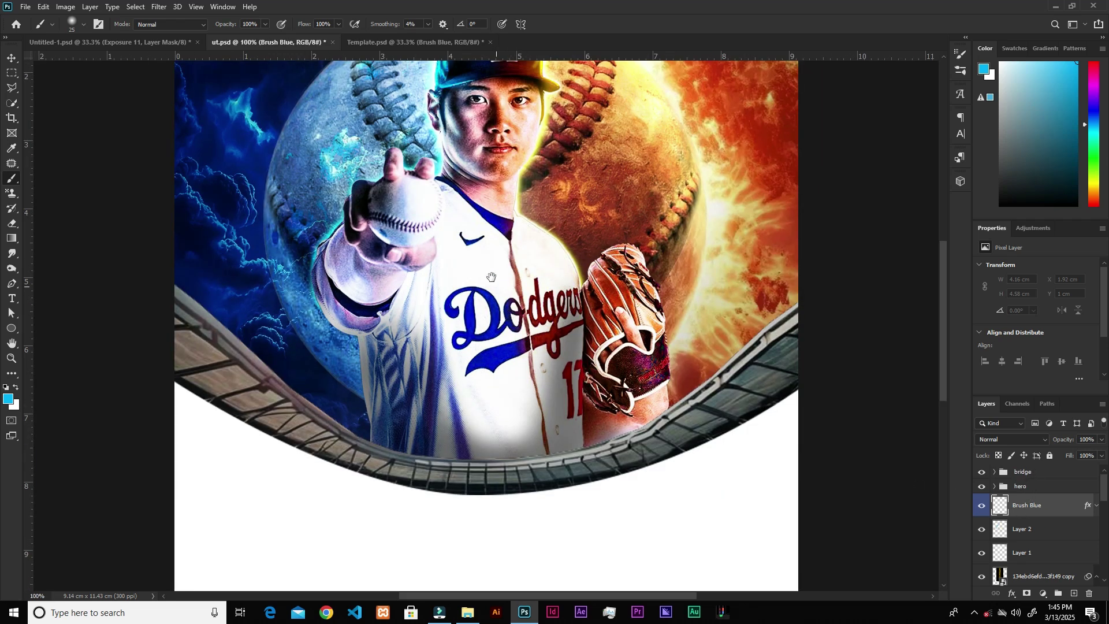
pyautogui.moveTo(469, 210); pyautogui.dragTo(555, 439)
pyautogui.hotkey('ctrl', '+')
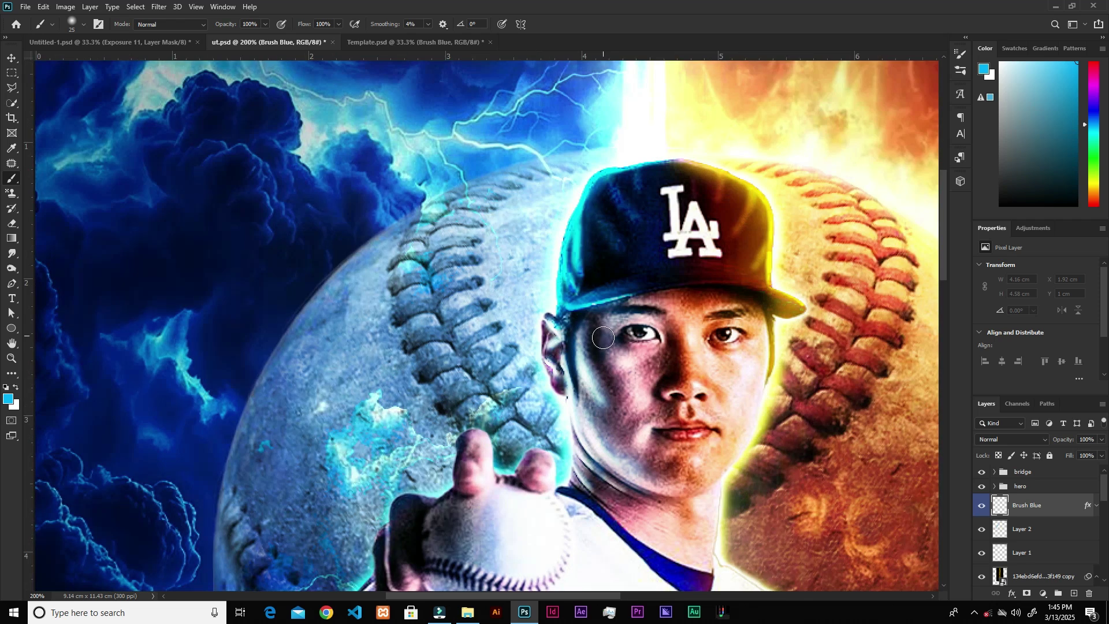
pyautogui.press(']')
pyautogui.hotkey('ctrl', '-')
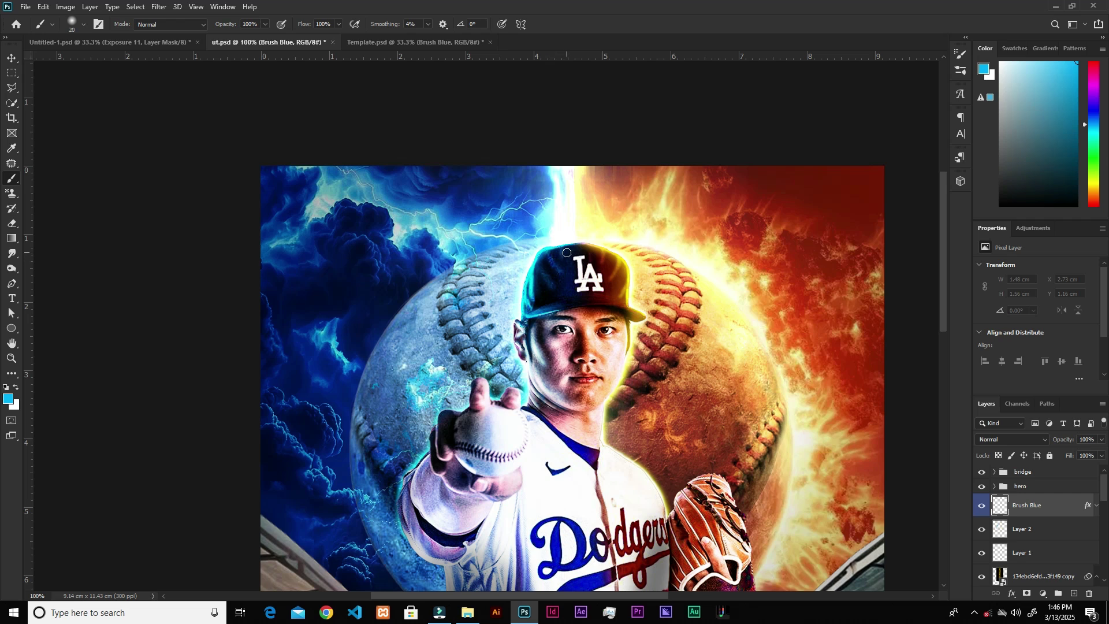
pyautogui.hotkey('ctrl', 'z')
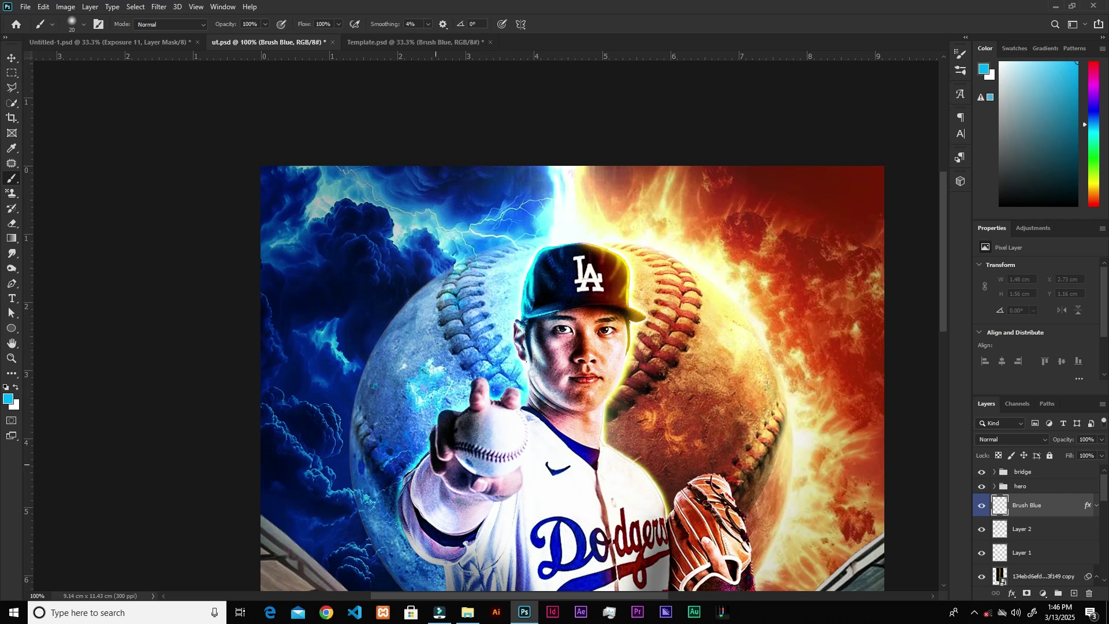
# - Copy the Brush Yellow layer from Template.psd into ut.psd, above the Brush Blue layer
pyautogui.click(433, 42)
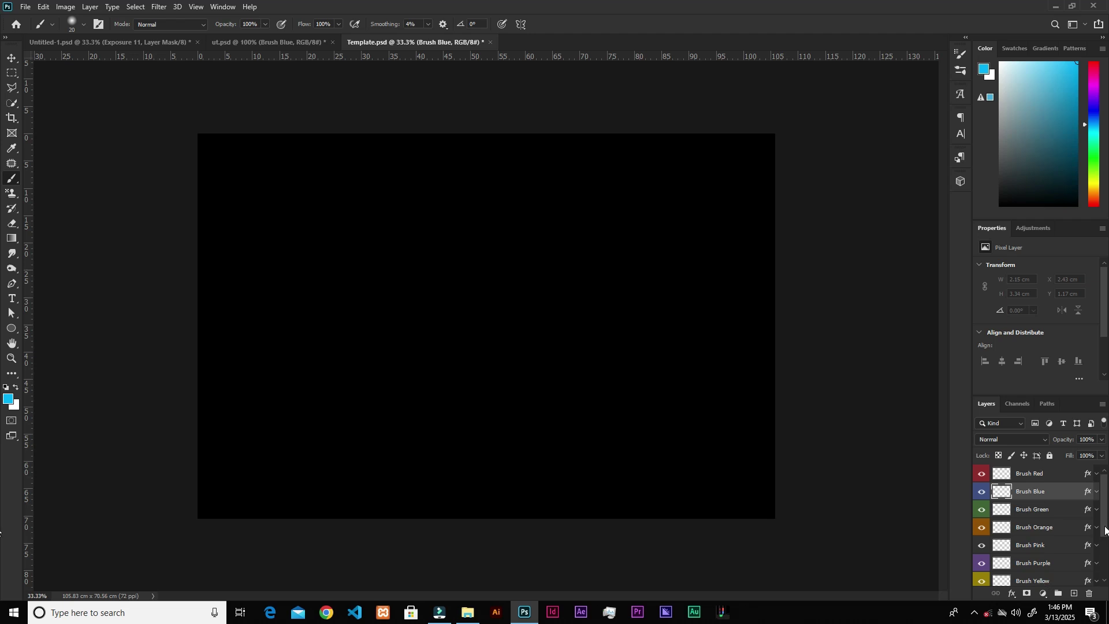
pyautogui.scroll(-1, 1105, 530)
pyautogui.moveTo(1031, 565)
pyautogui.mouseDown()
pyautogui.moveTo(966, 495)
pyautogui.moveTo(294, 41)
pyautogui.moveTo(516, 295)
pyautogui.moveTo(653, 362)
pyautogui.mouseUp()
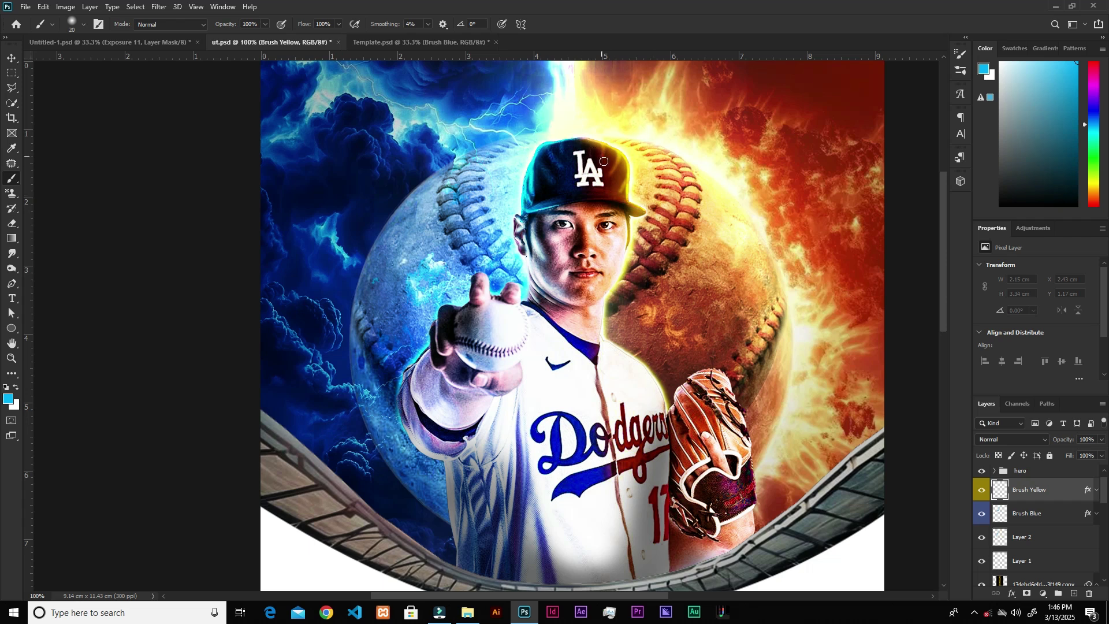
# - Paint a yellow neon stroke about 4 cm tall on the Brush Yellow layer along the fire-side edge of the player, using a smaller brush
pyautogui.press('[')
pyautogui.moveTo(610, 227); pyautogui.dragTo(665, 399)
pyautogui.hotkey('ctrl', '-')
pyautogui.hotkey('ctrl', '-')
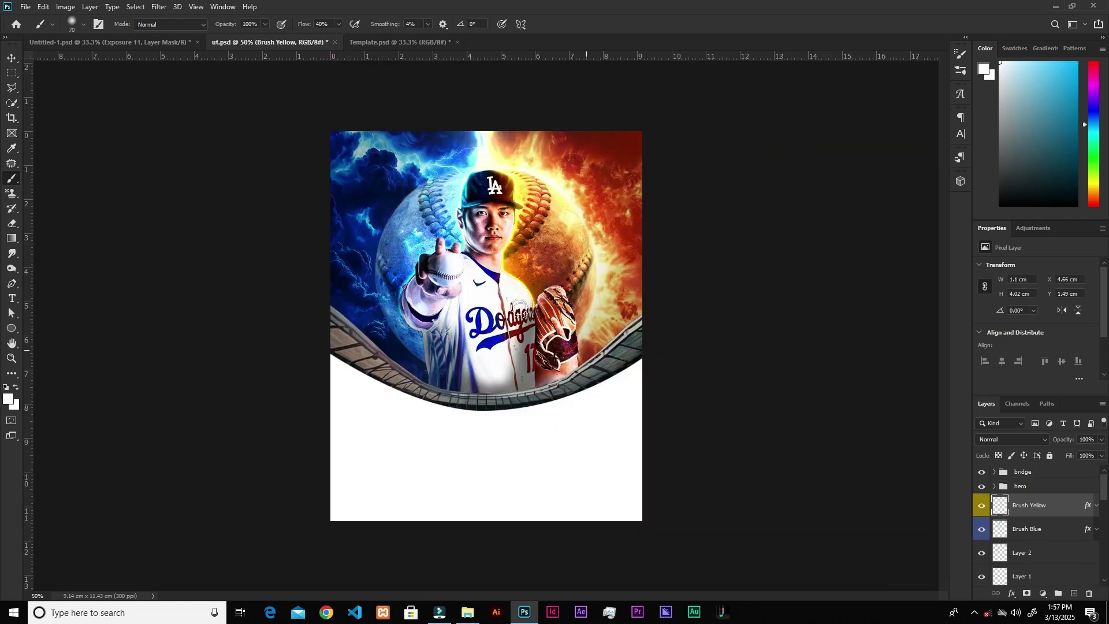
pyautogui.click(518, 301)
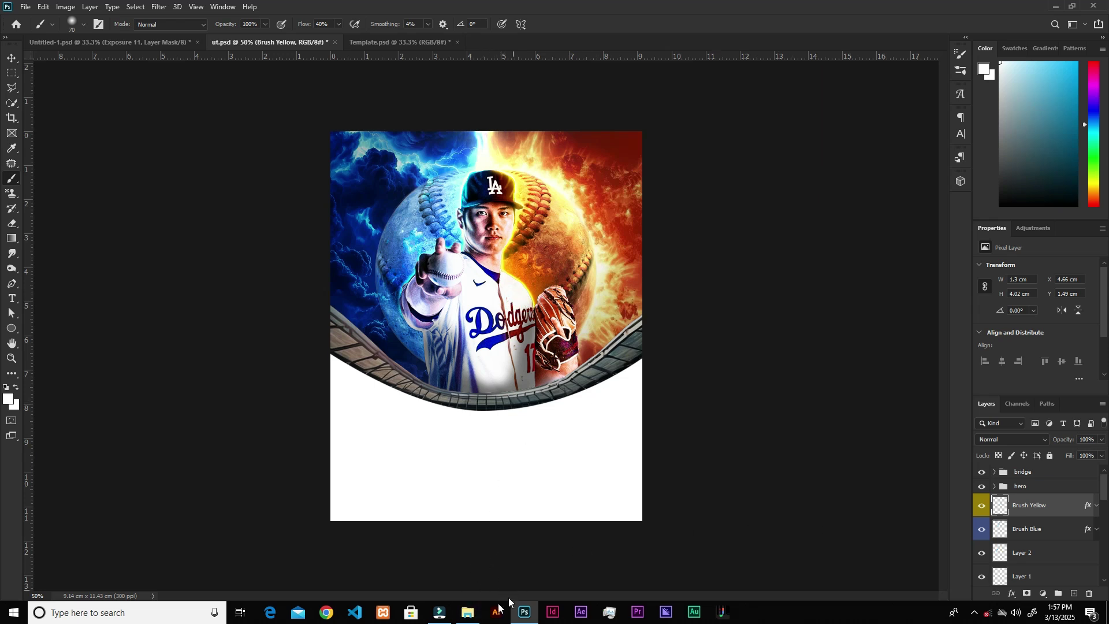
# - Place the back-view number 17 player image from resources_tani, scale it to about 13.4%, and position it in the upper fire-side corner of the poster
pyautogui.click(467, 614)
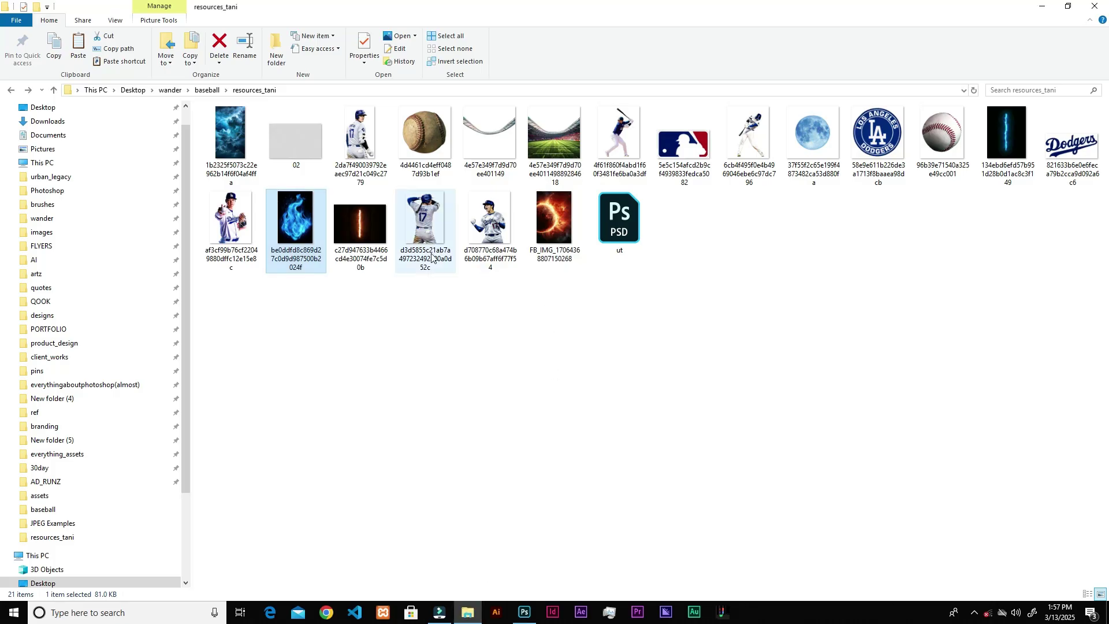
pyautogui.moveTo(424, 231); pyautogui.dragTo(496, 317)
pyautogui.moveTo(344, 517); pyautogui.dragTo(529, 262)
pyautogui.moveTo(583, 226); pyautogui.dragTo(595, 238)
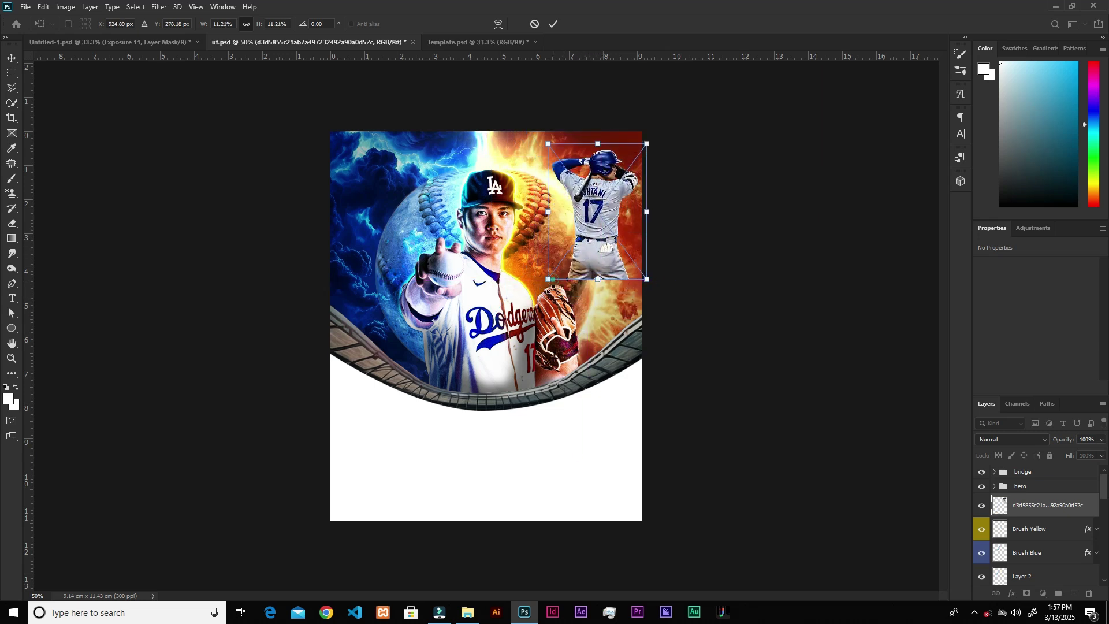
pyautogui.moveTo(647, 142); pyautogui.dragTo(652, 134)
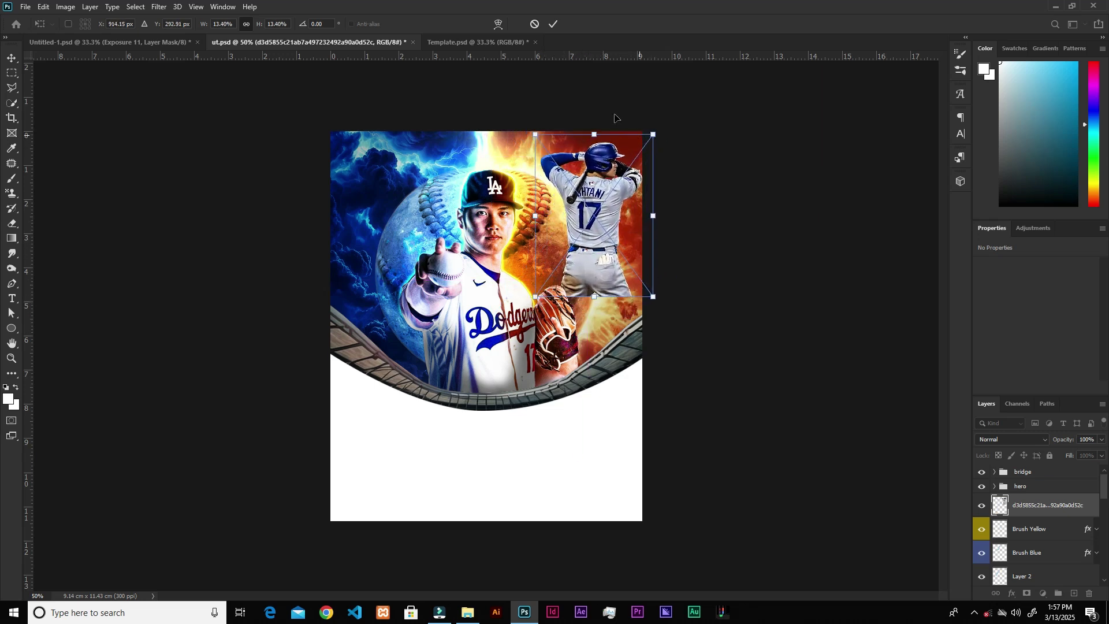
pyautogui.click(553, 24)
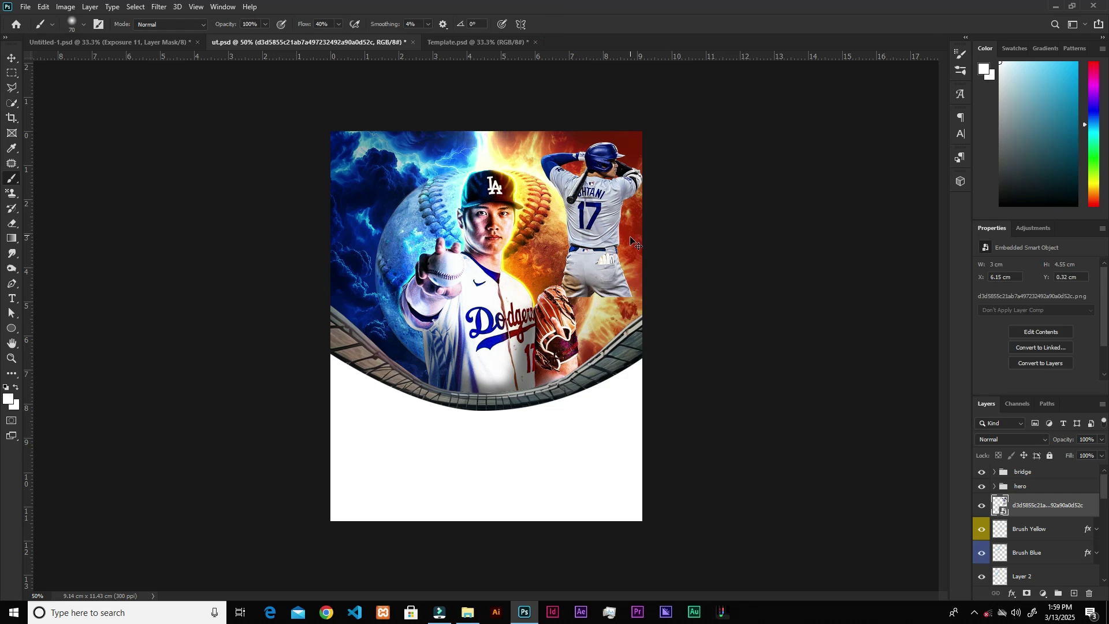
# - Shift the Blues hue of the back-view player to -180 with Hue/Saturation and set the layer's blend mode to Soft Light
pyautogui.hotkey('ctrl', 'u')
pyautogui.click(783, 195)
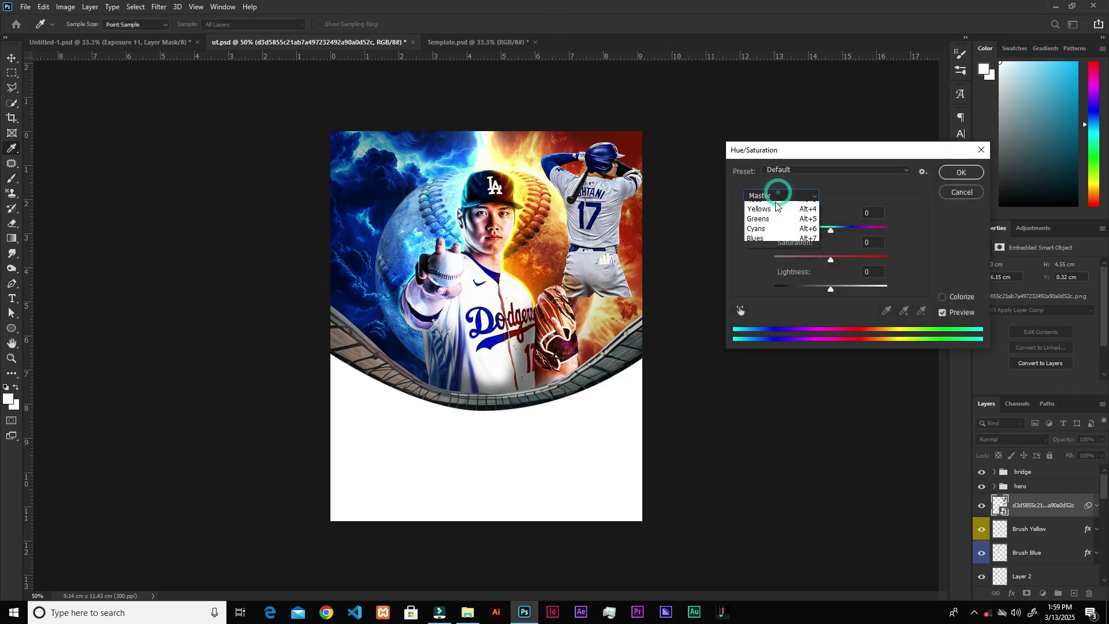
pyautogui.click(789, 255)
pyautogui.moveTo(829, 231); pyautogui.dragTo(699, 241)
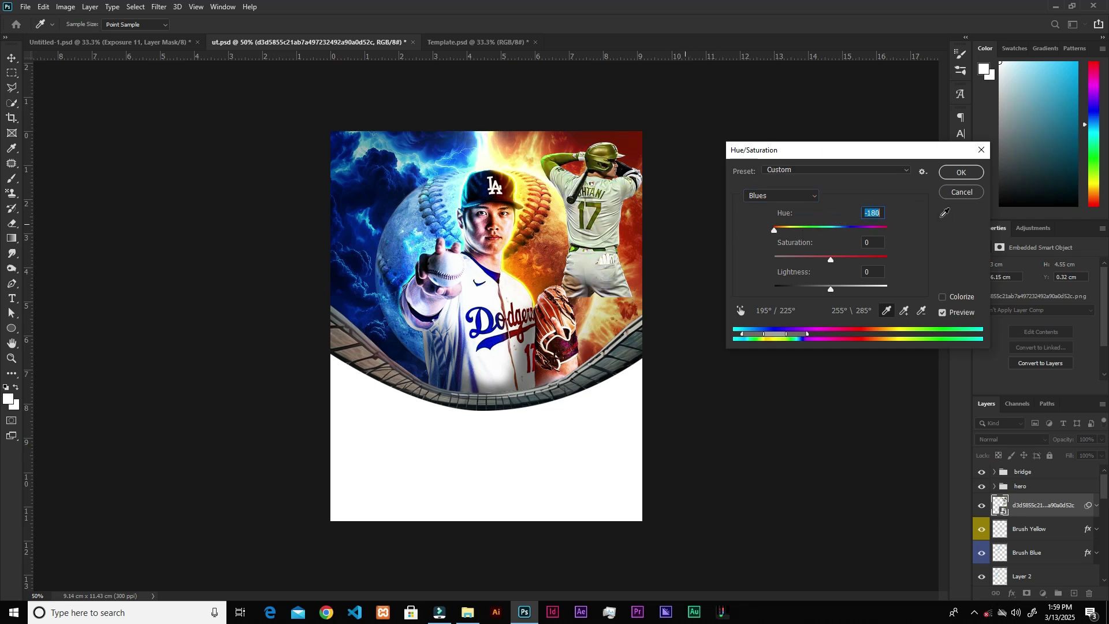
pyautogui.click(962, 173)
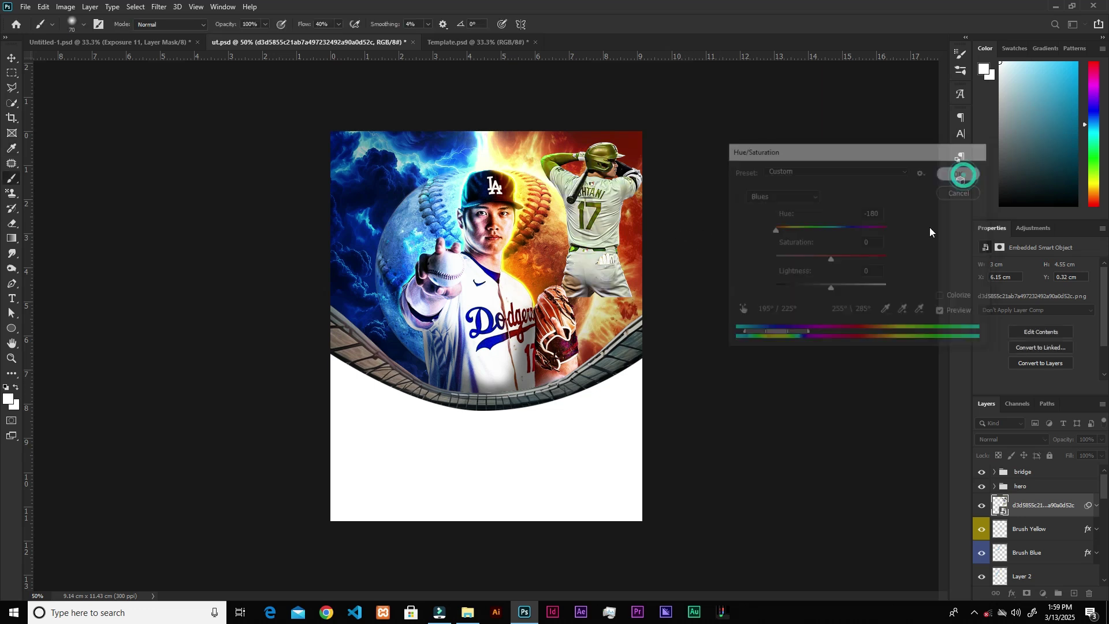
pyautogui.click(1009, 443)
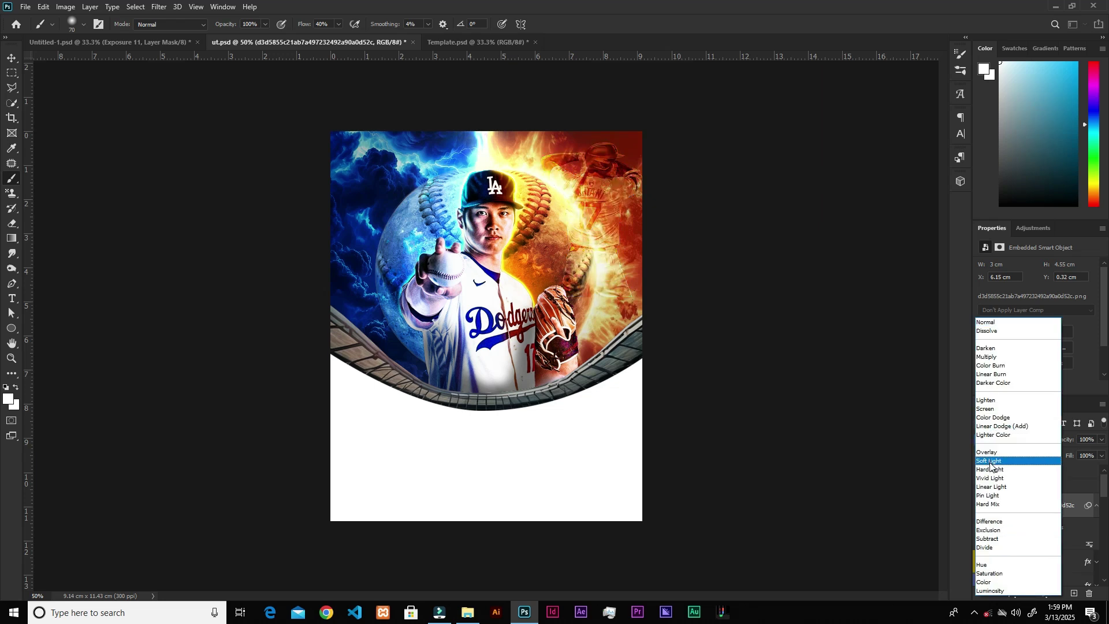
pyautogui.click(992, 462)
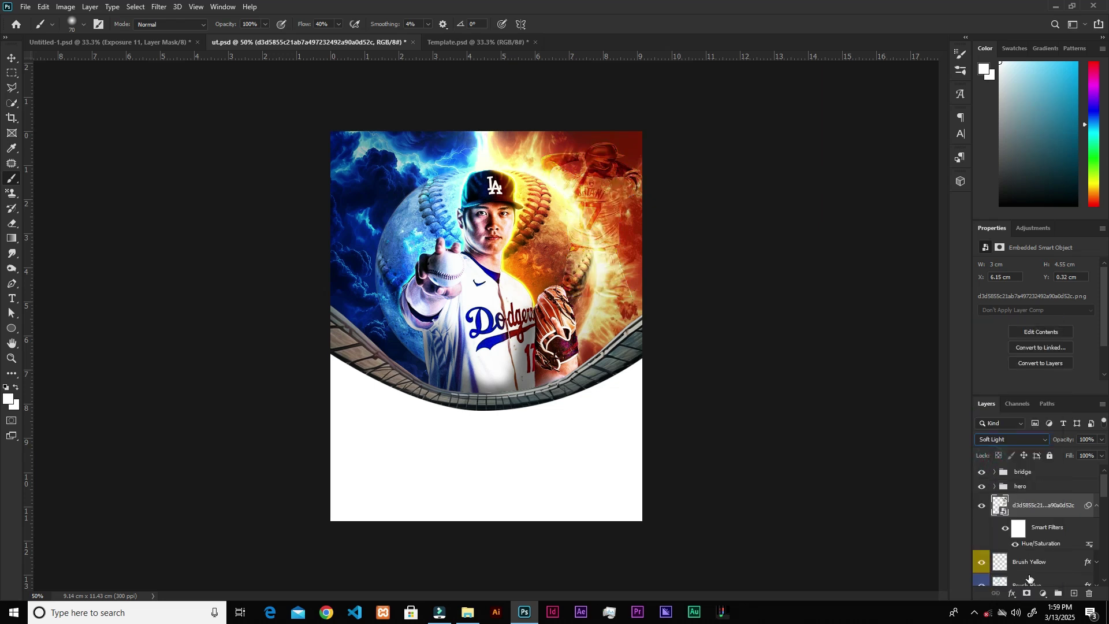
# - Add a layer mask to the back-view player and paint it black with a larger brush to fade out the lower body
pyautogui.click(1028, 594)
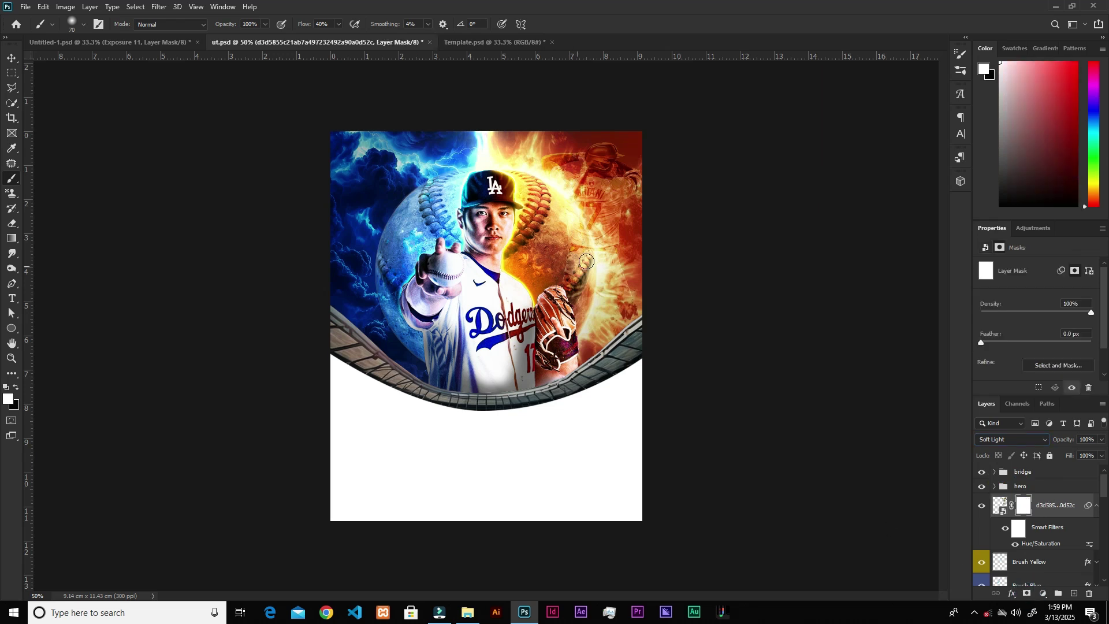
pyautogui.press(']')
pyautogui.press(']')
pyautogui.press(']')
pyautogui.press(']')
pyautogui.press('x')
pyautogui.moveTo(614, 279)
pyautogui.mouseDown()
pyautogui.moveTo(576, 255)
pyautogui.moveTo(559, 205)
pyautogui.moveTo(507, 183)
pyautogui.moveTo(598, 265)
pyautogui.moveTo(622, 267)
pyautogui.moveTo(622, 241)
pyautogui.mouseUp()
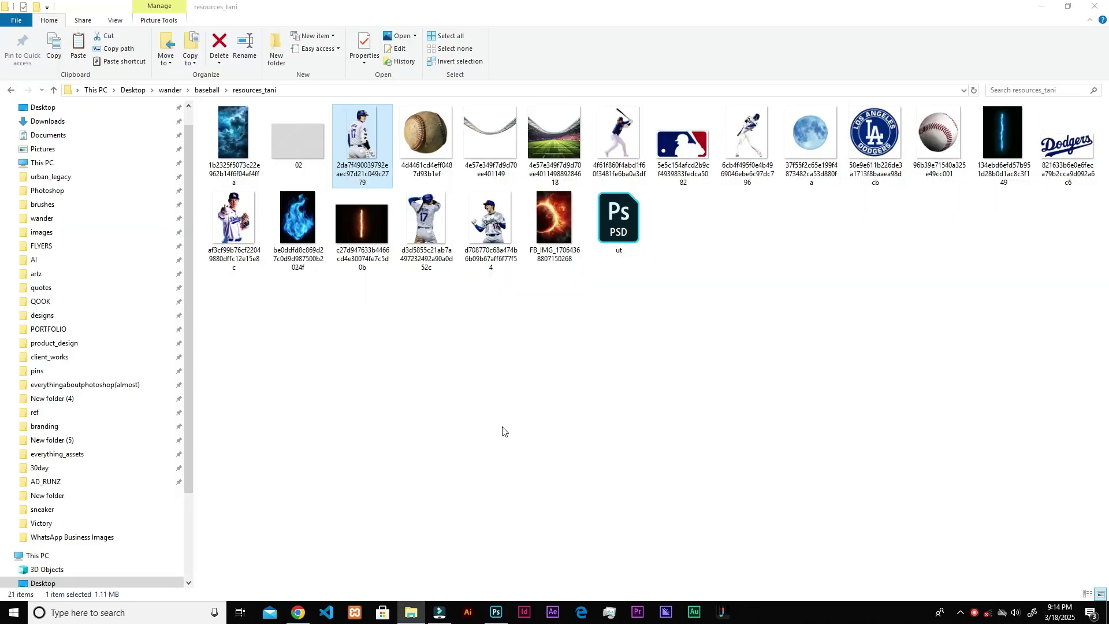
# - Place player image 2da7f490039792eaec97d21c049c2779, scale it to about 2.78 × 4.83 cm, and position it on the fire side behind the main player's glove
pyautogui.moveTo(372, 147); pyautogui.dragTo(590, 426)
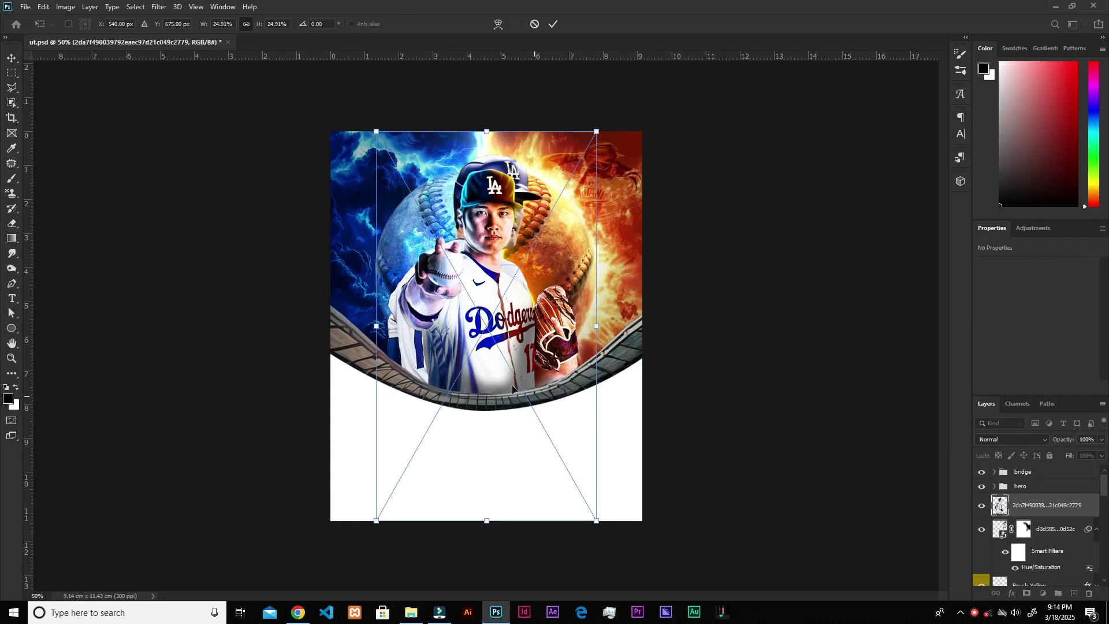
pyautogui.moveTo(549, 320); pyautogui.dragTo(610, 330)
pyautogui.moveTo(659, 312); pyautogui.dragTo(642, 315)
pyautogui.moveTo(642, 227); pyautogui.dragTo(646, 222)
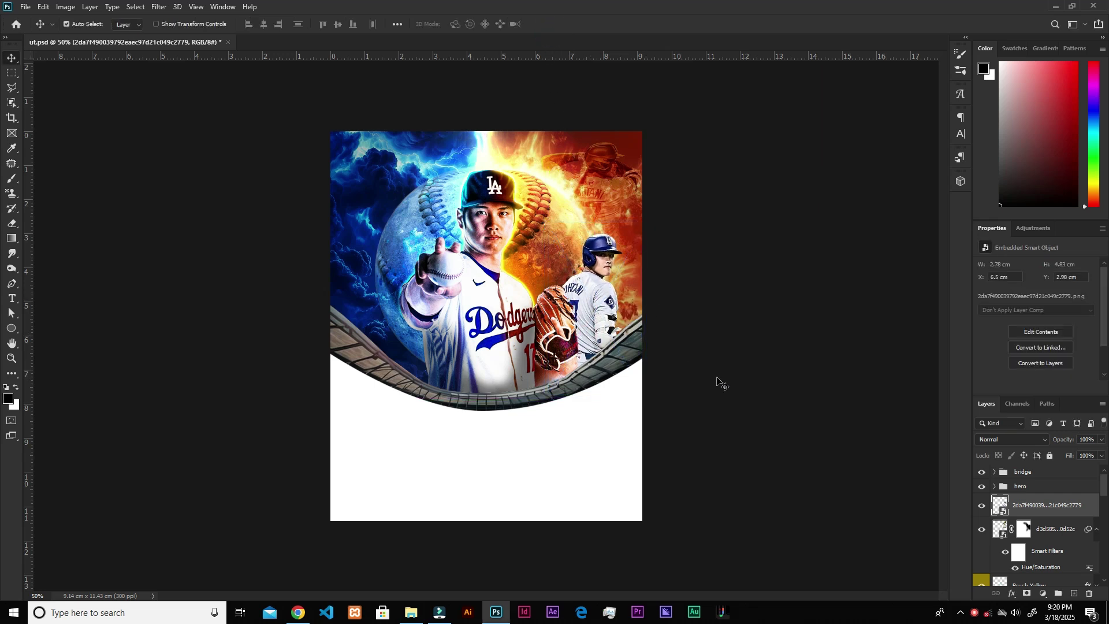
# - Add a Color Balance adjustment clipped to the fire-side player, with midtones Cyan-Red at +100 and Yellow-Blue at -100
pyautogui.click(1043, 594)
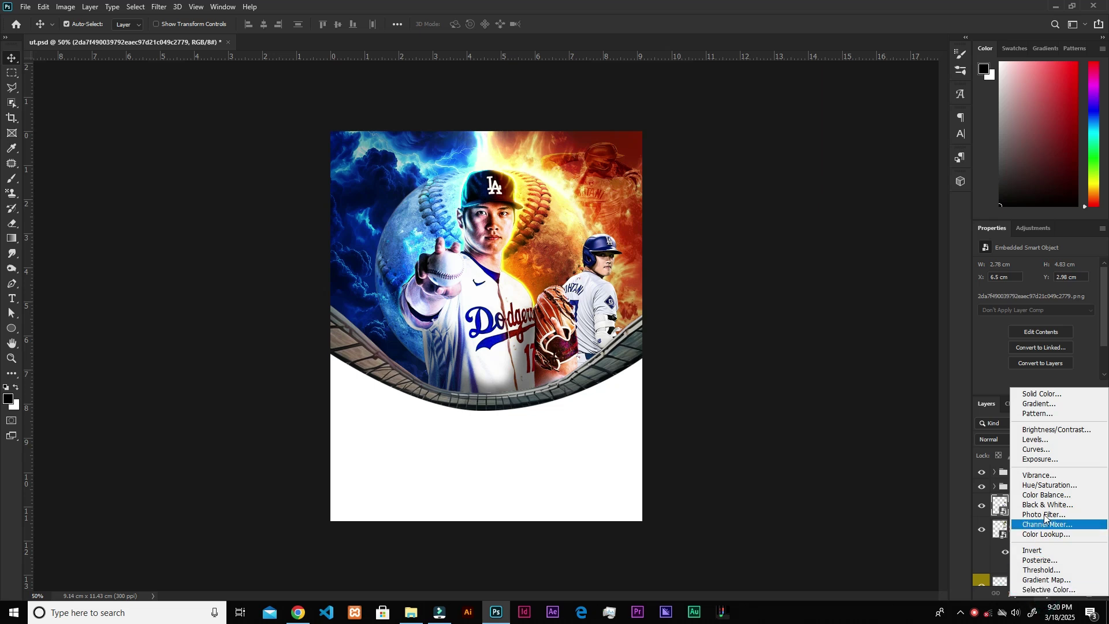
pyautogui.click(1047, 496)
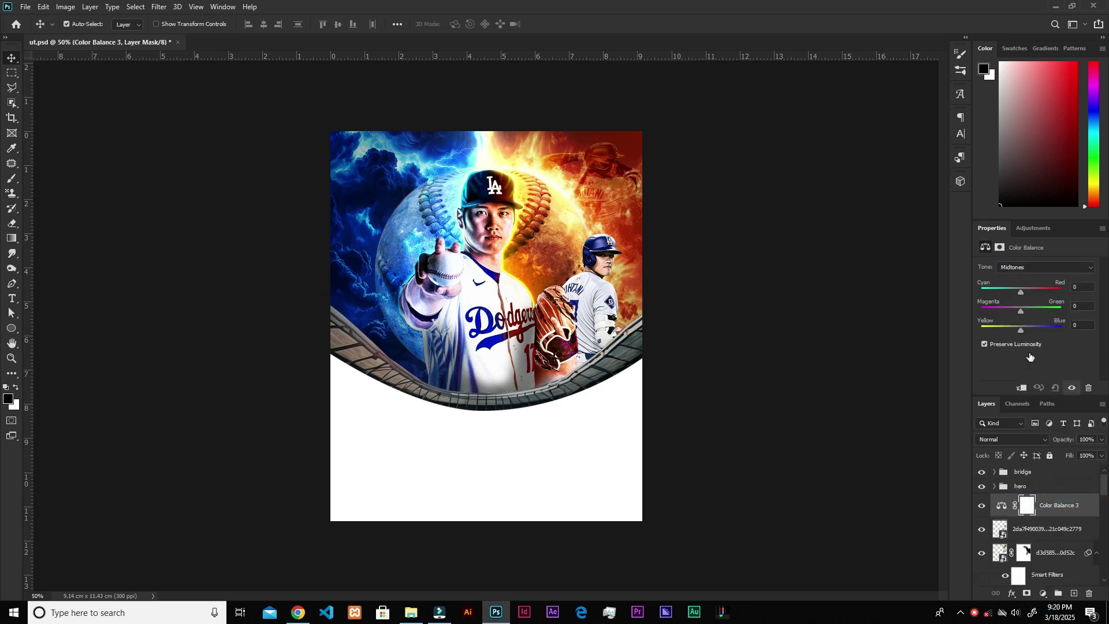
pyautogui.click(1020, 388)
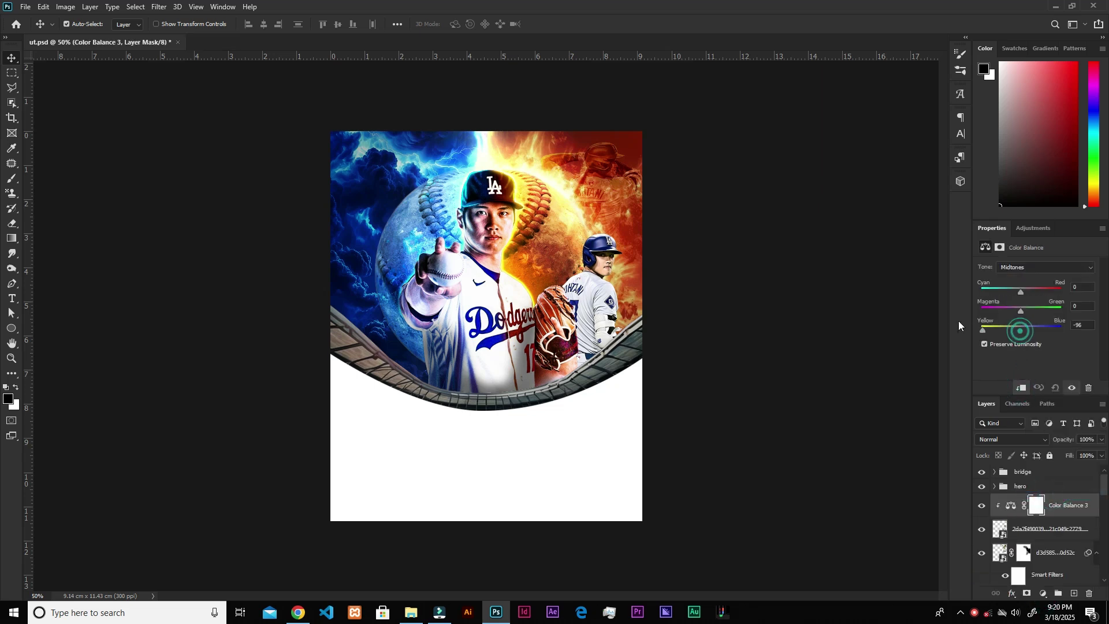
pyautogui.moveTo(1020, 329); pyautogui.dragTo(976, 321)
pyautogui.moveTo(1020, 292); pyautogui.dragTo(1062, 292)
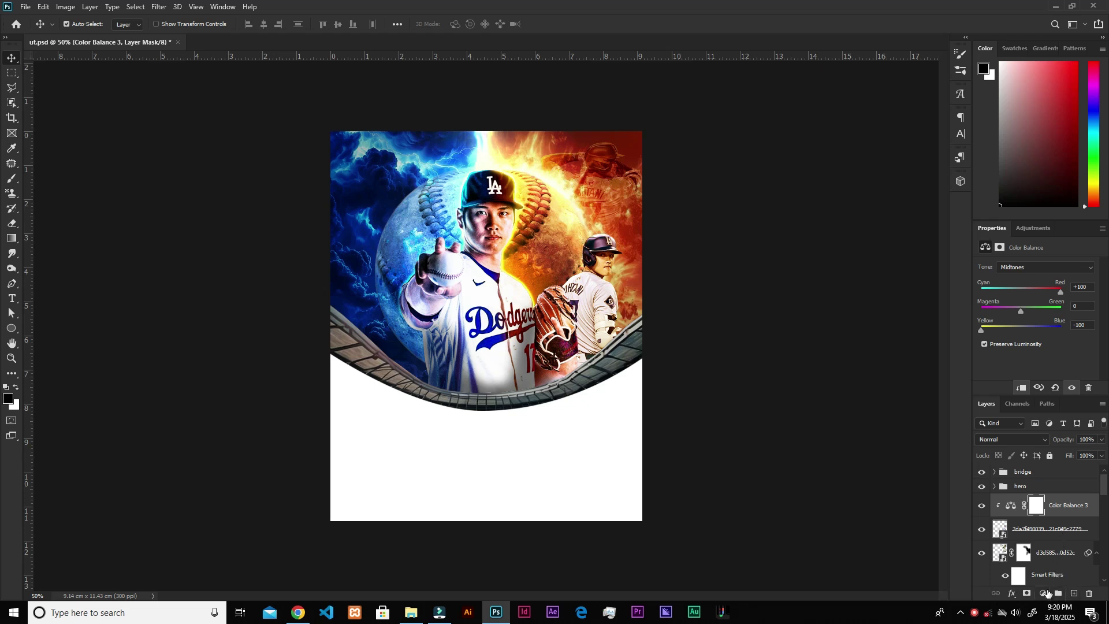
# - Add a clipped Exposure adjustment to the fire-side player with exposure -1.29 and gamma 0.59, and invert its mask to black
pyautogui.click(1043, 594)
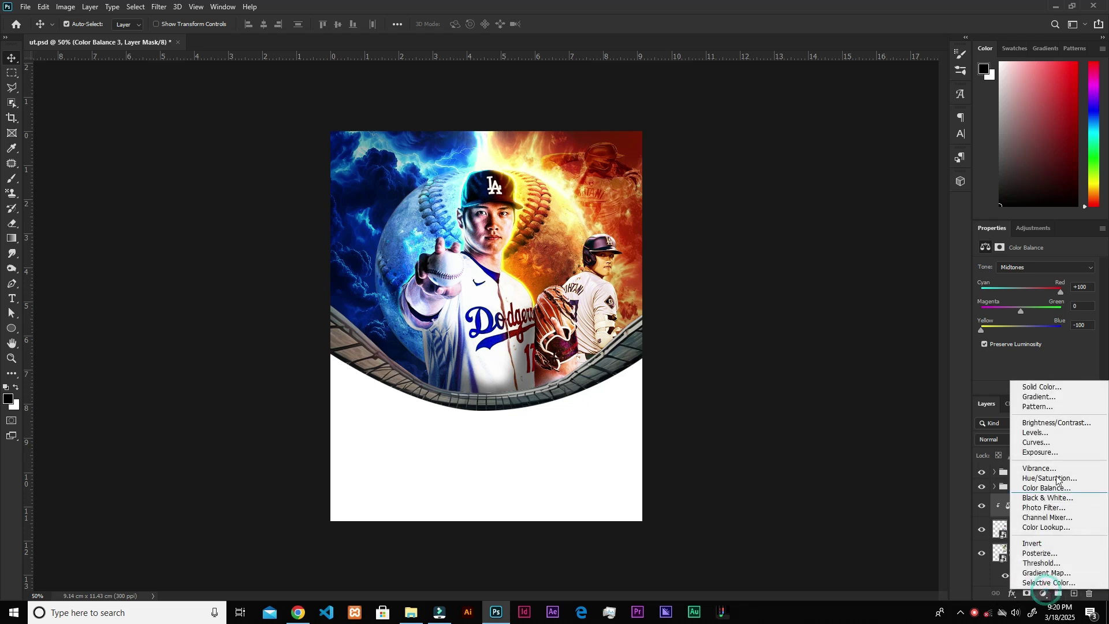
pyautogui.click(1038, 451)
pyautogui.click(1021, 388)
pyautogui.moveTo(1036, 295); pyautogui.dragTo(1025, 295)
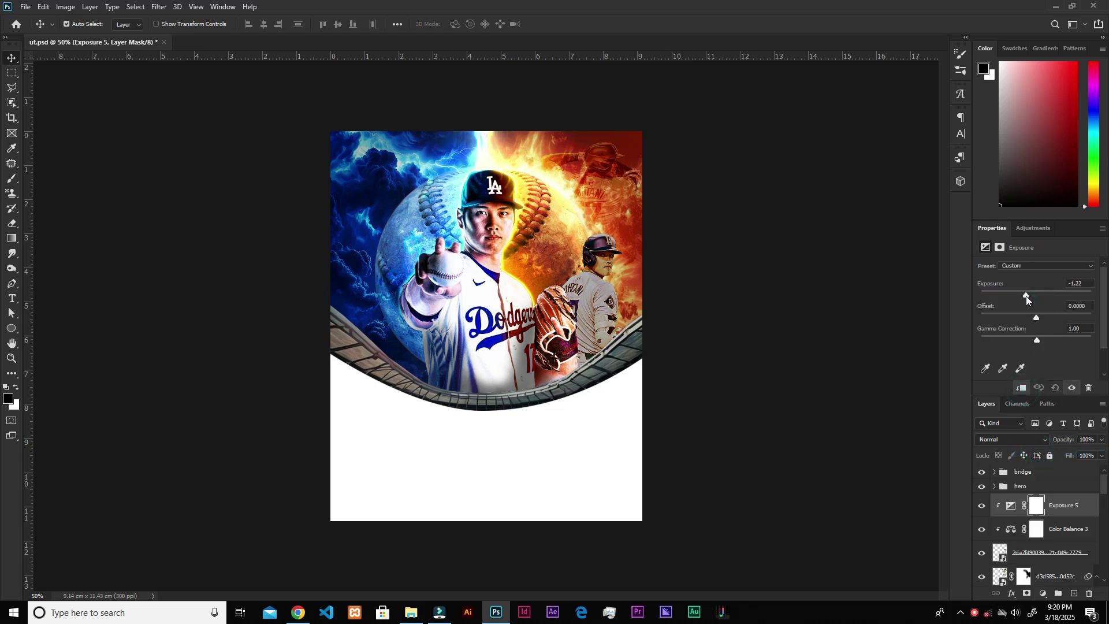
pyautogui.moveTo(1041, 341); pyautogui.dragTo(1055, 341)
pyautogui.press('i')
pyautogui.hotkey('ctrl', 'i')
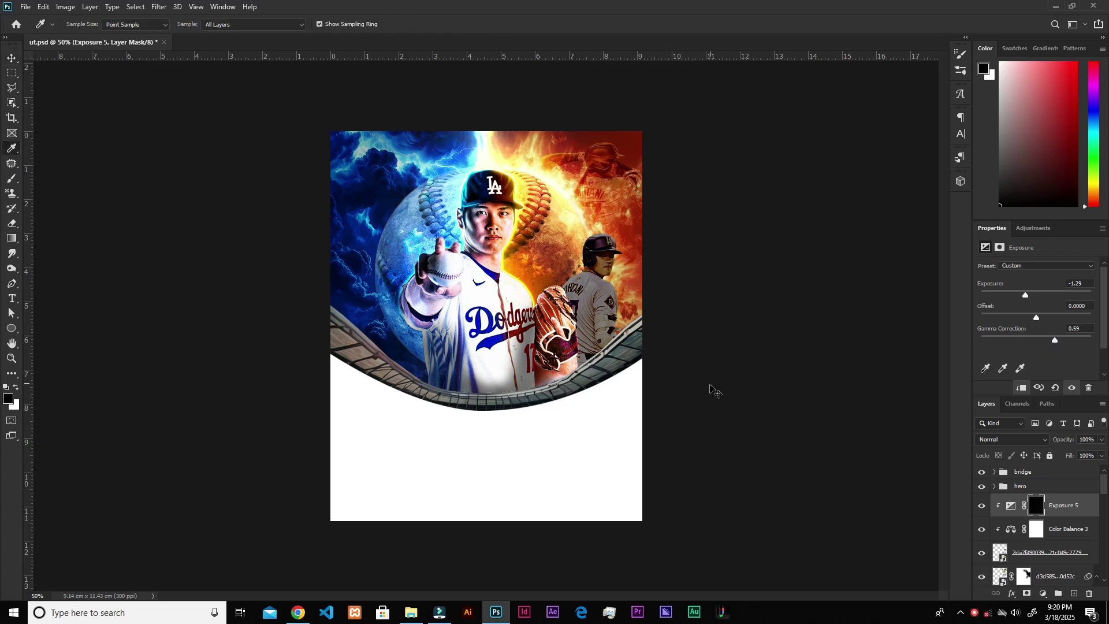
# - Paint white on the Exposure 5 mask over the lower part of the fire-side player to darken it near the stadium edge
pyautogui.press('b')
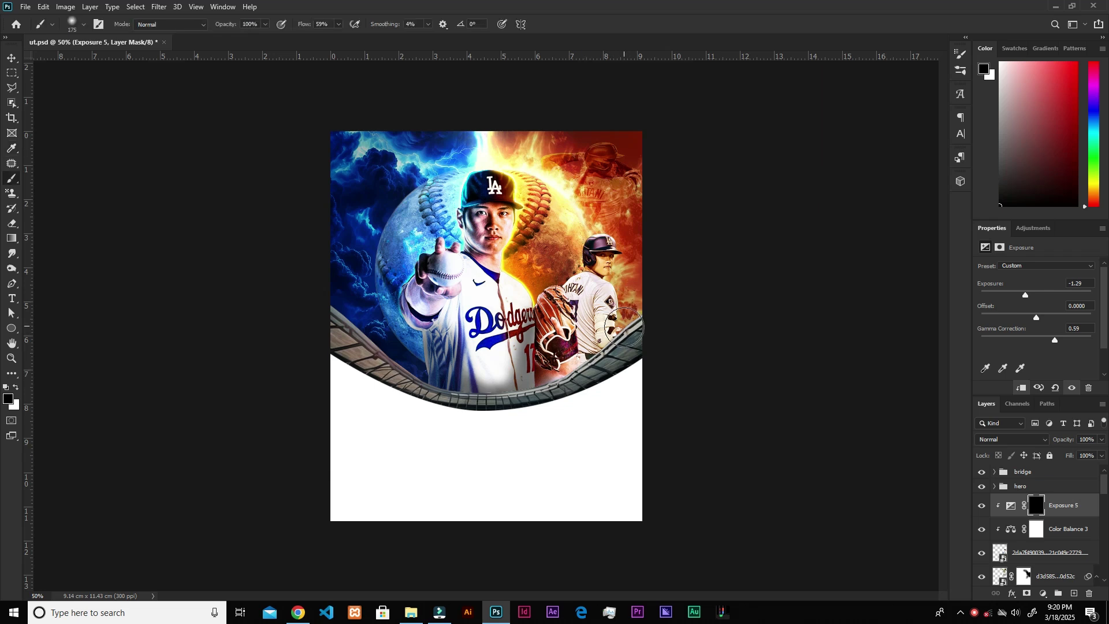
pyautogui.hotkey('ctrl', '+')
pyautogui.press('x')
pyautogui.moveTo(667, 325)
pyautogui.mouseDown()
pyautogui.moveTo(598, 403)
pyautogui.moveTo(597, 344)
pyautogui.moveTo(574, 321)
pyautogui.moveTo(627, 382)
pyautogui.moveTo(622, 392)
pyautogui.moveTo(588, 387)
pyautogui.mouseUp()
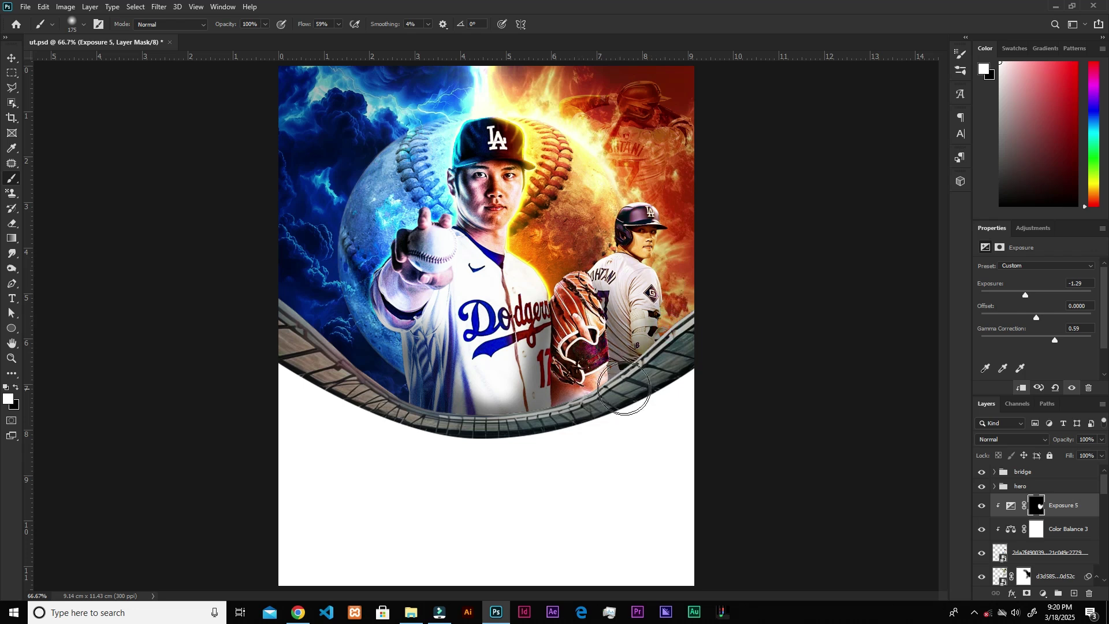
pyautogui.hotkey('ctrl', '-')
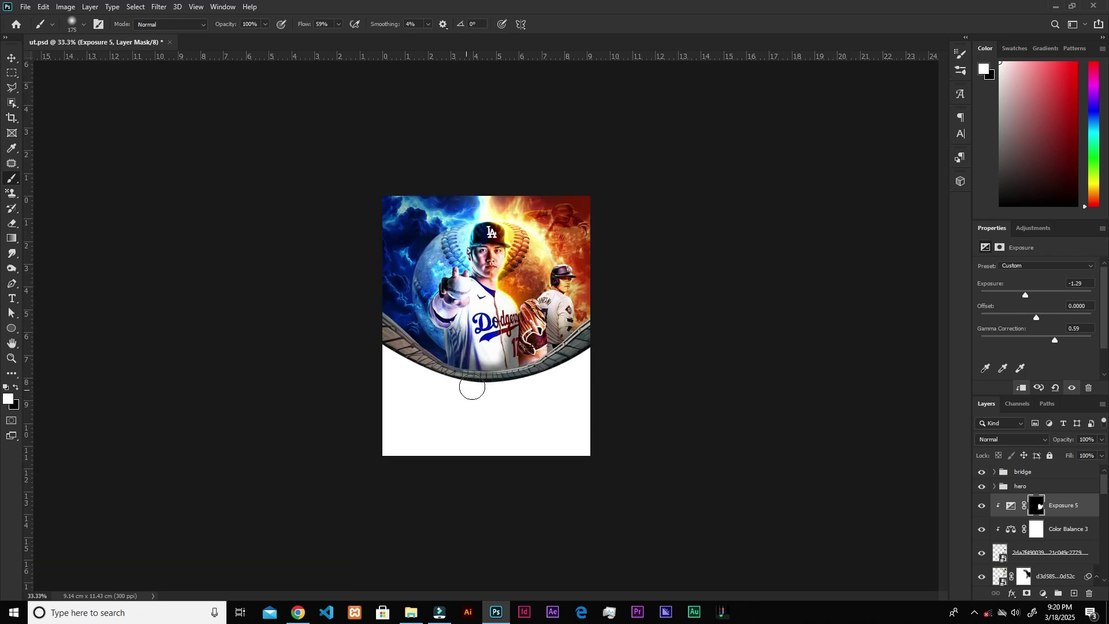
# - Set the blend mode of the fire-side player layer to Hard Light
pyautogui.press('v')
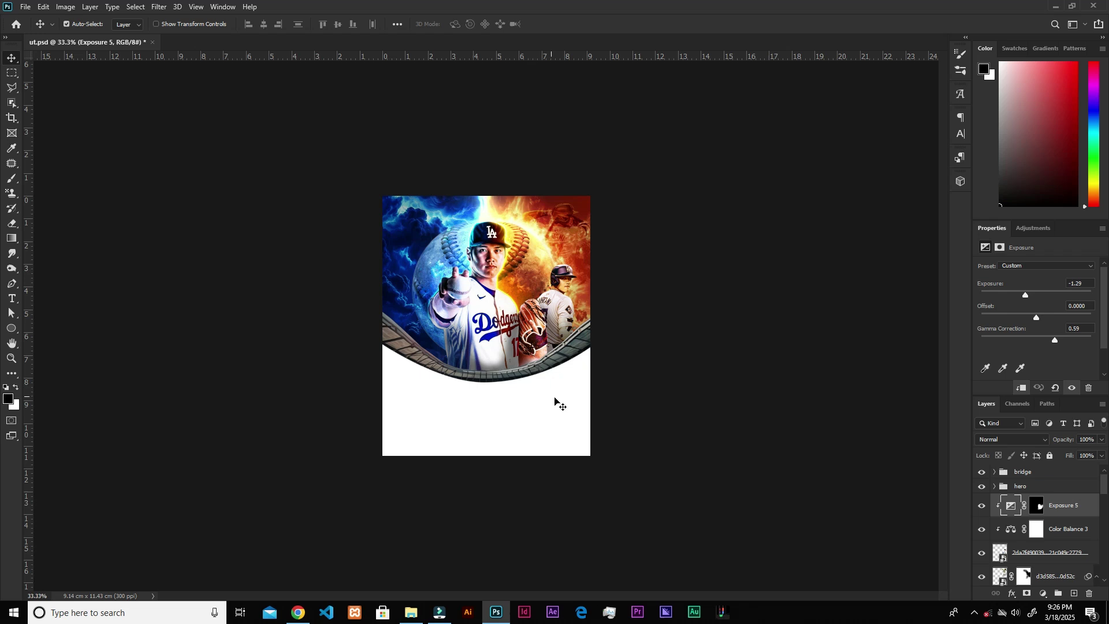
pyautogui.click(1035, 555)
pyautogui.click(1003, 441)
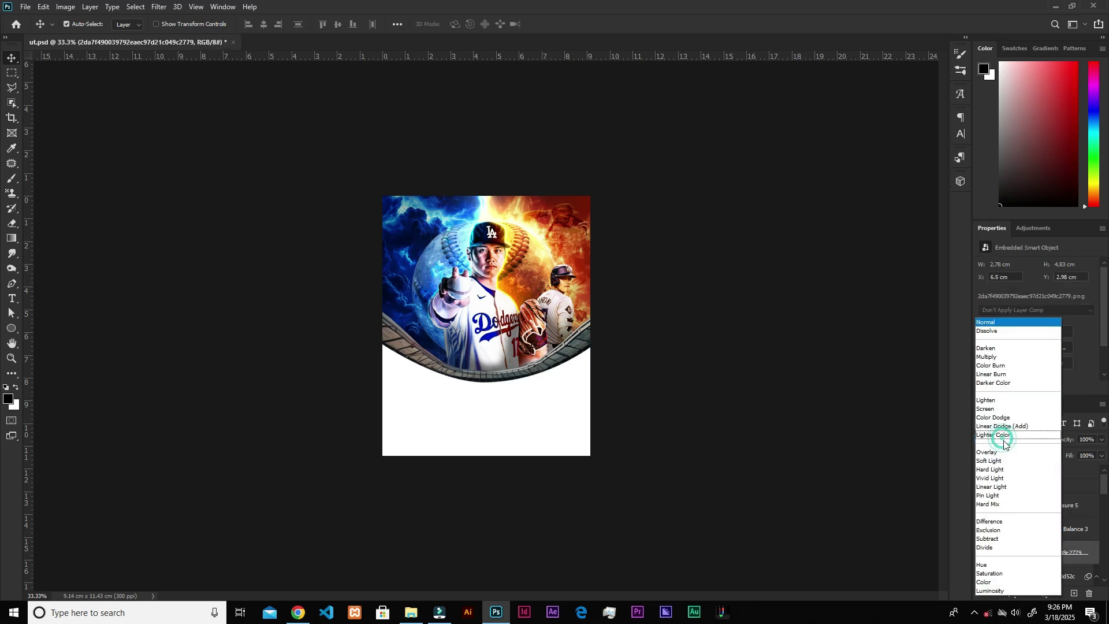
pyautogui.click(988, 470)
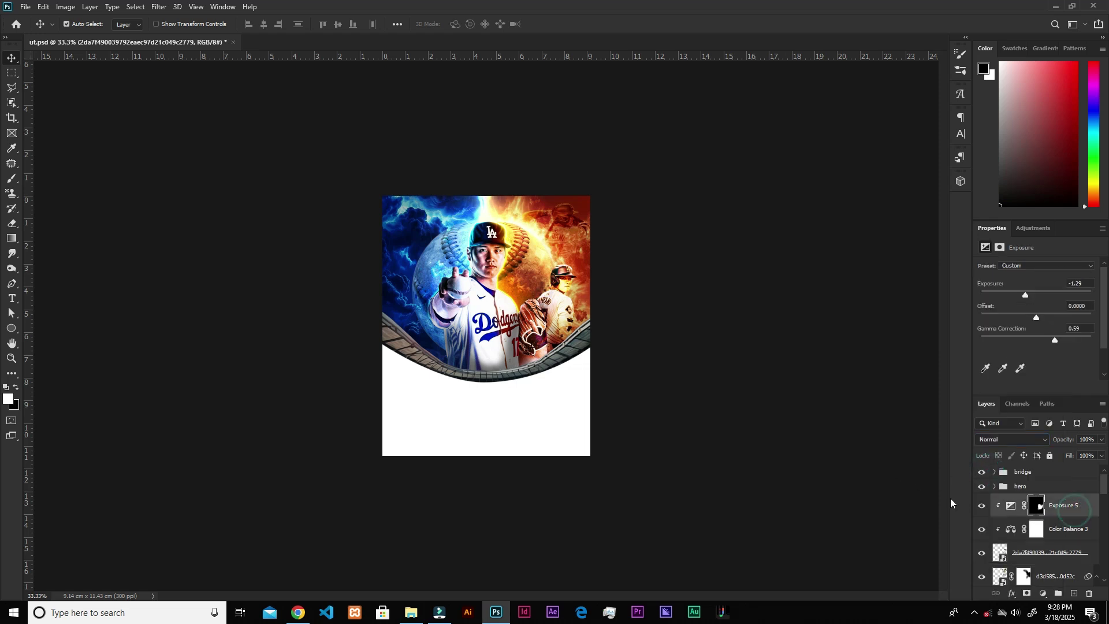
# - Place the shouting player image from resources_tani, scale it to about 17.7%, and position it on the ice side behind the main player's arm
pyautogui.click(411, 613)
pyautogui.moveTo(489, 218); pyautogui.dragTo(511, 501)
pyautogui.hotkey('ctrl', '+')
pyautogui.hotkey('ctrl', '+')
pyautogui.hotkey('ctrl', '-')
pyautogui.moveTo(642, 326); pyautogui.dragTo(462, 323)
pyautogui.moveTo(399, 312); pyautogui.dragTo(379, 298)
pyautogui.moveTo(456, 394); pyautogui.dragTo(457, 396)
pyautogui.moveTo(446, 344); pyautogui.dragTo(450, 343)
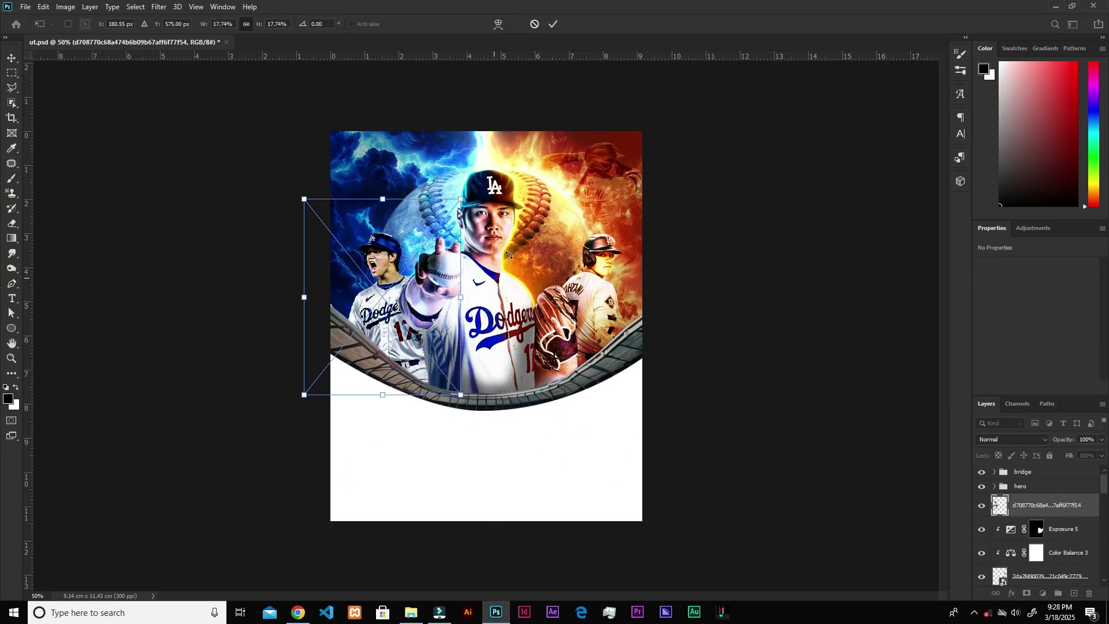
pyautogui.click(555, 24)
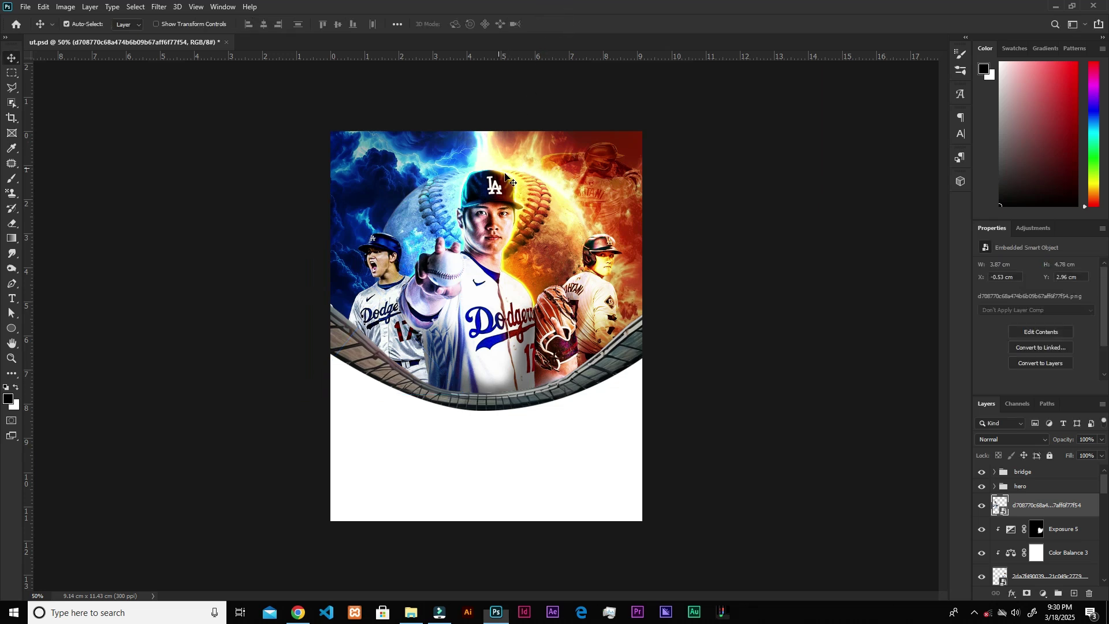
# - Add a Color Balance adjustment clipped to the ice-side player, with midtones Yellow-Blue at +100
pyautogui.click(1044, 594)
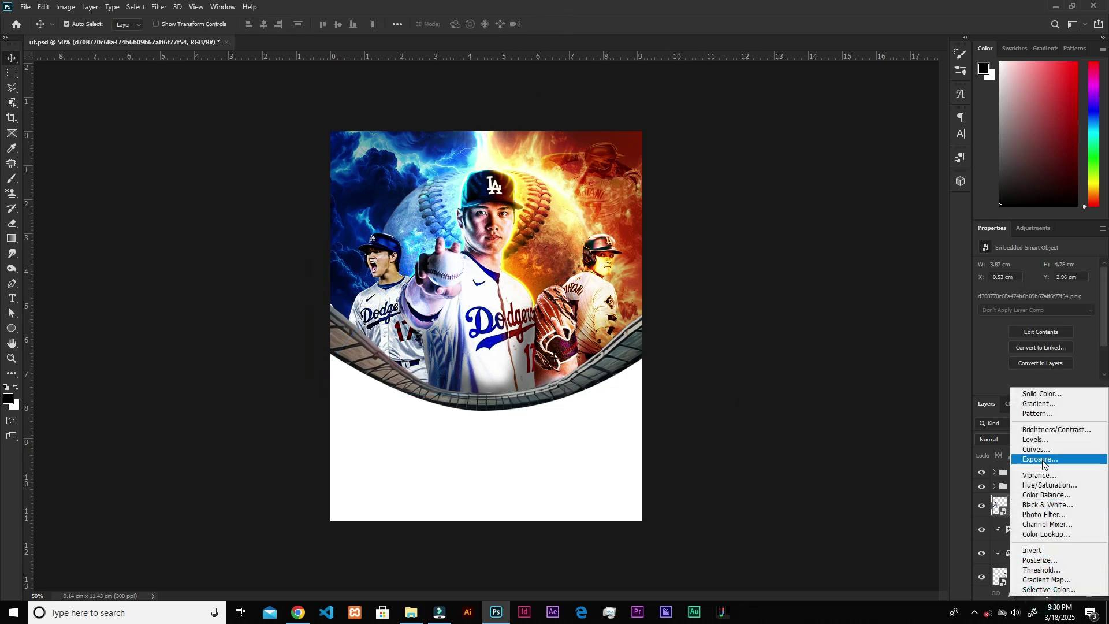
pyautogui.click(1034, 498)
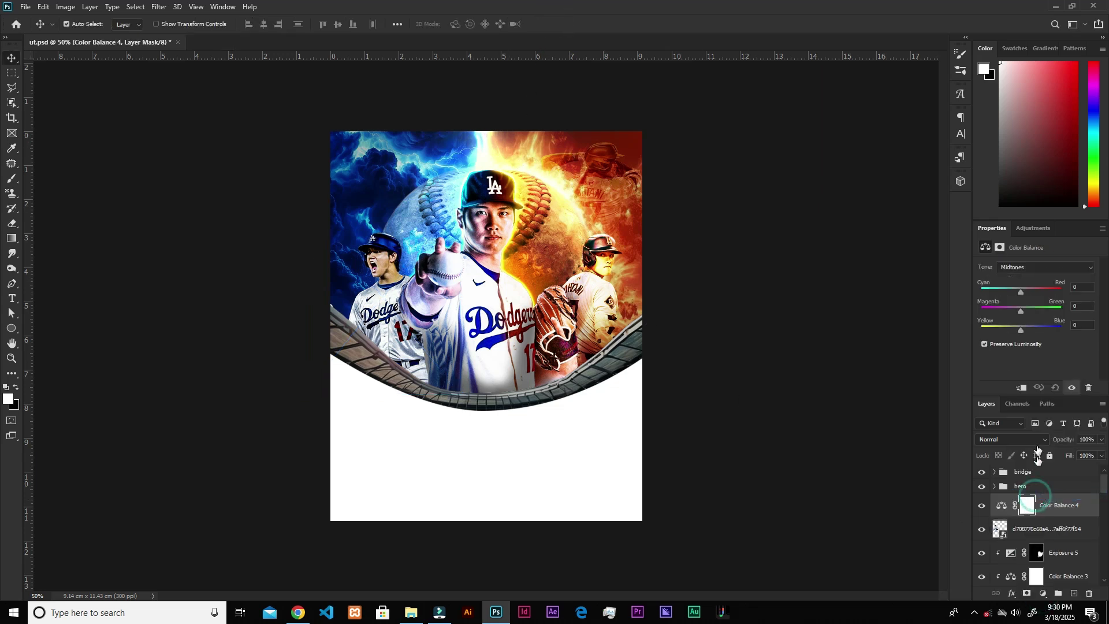
pyautogui.click(1021, 388)
pyautogui.moveTo(1037, 329); pyautogui.dragTo(1069, 331)
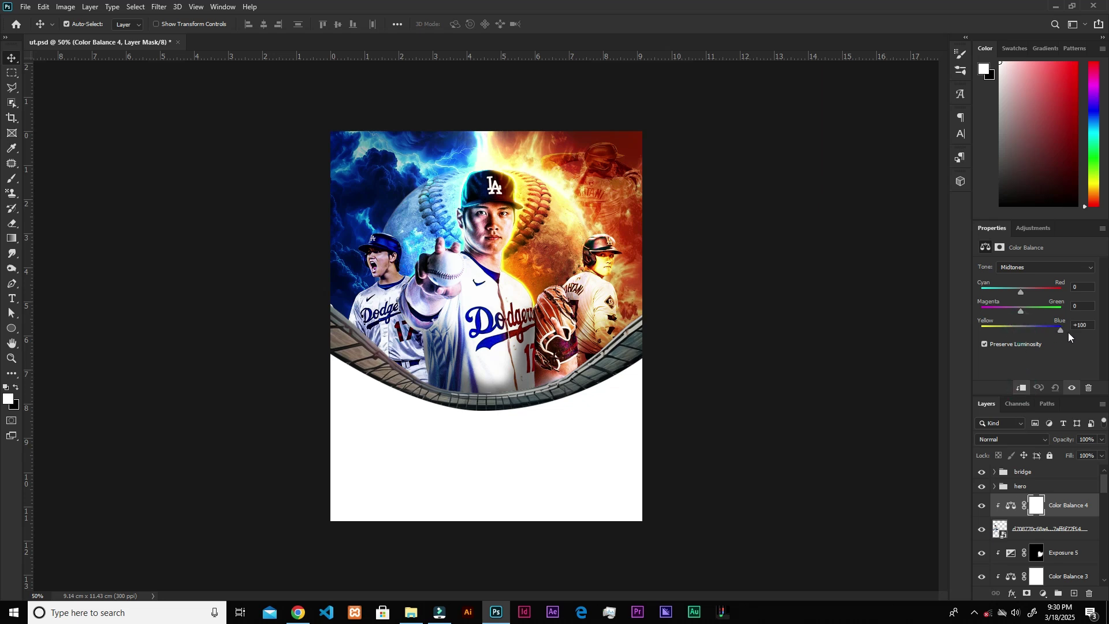
# - Set Cyan-Red to -100 in the ice-side player's Color Balance and add a clipped Exposure adjustment with exposure -1.43 and gamma 0.71
pyautogui.moveTo(980, 285); pyautogui.dragTo(950, 301)
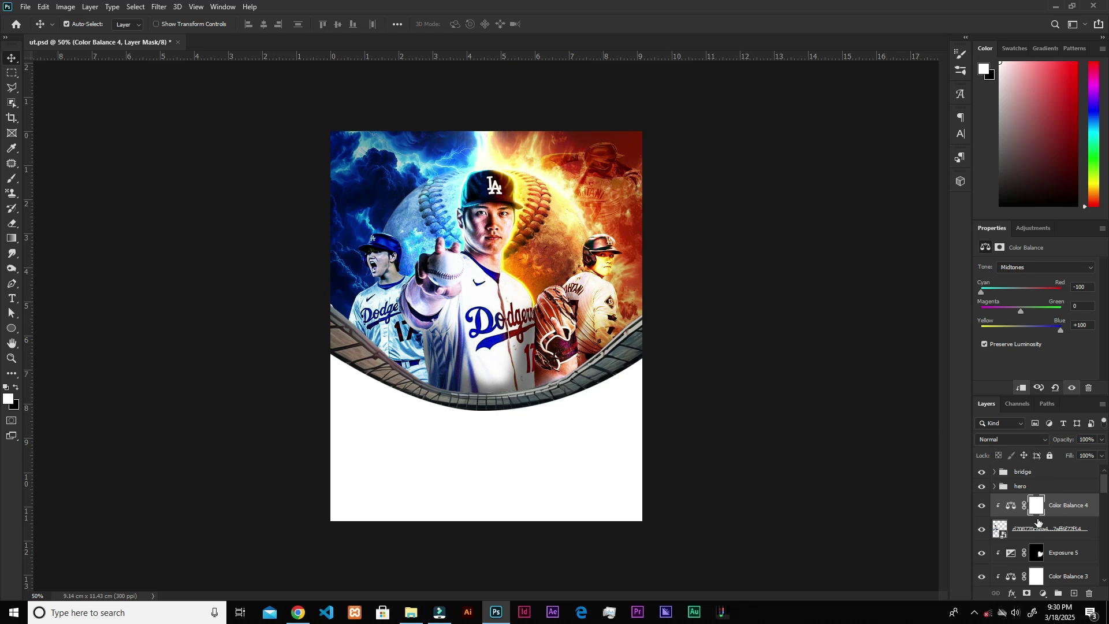
pyautogui.click(1044, 592)
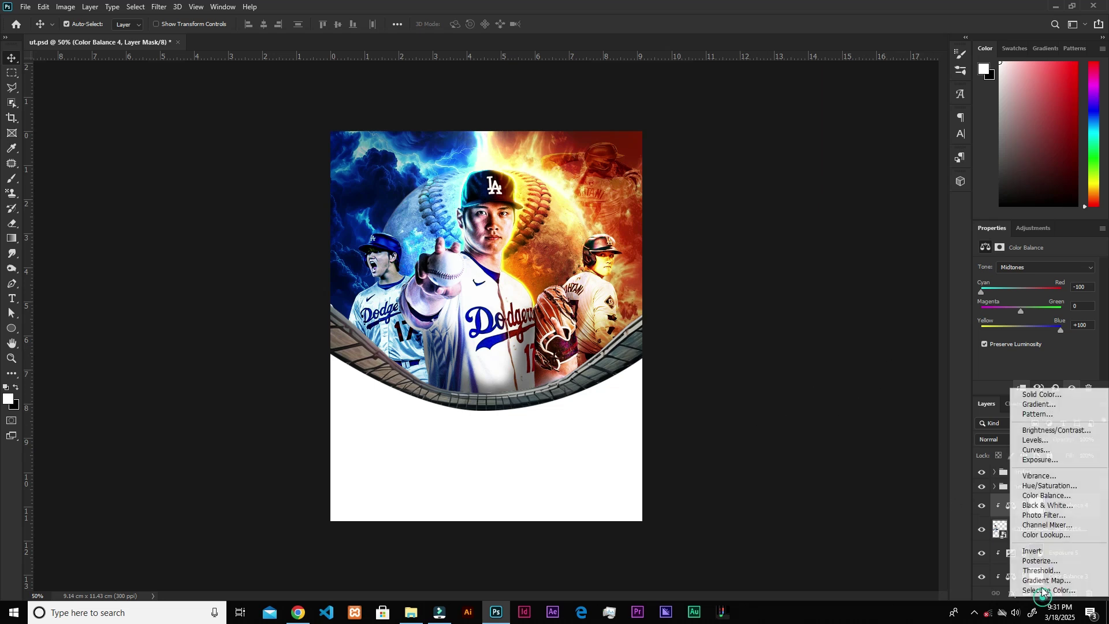
pyautogui.click(1042, 460)
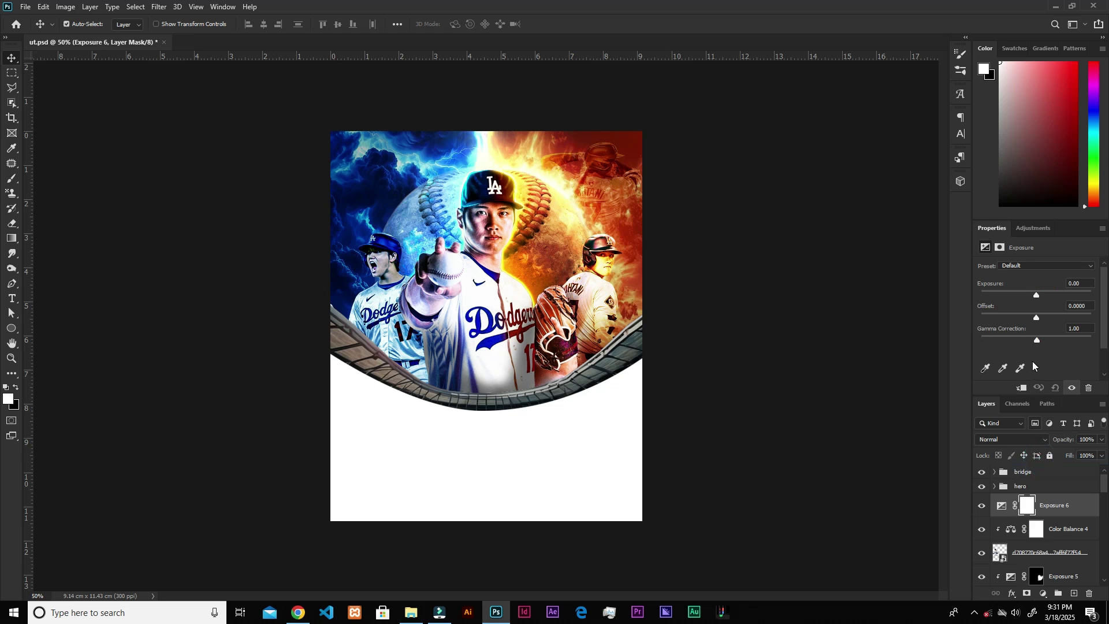
pyautogui.moveTo(1026, 296); pyautogui.dragTo(1025, 296)
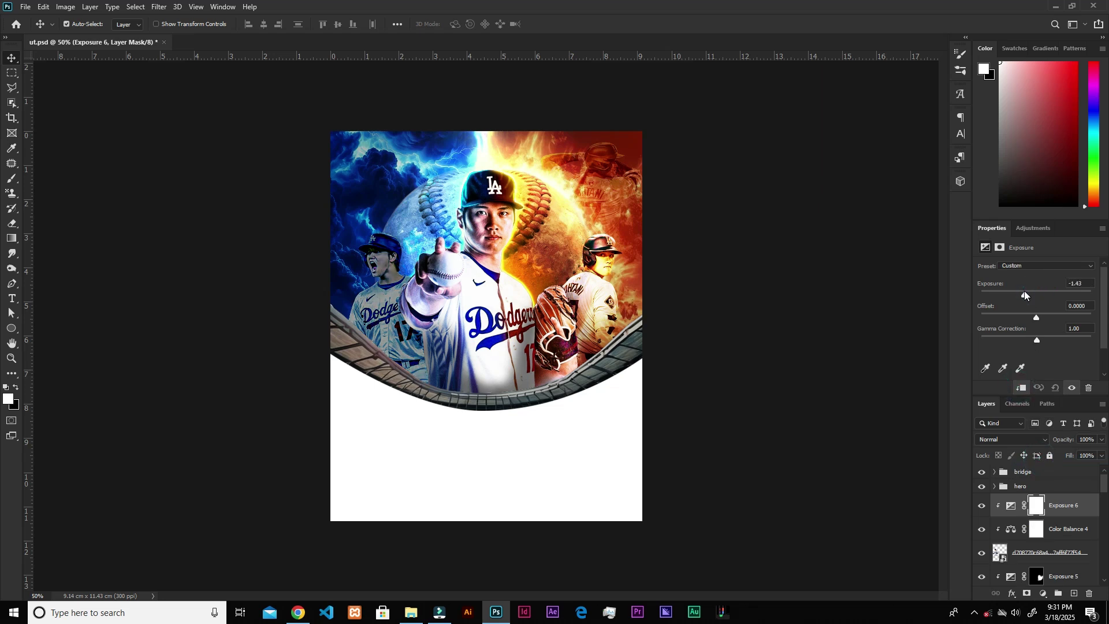
pyautogui.moveTo(1038, 339); pyautogui.dragTo(1049, 341)
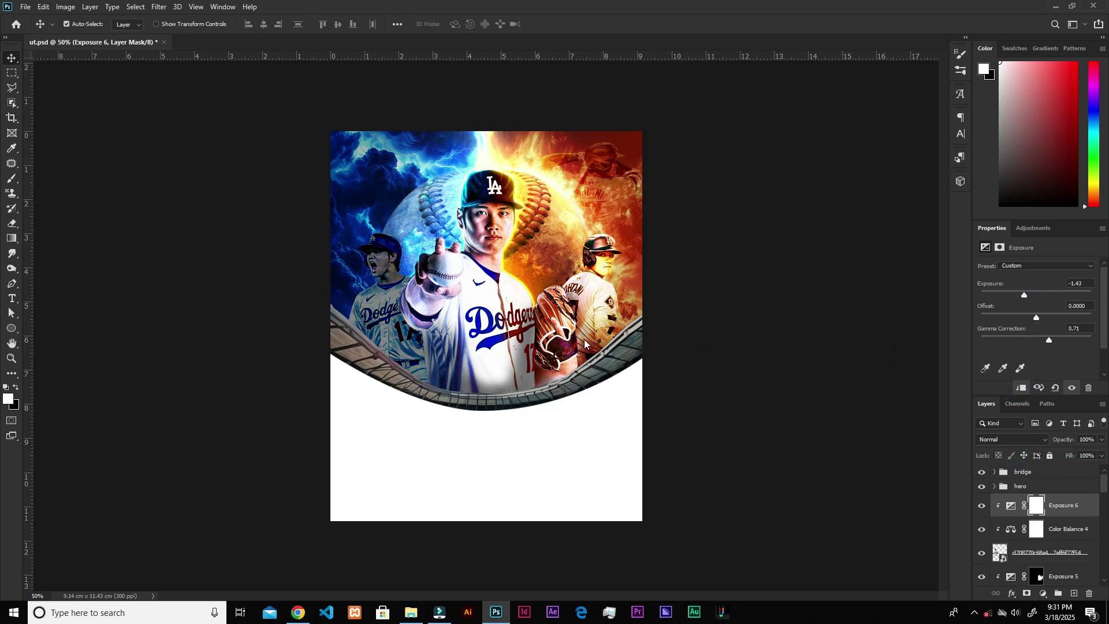
# - Invert the Exposure 6 mask and paint white on it where the ice-side player meets the main player's arm and jersey
pyautogui.hotkey('ctrl', 'i')
pyautogui.press('b')
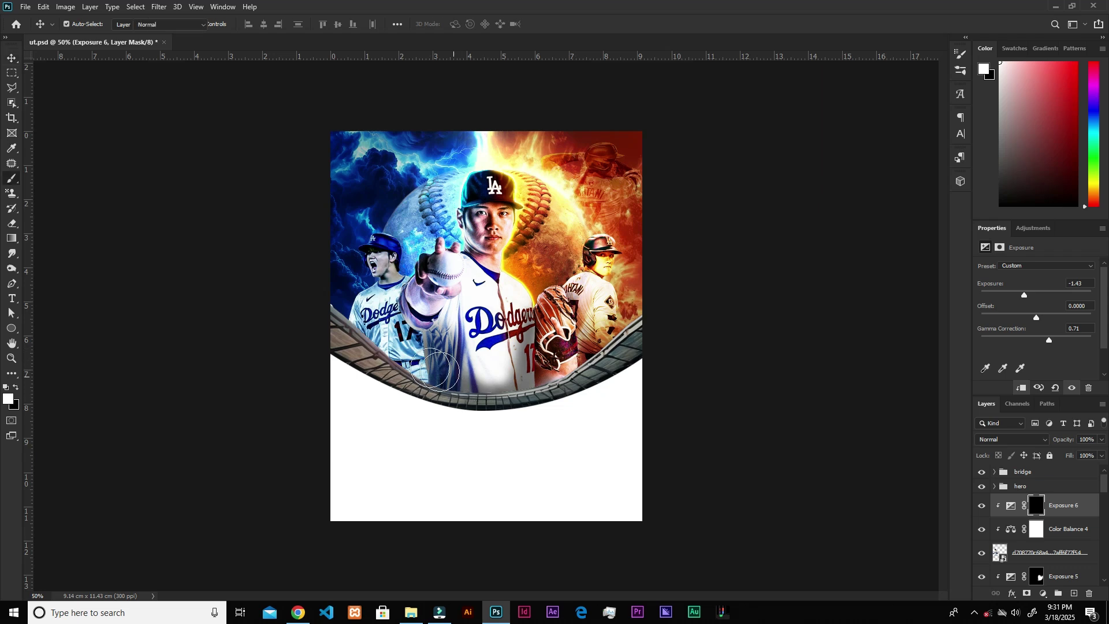
pyautogui.moveTo(443, 306)
pyautogui.mouseDown()
pyautogui.moveTo(361, 348)
pyautogui.moveTo(426, 318)
pyautogui.moveTo(426, 297)
pyautogui.moveTo(443, 406)
pyautogui.moveTo(391, 373)
pyautogui.moveTo(377, 386)
pyautogui.moveTo(390, 392)
pyautogui.moveTo(431, 302)
pyautogui.mouseUp()
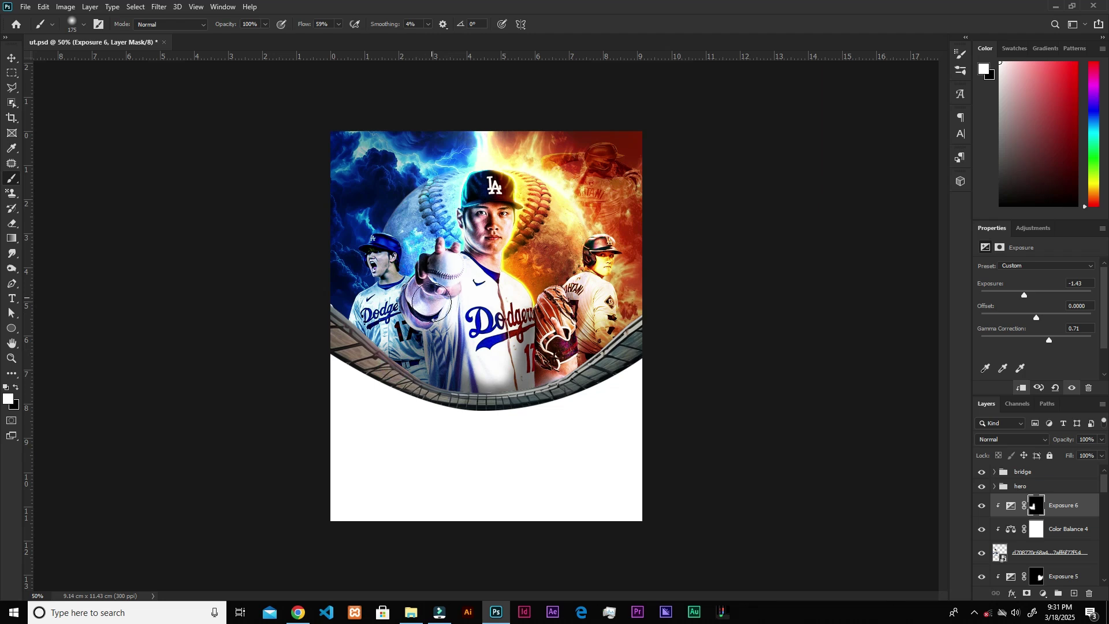
pyautogui.moveTo(423, 341)
pyautogui.mouseDown()
pyautogui.moveTo(435, 384)
pyautogui.moveTo(398, 385)
pyautogui.moveTo(434, 355)
pyautogui.moveTo(421, 289)
pyautogui.moveTo(434, 392)
pyautogui.moveTo(417, 401)
pyautogui.moveTo(458, 402)
pyautogui.mouseUp()
pyautogui.press('v')
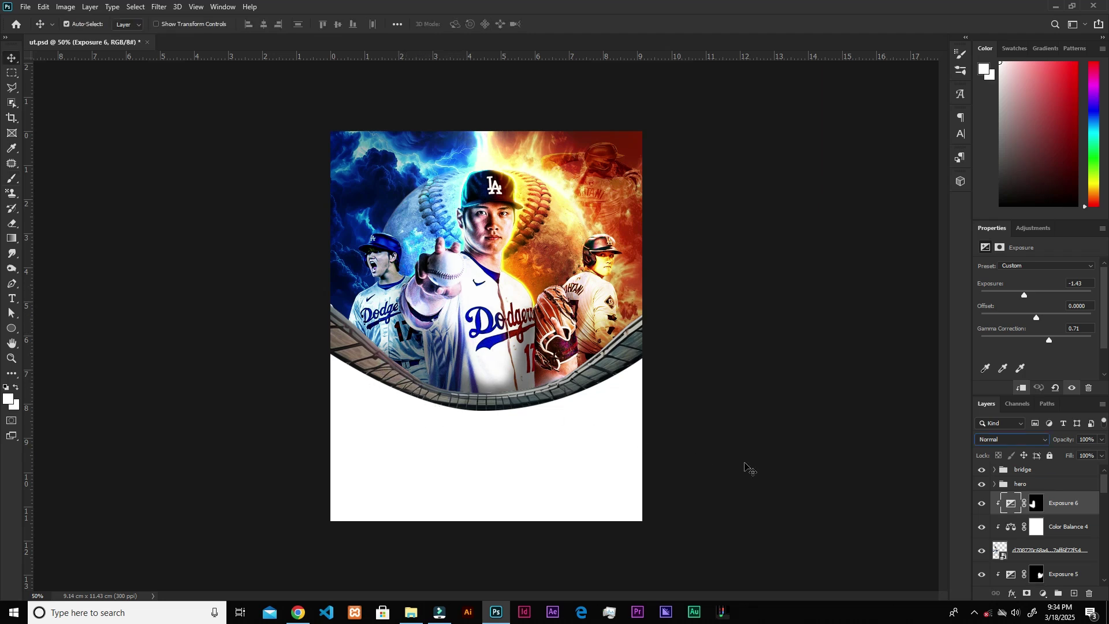
# - Set the blend mode of the ice-side player layer to Hard Light and compare the picture with that layer hidden and shown
pyautogui.click(1027, 553)
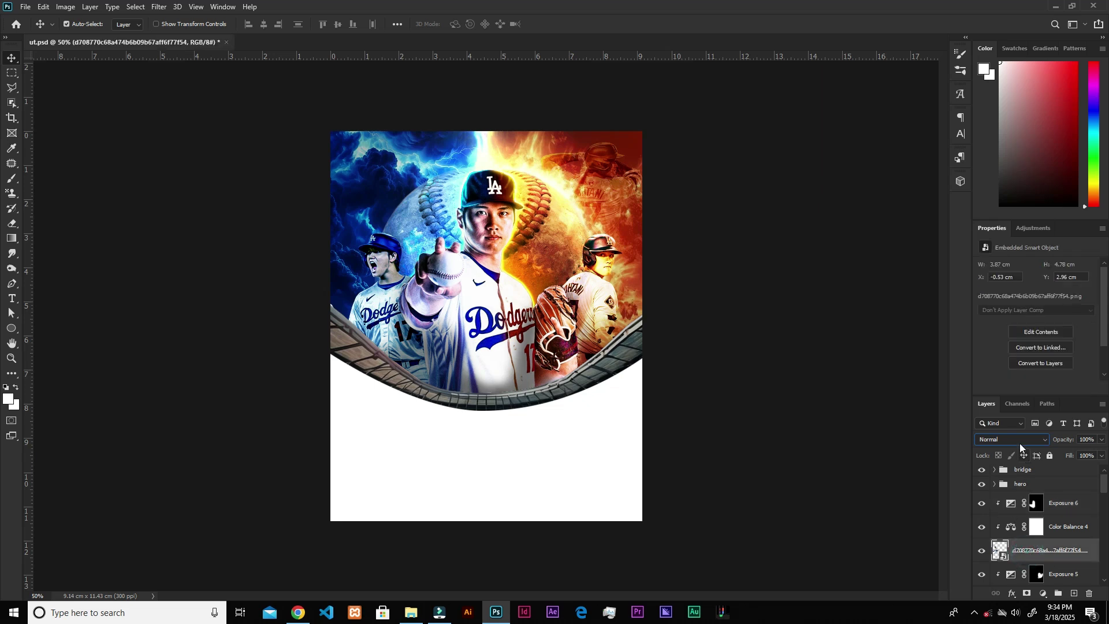
pyautogui.click(1018, 442)
pyautogui.click(1003, 470)
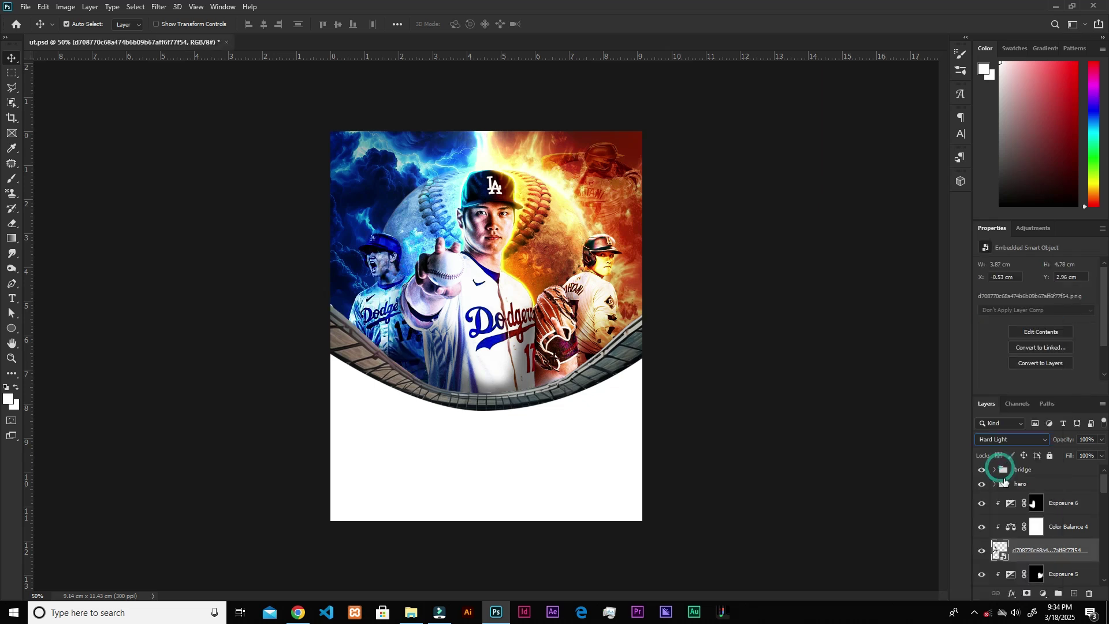
pyautogui.moveTo(1105, 487); pyautogui.dragTo(987, 494)
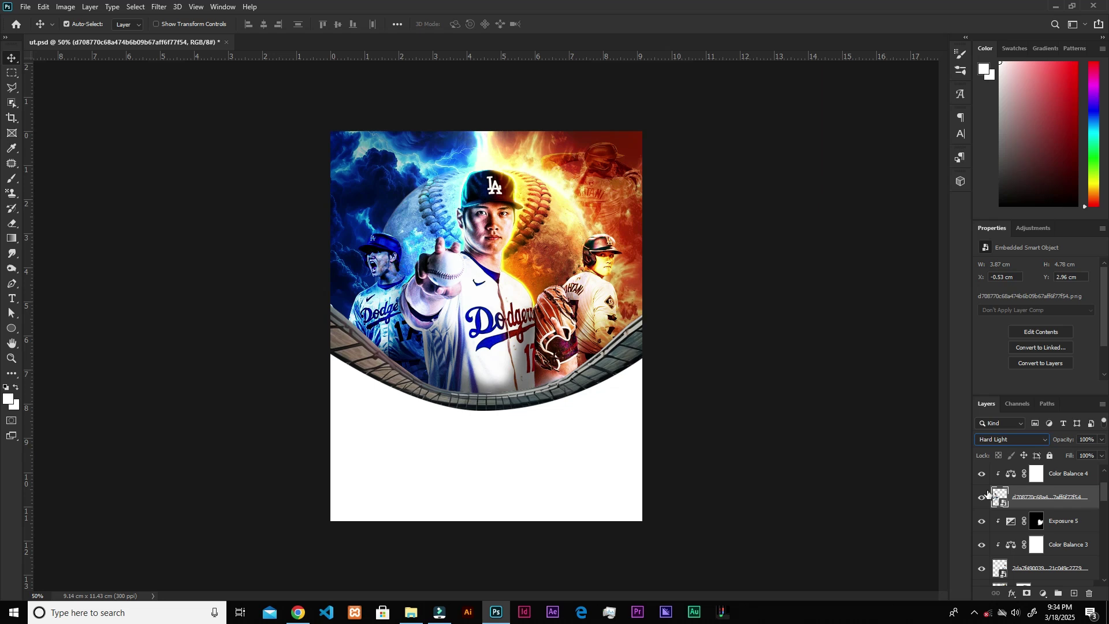
pyautogui.click(982, 499)
pyautogui.click(982, 498)
# - Add a new layer above Exposure 5, sample light cyan from the main player's rim glow, and brush a soft glow behind the ice-side player
pyautogui.click(1082, 530)
pyautogui.click(1071, 590)
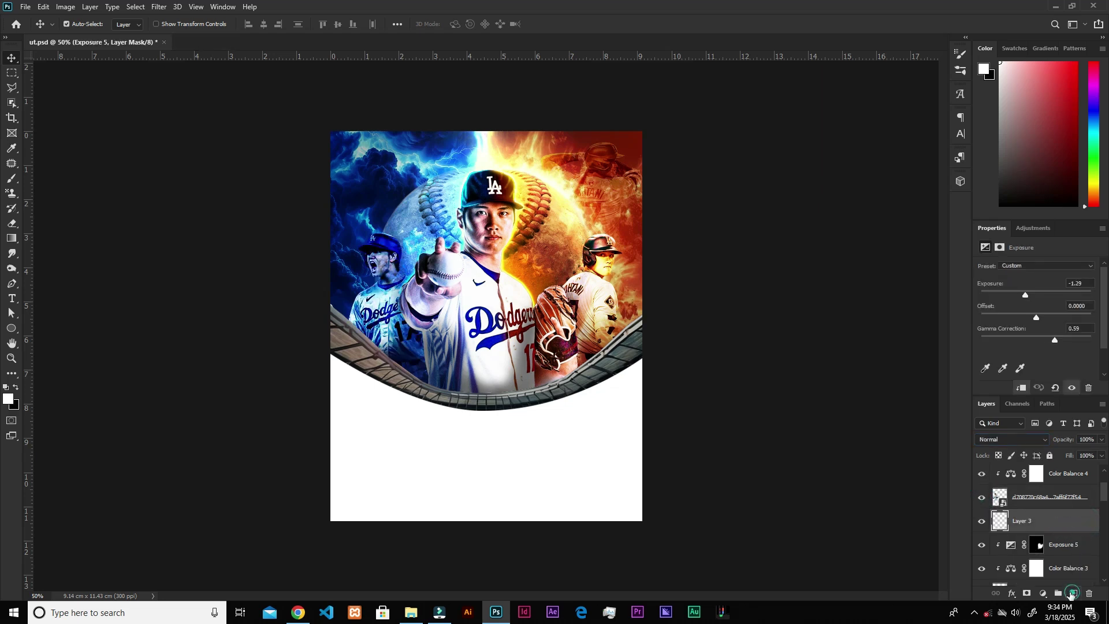
pyautogui.press('b')
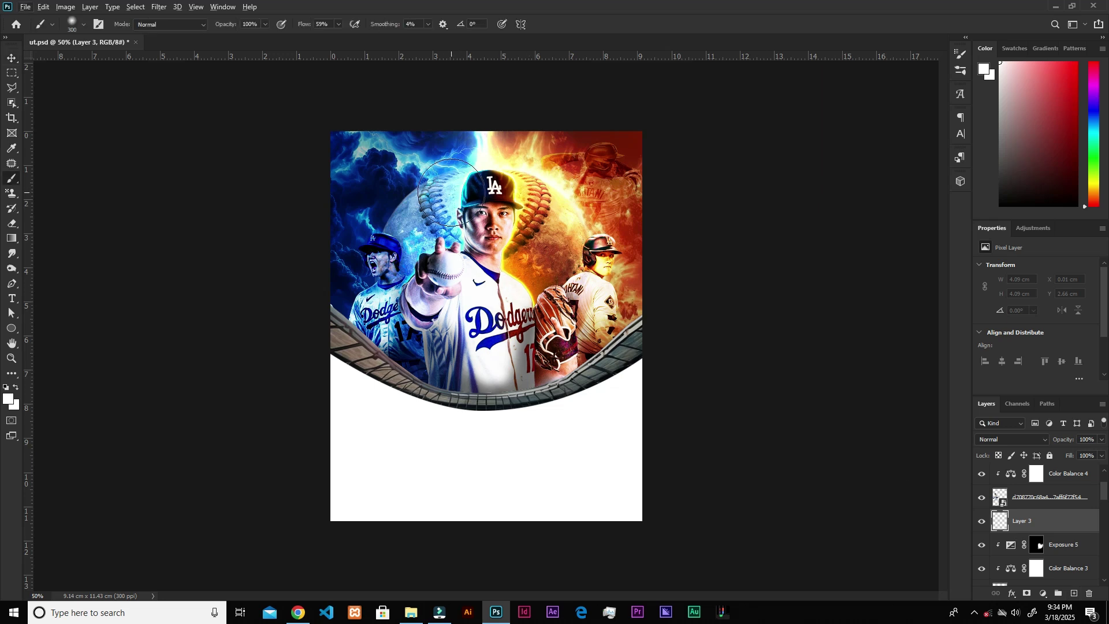
pyautogui.hotkey('ctrl', '+')
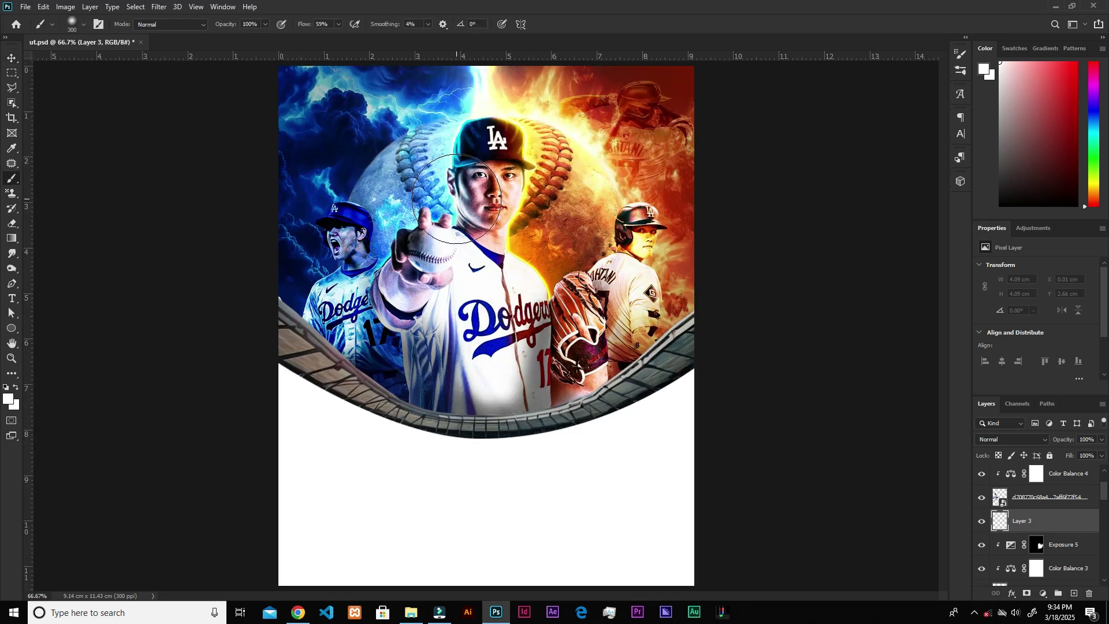
pyautogui.keyDown('alt'); pyautogui.click(449, 148); pyautogui.keyUp('alt')
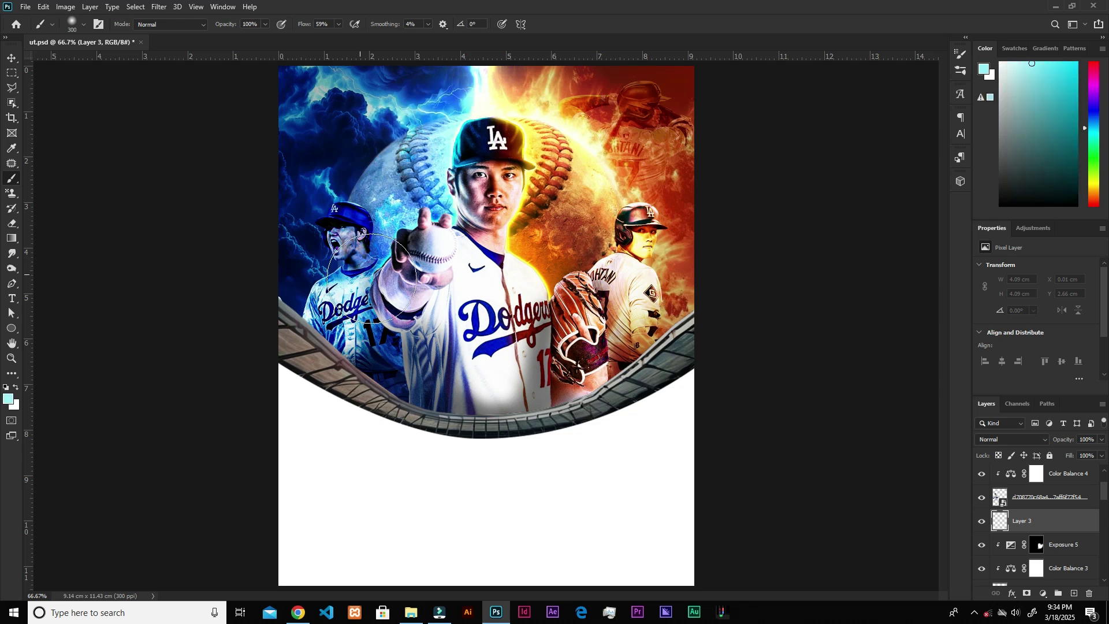
pyautogui.moveTo(373, 258)
pyautogui.mouseDown()
pyautogui.moveTo(358, 238)
pyautogui.moveTo(373, 284)
pyautogui.mouseUp()
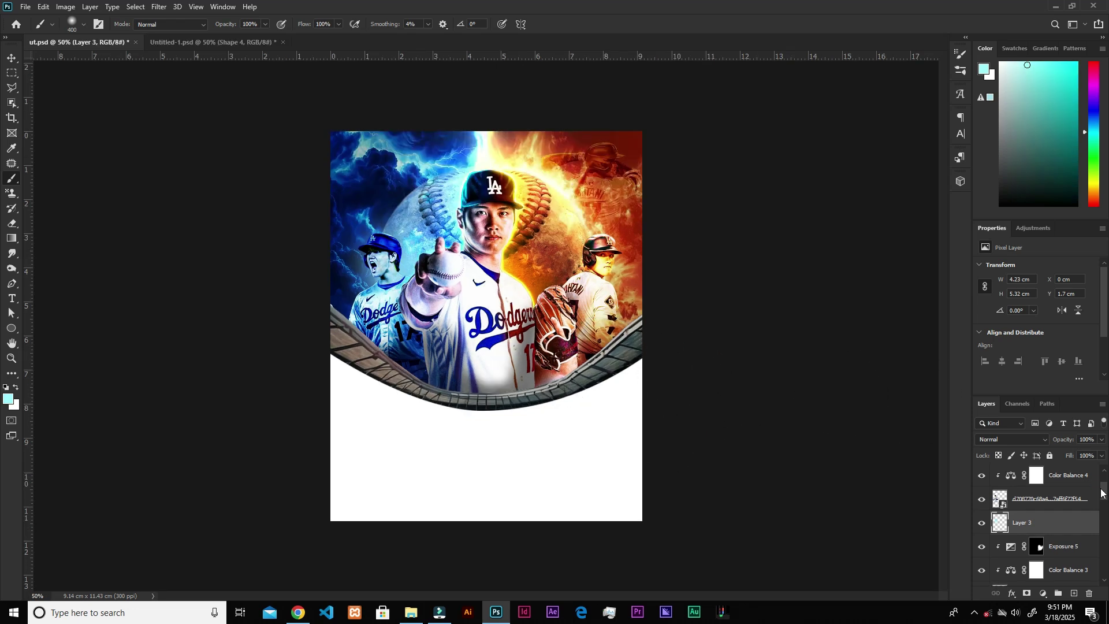
# - Place the two batter images from resources_tani above the bridge group
pyautogui.moveTo(1102, 493); pyautogui.dragTo(1102, 477)
pyautogui.click(1039, 472)
pyautogui.press('v')
pyautogui.click(410, 612)
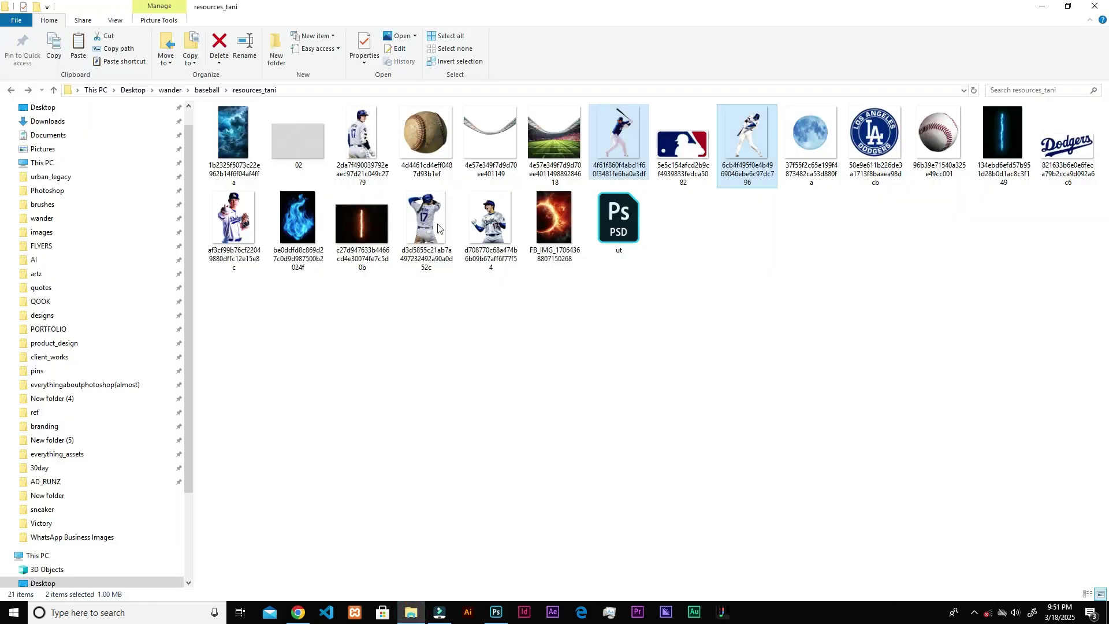
pyautogui.moveTo(618, 142); pyautogui.dragTo(562, 450)
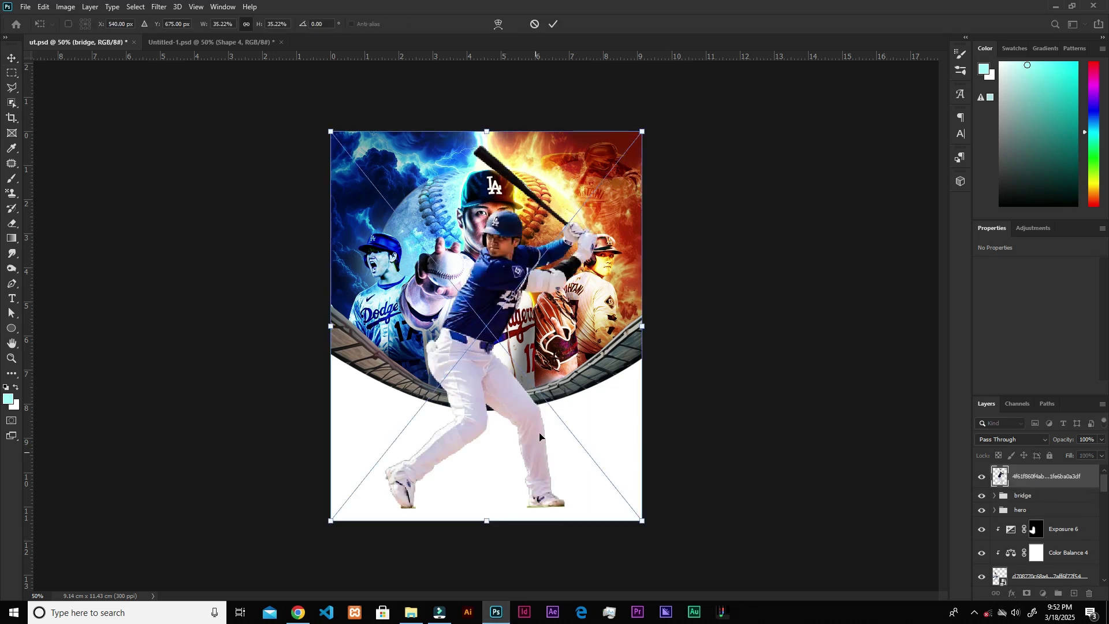
pyautogui.press('Return')
pyautogui.press('Return')
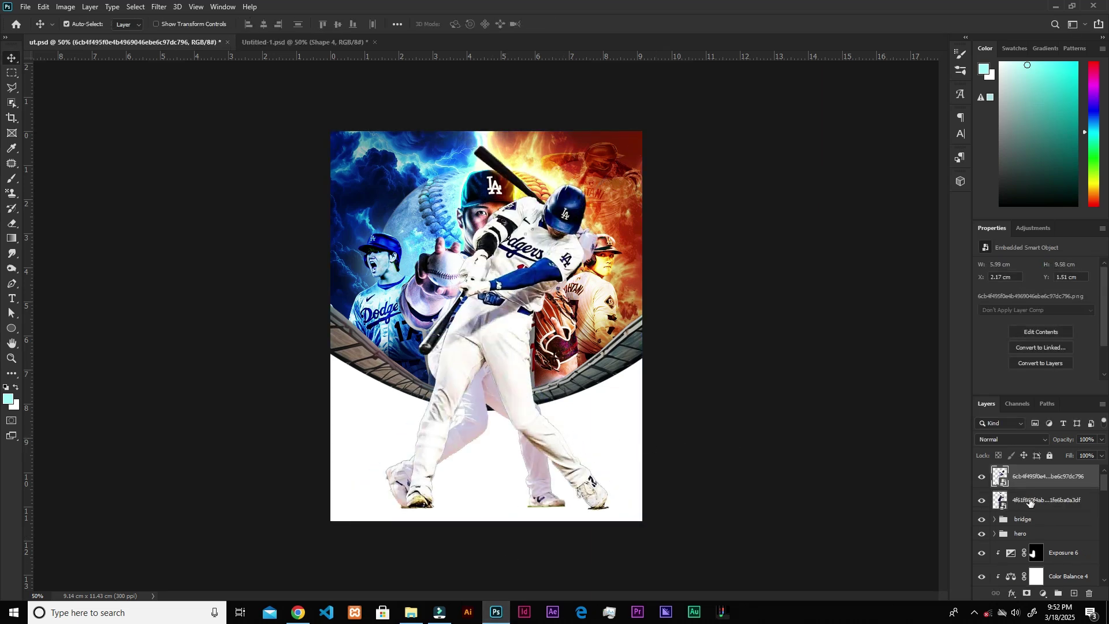
# - Scale both batter layers together to about 52.1% and position them over the lower middle of the stadium edge
pyautogui.keyDown('shift'); pyautogui.click(1030, 502); pyautogui.keyUp('shift')
pyautogui.hotkey('ctrl', 't')
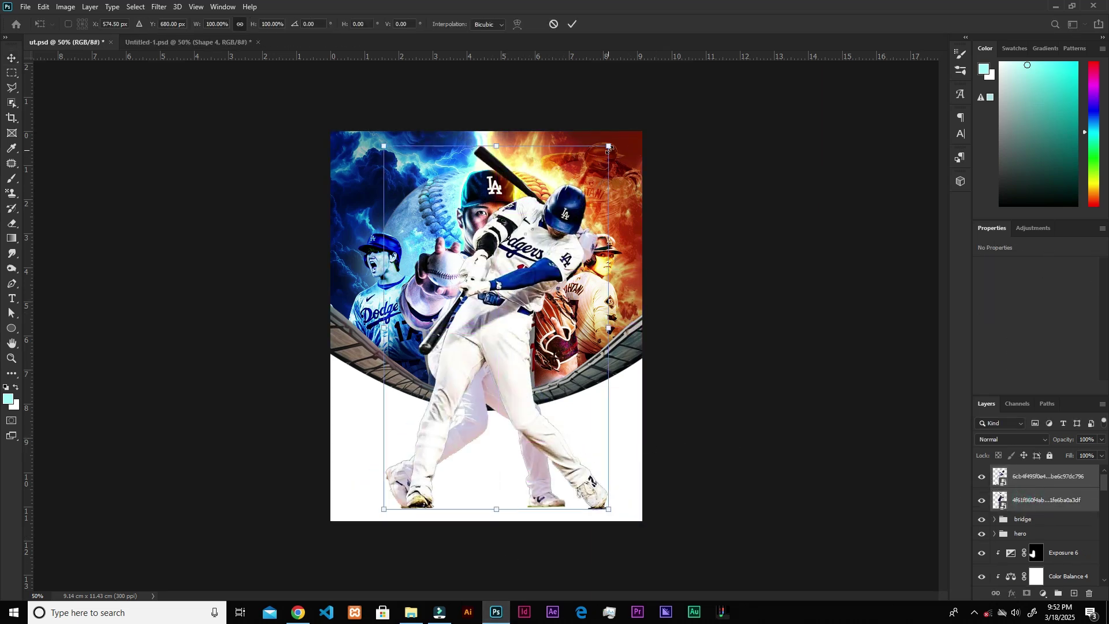
pyautogui.moveTo(609, 147); pyautogui.dragTo(505, 313)
pyautogui.moveTo(462, 370); pyautogui.dragTo(479, 359)
pyautogui.moveTo(524, 303); pyautogui.dragTo(519, 310)
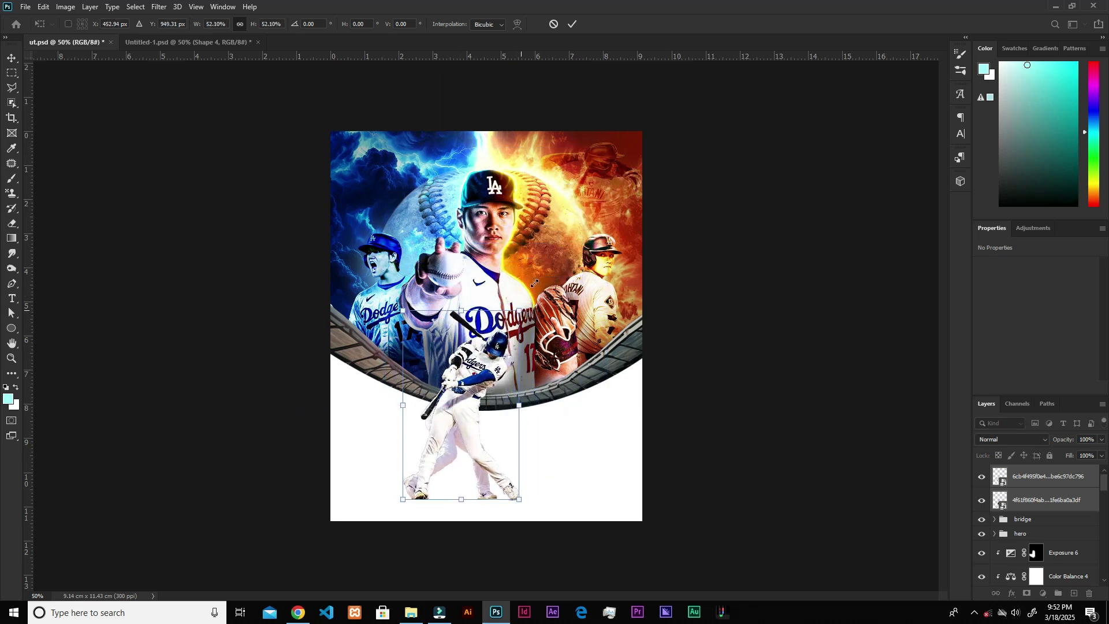
pyautogui.click(574, 26)
# - Flip the white-jersey batter horizontally
pyautogui.keyDown('ctrl'); pyautogui.click(475, 405); pyautogui.keyUp('ctrl')
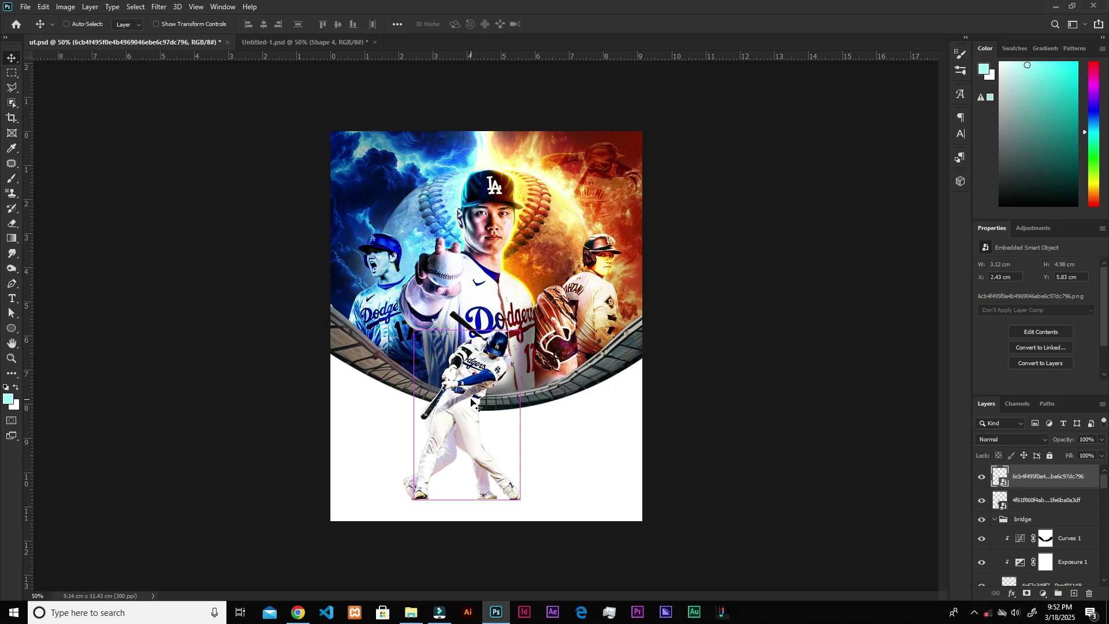
pyautogui.hotkey('ctrl', 't')
pyautogui.rightClick(470, 388)
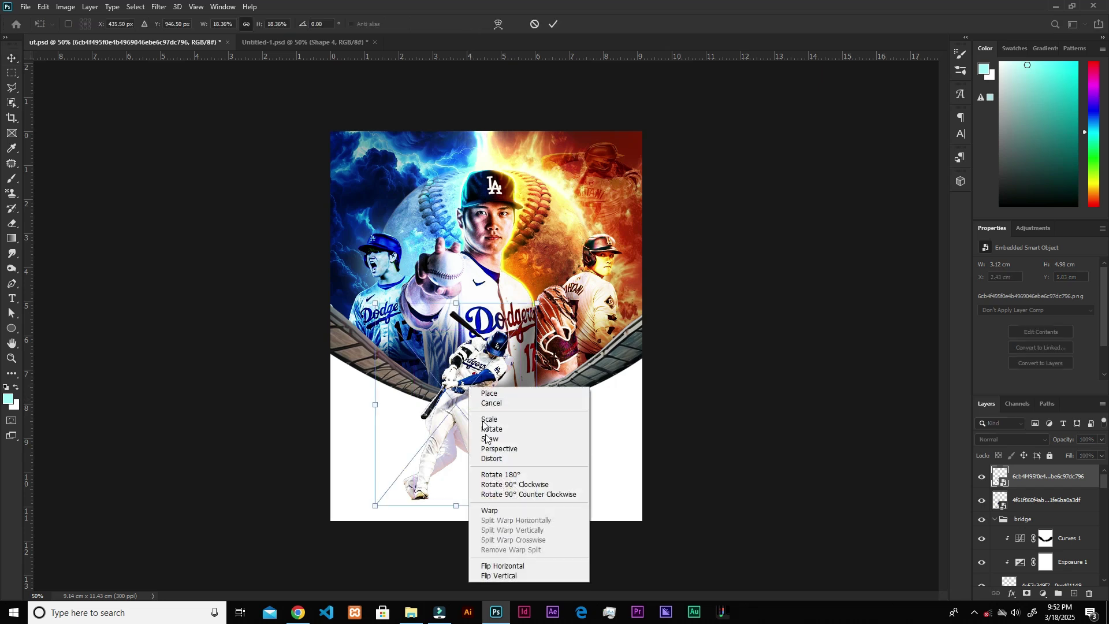
pyautogui.click(498, 568)
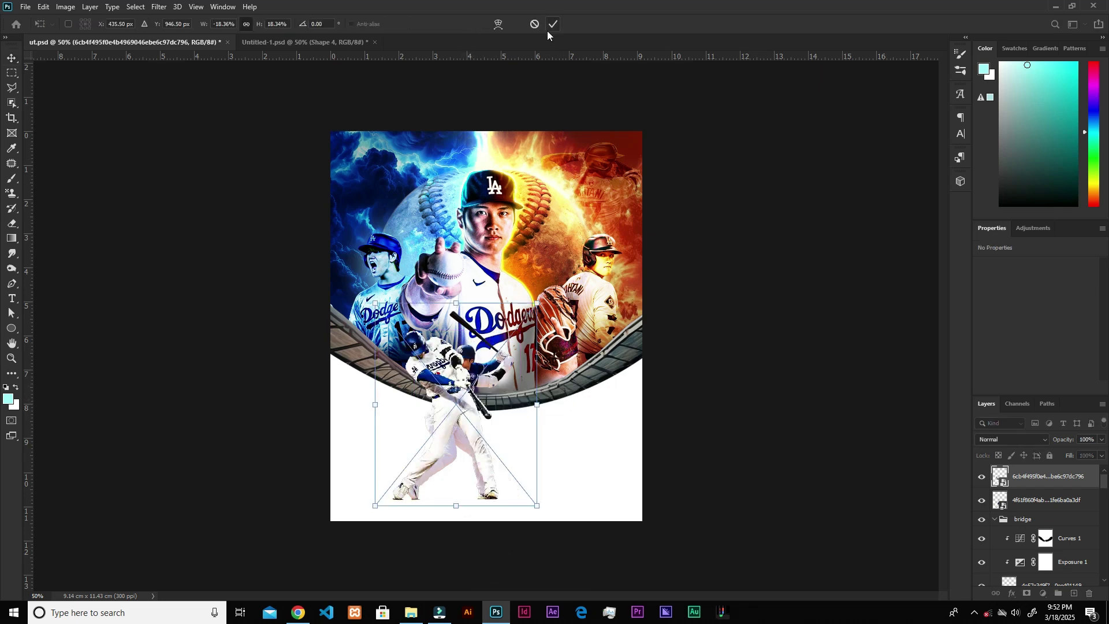
pyautogui.click(553, 25)
# - Move the blue-jersey batter out from behind the white-jersey batter, and scale the white-jersey batter down to about 17.1%
pyautogui.moveTo(478, 386); pyautogui.dragTo(536, 386)
pyautogui.click(442, 415)
pyautogui.hotkey('ctrl', 't')
pyautogui.moveTo(380, 304); pyautogui.dragTo(391, 318)
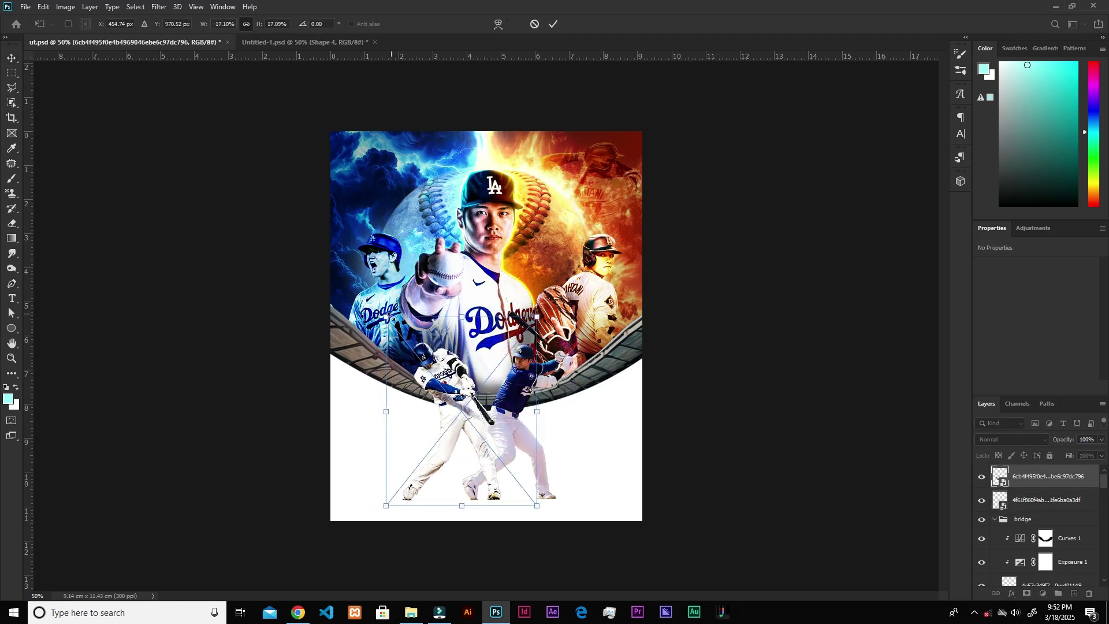
pyautogui.moveTo(450, 404); pyautogui.dragTo(454, 404)
pyautogui.press('Return')
# - Flip the blue-jersey batter horizontally, resize it to match the white-jersey batter, and reposition it beside him
pyautogui.click(520, 399)
pyautogui.hotkey('ctrl', 't')
pyautogui.moveTo(598, 303); pyautogui.dragTo(578, 325)
pyautogui.moveTo(524, 408); pyautogui.dragTo(532, 408)
pyautogui.rightClick(533, 408)
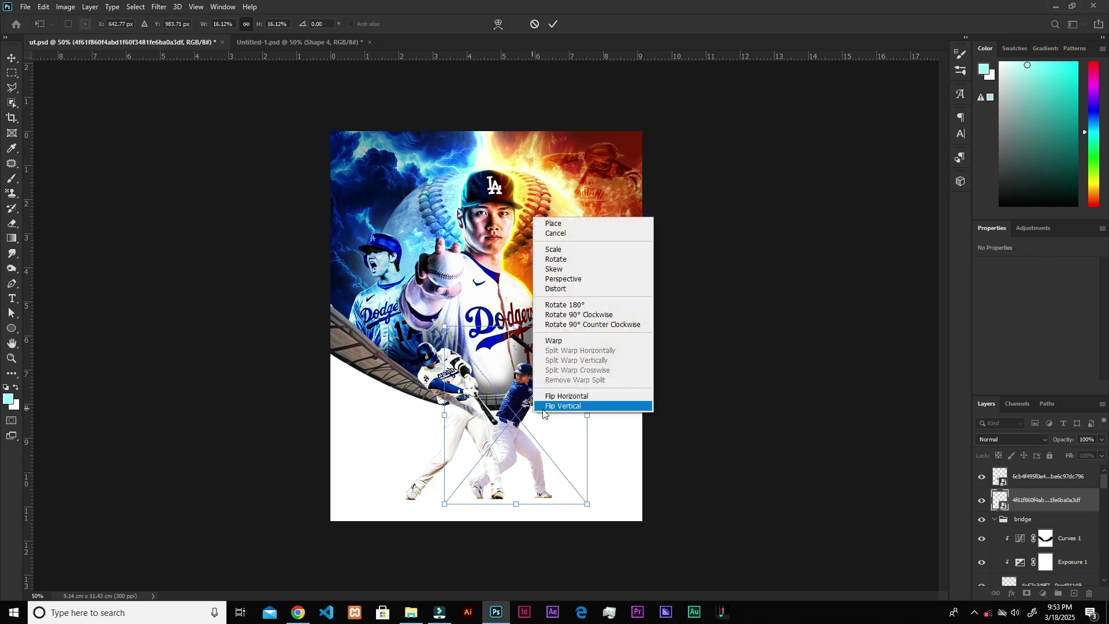
pyautogui.click(549, 397)
pyautogui.moveTo(586, 327); pyautogui.dragTo(604, 306)
pyautogui.click(553, 25)
pyautogui.moveTo(522, 393); pyautogui.dragTo(542, 409)
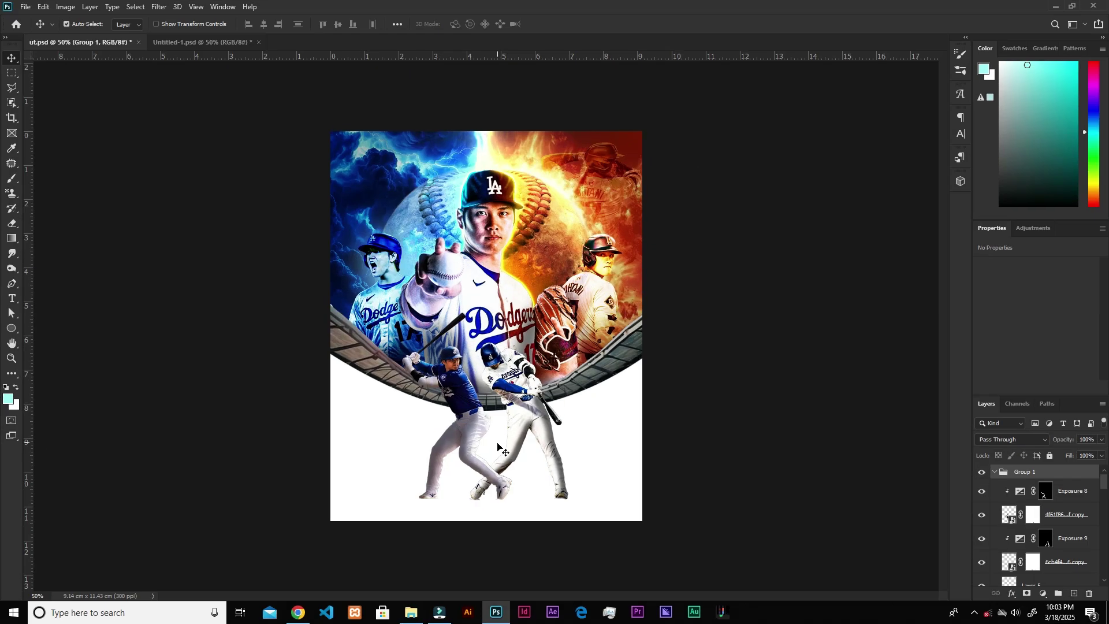
# - Examine the shading on the two batters up close by hiding and showing Exposure 8 and Exposure 9 in Group 1
pyautogui.scroll(2, 497, 448)
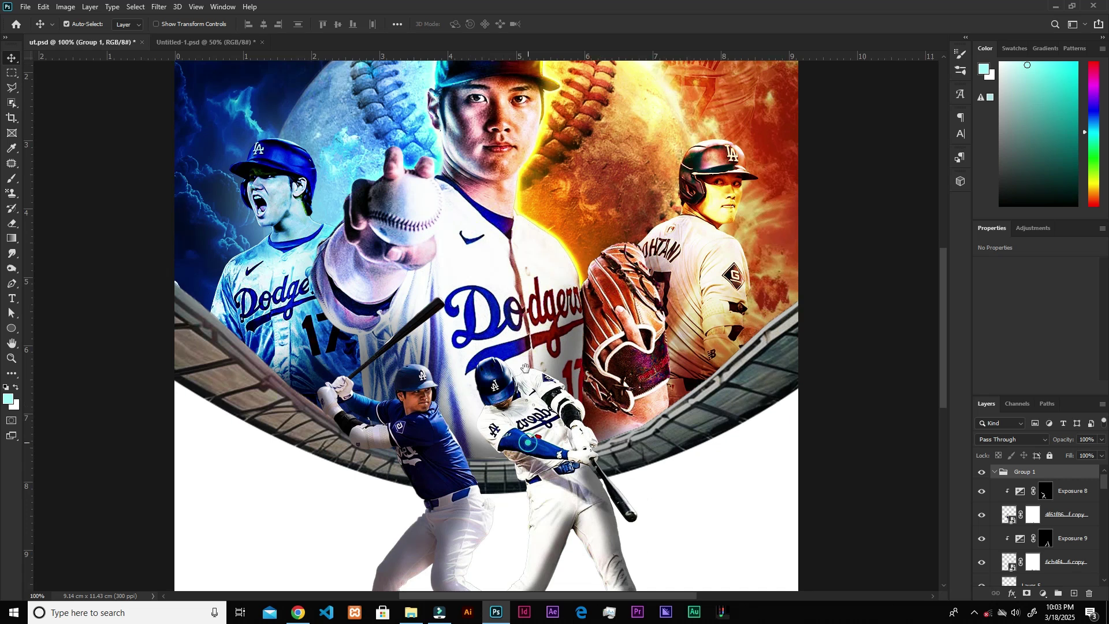
pyautogui.scroll(-3, 480, 393)
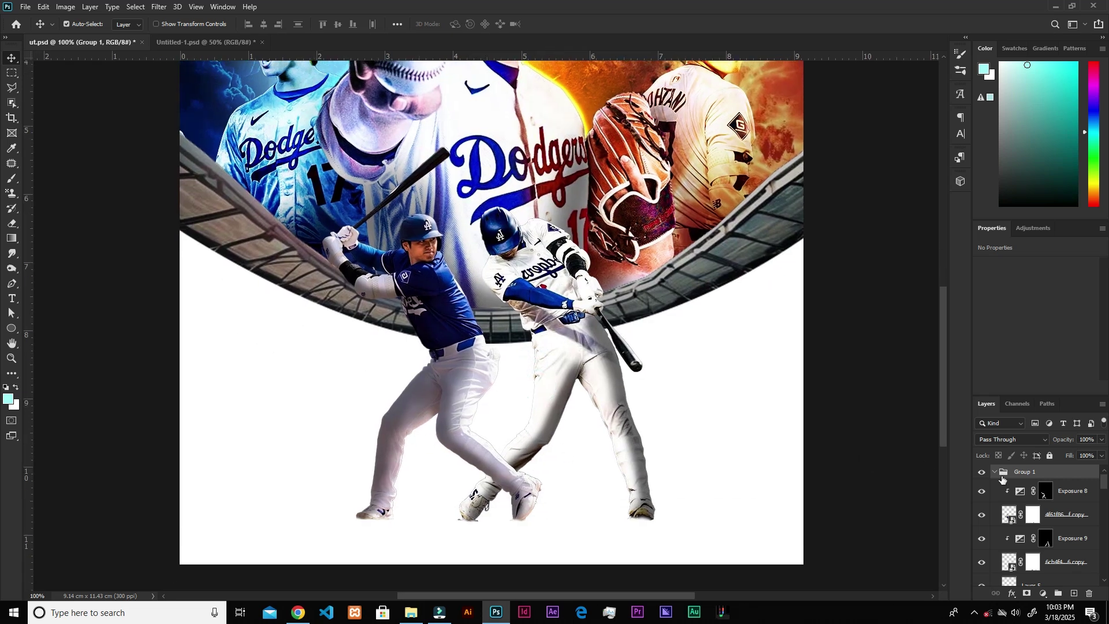
pyautogui.click(994, 473)
pyautogui.click(993, 473)
pyautogui.click(983, 492)
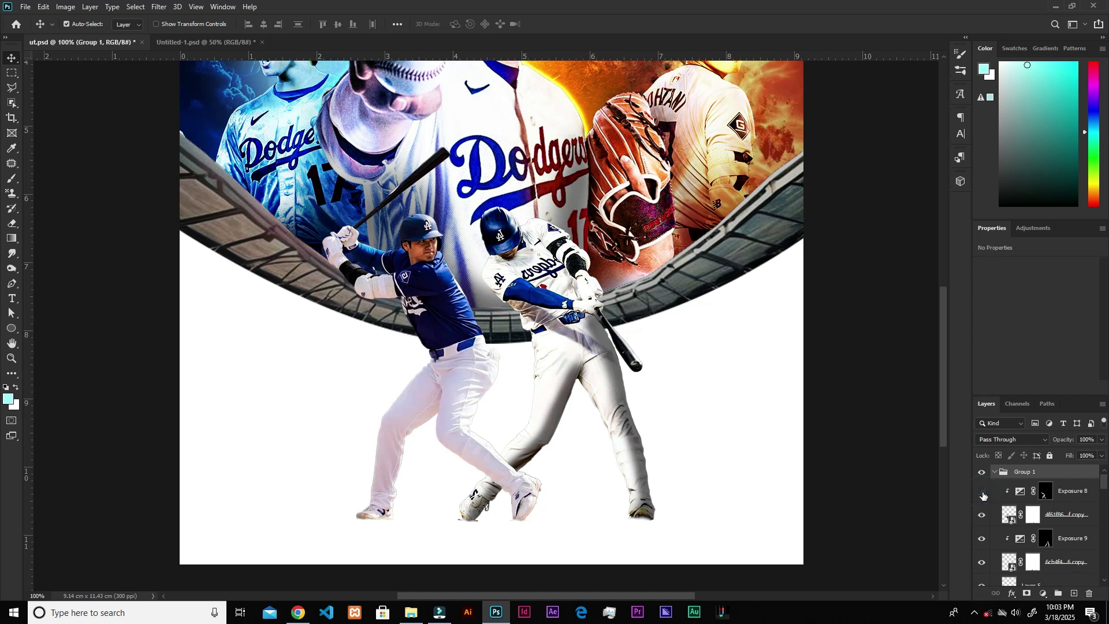
pyautogui.click(983, 492)
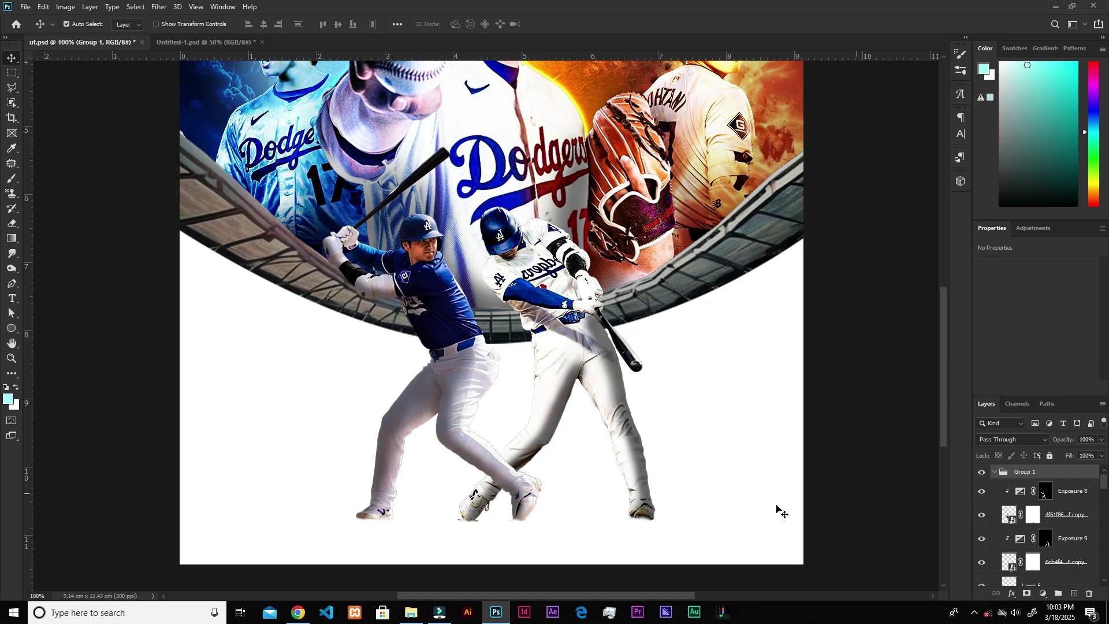
pyautogui.click(982, 539)
pyautogui.click(984, 540)
pyautogui.hotkey('ctrl', '-')
pyautogui.hotkey('ctrl', '-')
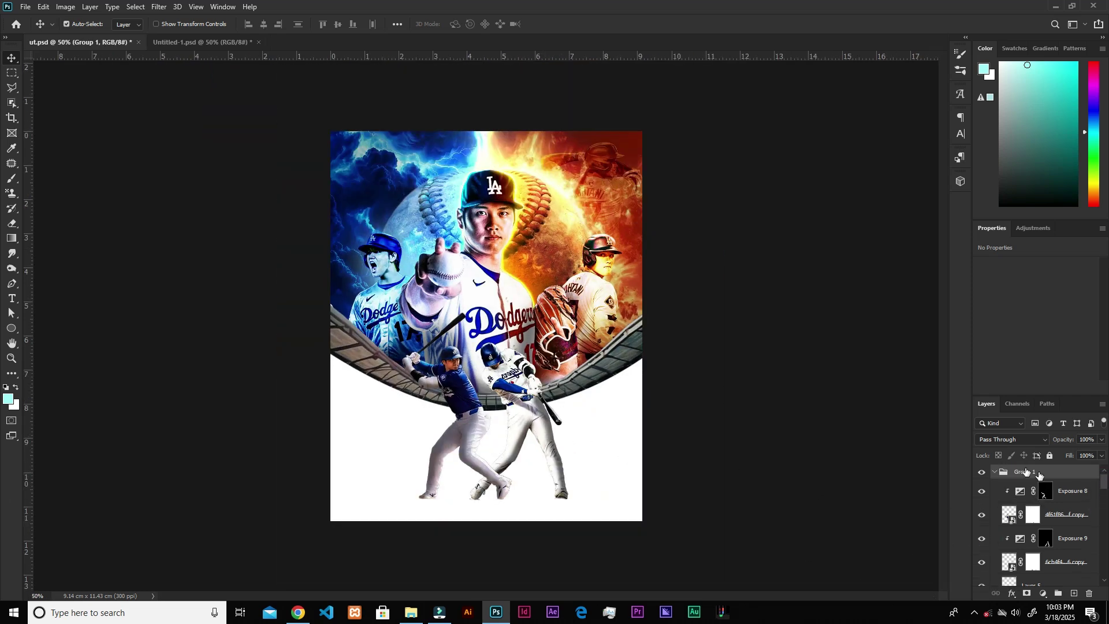
# - Add a new empty layer directly above the bridge group and beneath the batters' Group 1
pyautogui.click(994, 473)
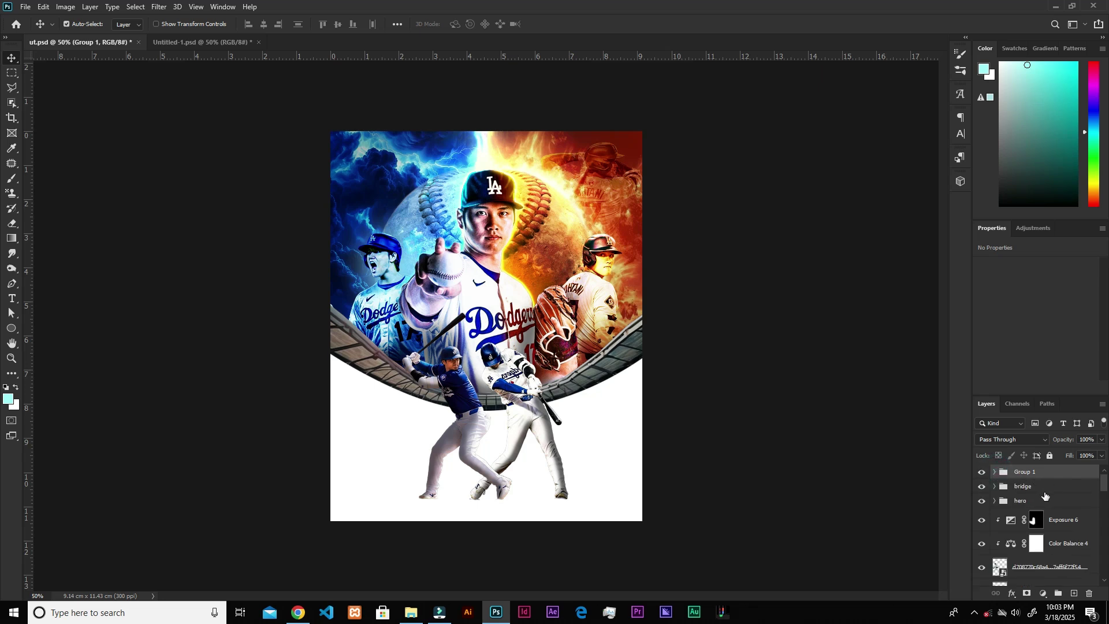
pyautogui.click(1055, 488)
pyautogui.click(1075, 593)
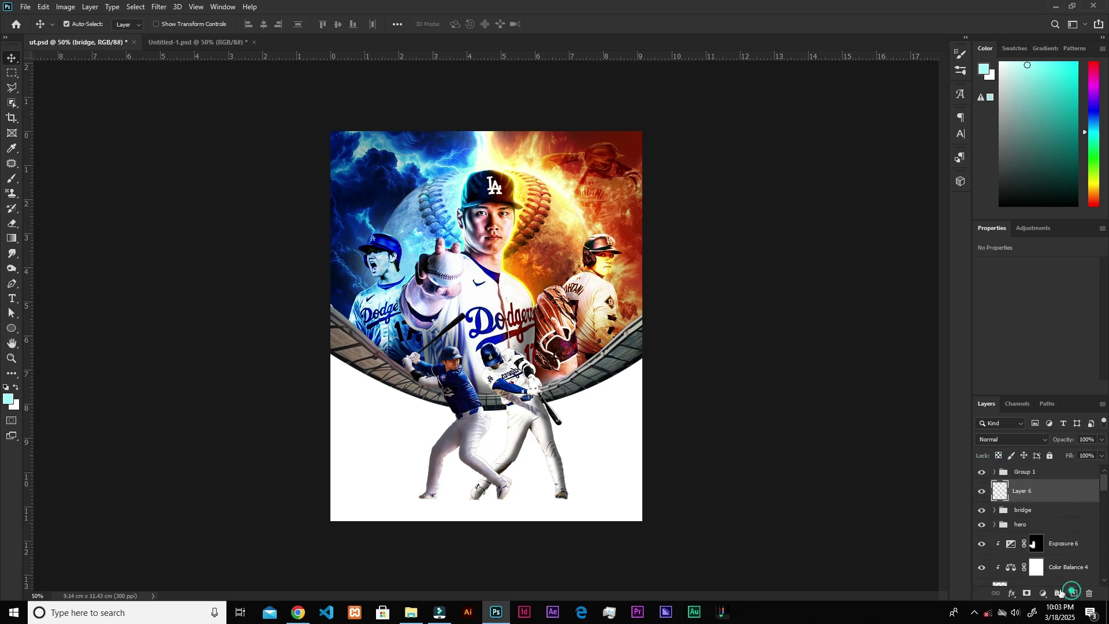
# - Paint soft black contact shadows under the two batters' feet using a flattened 100 px soft round brush
pyautogui.hotkey('ctrl', '+')
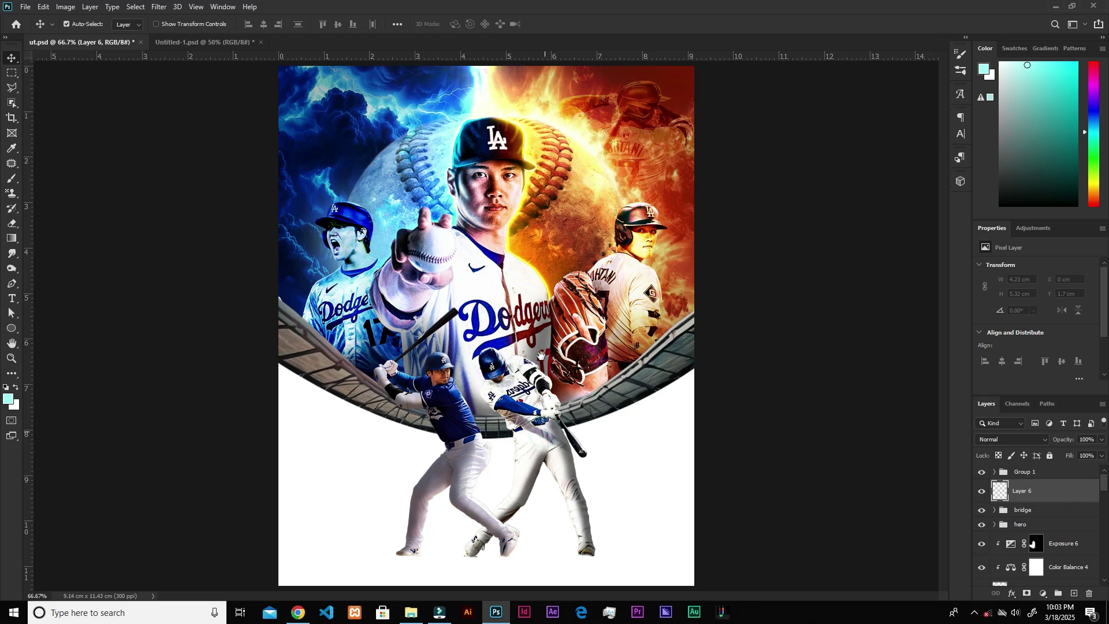
pyautogui.press('b')
pyautogui.rightClick(542, 396)
pyautogui.moveTo(573, 409); pyautogui.dragTo(574, 425)
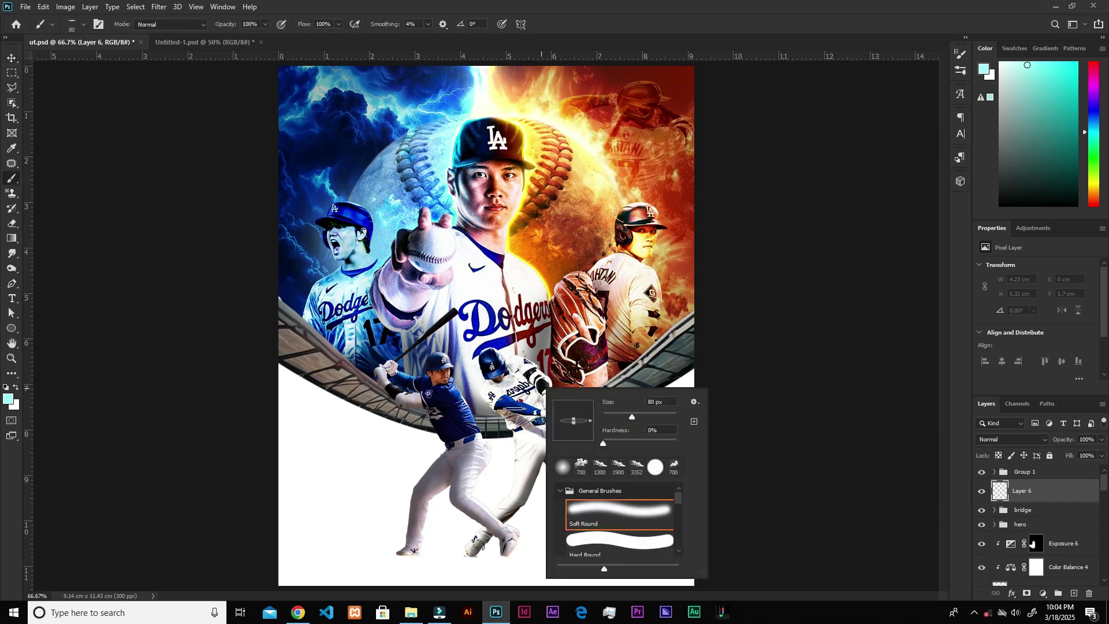
pyautogui.press('Return')
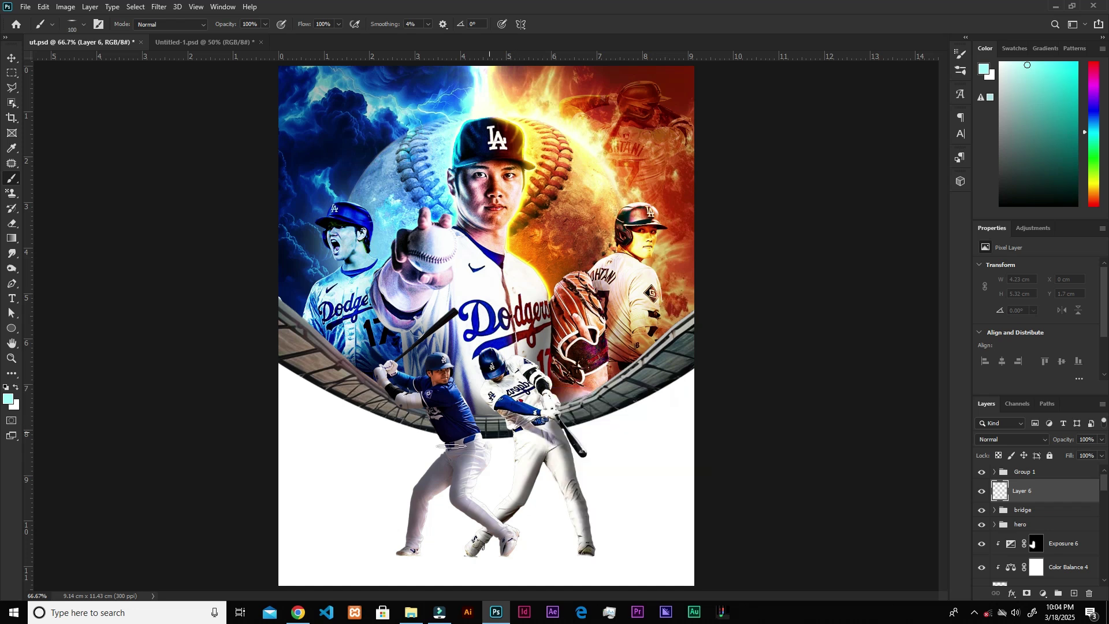
pyautogui.press('d')
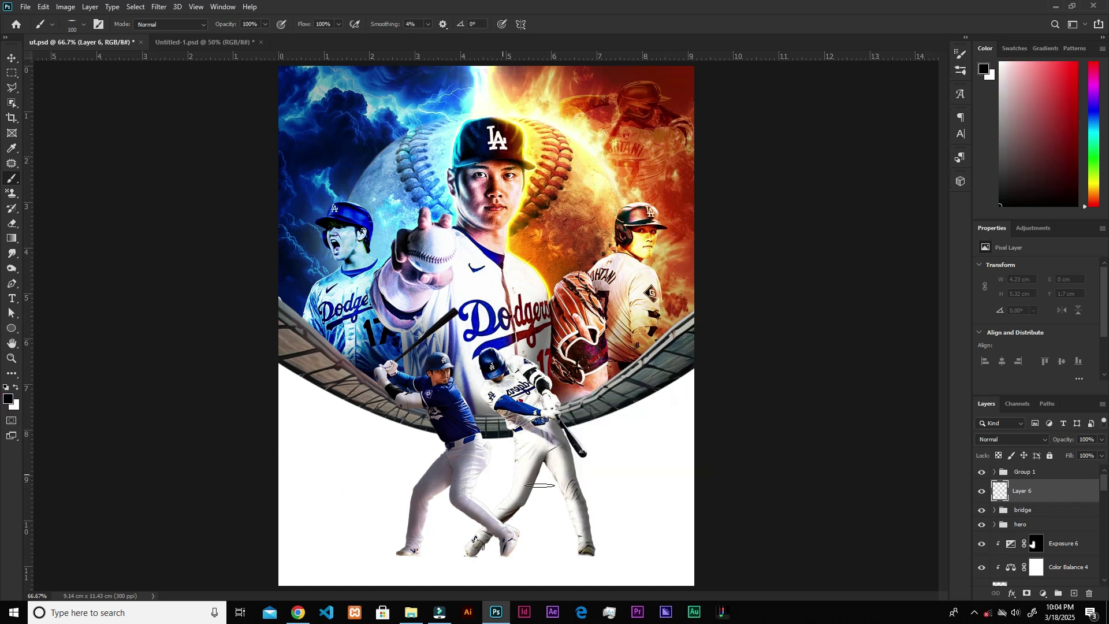
pyautogui.moveTo(508, 555); pyautogui.dragTo(456, 556)
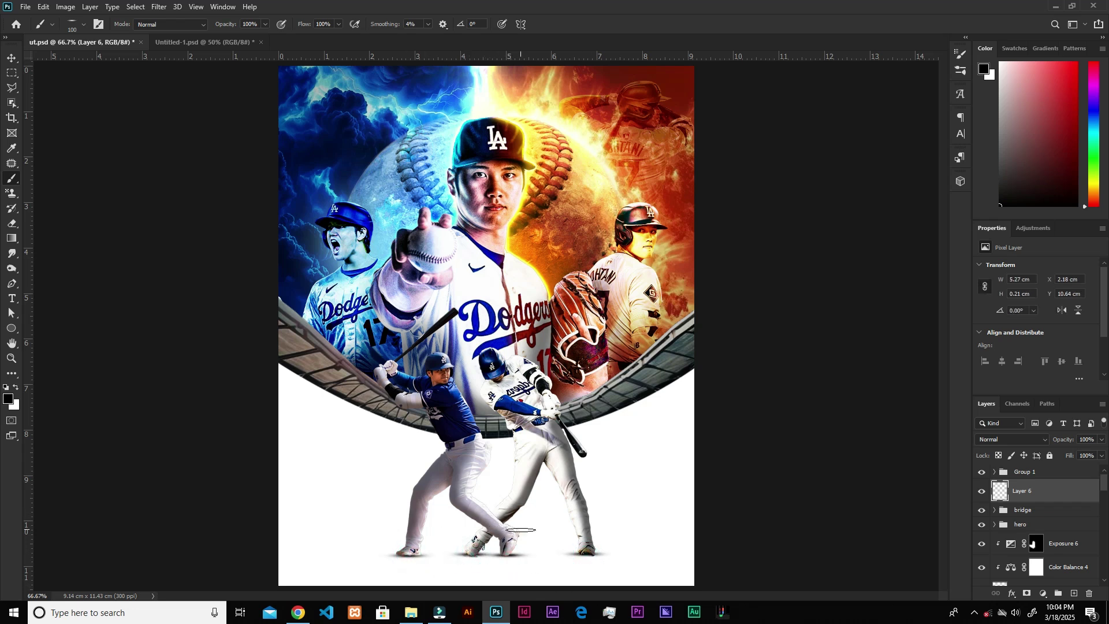
pyautogui.press('v')
pyautogui.click(549, 569)
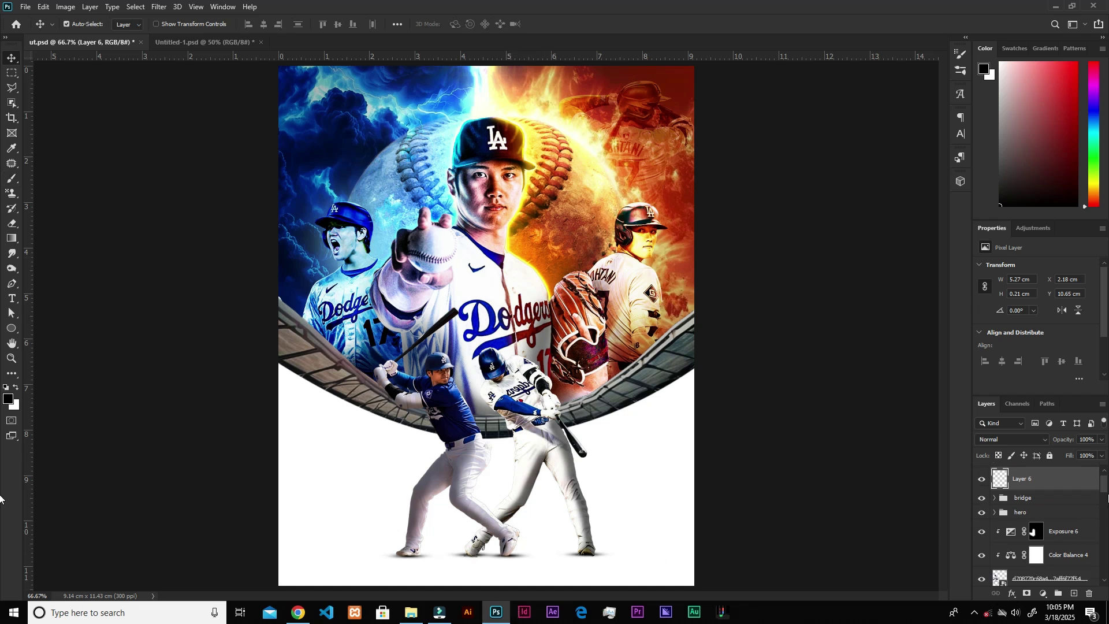
# - Duplicate Group 1 and merge the copy into a single layer
pyautogui.scroll(1, 1104, 492)
pyautogui.click(1032, 472)
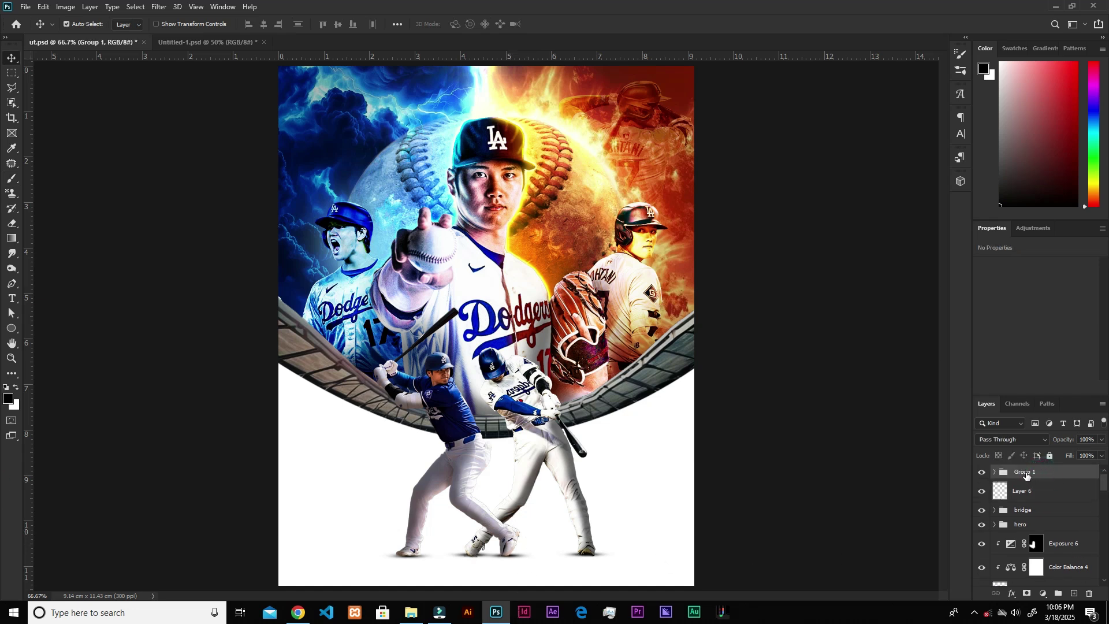
pyautogui.click(981, 473)
pyautogui.click(981, 472)
pyautogui.hotkey('ctrl', 'j')
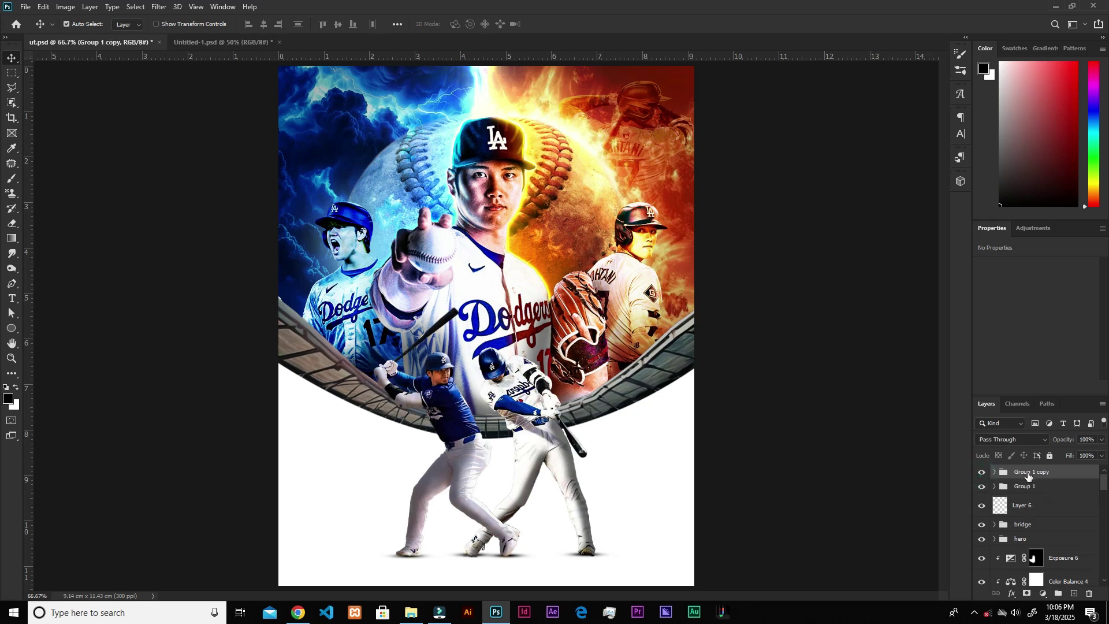
pyautogui.rightClick(1030, 478)
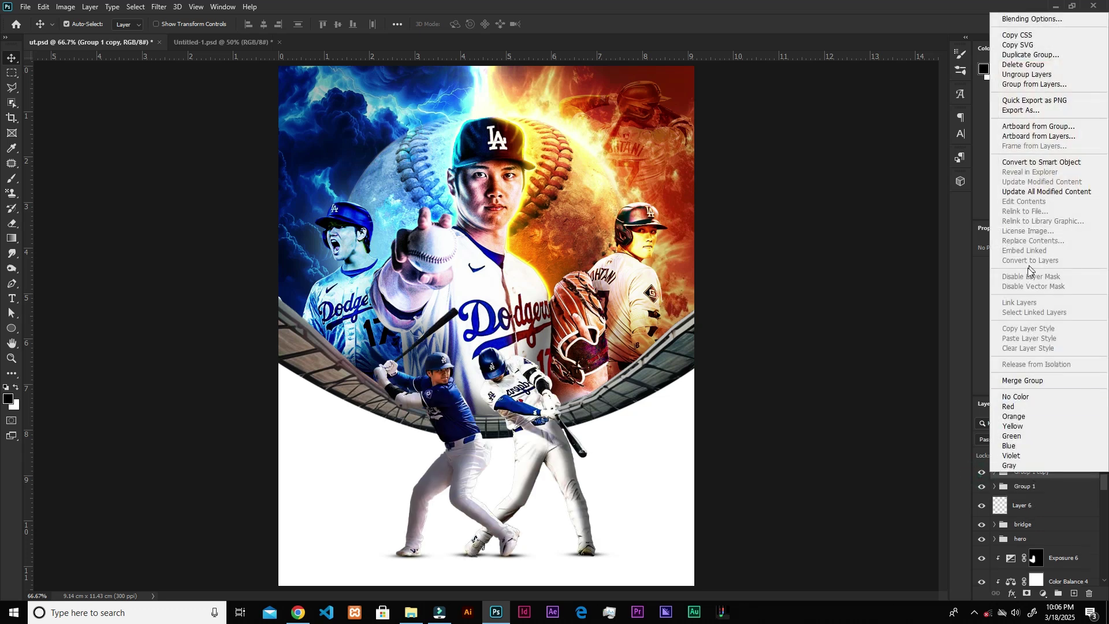
pyautogui.click(1029, 380)
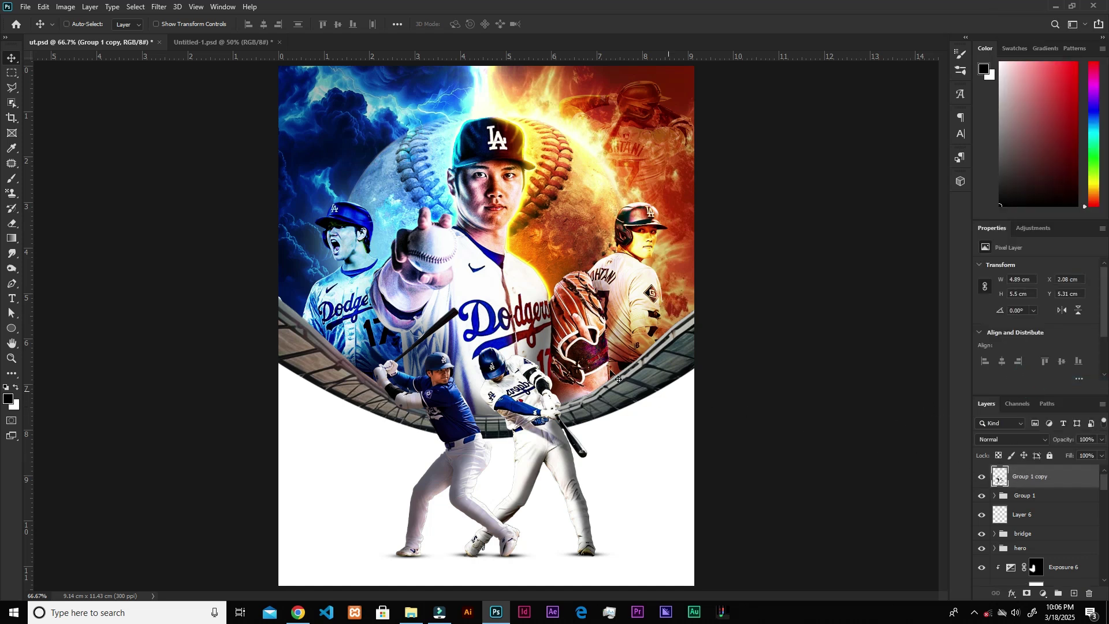
# - Flip the merged batters copy vertically and move it down so it meets the batters' feet as a reflection
pyautogui.hotkey('ctrl', 't')
pyautogui.rightClick(501, 381)
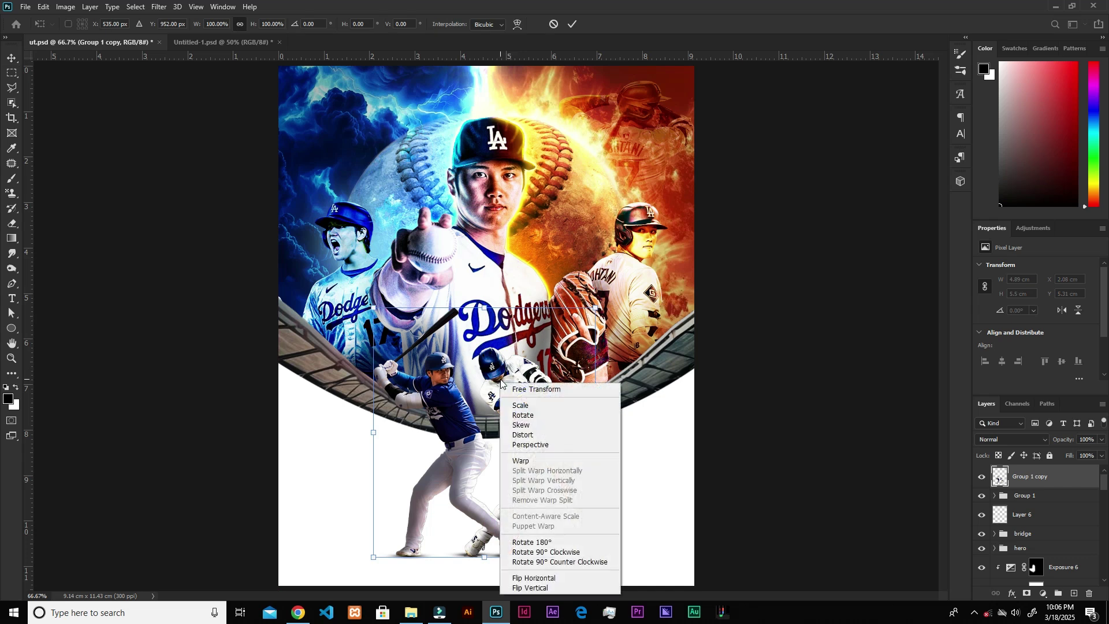
pyautogui.click(533, 588)
pyautogui.moveTo(567, 332); pyautogui.dragTo(530, 575)
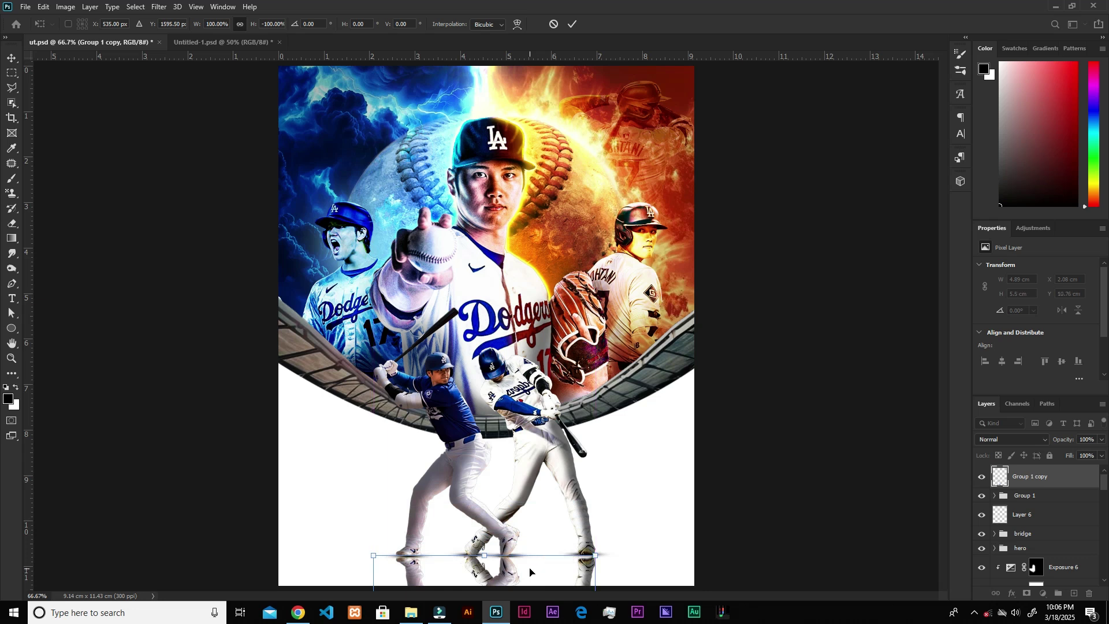
pyautogui.click(571, 24)
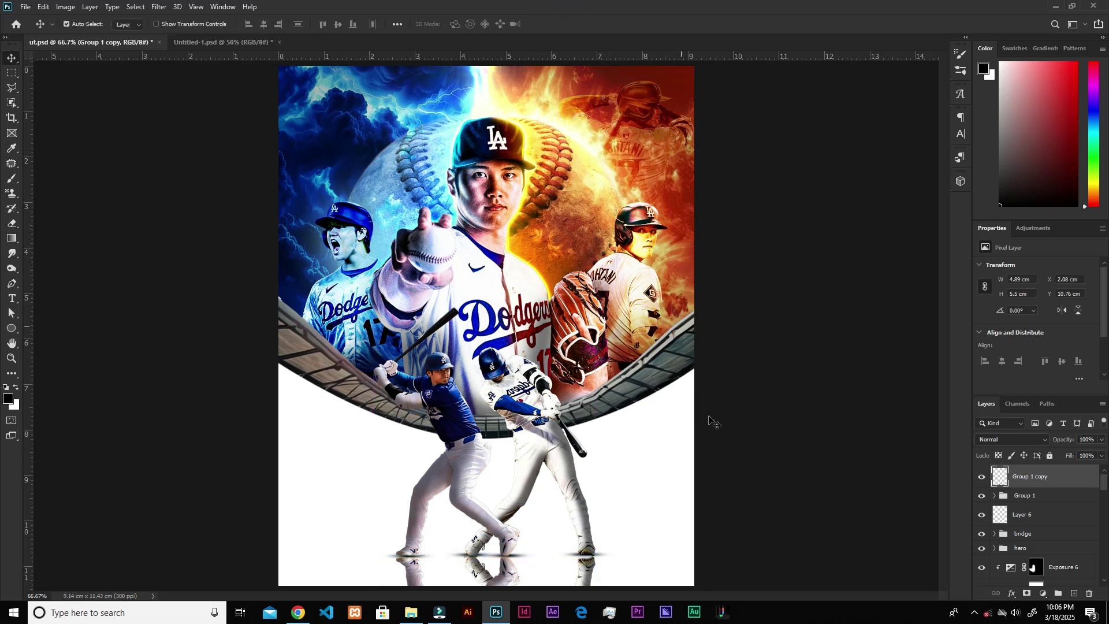
# - Add a layer mask to the reflection and fade its lower part with a 300 px soft round black brush
pyautogui.hotkey('ctrl', '-')
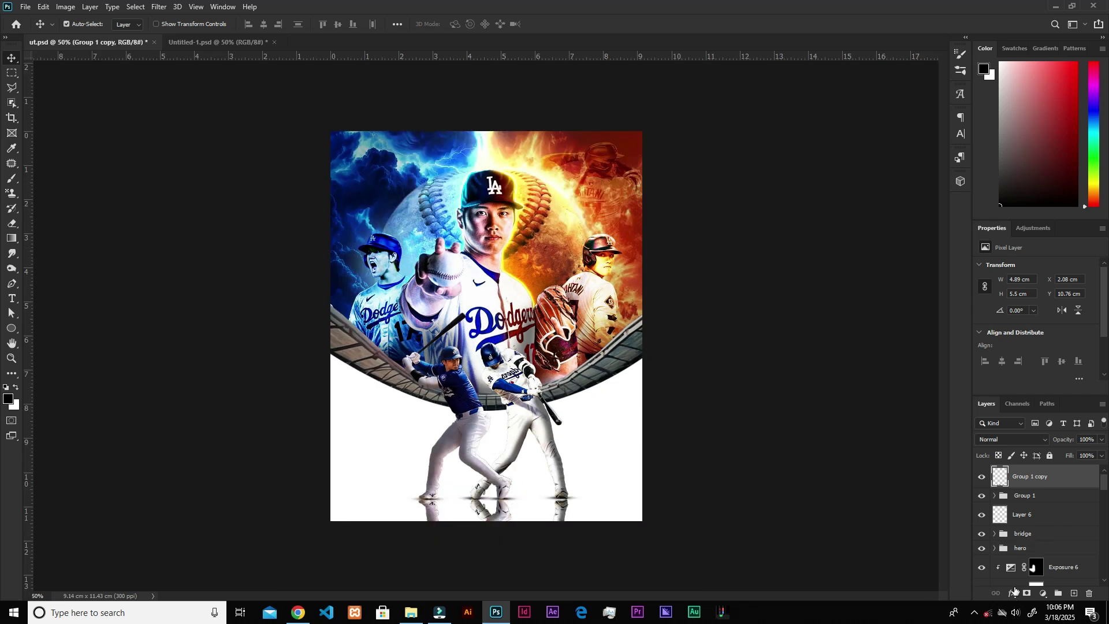
pyautogui.click(1026, 594)
pyautogui.press('b')
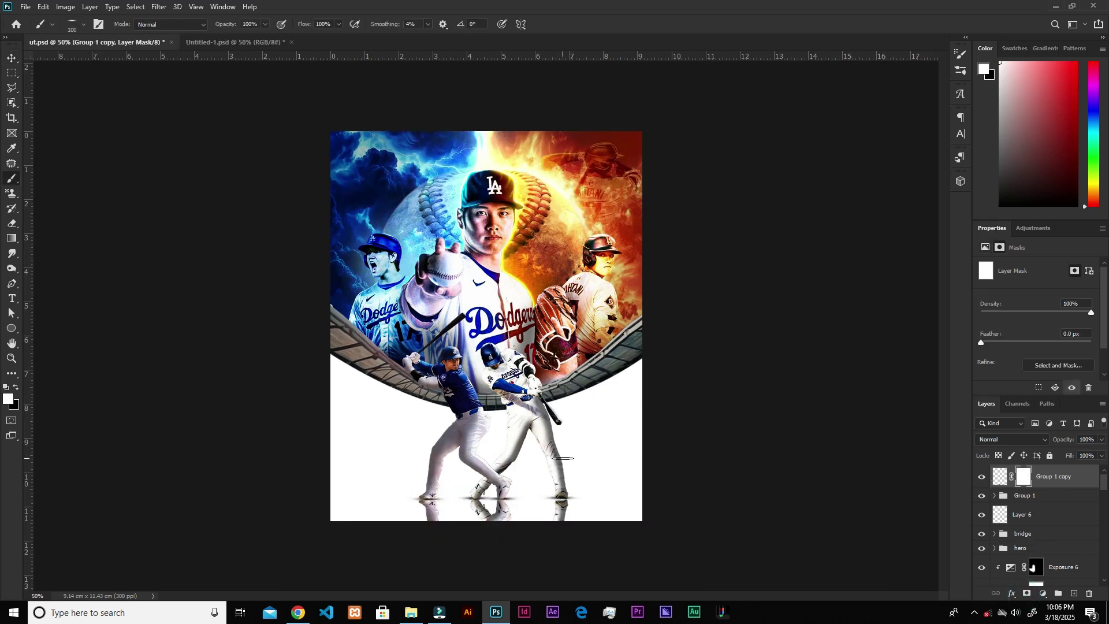
pyautogui.rightClick(564, 460)
pyautogui.click(616, 491)
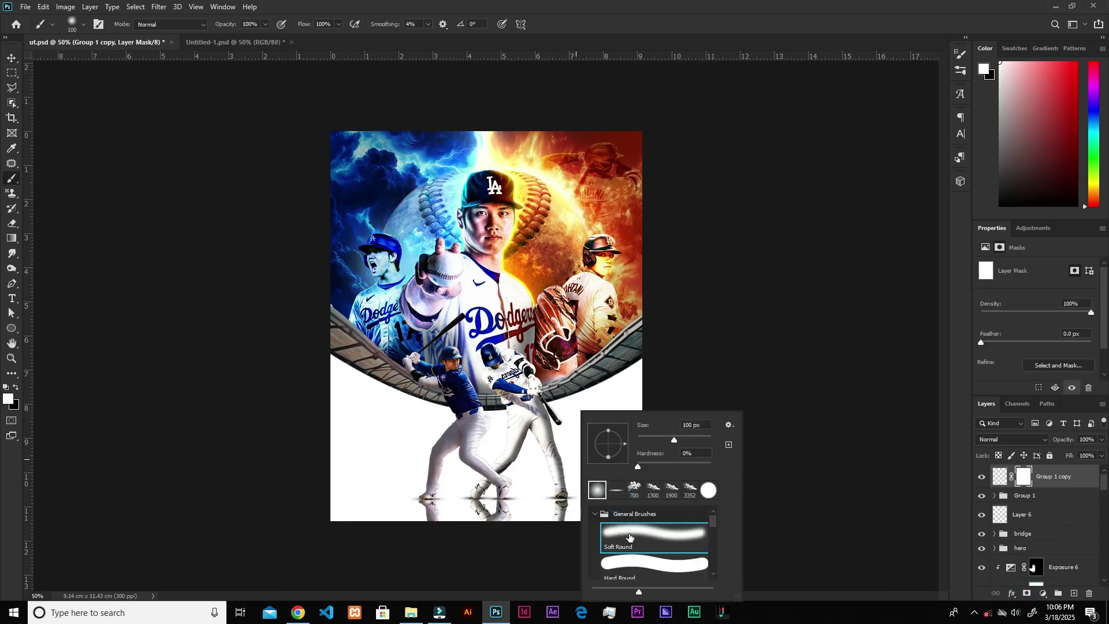
pyautogui.click(574, 503)
pyautogui.press(']')
pyautogui.press(']')
pyautogui.press(']')
pyautogui.press(']')
pyautogui.press(']')
pyautogui.press(']')
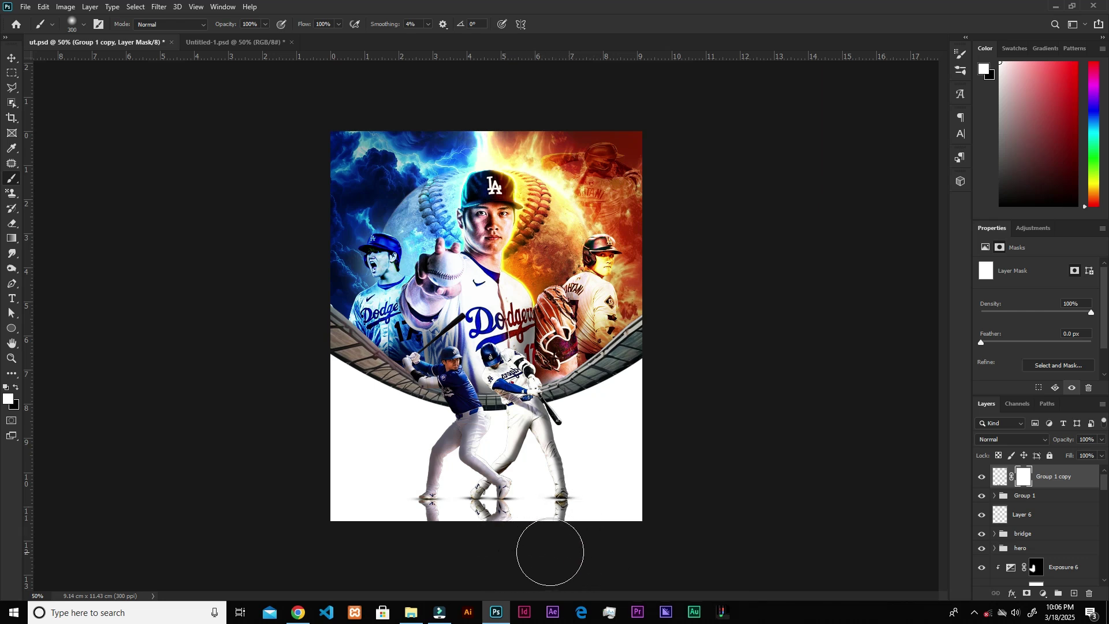
pyautogui.press('x')
pyautogui.moveTo(448, 549)
pyautogui.mouseDown()
pyautogui.moveTo(408, 544)
pyautogui.moveTo(508, 556)
pyautogui.moveTo(507, 544)
pyautogui.moveTo(589, 563)
pyautogui.moveTo(428, 547)
pyautogui.moveTo(574, 549)
pyautogui.mouseUp()
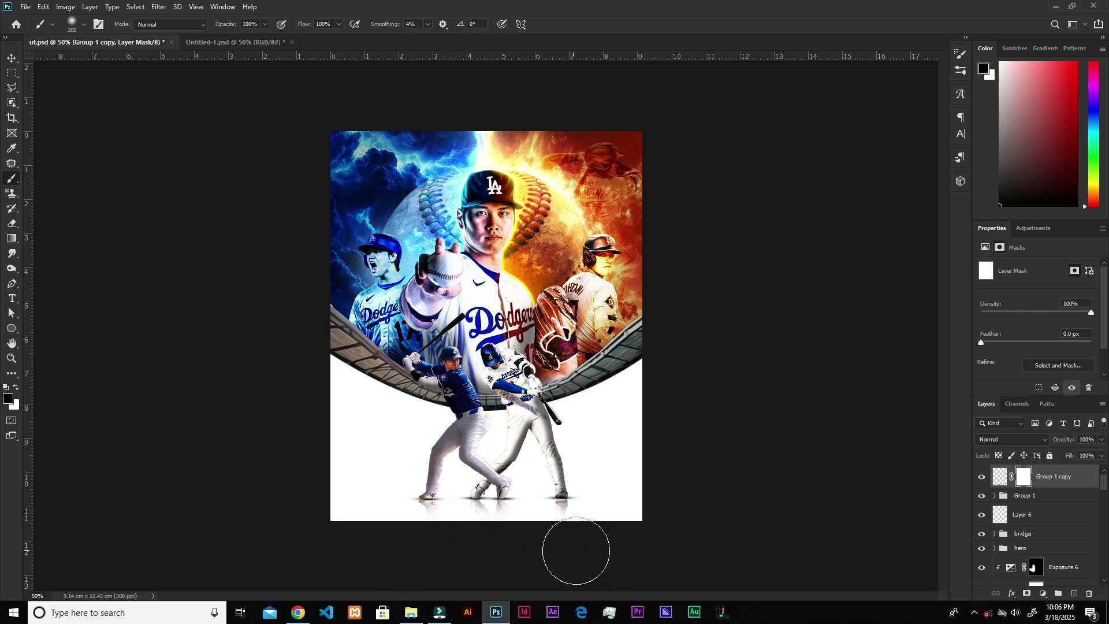
pyautogui.press('x')
# - Lower the reflection layer's opacity to 77% and apply a slight Gaussian Blur to its pixels
pyautogui.click(1102, 440)
pyautogui.moveTo(1102, 452); pyautogui.dragTo(1090, 457)
pyautogui.click(998, 480)
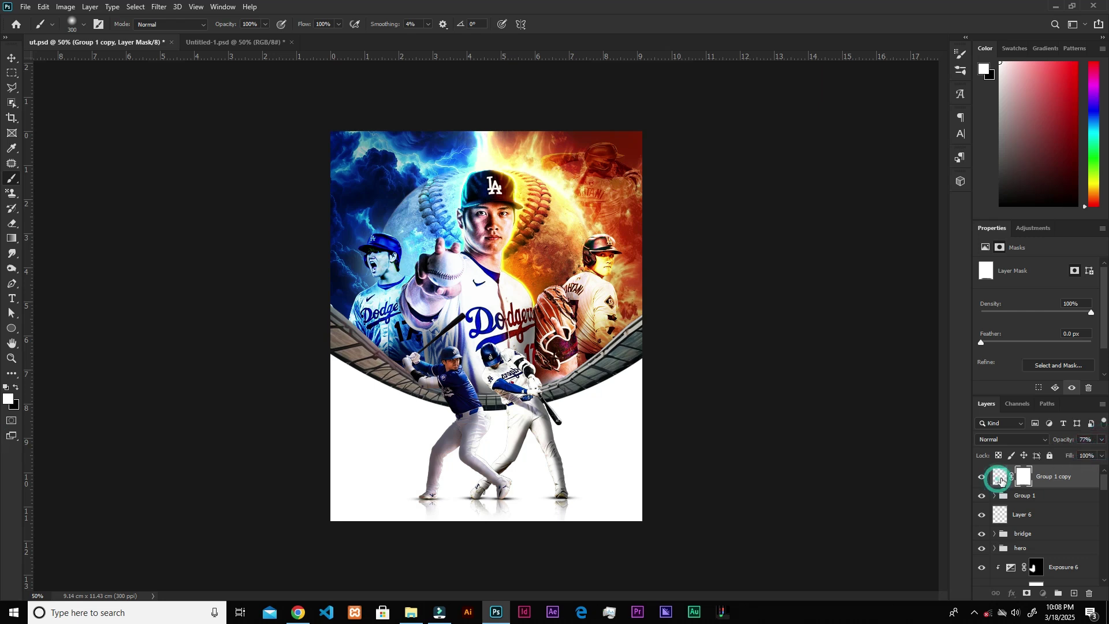
pyautogui.click(157, 7)
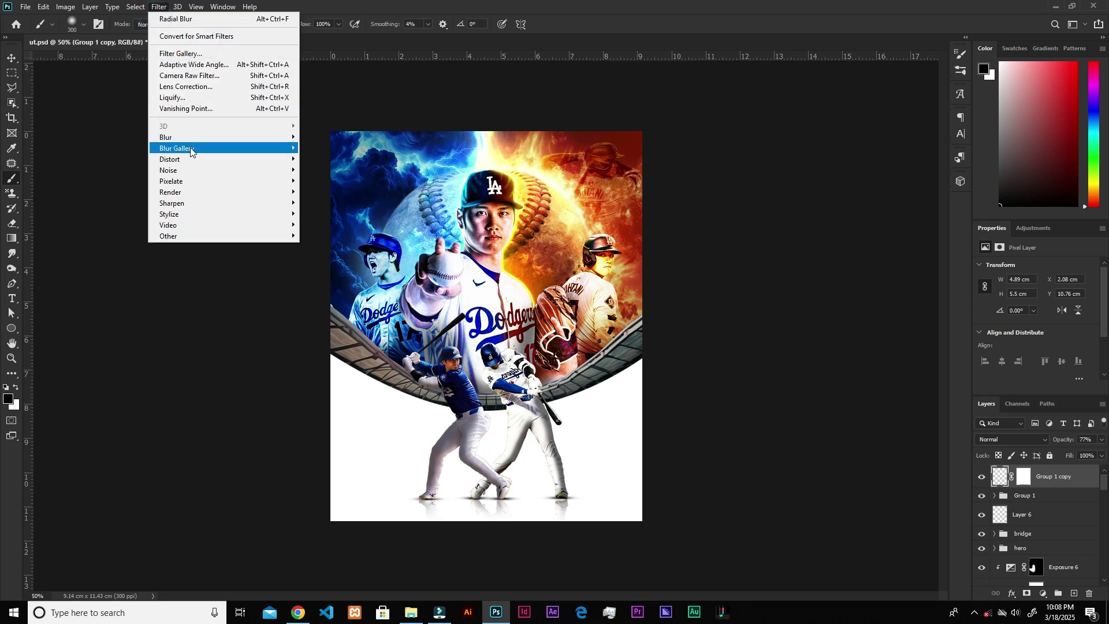
pyautogui.moveTo(197, 139)
pyautogui.click(330, 181)
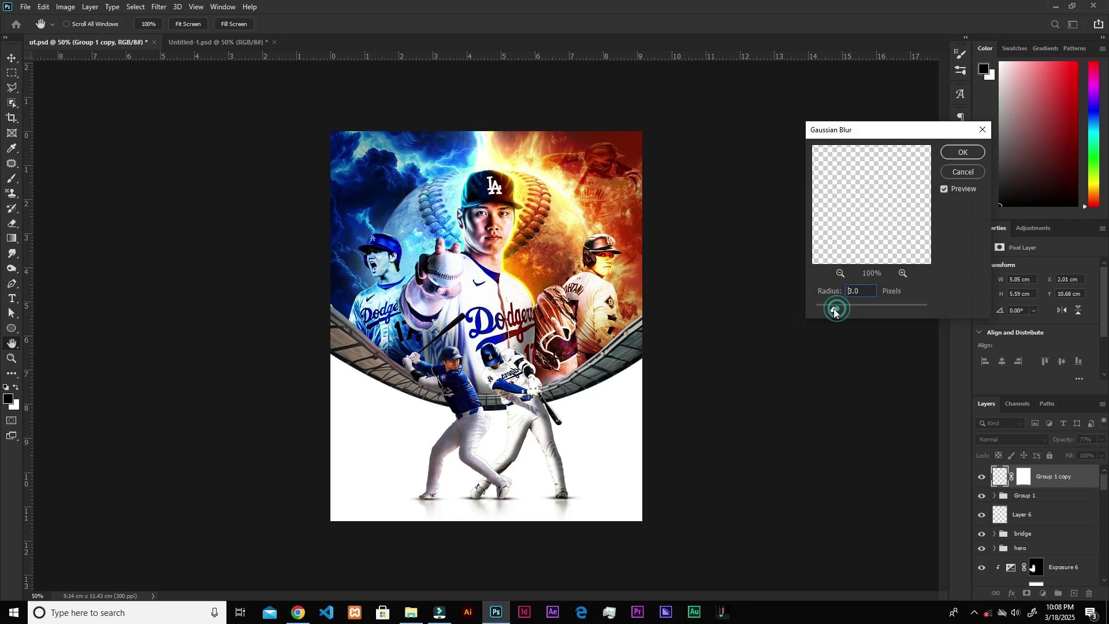
pyautogui.moveTo(831, 308); pyautogui.dragTo(832, 308)
pyautogui.click(963, 153)
# - Add a new empty layer directly above Shape 1 inside the bridge group
pyautogui.press('b')
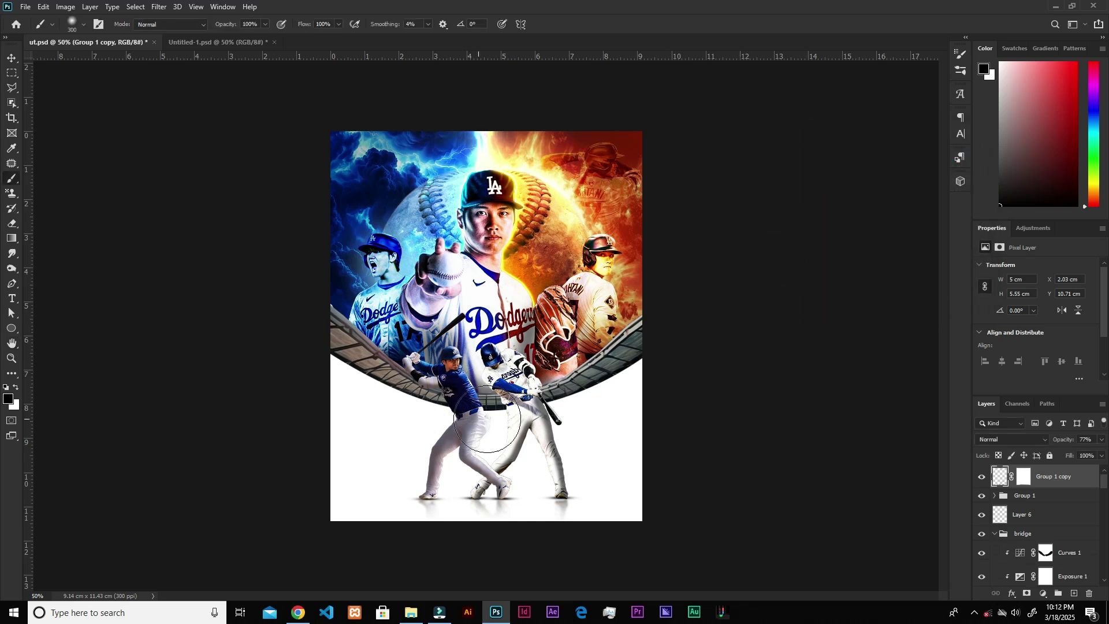
pyautogui.press('v')
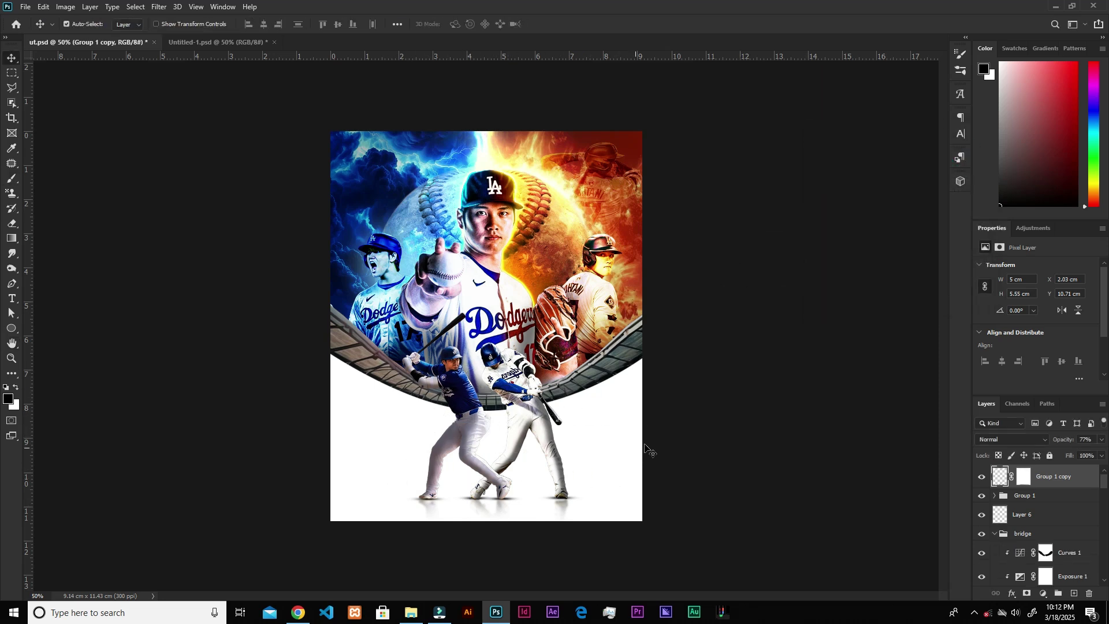
pyautogui.click(621, 430)
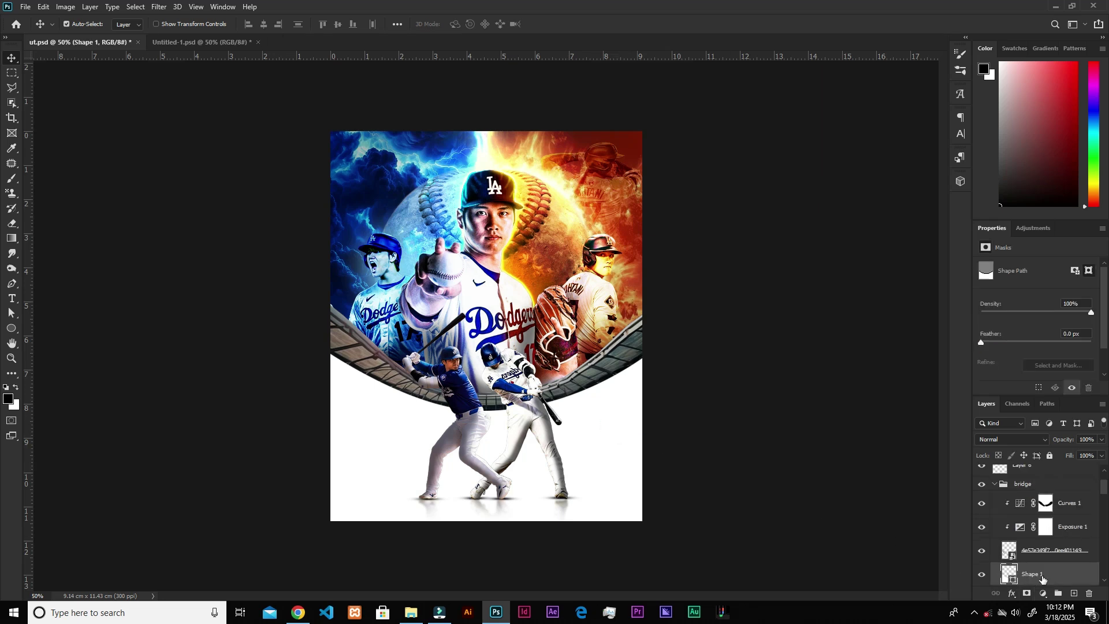
pyautogui.scroll(-2, 1075, 572)
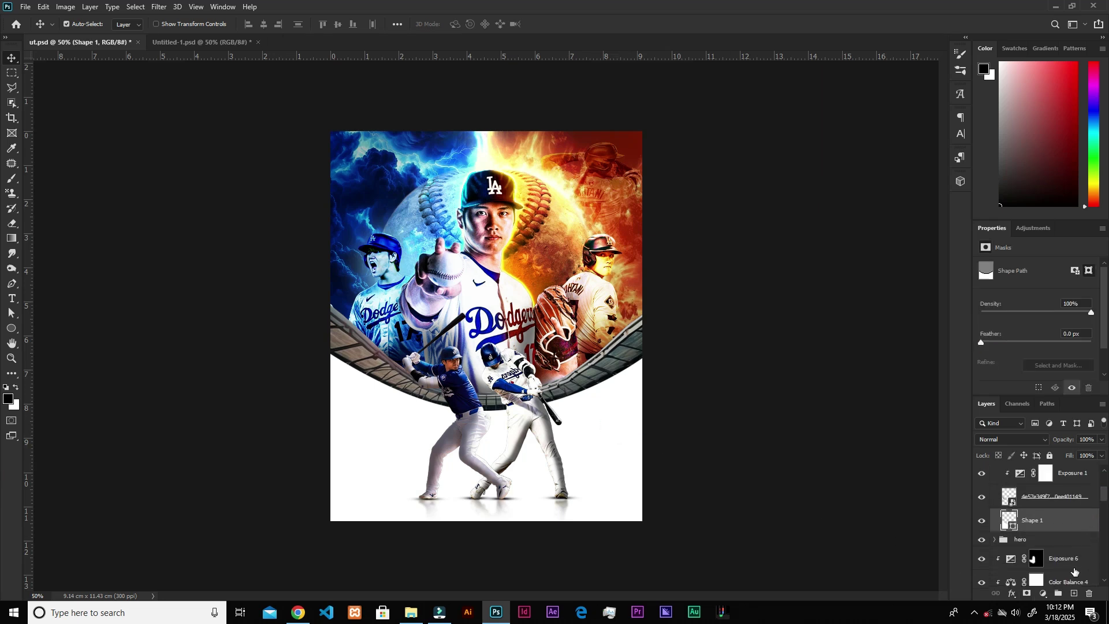
pyautogui.click(1073, 595)
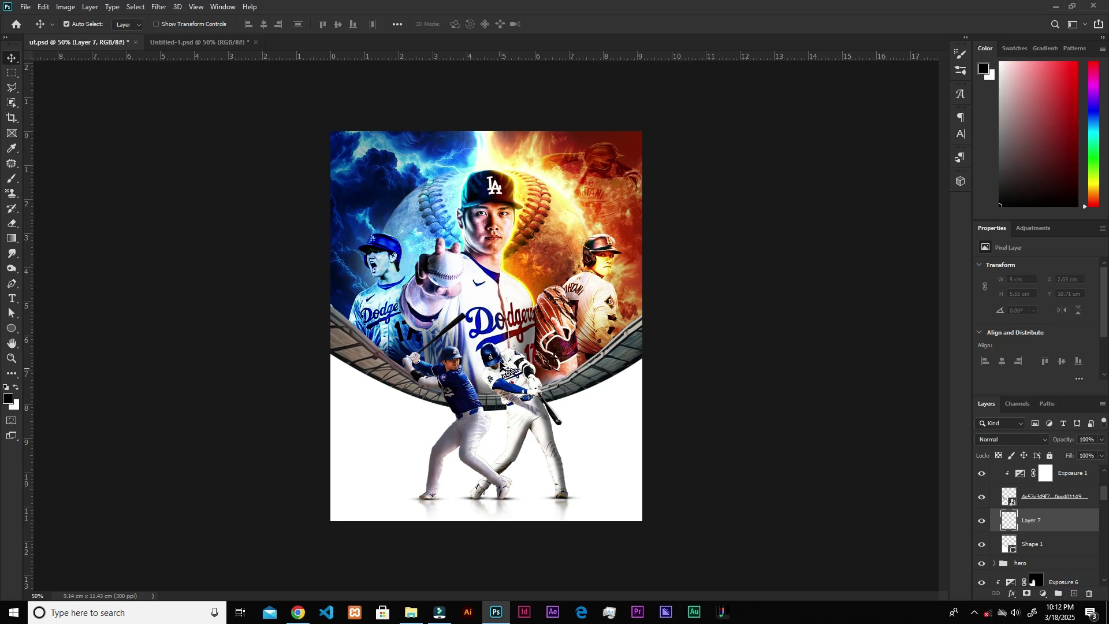
# - Choose the Cloud Smoke Brushes_Wallow_4 brush and reduce its size to 700 px
pyautogui.press('b')
pyautogui.rightClick(506, 396)
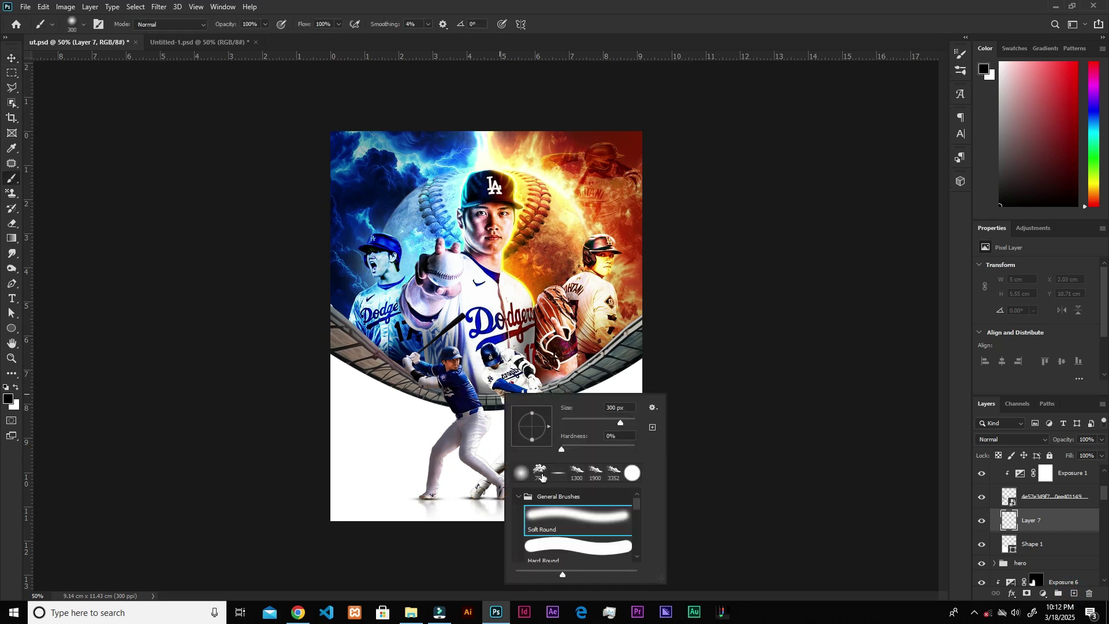
pyautogui.click(540, 475)
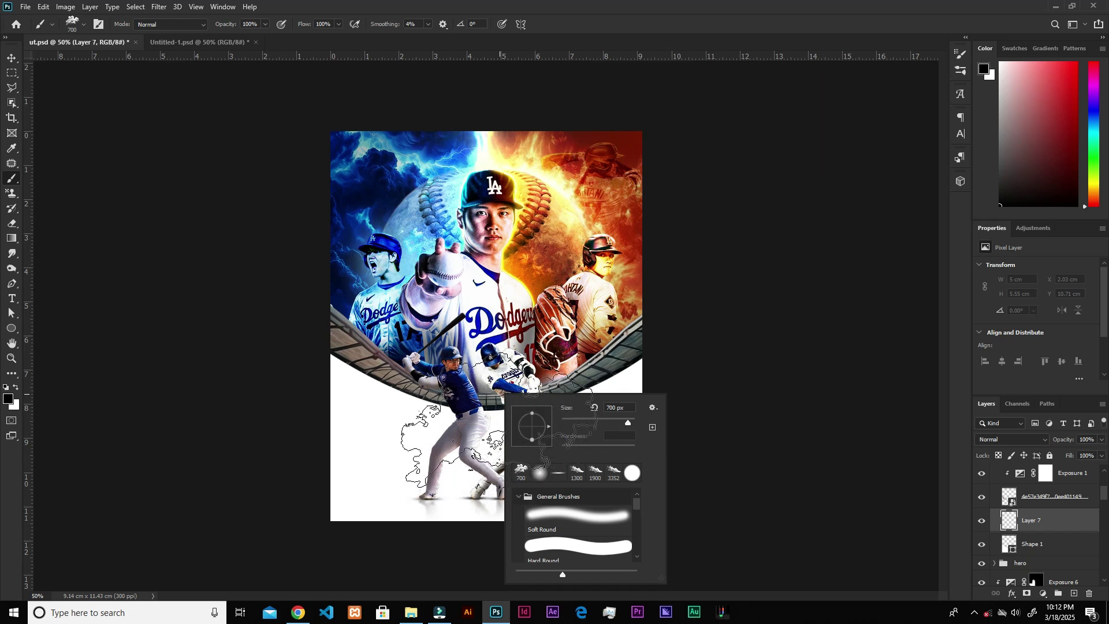
pyautogui.click(507, 428)
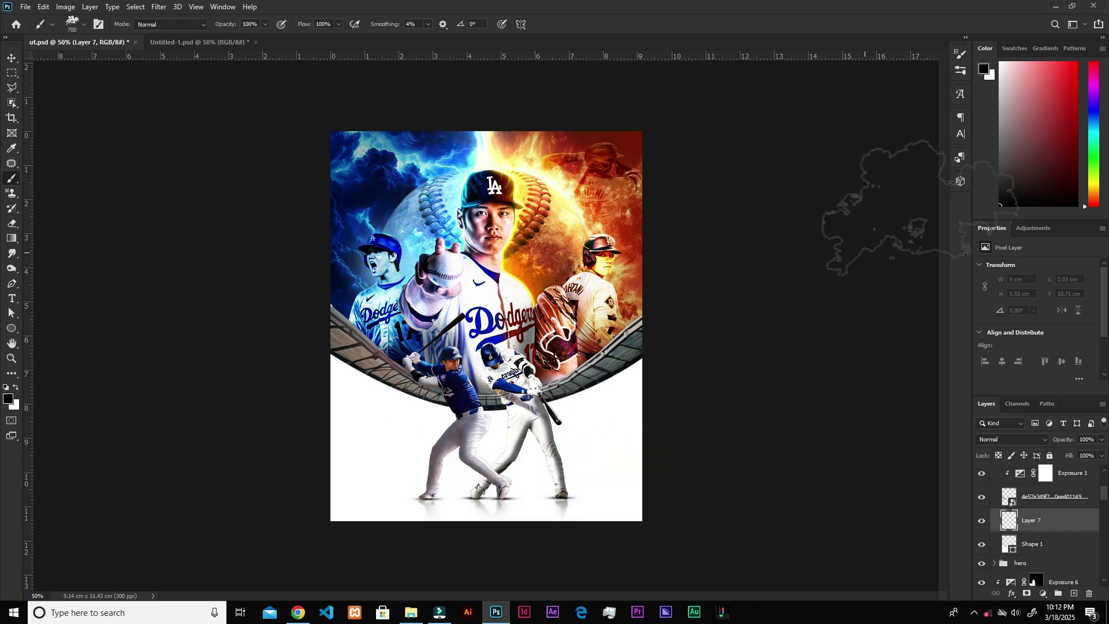
pyautogui.click(961, 70)
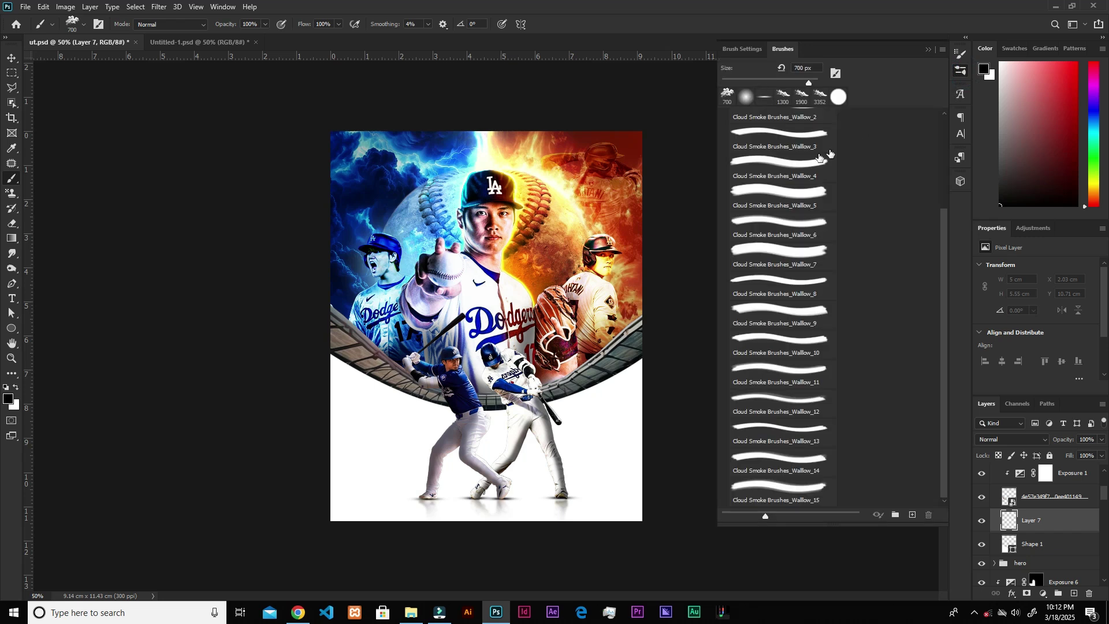
pyautogui.click(763, 237)
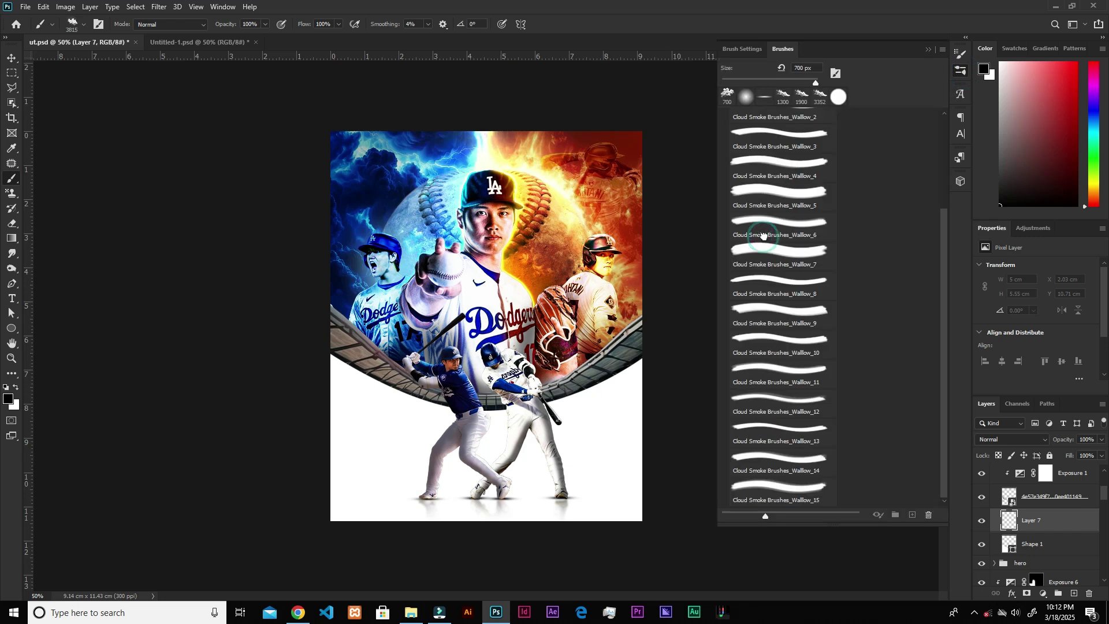
pyautogui.click(780, 175)
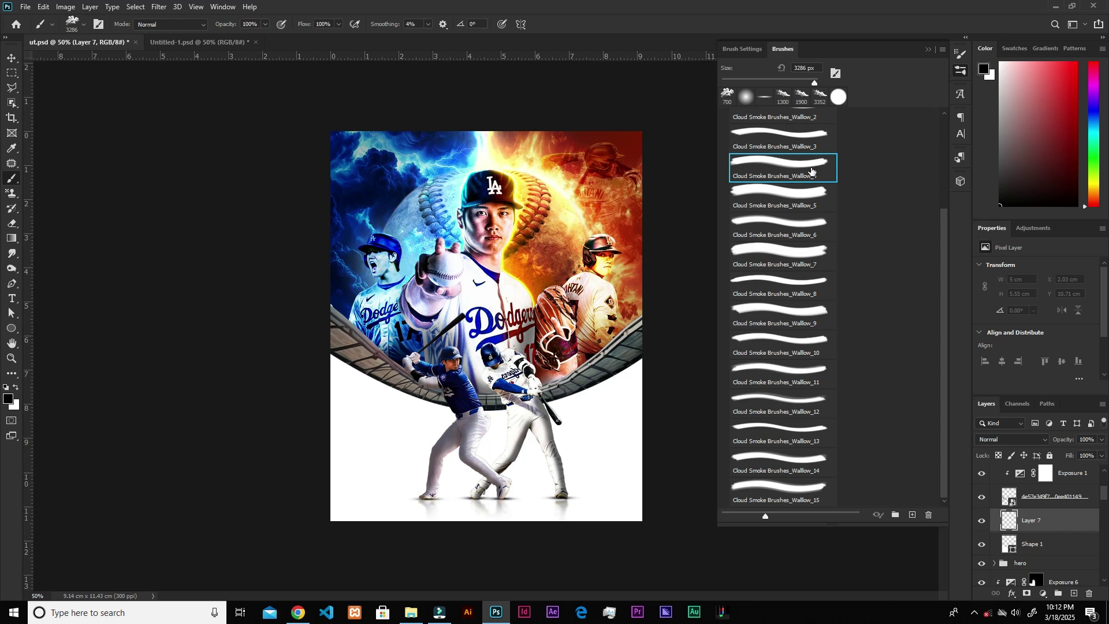
pyautogui.click(929, 49)
pyautogui.press('[')
pyautogui.press('[')
pyautogui.press('[')
pyautogui.press('[')
pyautogui.press('[')
pyautogui.press('[')
pyautogui.press('[')
pyautogui.press('[')
pyautogui.press('[')
pyautogui.press('[')
pyautogui.press('[')
pyautogui.press('[')
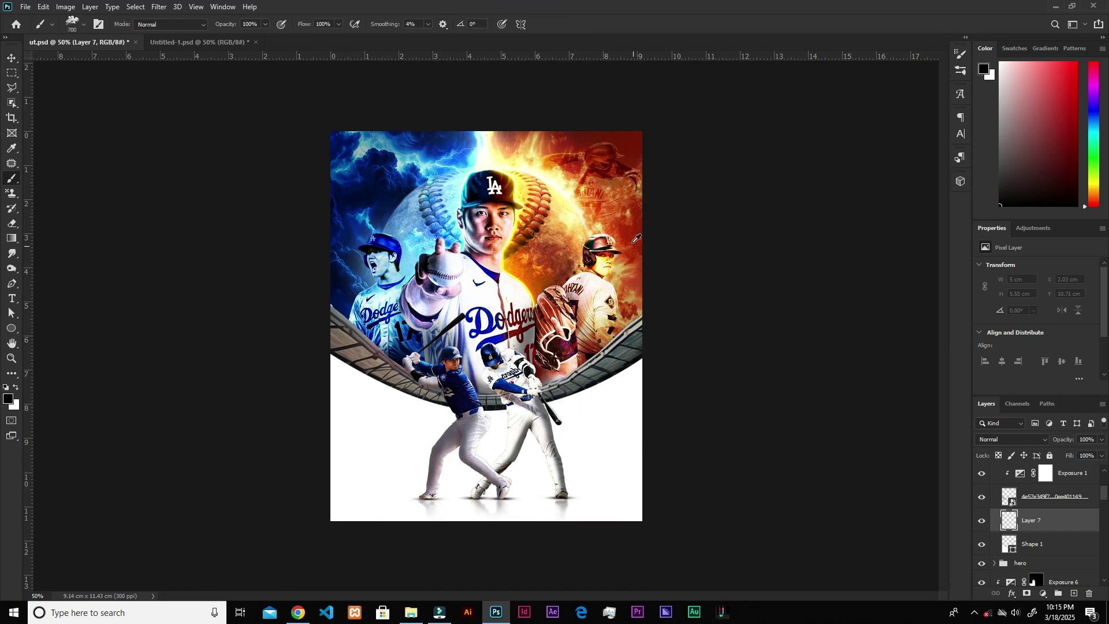
# - Sample the orange-red fire background, lighten it to a pale peach and paint clouds over the white area on the poster's lower right
pyautogui.keyDown('alt'); pyautogui.click(611, 231); pyautogui.keyUp('alt')
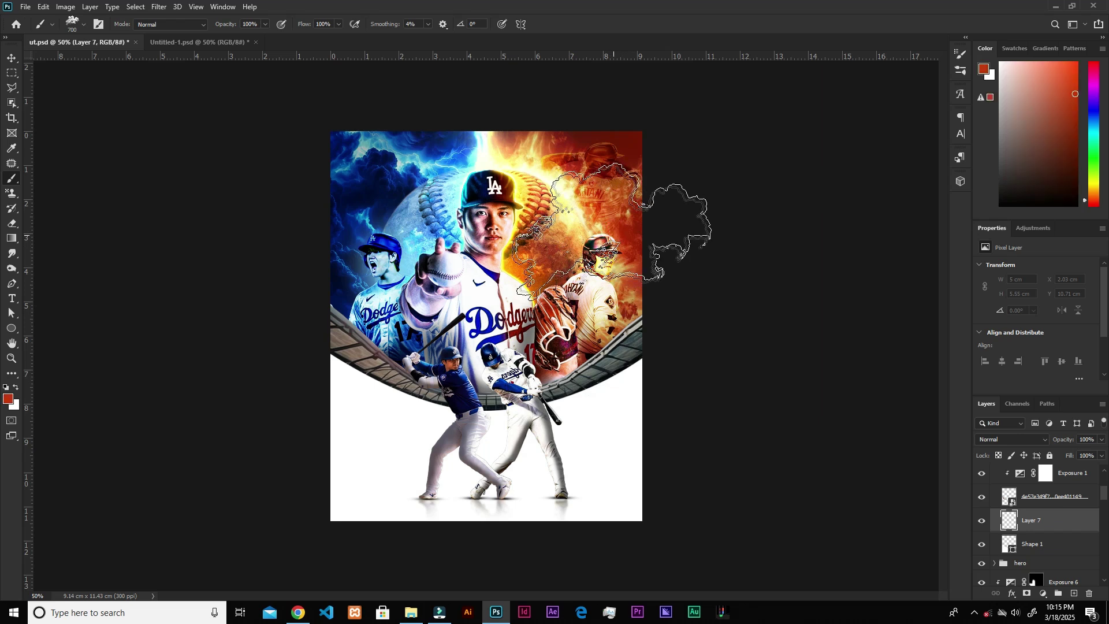
pyautogui.moveTo(1049, 76); pyautogui.dragTo(1027, 62)
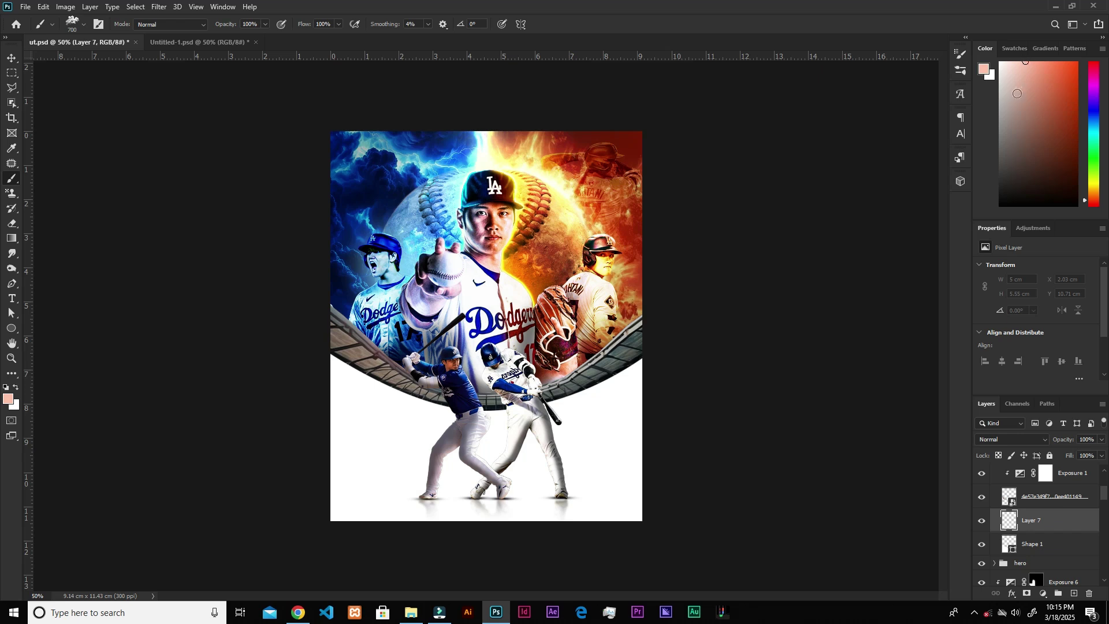
pyautogui.click(9, 400)
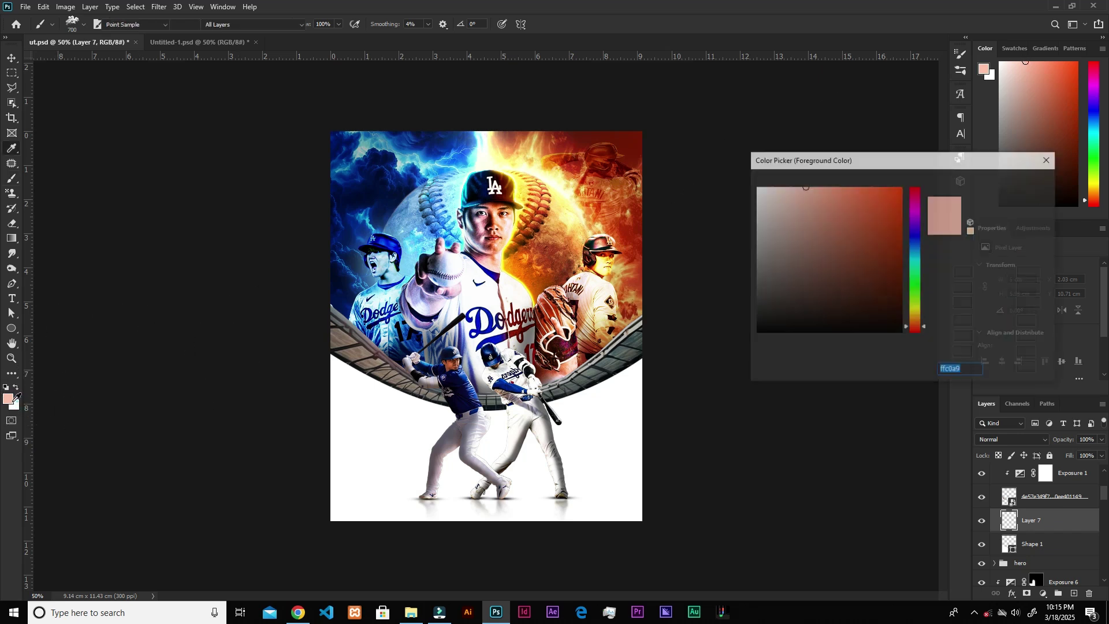
pyautogui.moveTo(814, 203); pyautogui.dragTo(797, 183)
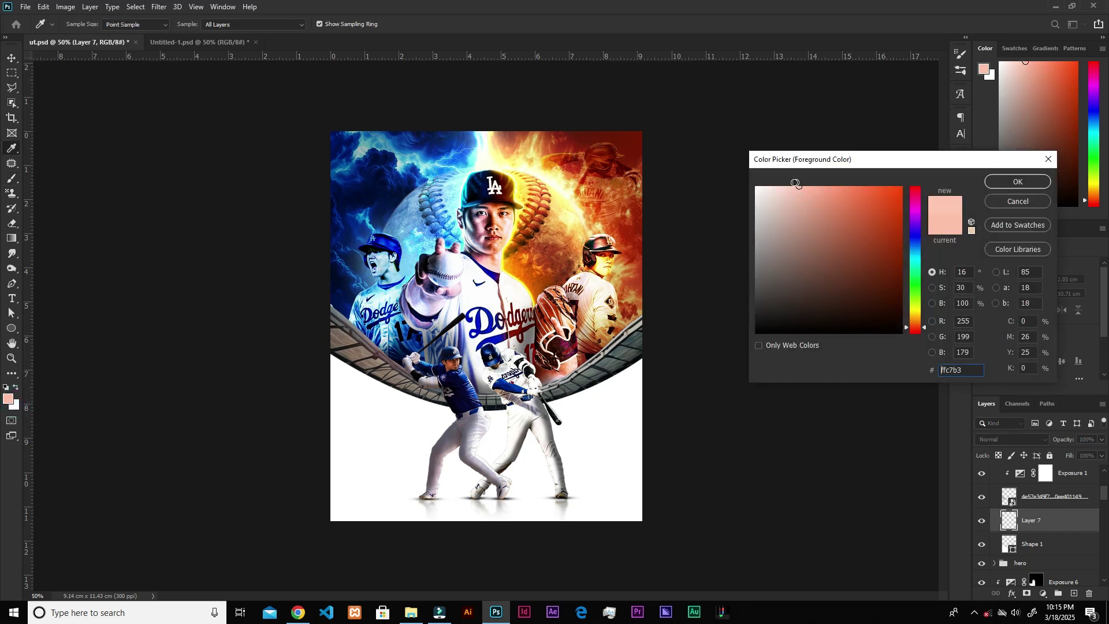
pyautogui.click(1009, 182)
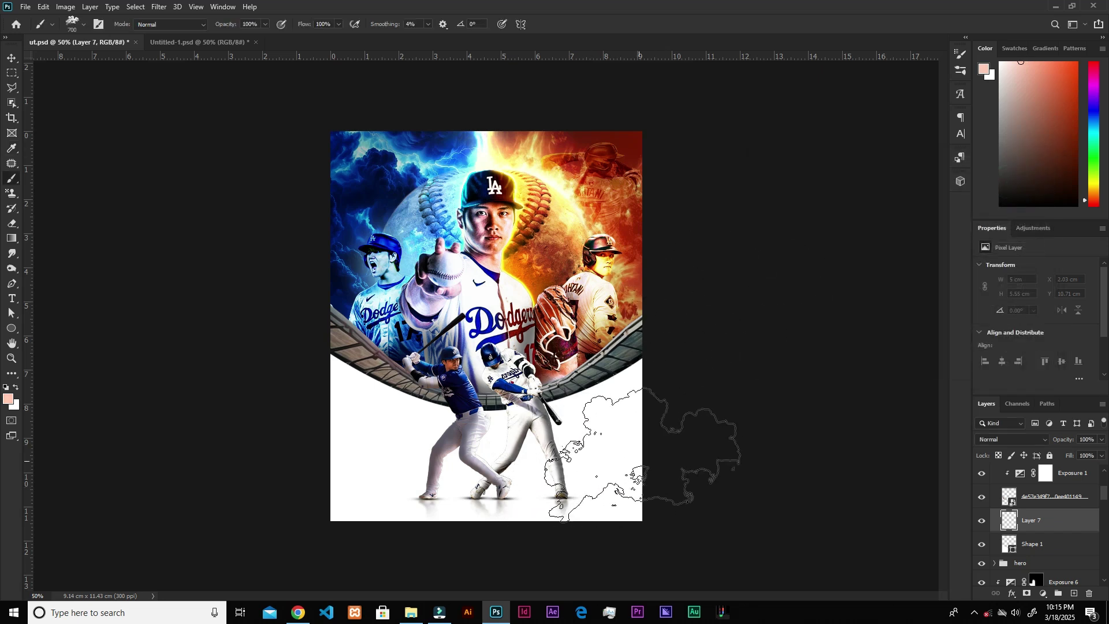
pyautogui.click(660, 464)
pyautogui.moveTo(586, 494)
pyautogui.mouseDown()
pyautogui.moveTo(585, 528)
pyautogui.moveTo(594, 497)
pyautogui.moveTo(659, 427)
pyautogui.mouseUp()
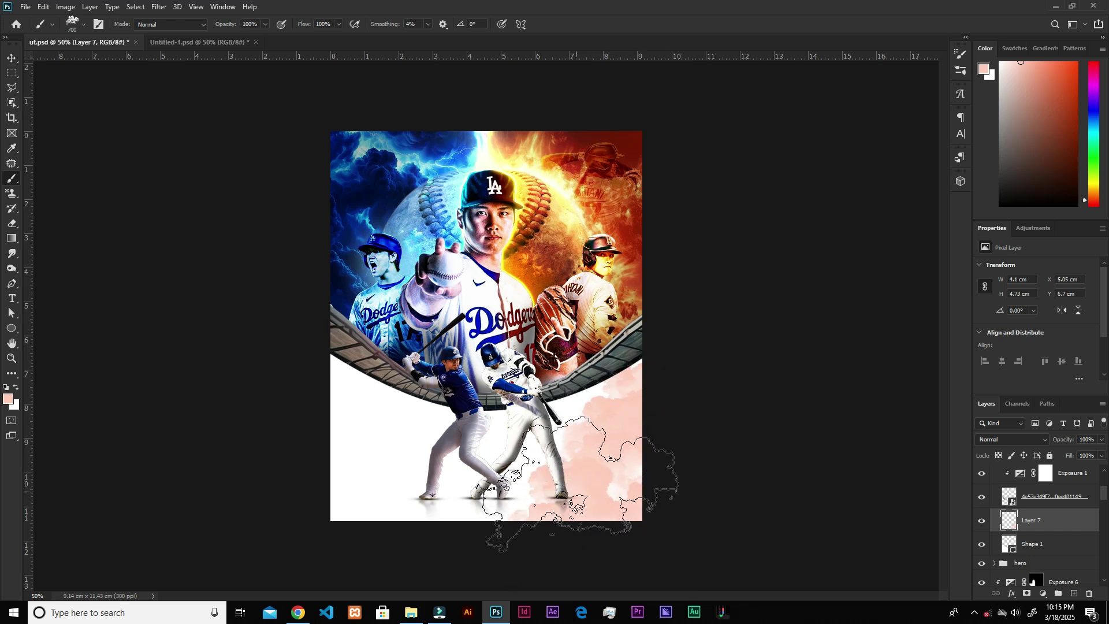
pyautogui.moveTo(583, 439); pyautogui.dragTo(584, 487)
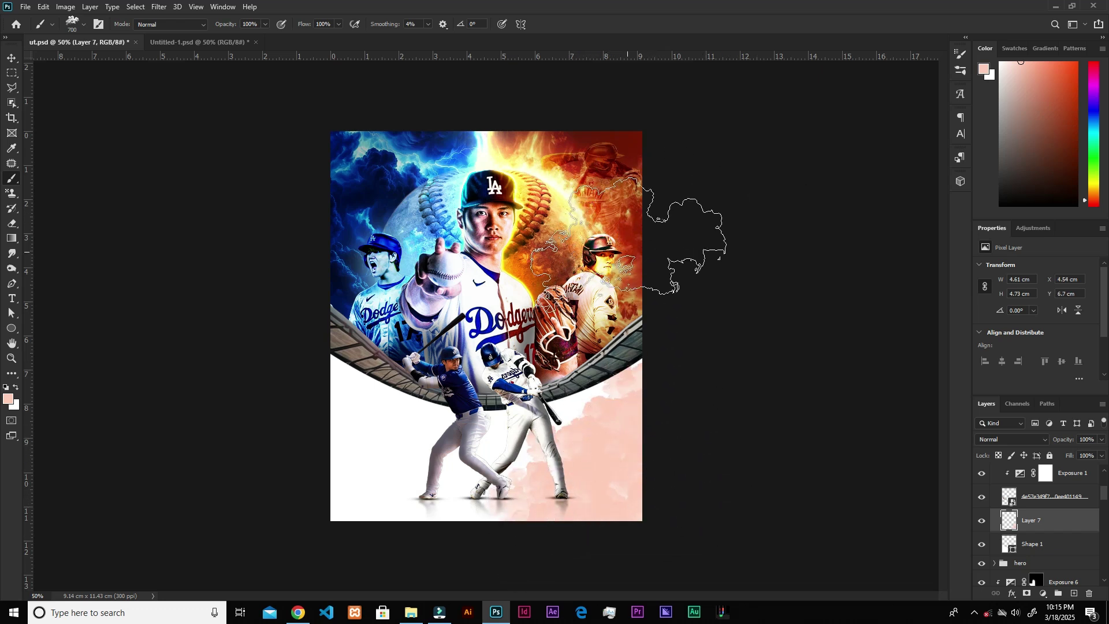
# - Sample the blue ice background, lighten it to #cbe9ff and paint clouds over the white area on the poster's lower left
pyautogui.keyDown('alt'); pyautogui.click(359, 226); pyautogui.keyUp('alt')
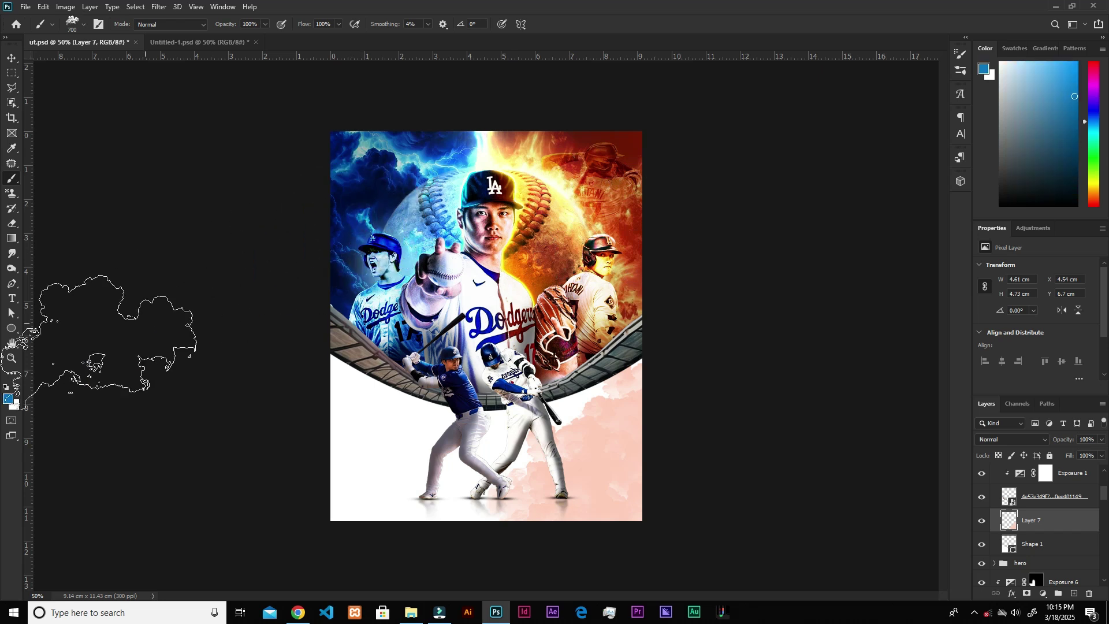
pyautogui.click(8, 399)
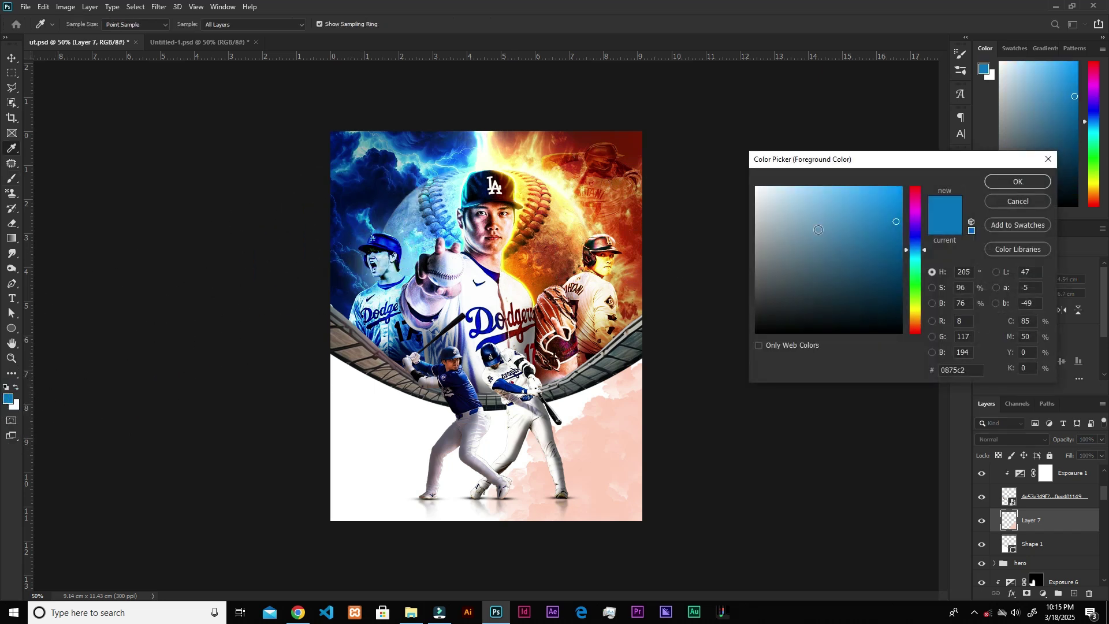
pyautogui.click(785, 184)
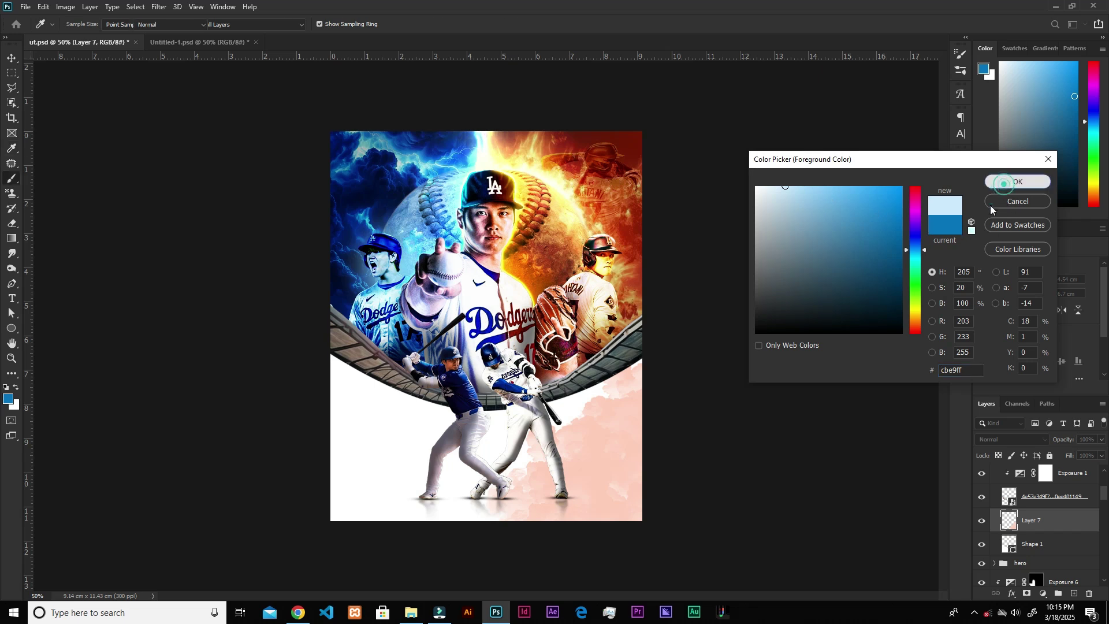
pyautogui.click(1018, 181)
pyautogui.click(354, 528)
pyautogui.click(404, 532)
pyautogui.click(383, 481)
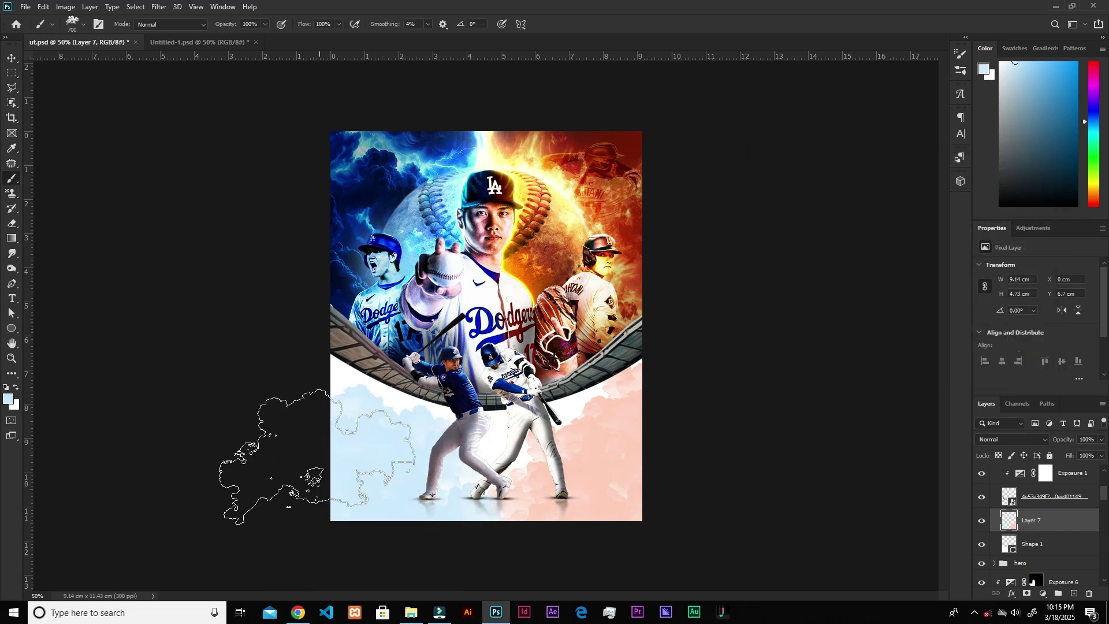
# - Sample the dark red background, lighten it to a medium red and paint deeper clouds in the poster's bottom-right corner
pyautogui.keyDown('alt'); pyautogui.click(635, 145); pyautogui.keyUp('alt')
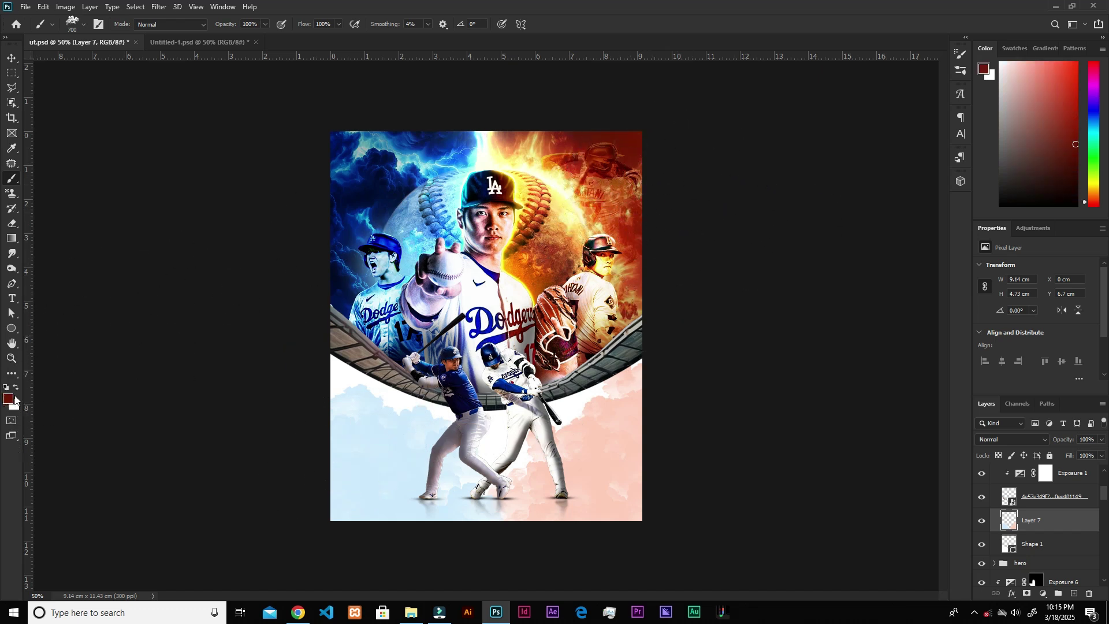
pyautogui.click(14, 398)
pyautogui.moveTo(841, 218); pyautogui.dragTo(839, 208)
pyautogui.click(1016, 182)
pyautogui.press('b')
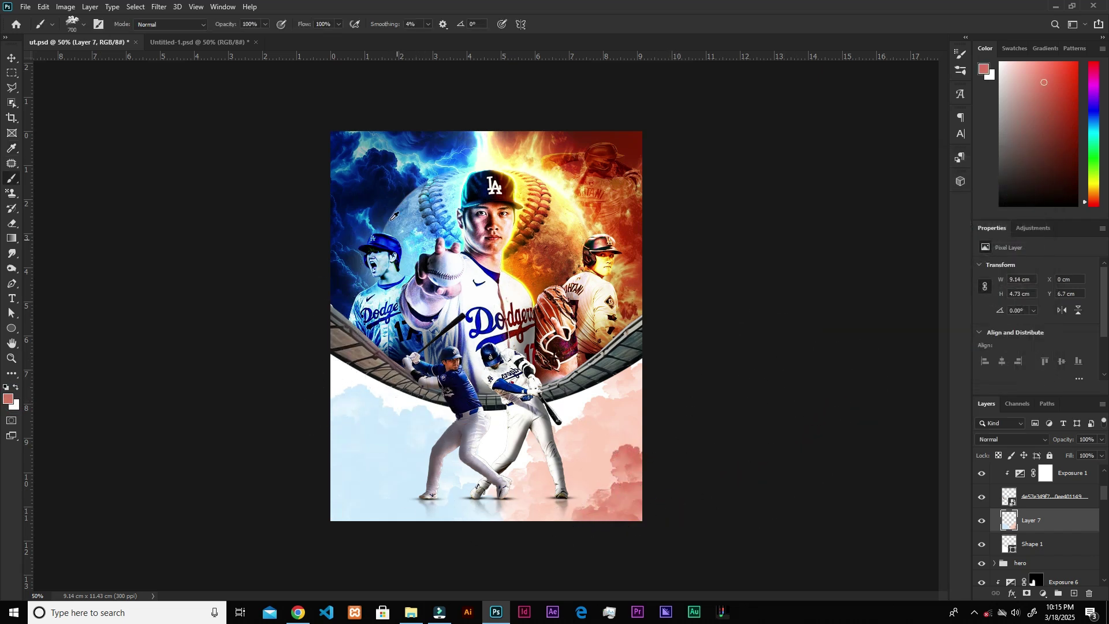
# - Sample the blue background, darken it to #186291 and paint deeper clouds in the poster's bottom-left corner
pyautogui.keyDown('alt'); pyautogui.click(363, 210); pyautogui.keyUp('alt')
pyautogui.press('i')
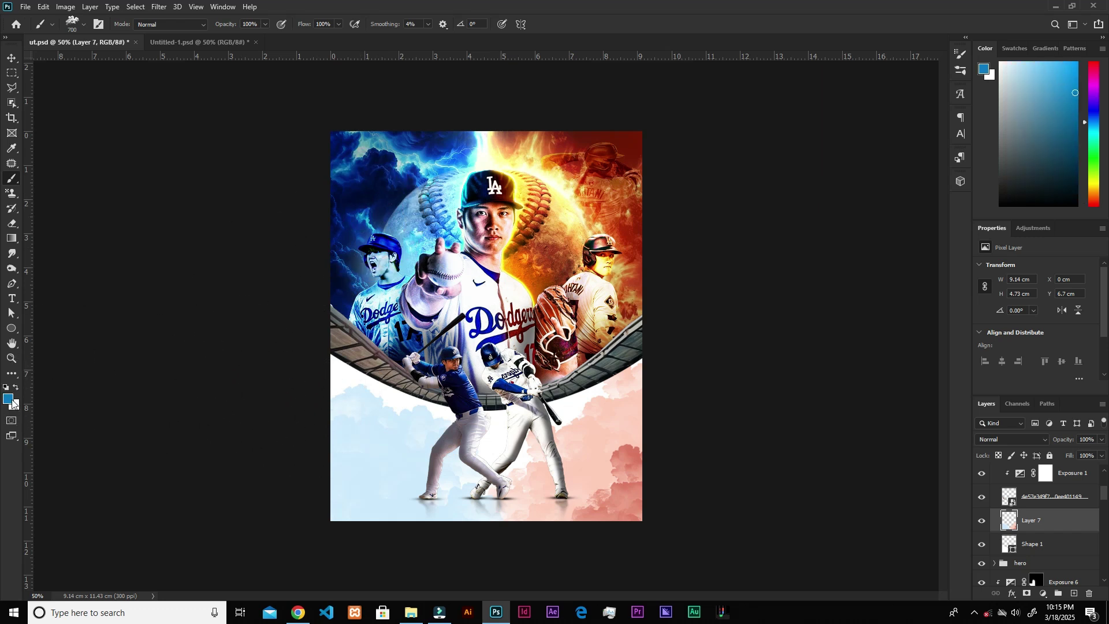
pyautogui.click(8, 398)
pyautogui.click(875, 247)
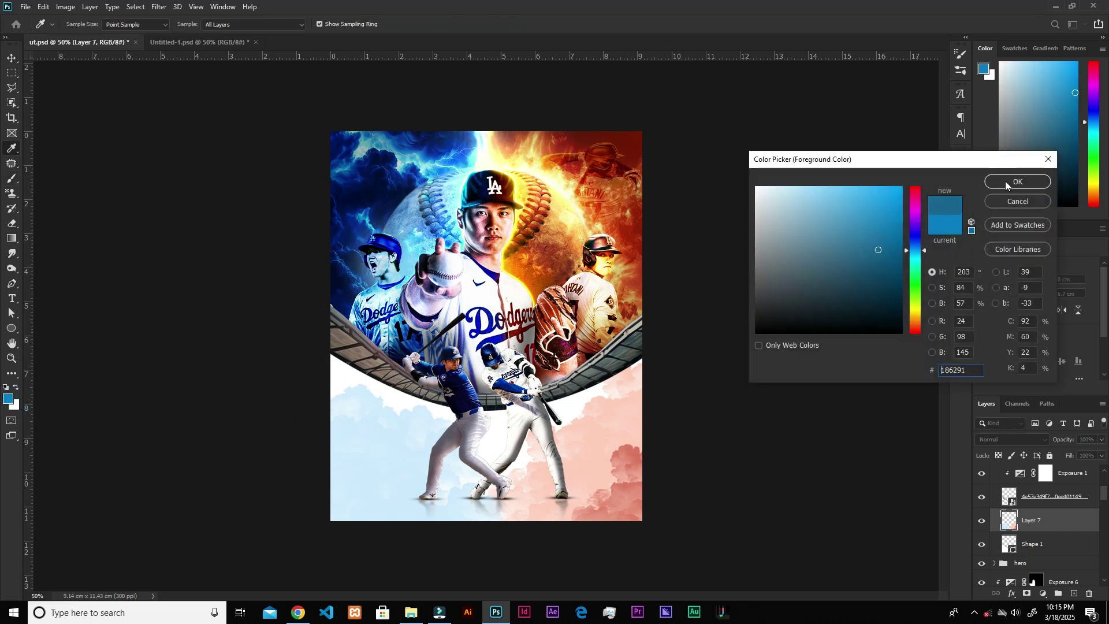
pyautogui.click(1004, 181)
pyautogui.press('b')
pyautogui.click(322, 532)
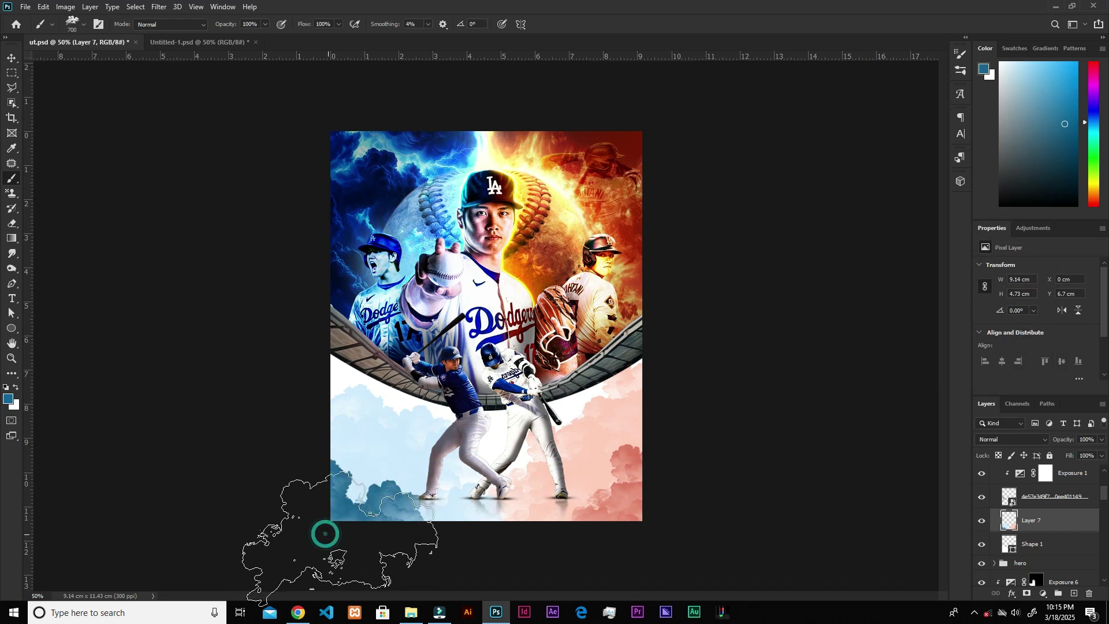
# - Convert the cloud layer for smart filters and apply a Radial Blur with amount 15, Spin method and Good quality
pyautogui.press('v')
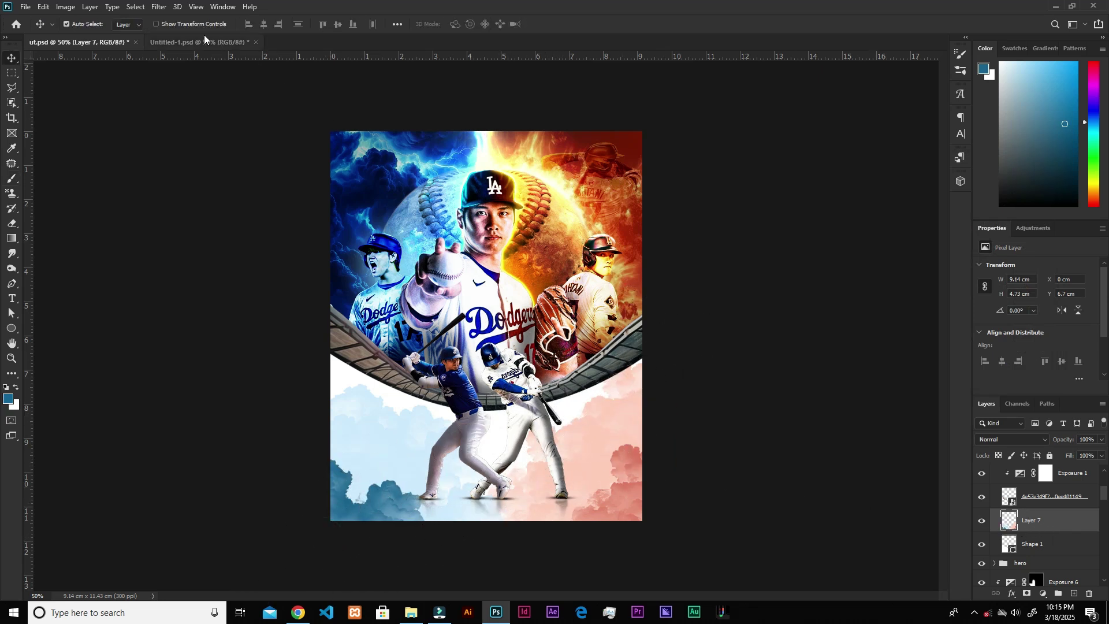
pyautogui.click(160, 8)
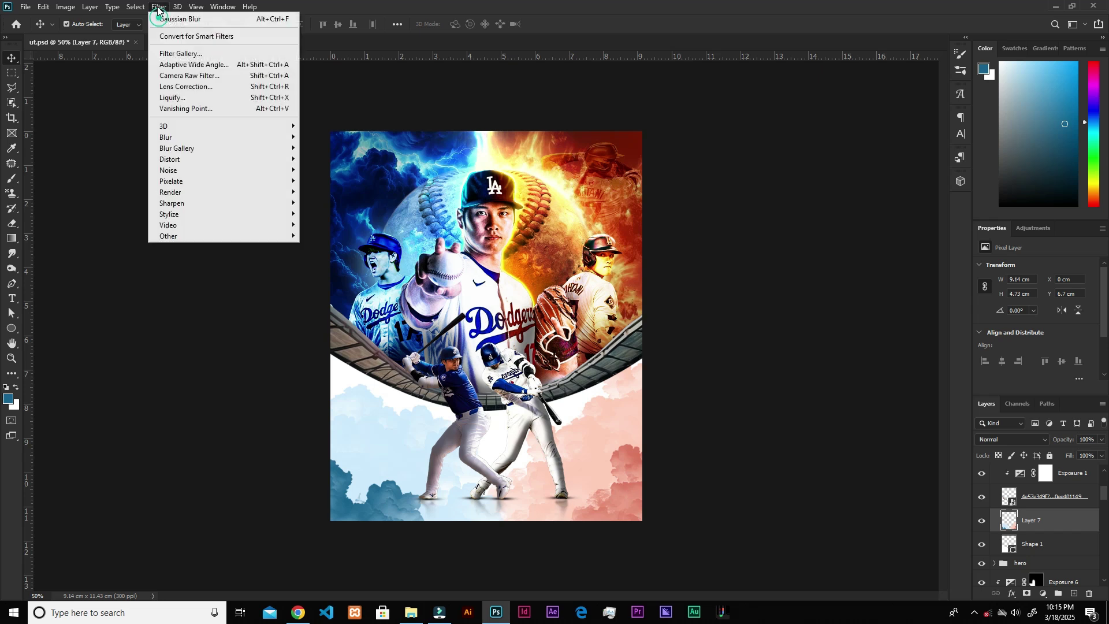
pyautogui.click(169, 139)
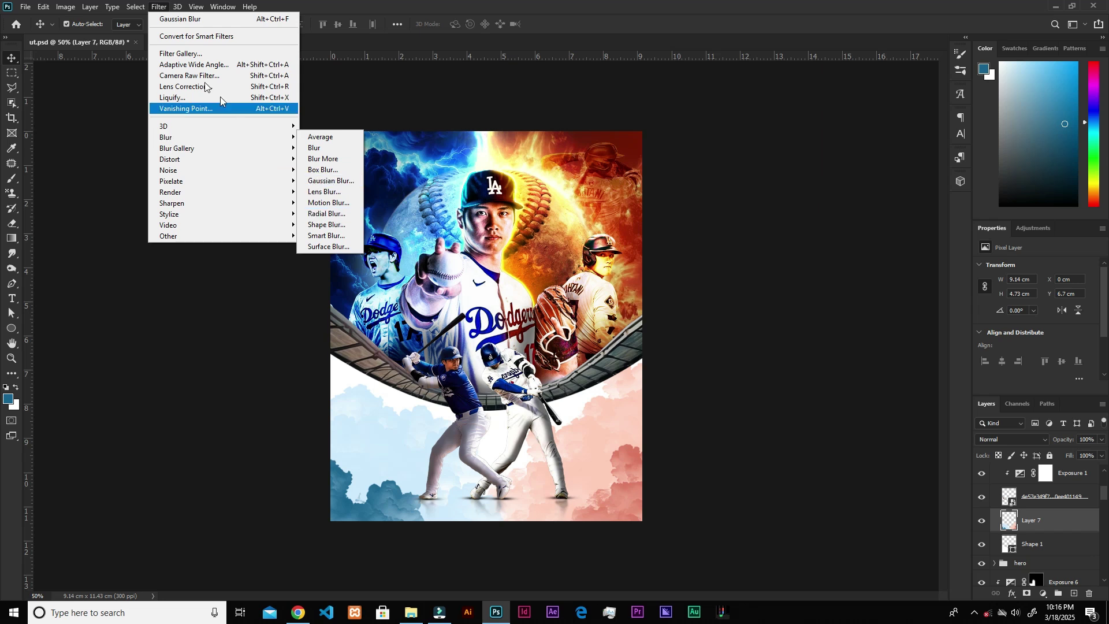
pyautogui.click(197, 37)
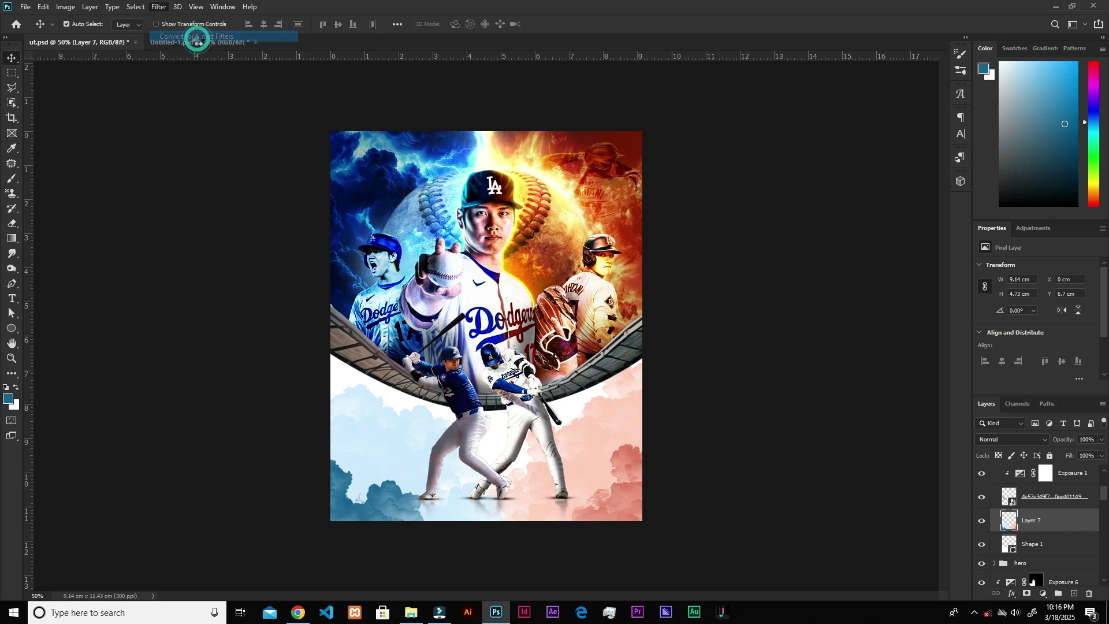
pyautogui.click(157, 7)
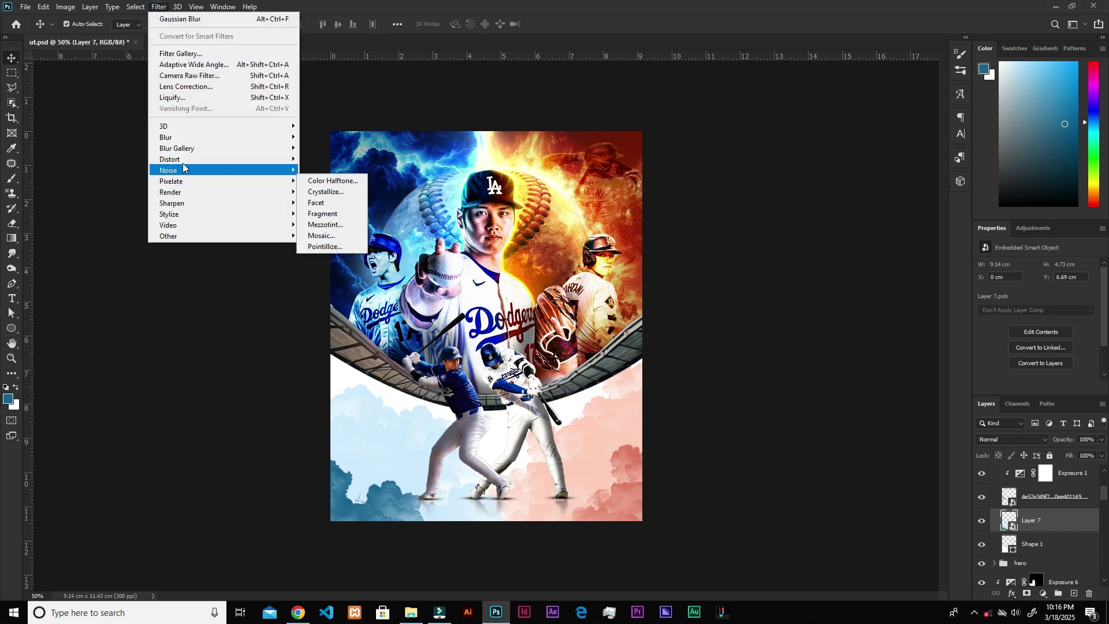
pyautogui.moveTo(179, 137)
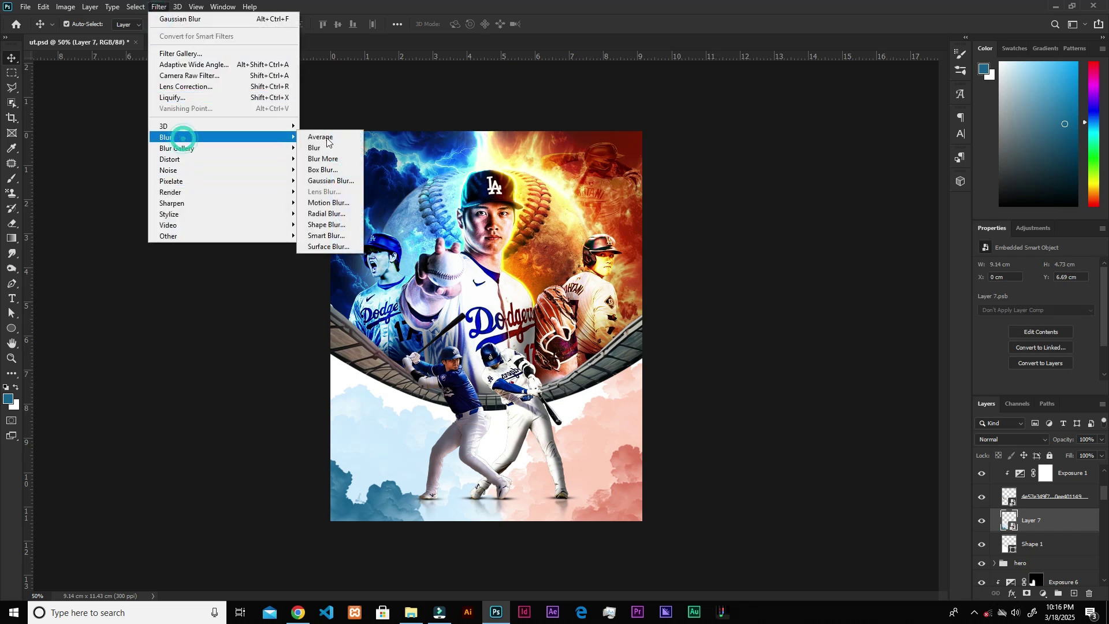
pyautogui.click(335, 213)
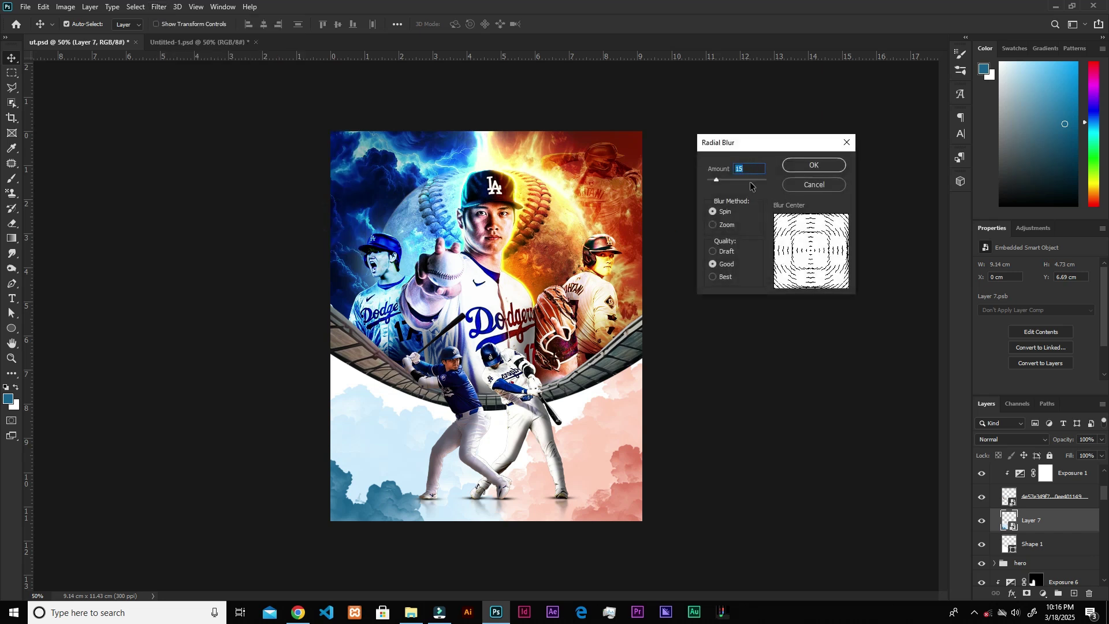
pyautogui.click(815, 166)
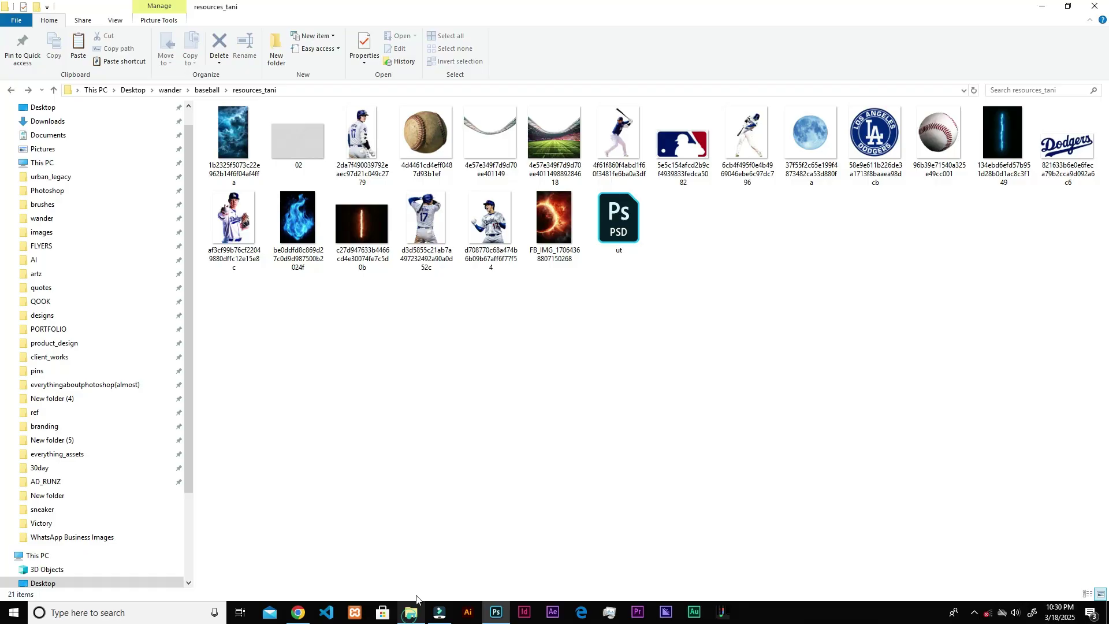
# - Place the white baseball image from the resources_tani folder at the poster's lower right, scaled to about 1.4 cm wide
pyautogui.moveTo(855, 278); pyautogui.dragTo(496, 578)
pyautogui.moveTo(330, 140); pyautogui.dragTo(605, 432)
pyautogui.moveTo(612, 478); pyautogui.dragTo(621, 470)
pyautogui.moveTo(655, 506); pyautogui.dragTo(549, 26)
pyautogui.click(551, 24)
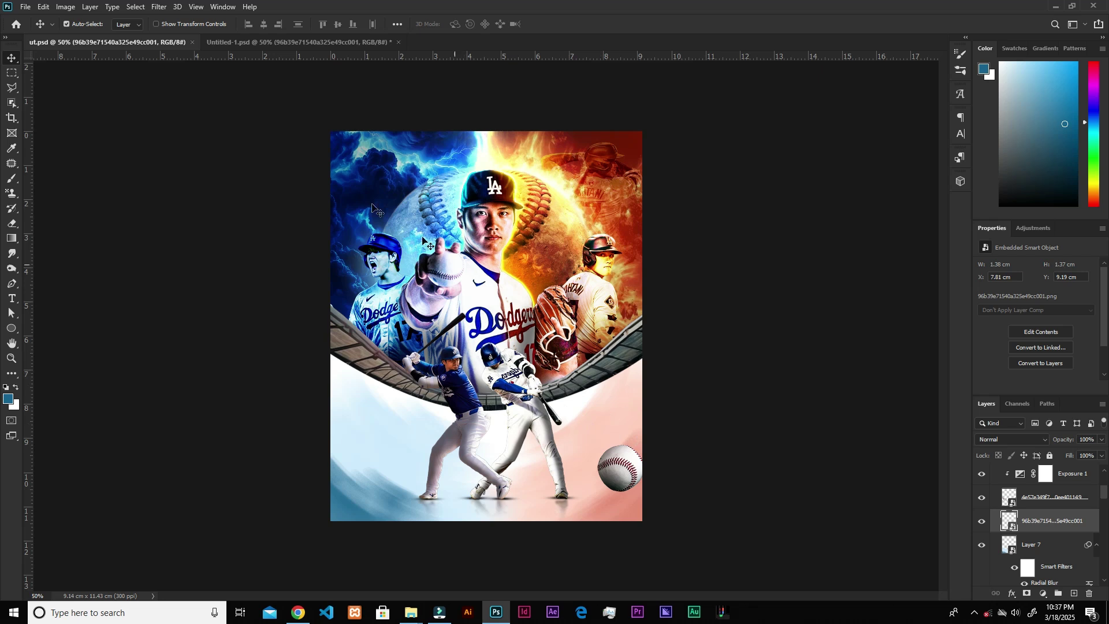
# - Start a Path Blur on the baseball and draw a gently curved path from the ball up toward the batter's bat
pyautogui.click(158, 7)
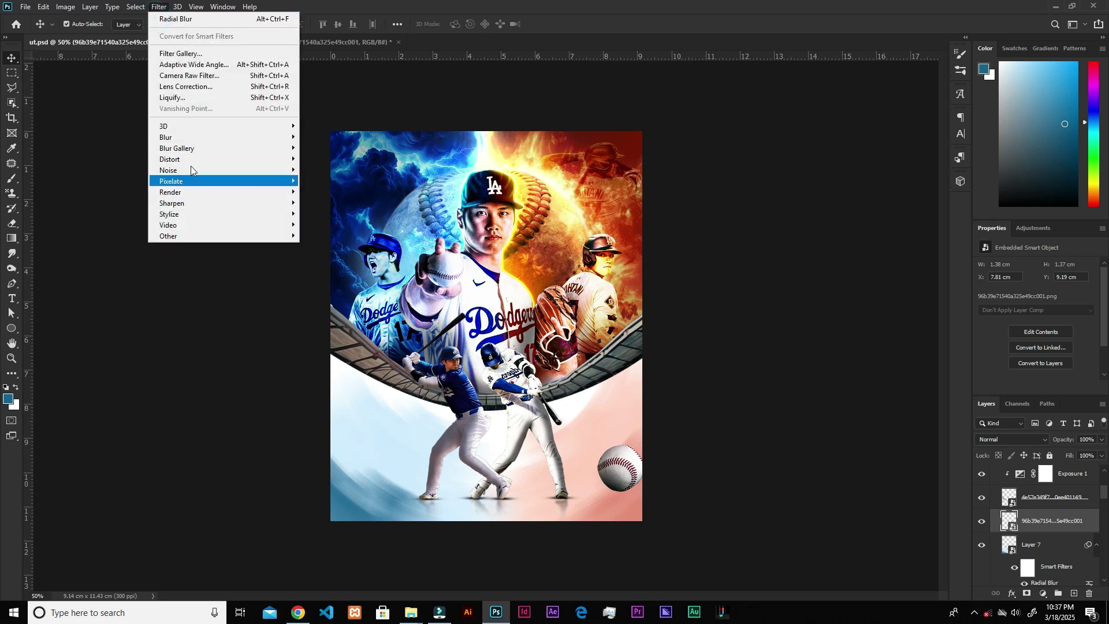
pyautogui.click(187, 148)
pyautogui.click(327, 181)
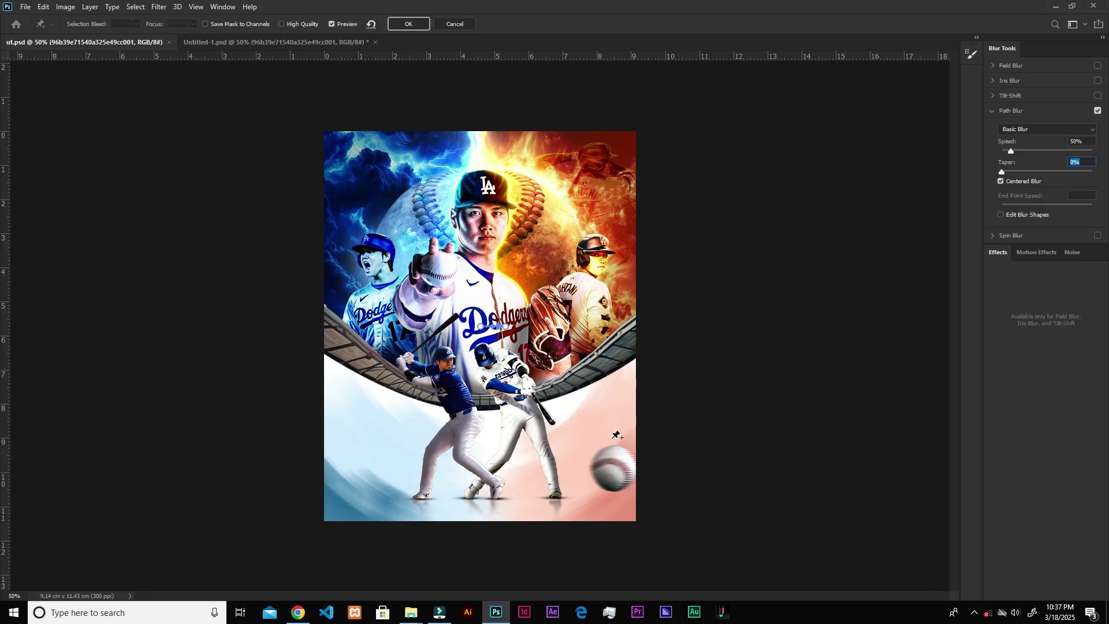
pyautogui.moveTo(631, 480)
pyautogui.mouseDown()
pyautogui.moveTo(572, 442)
pyautogui.moveTo(539, 399)
pyautogui.mouseUp()
pyautogui.click(633, 481)
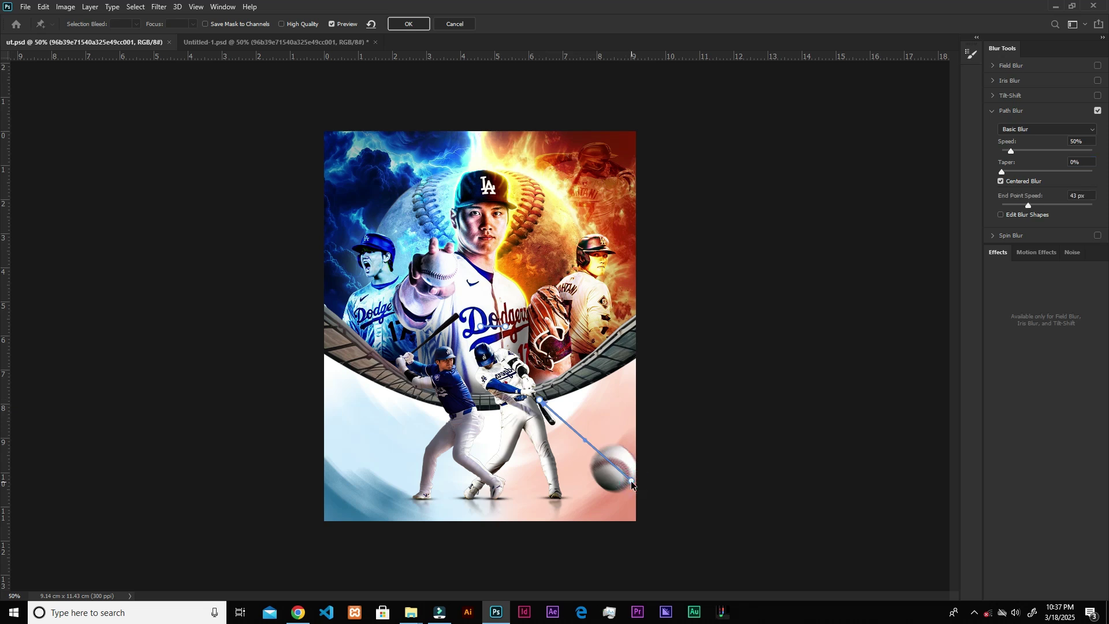
pyautogui.moveTo(585, 442); pyautogui.dragTo(579, 450)
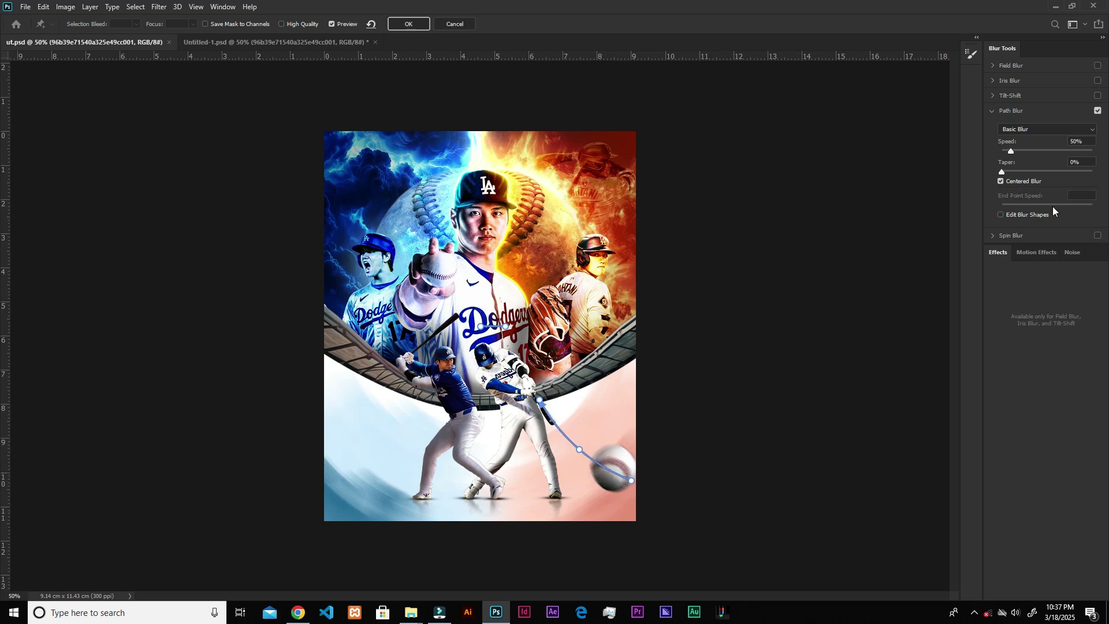
# - Apply the baseball's path blur as Rear Sync Flash with speed 169%, taper 18% and end point speed 161 px
pyautogui.click(1041, 133)
pyautogui.click(1018, 139)
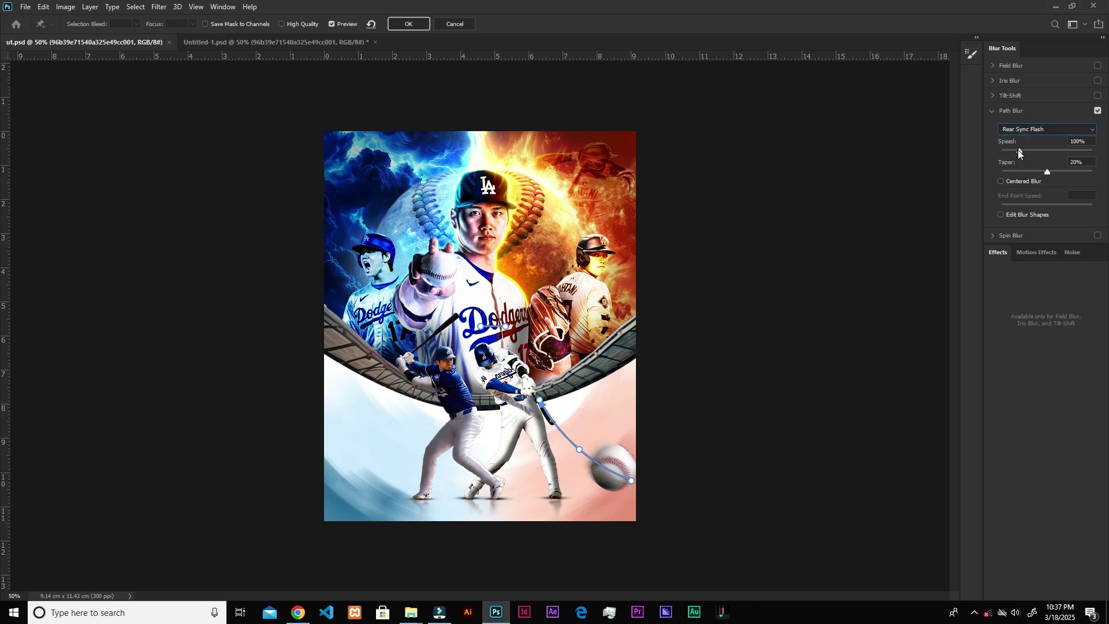
pyautogui.moveTo(1027, 156); pyautogui.dragTo(1033, 159)
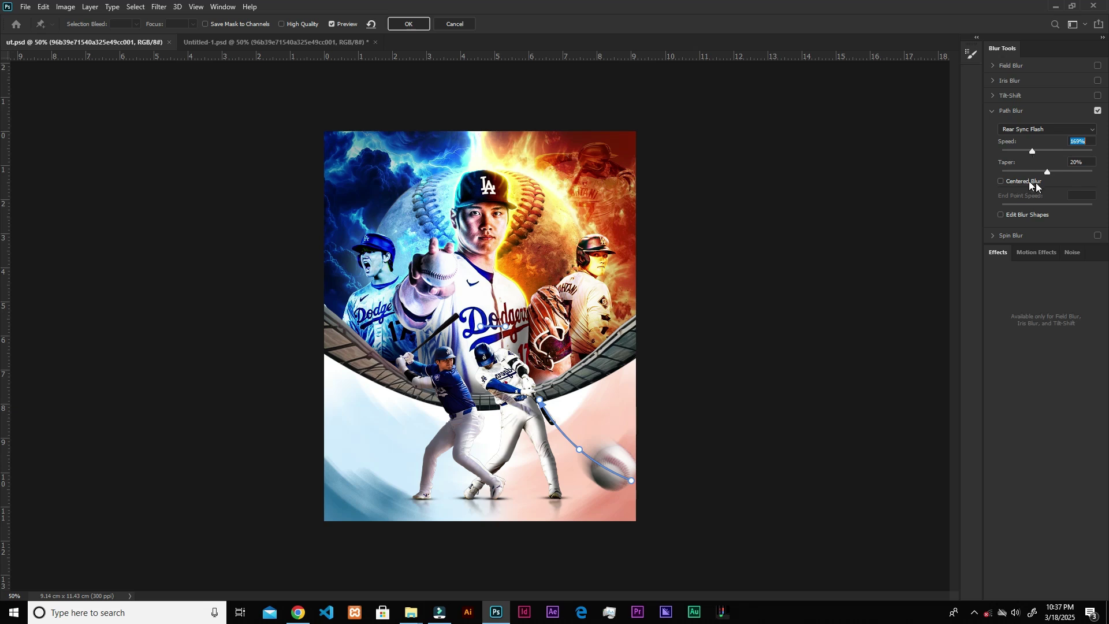
pyautogui.moveTo(1047, 173); pyautogui.dragTo(1042, 171)
pyautogui.click(632, 481)
pyautogui.moveTo(1028, 206); pyautogui.dragTo(1035, 206)
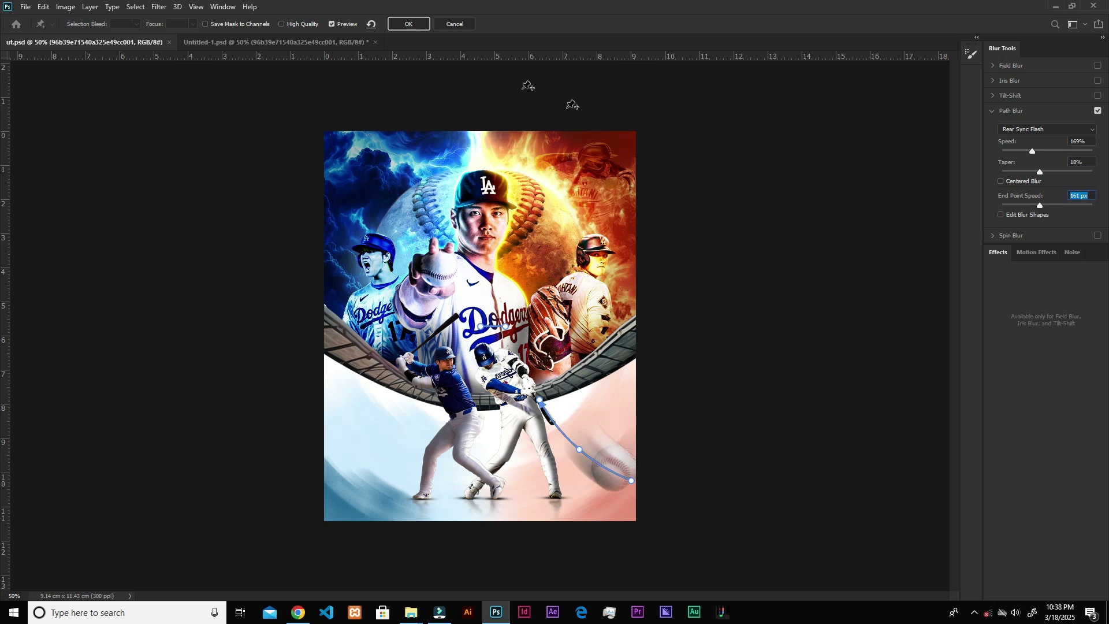
pyautogui.click(409, 24)
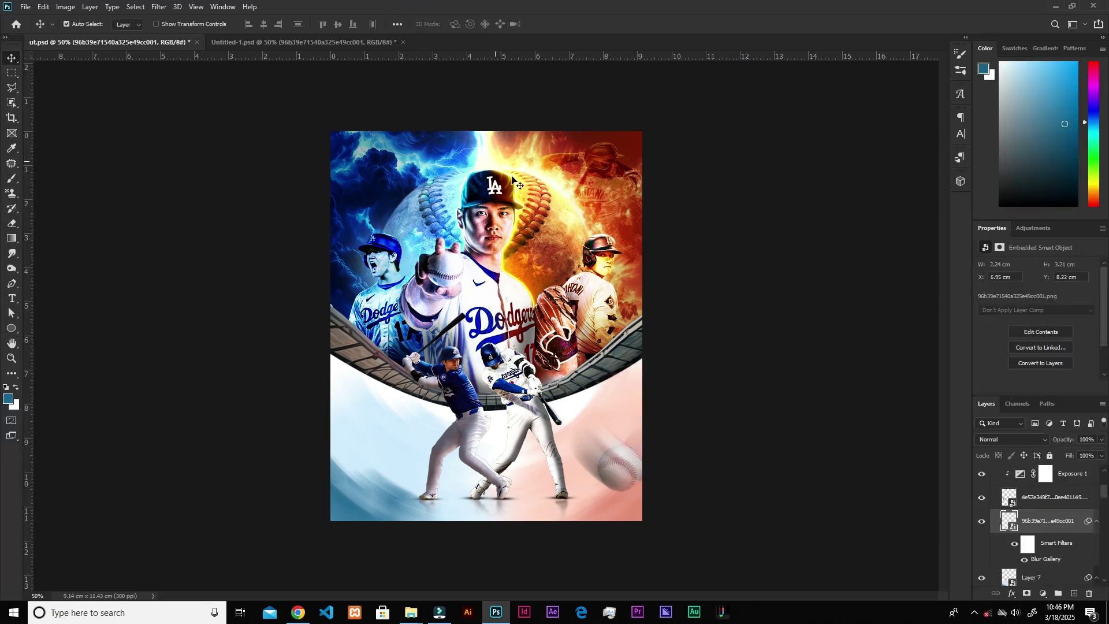
# - Set the blurred baseball layer's blend mode to Linear Light
pyautogui.click(988, 437)
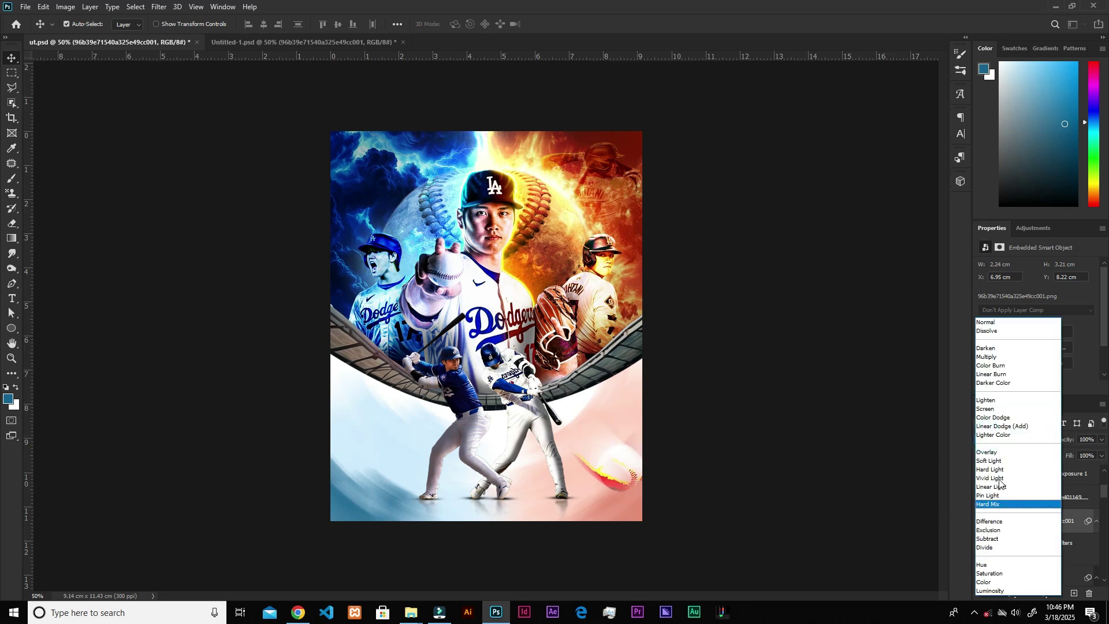
pyautogui.click(995, 491)
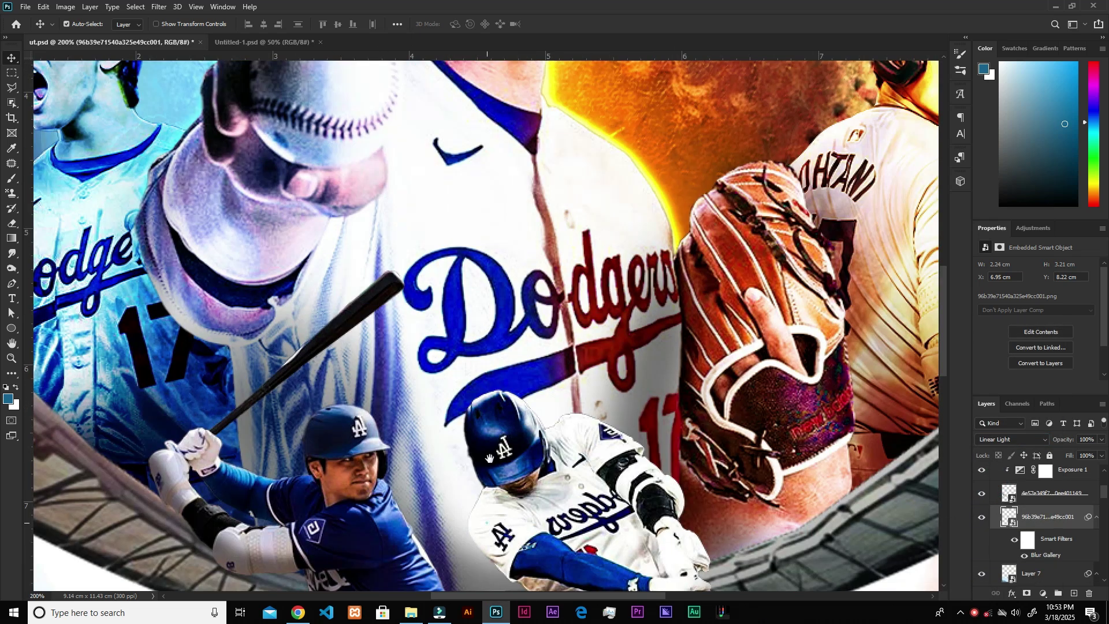
pyautogui.scroll(-10, 489, 458)
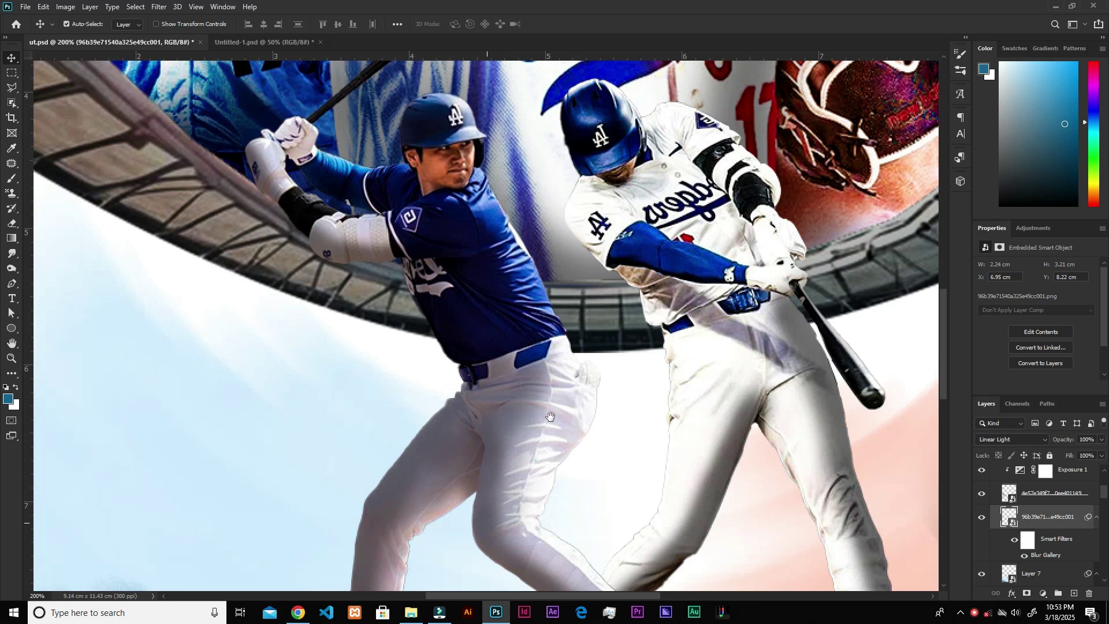
pyautogui.scroll(-2, 579, 376)
pyautogui.scroll(4, 1053, 520)
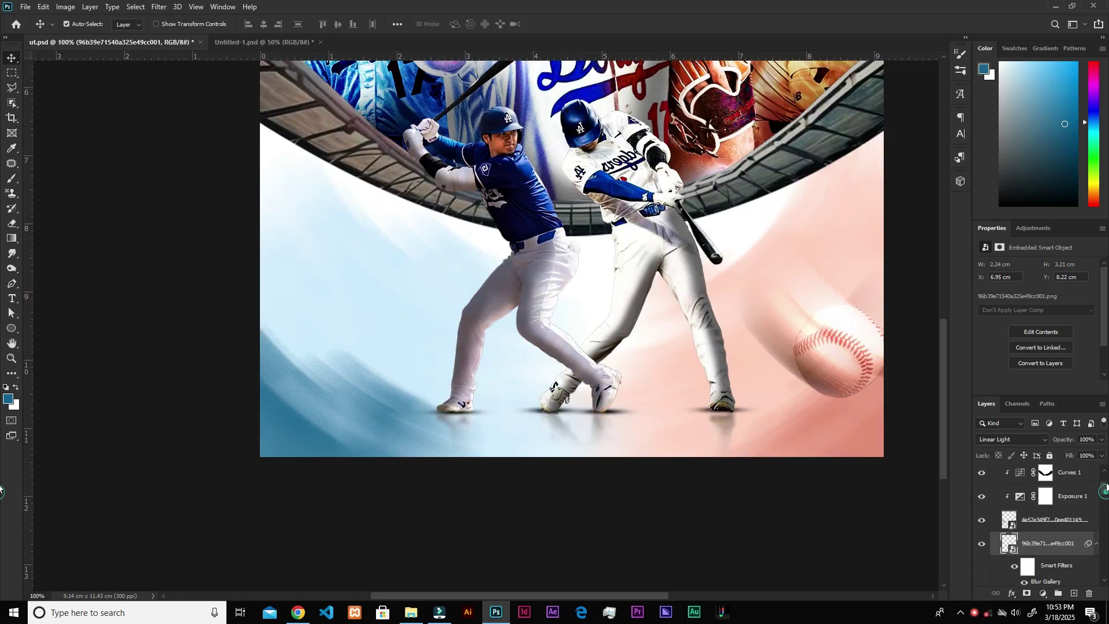
pyautogui.click(1034, 486)
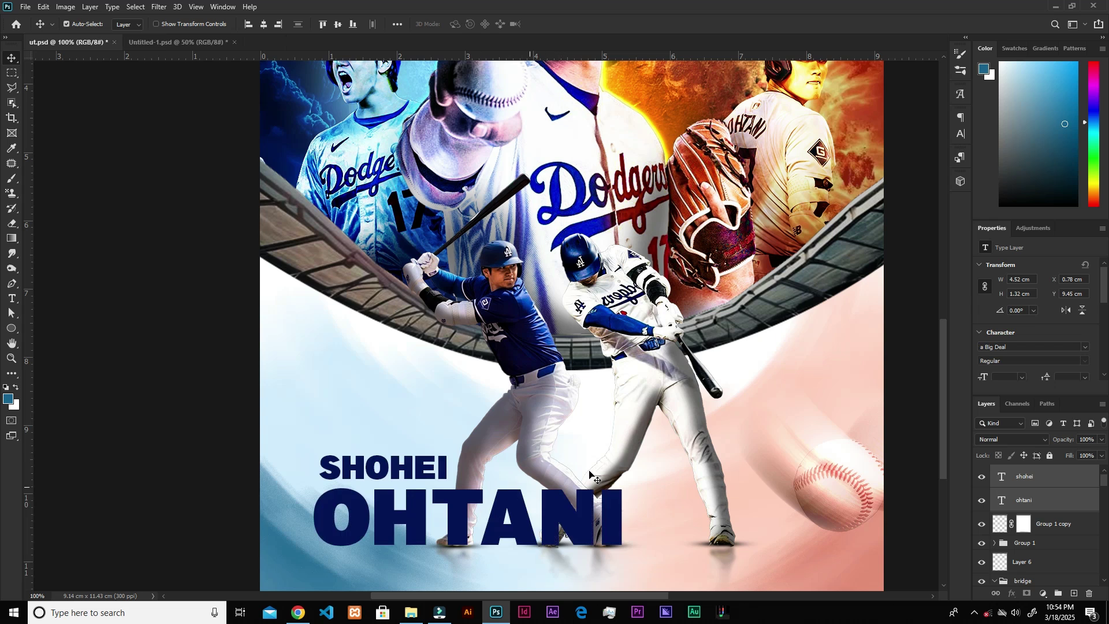
# - Scale the SHOHEI OHTANI title text down together to about 3 cm wide
pyautogui.hotkey('ctrl', 't')
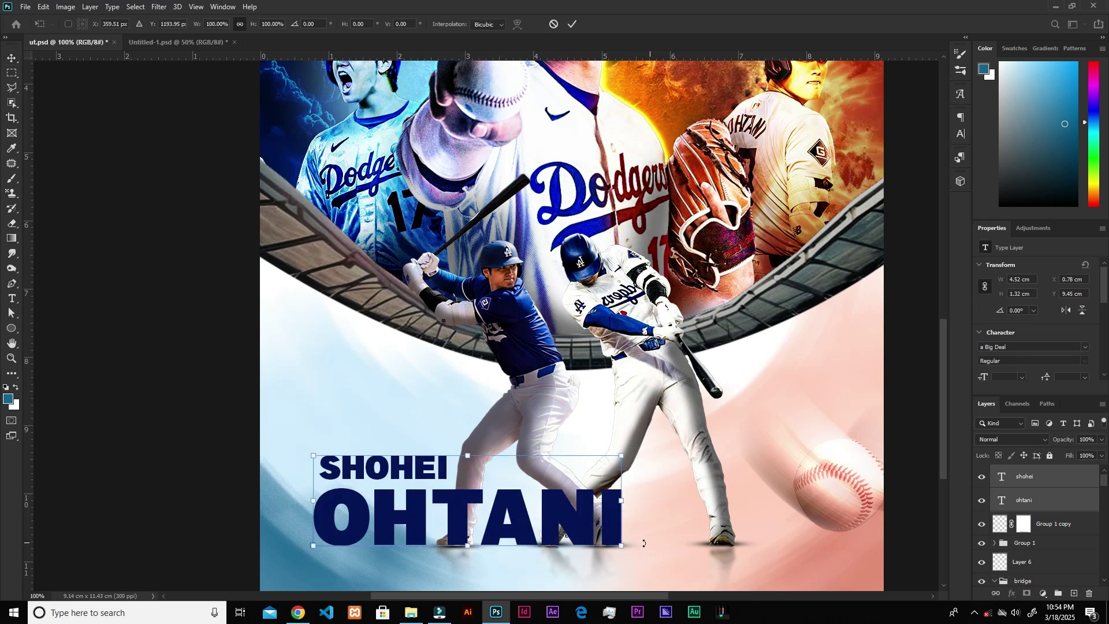
pyautogui.moveTo(621, 545); pyautogui.dragTo(518, 507)
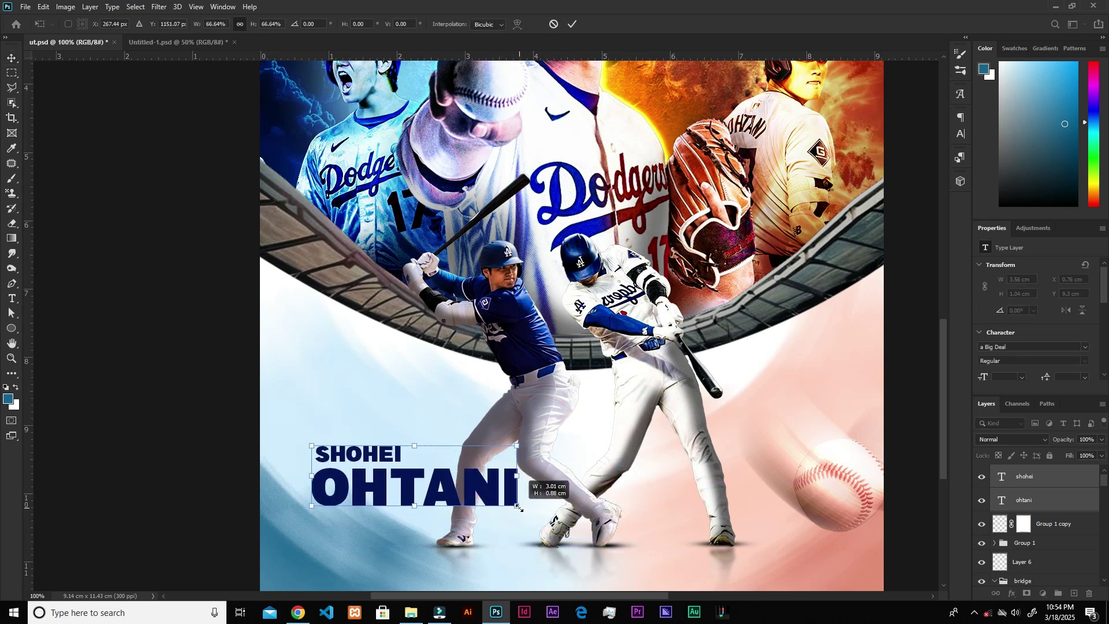
pyautogui.press('Return')
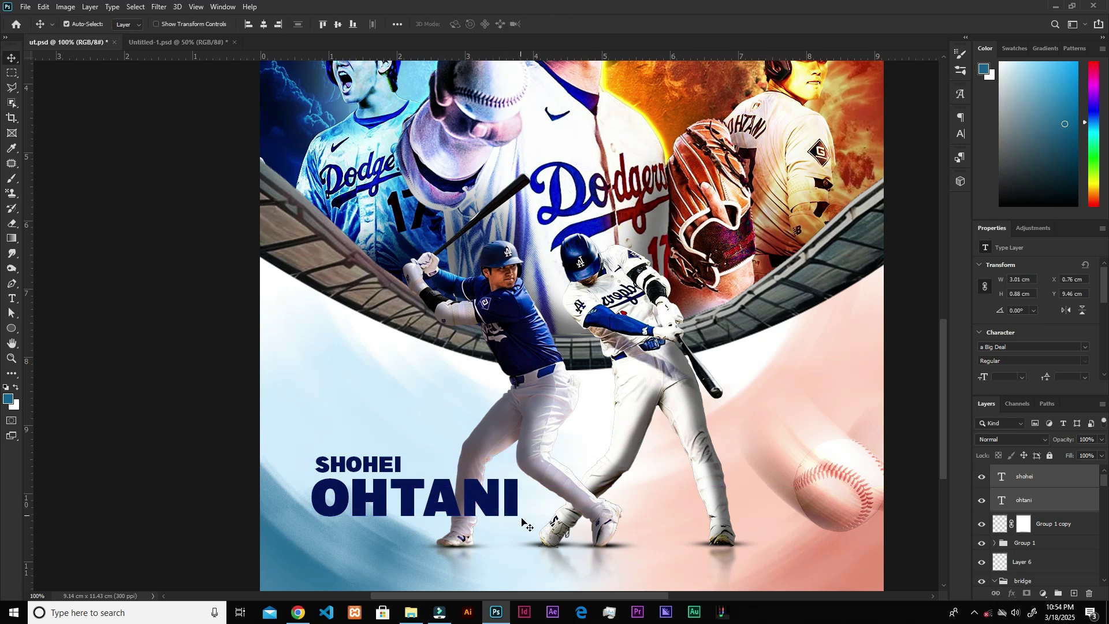
# - Duplicate the OHTANI text layer and place the copy beneath Group 1, just above Layer 6
pyautogui.click(415, 540)
pyautogui.moveTo(447, 491); pyautogui.dragTo(468, 509)
pyautogui.hotkey('ctrl', 'z')
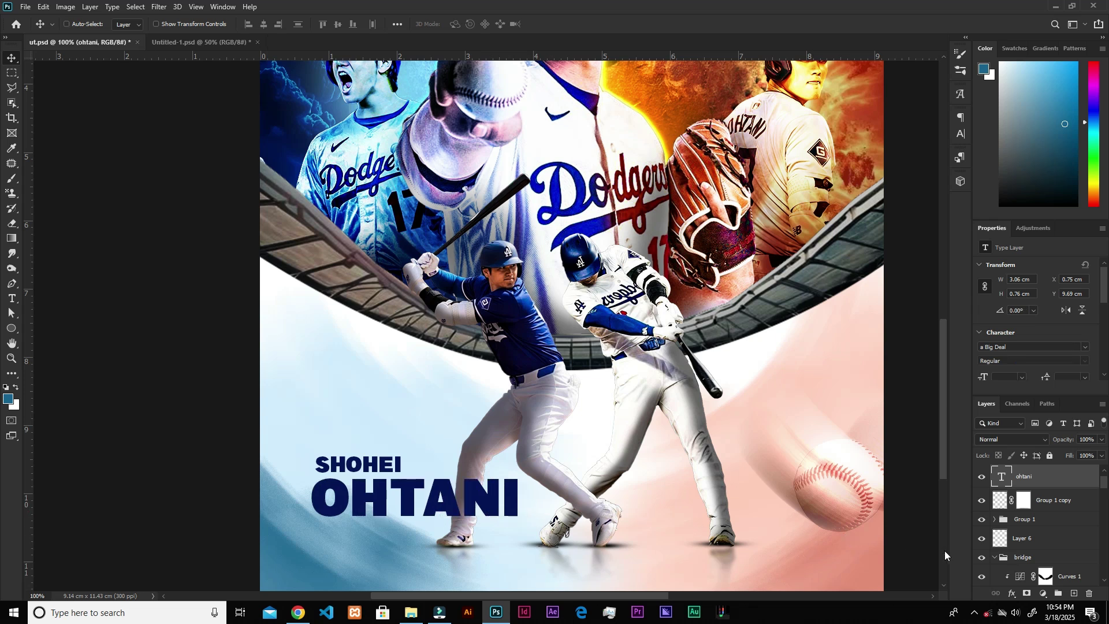
pyautogui.hotkey('ctrl', 'j')
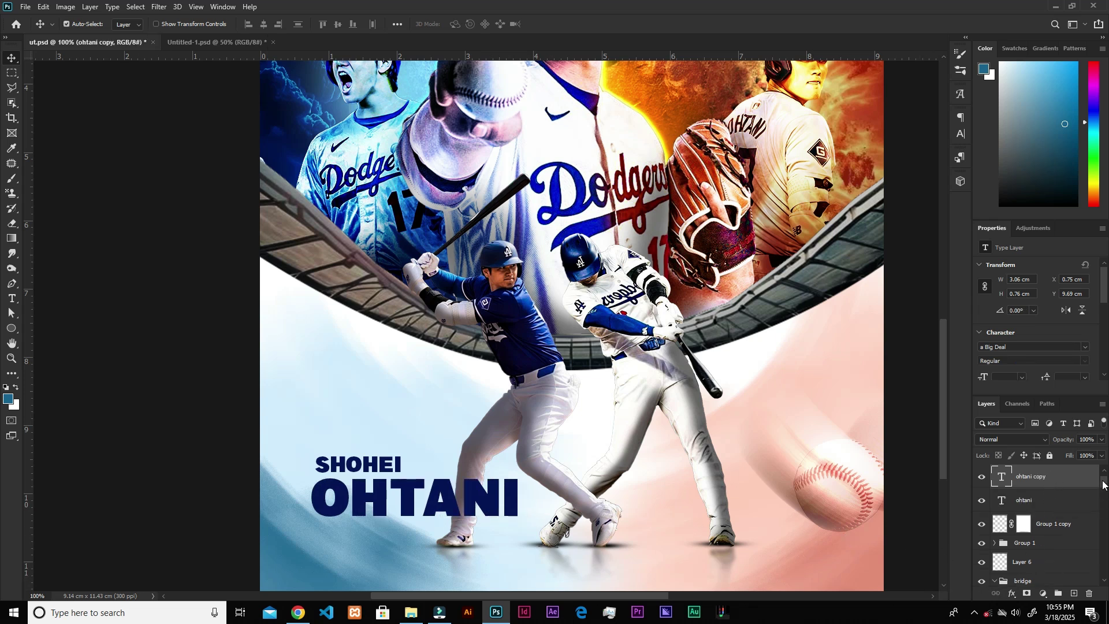
pyautogui.scroll(-1, 1103, 484)
pyautogui.moveTo(1057, 470); pyautogui.dragTo(1028, 549)
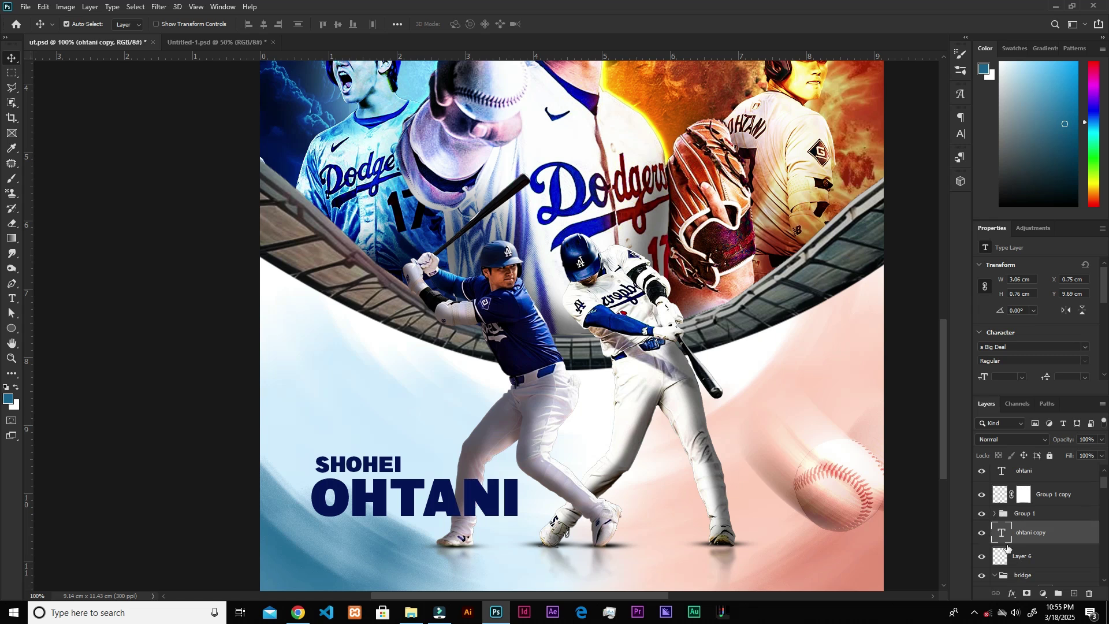
pyautogui.moveTo(1105, 484); pyautogui.dragTo(1105, 480)
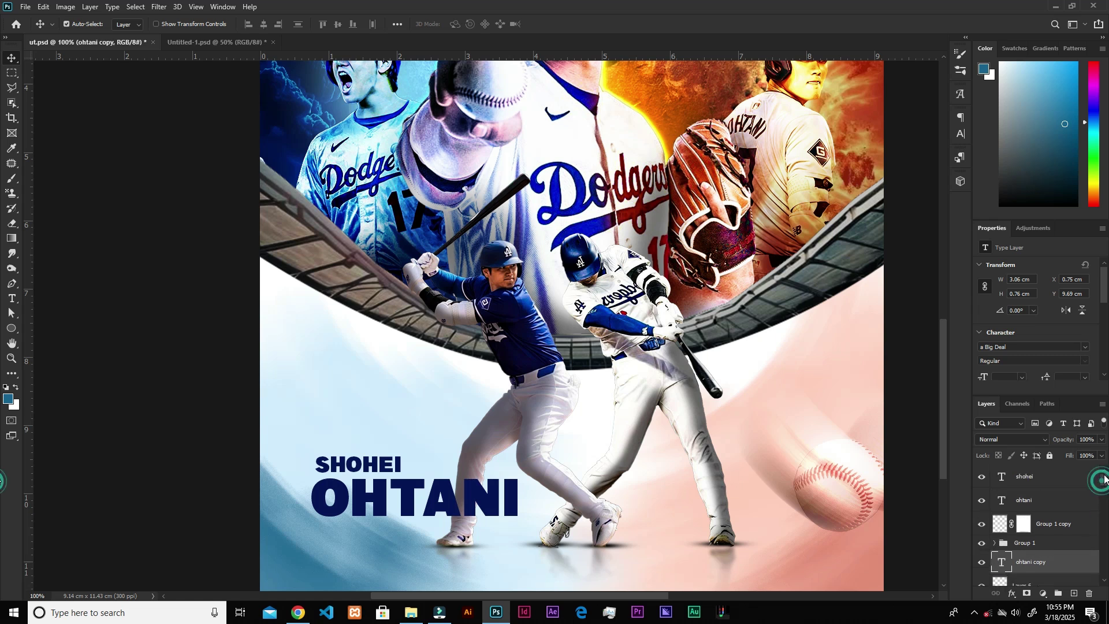
# - Give the upper OHTANI text layer 0% fill opacity and a 4 px white outside stroke
pyautogui.click(1046, 501)
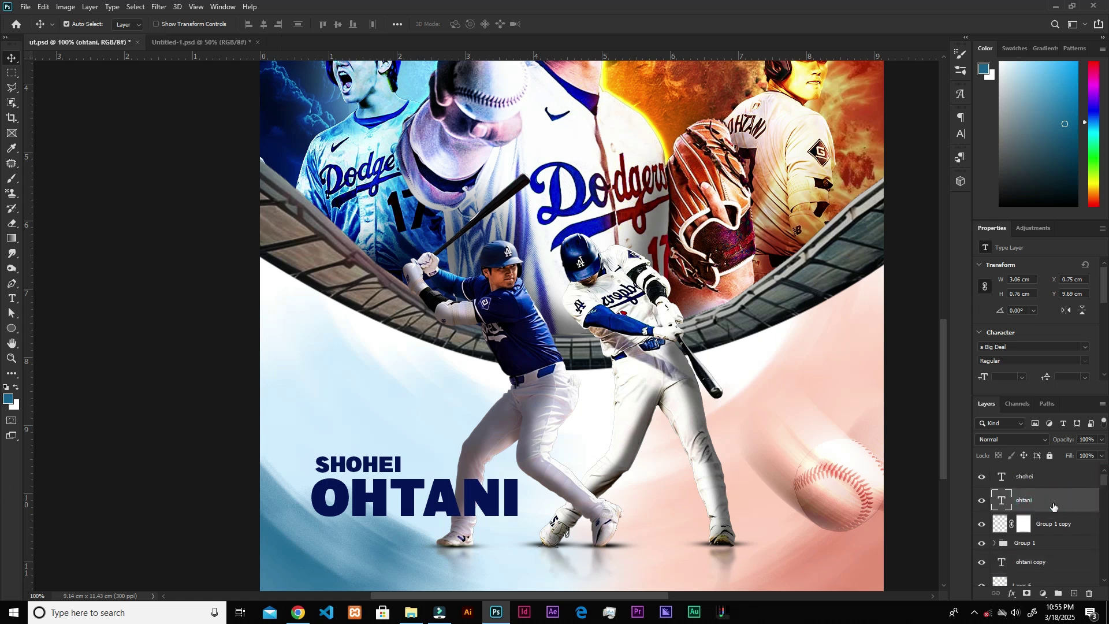
pyautogui.doubleClick(1054, 506)
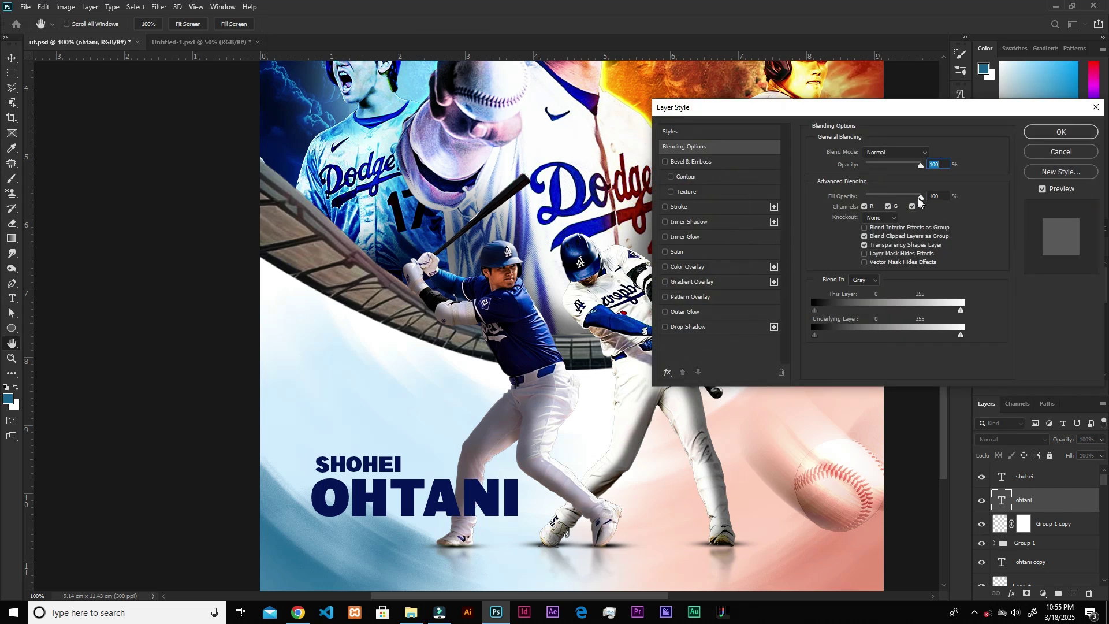
pyautogui.moveTo(920, 197); pyautogui.dragTo(703, 241)
pyautogui.click(709, 208)
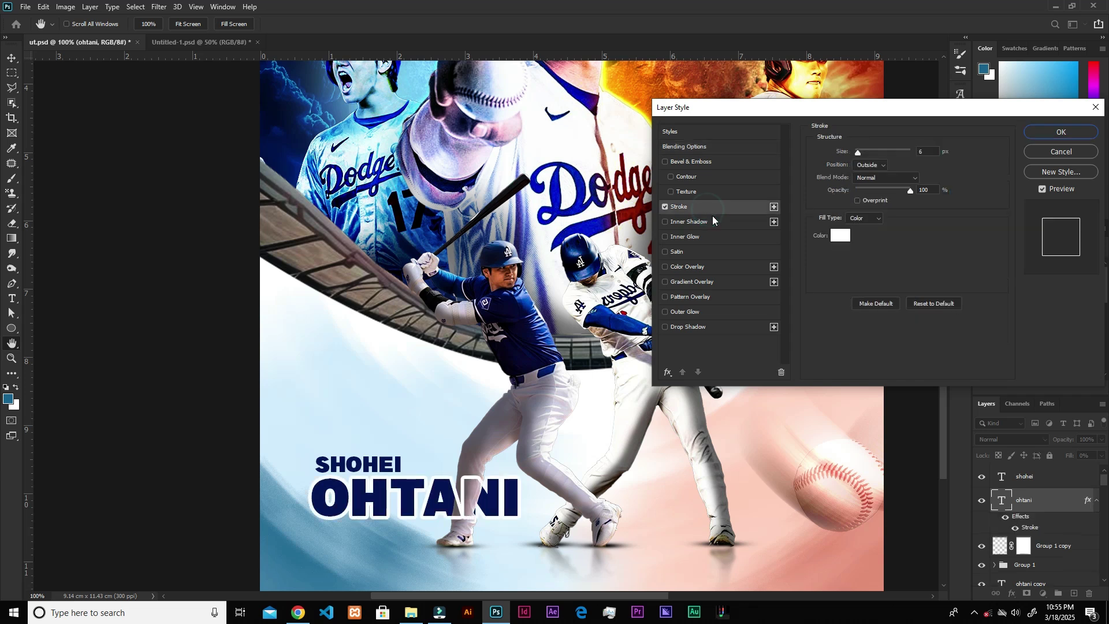
pyautogui.click(859, 154)
pyautogui.press('Down')
pyautogui.press('Down')
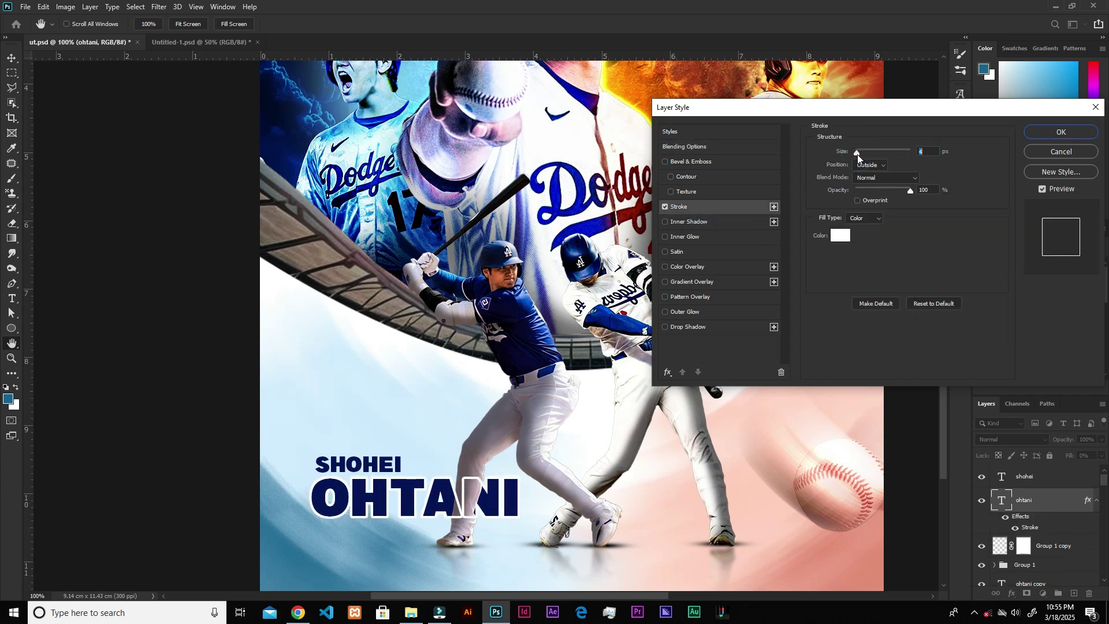
pyautogui.click(1061, 132)
# - Position the Dodgers script logo above the SHOHEI text and set its blend mode to Soft Light
pyautogui.press('v')
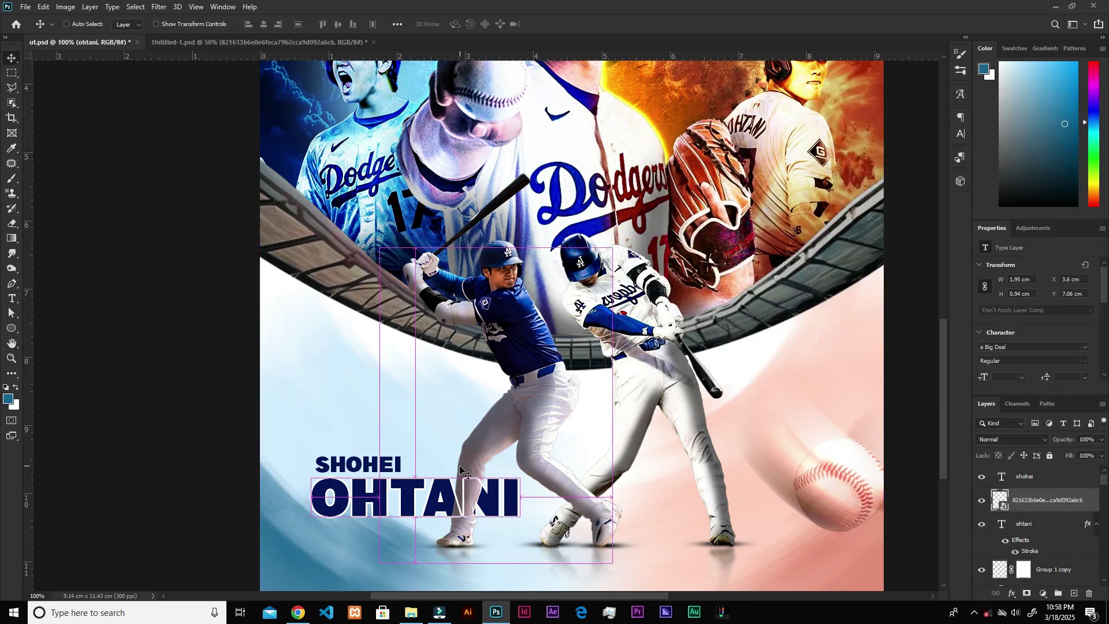
pyautogui.moveTo(543, 344)
pyautogui.mouseDown()
pyautogui.moveTo(390, 382)
pyautogui.moveTo(335, 421)
pyautogui.moveTo(374, 428)
pyautogui.mouseUp()
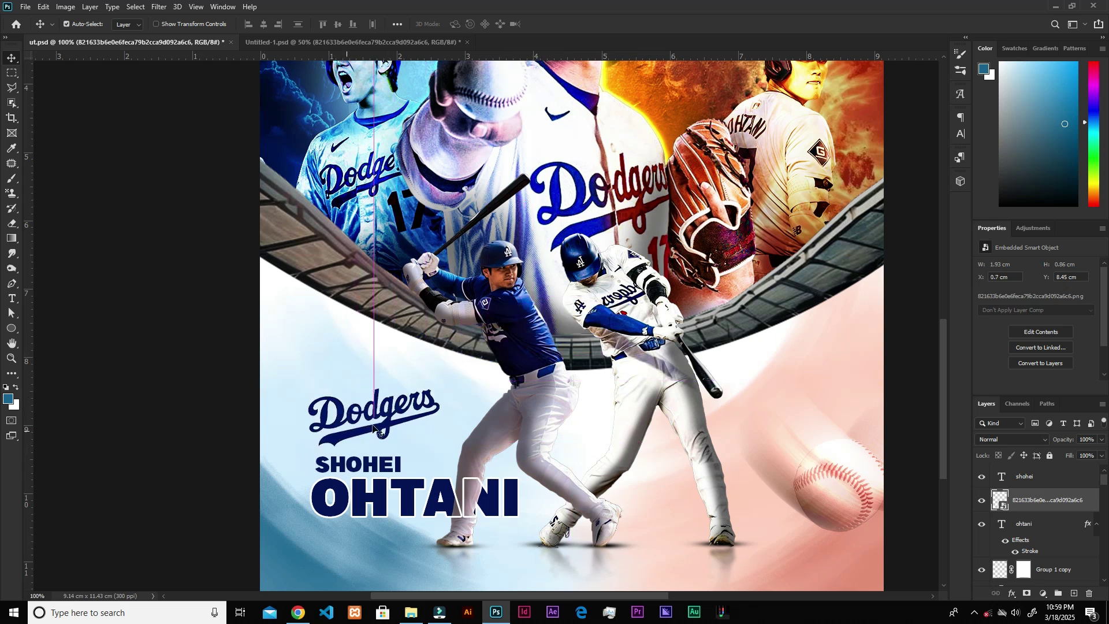
pyautogui.click(1011, 440)
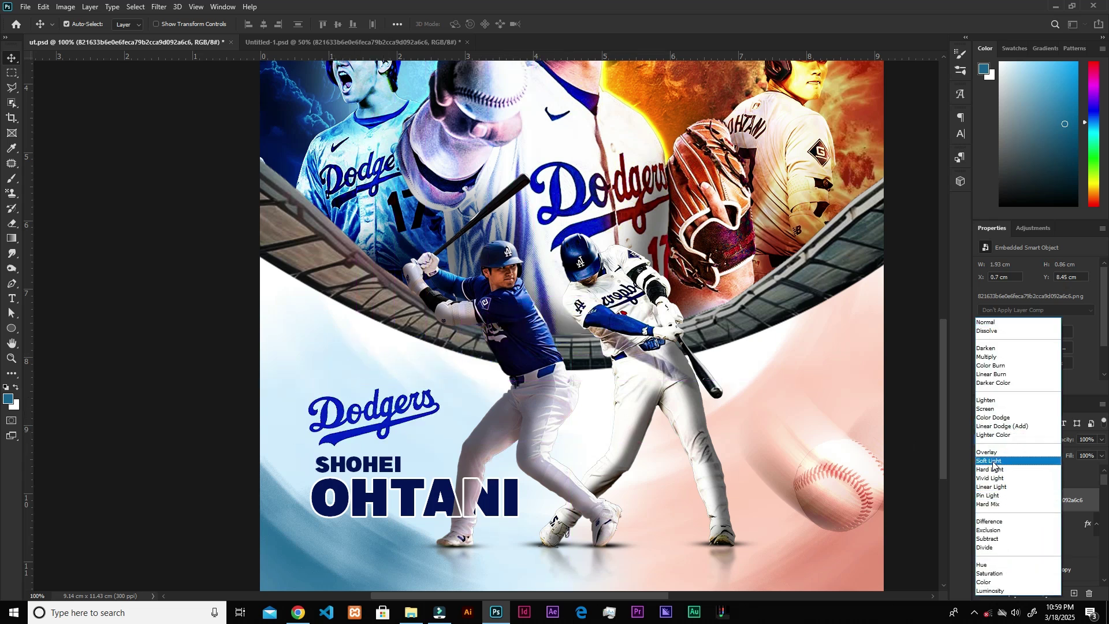
pyautogui.click(989, 461)
# - Enlarge the Dodgers script logo above the title to about 2.35 cm wide
pyautogui.hotkey('ctrl', 't')
pyautogui.moveTo(440, 389); pyautogui.dragTo(468, 378)
pyautogui.click(556, 22)
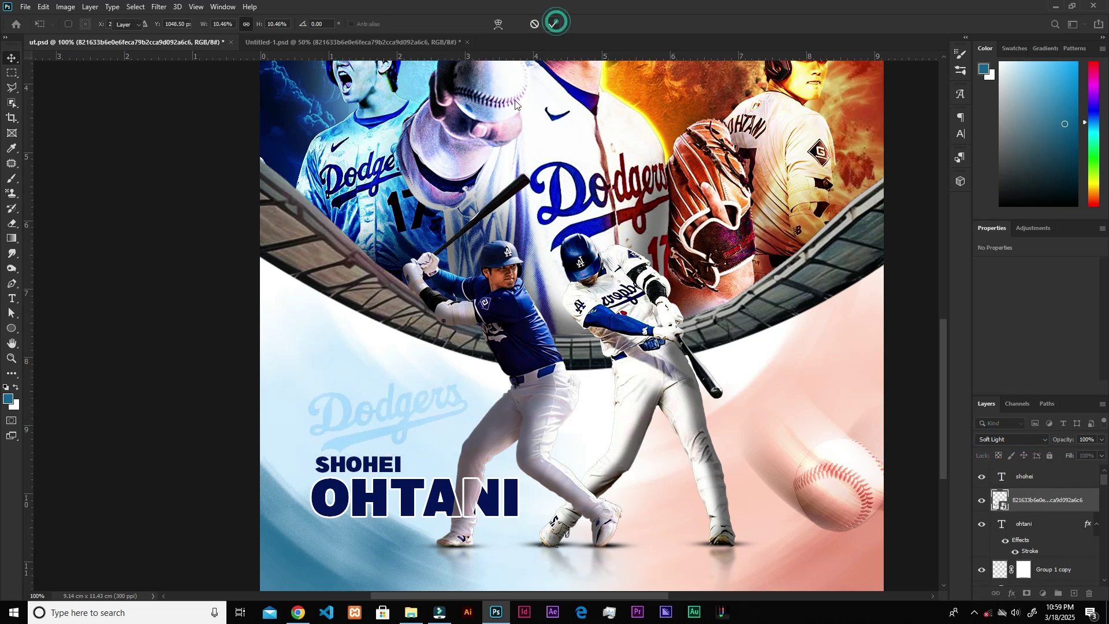
# - Place the blue glowing ring image from the resources folder directly above the blue storm layer 1b2325f5
pyautogui.moveTo(422, 340); pyautogui.dragTo(462, 448)
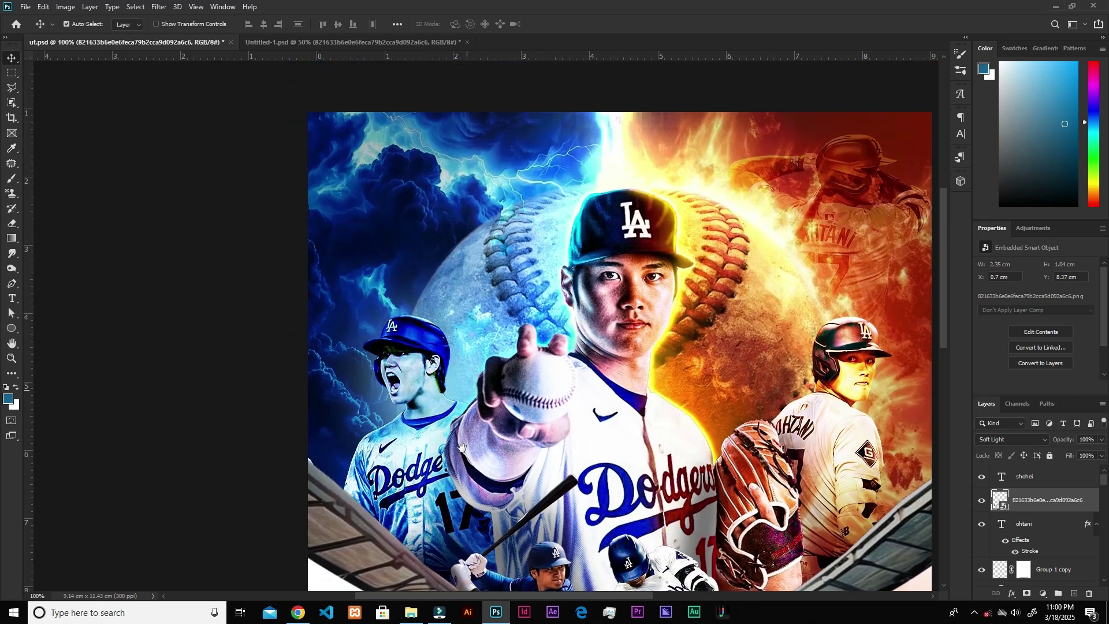
pyautogui.click(475, 269)
pyautogui.scroll(-6, 1078, 514)
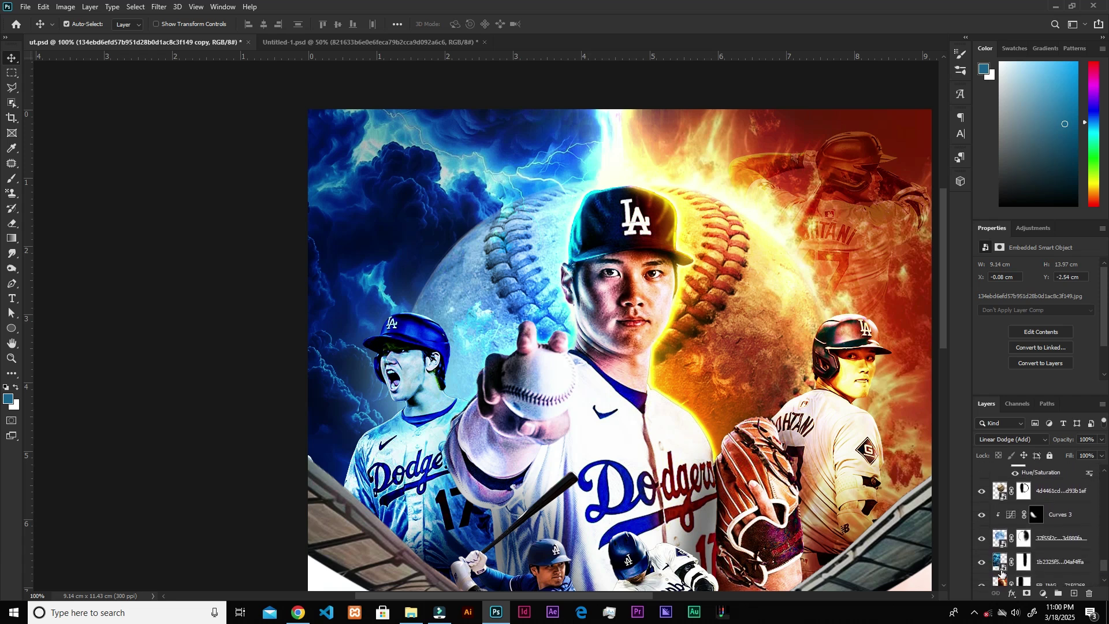
pyautogui.click(996, 561)
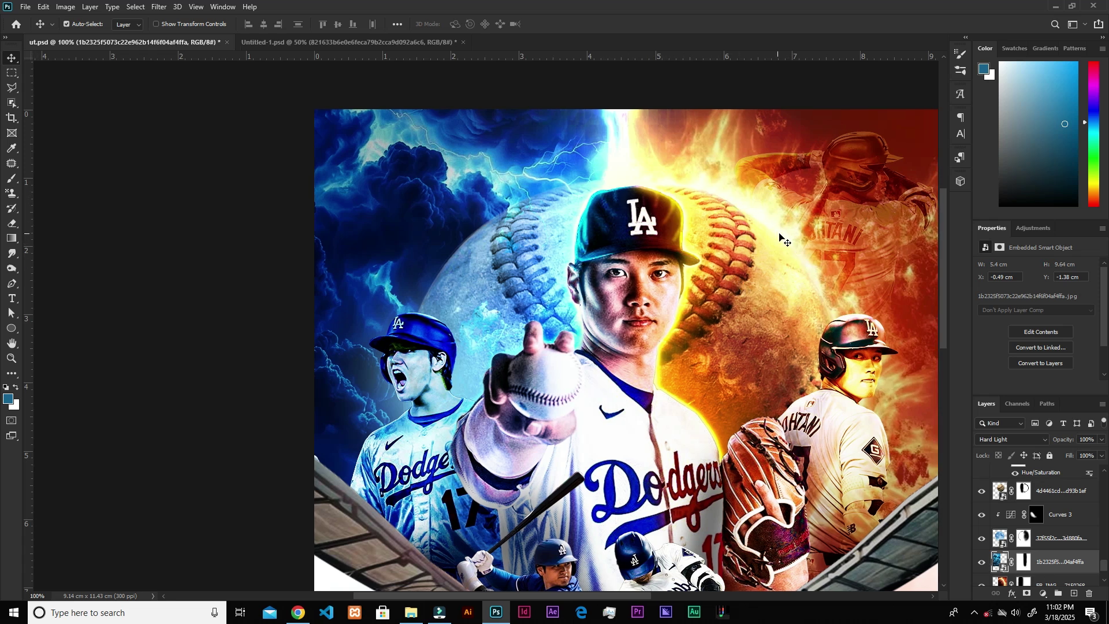
pyautogui.click(411, 612)
pyautogui.moveTo(684, 145); pyautogui.dragTo(812, 312)
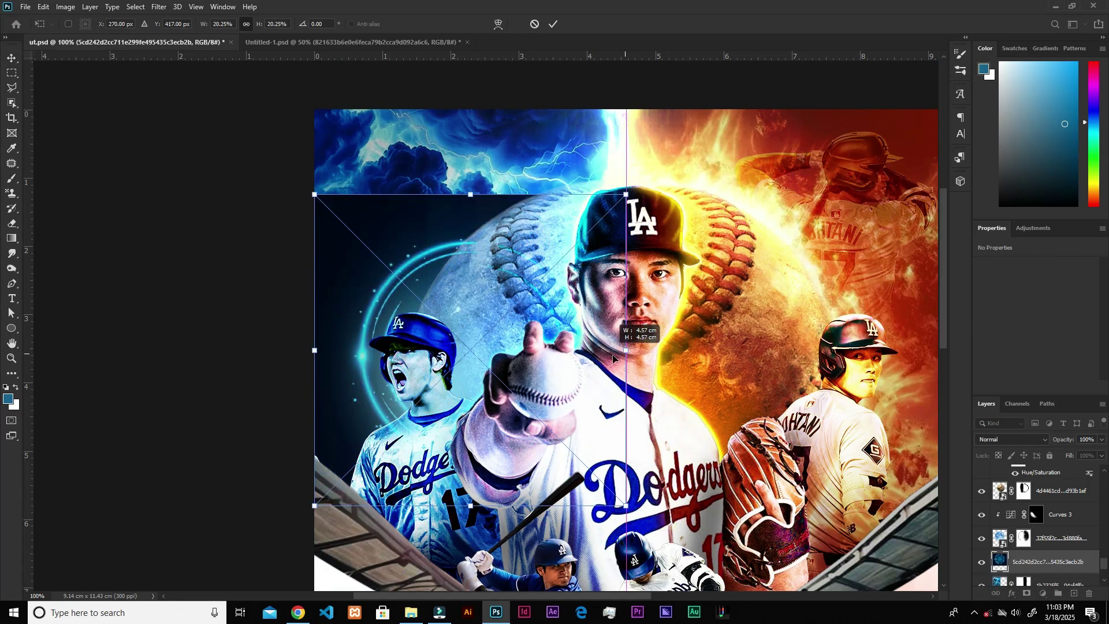
# - Move the glowing ring behind the main player, scale it to 30.04% and rotate it 67.26° around the large baseball
pyautogui.moveTo(462, 452); pyautogui.dragTo(553, 348)
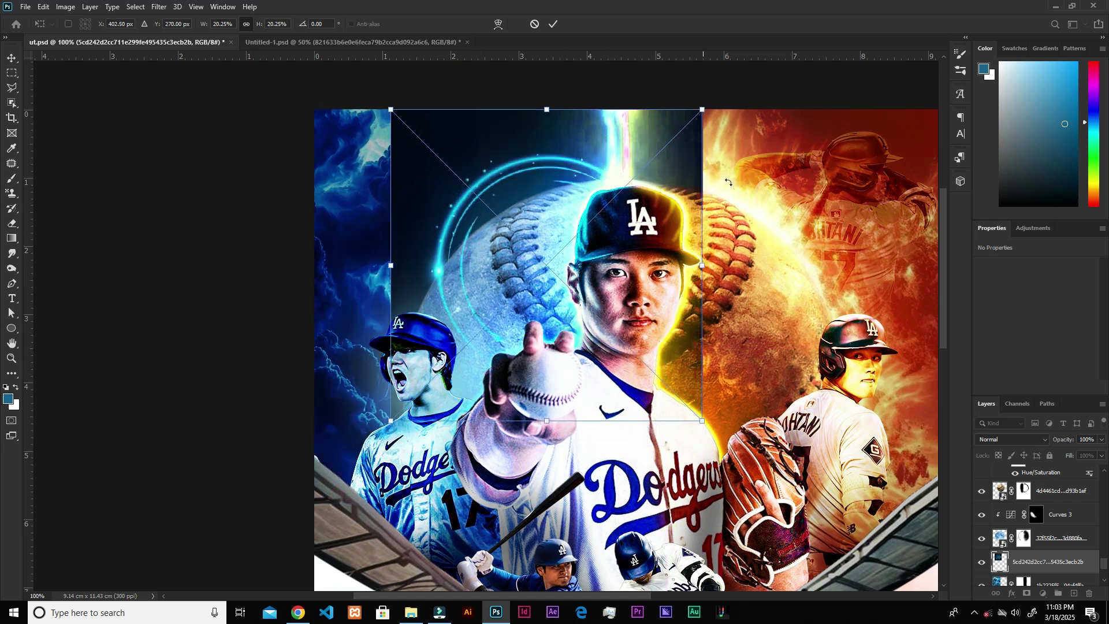
pyautogui.moveTo(720, 102); pyautogui.dragTo(773, 338)
pyautogui.moveTo(488, 470); pyautogui.dragTo(438, 601)
pyautogui.moveTo(529, 65); pyautogui.dragTo(558, 61)
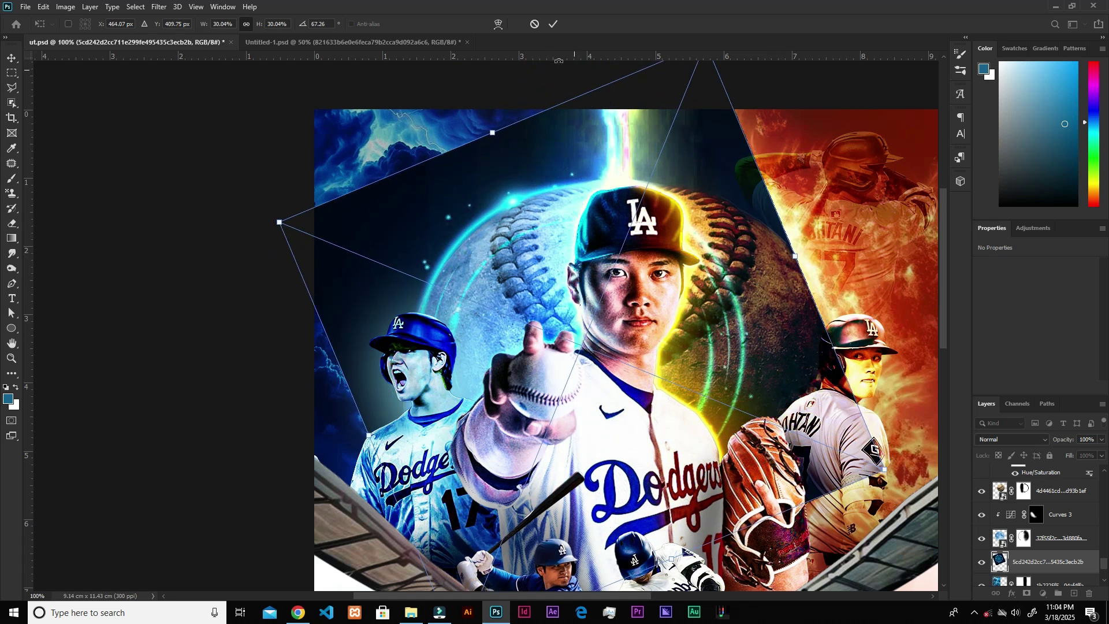
pyautogui.click(553, 26)
# - Set the glowing ring layer's blend mode to Screen and add a layer mask to it
pyautogui.click(999, 438)
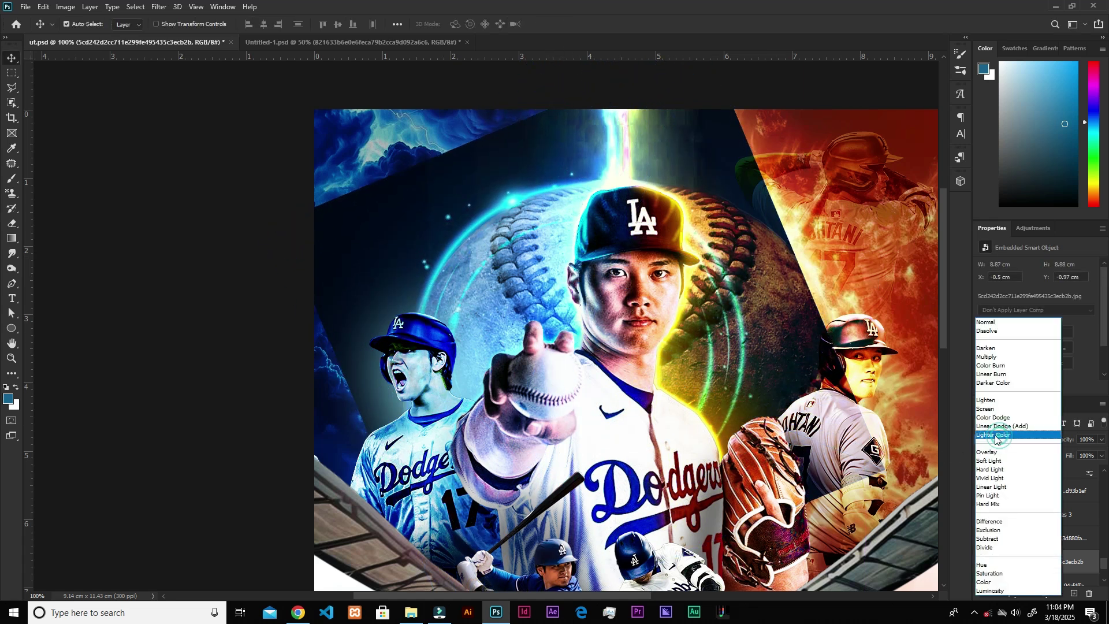
pyautogui.click(987, 411)
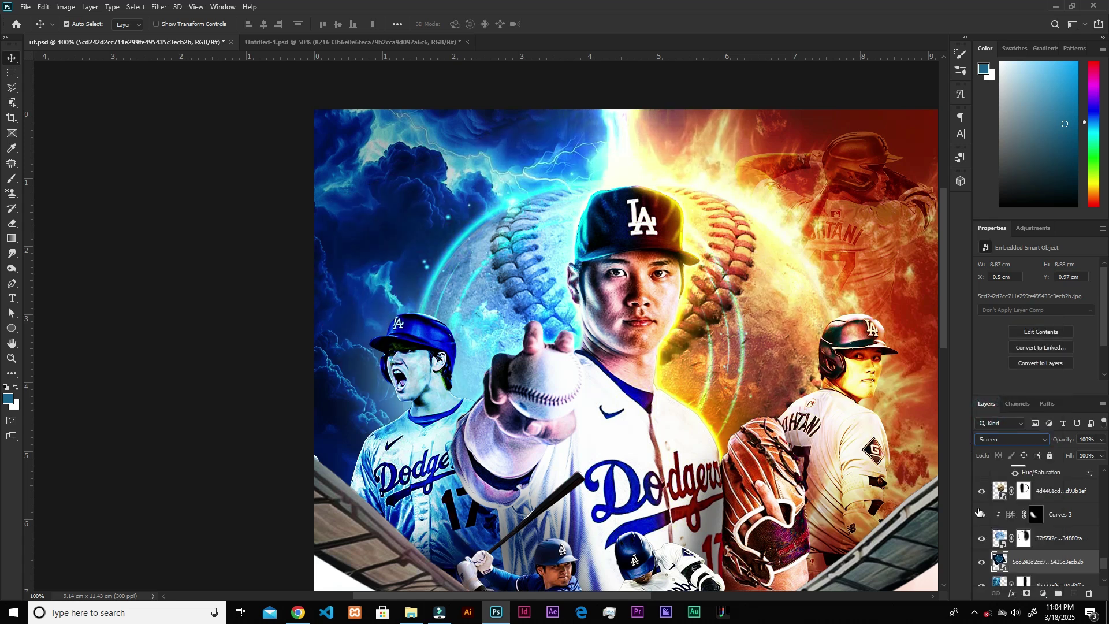
pyautogui.click(1026, 594)
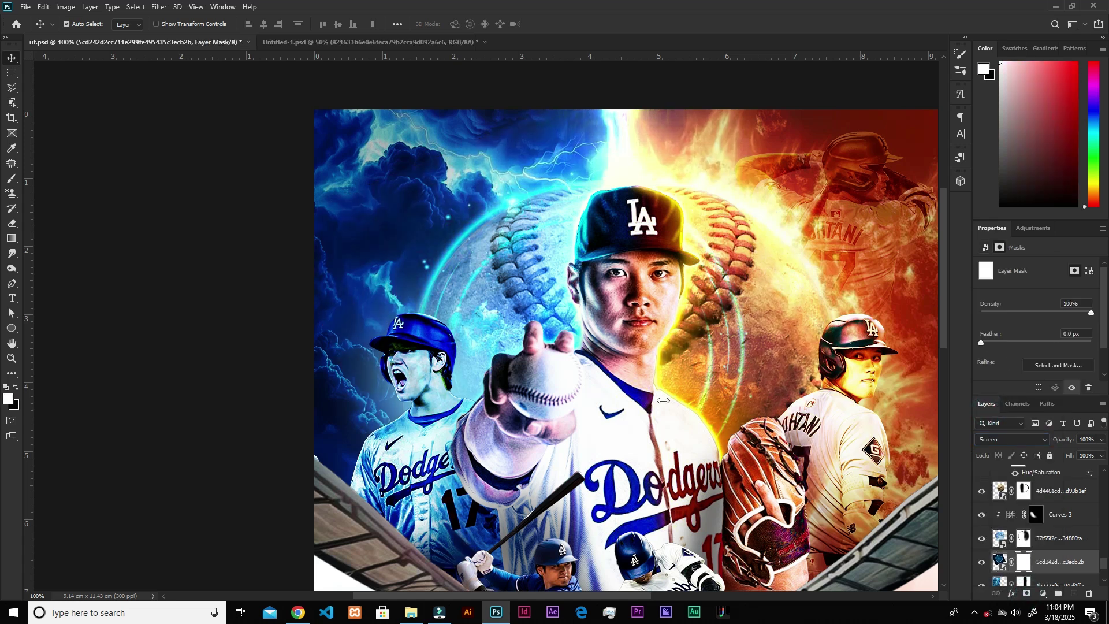
# - Paint black on the ring layer's mask with a 200 px Soft Round brush to hide the ring over the baseball's fire side
pyautogui.press('b')
pyautogui.rightClick(673, 382)
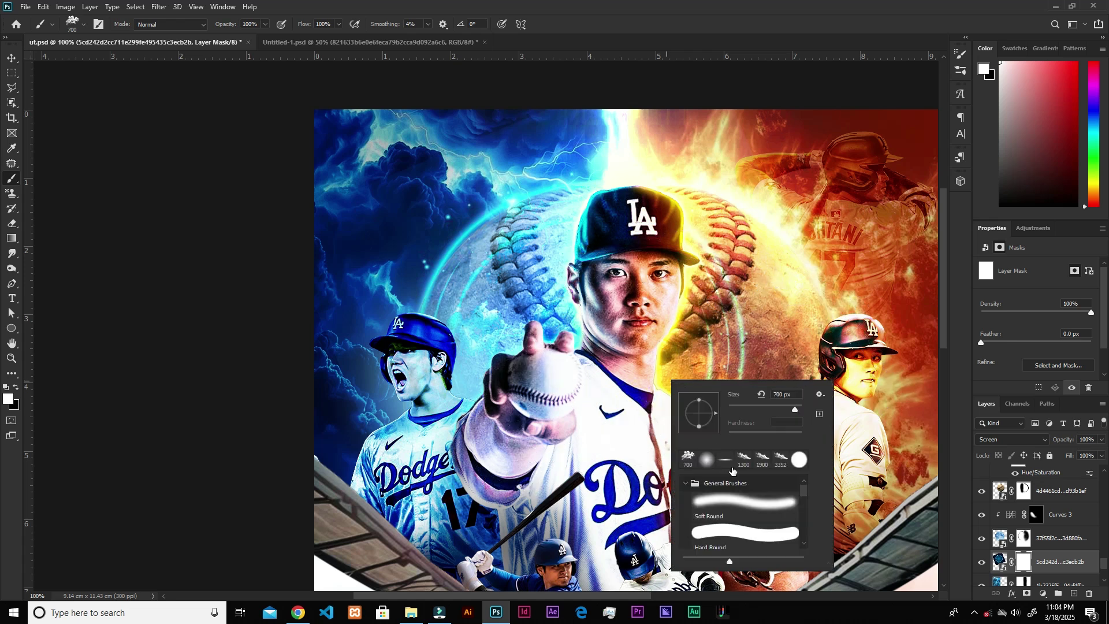
pyautogui.doubleClick(737, 497)
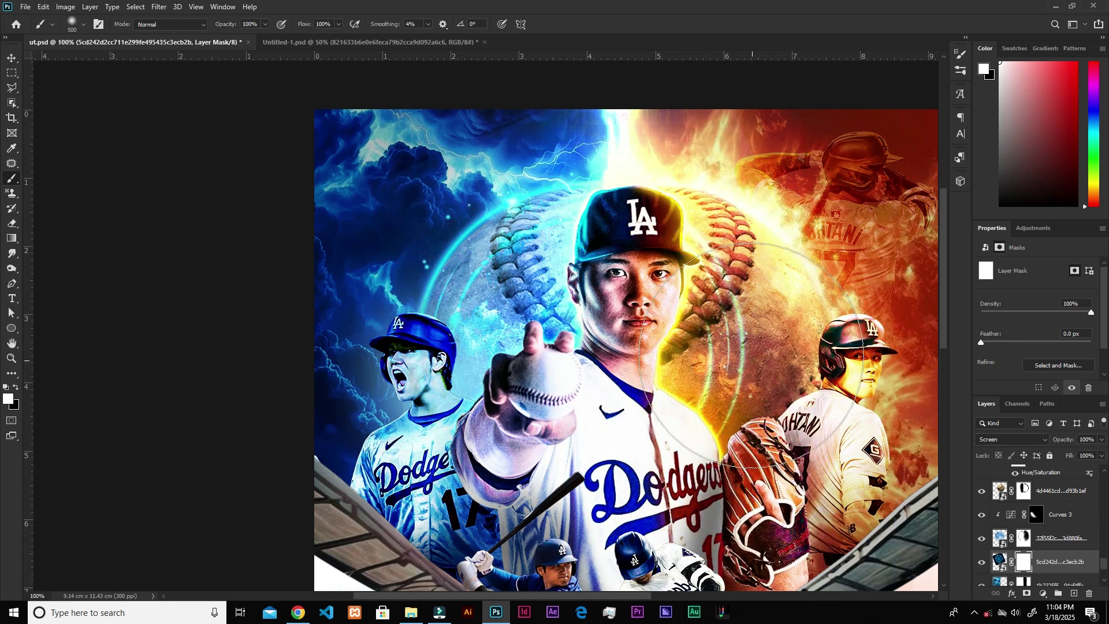
pyautogui.press('[')
pyautogui.press('x')
pyautogui.moveTo(722, 280)
pyautogui.mouseDown()
pyautogui.moveTo(714, 363)
pyautogui.moveTo(742, 243)
pyautogui.moveTo(693, 173)
pyautogui.mouseUp()
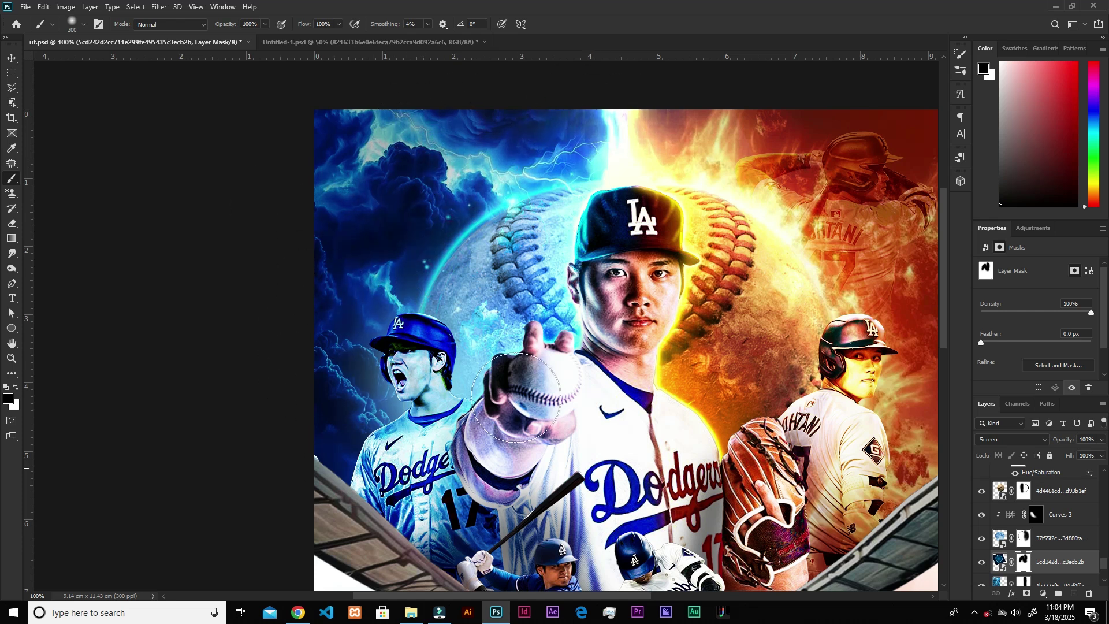
pyautogui.moveTo(718, 492); pyautogui.dragTo(620, 345)
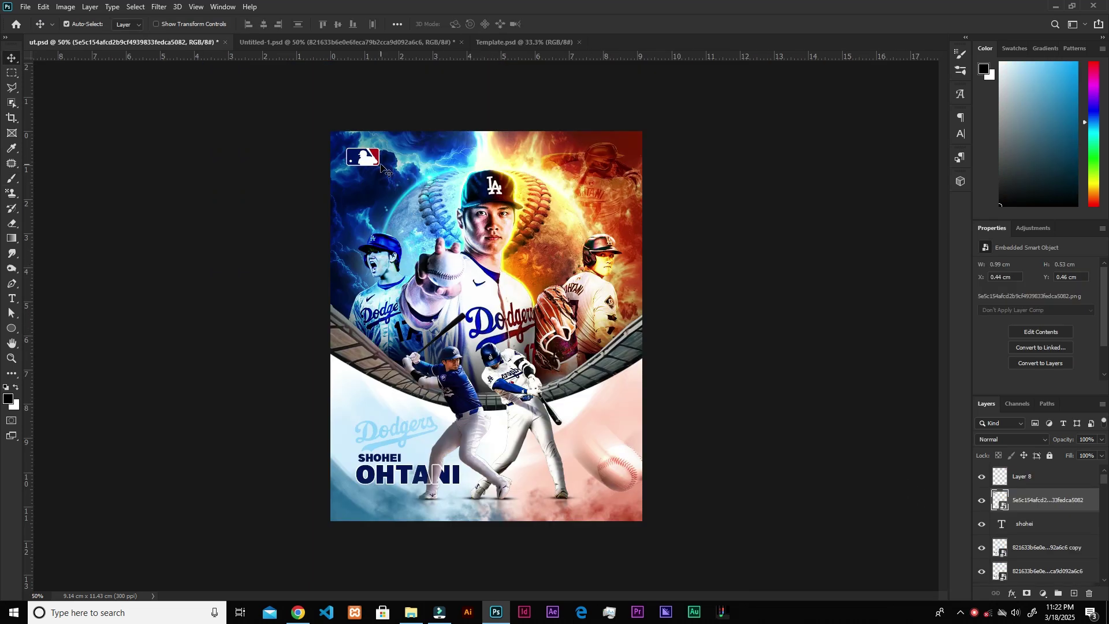
# - Move the smoke on Layer 8 along the poster's lower edge downward
pyautogui.moveTo(381, 168); pyautogui.dragTo(377, 314)
pyautogui.moveTo(569, 370); pyautogui.dragTo(575, 341)
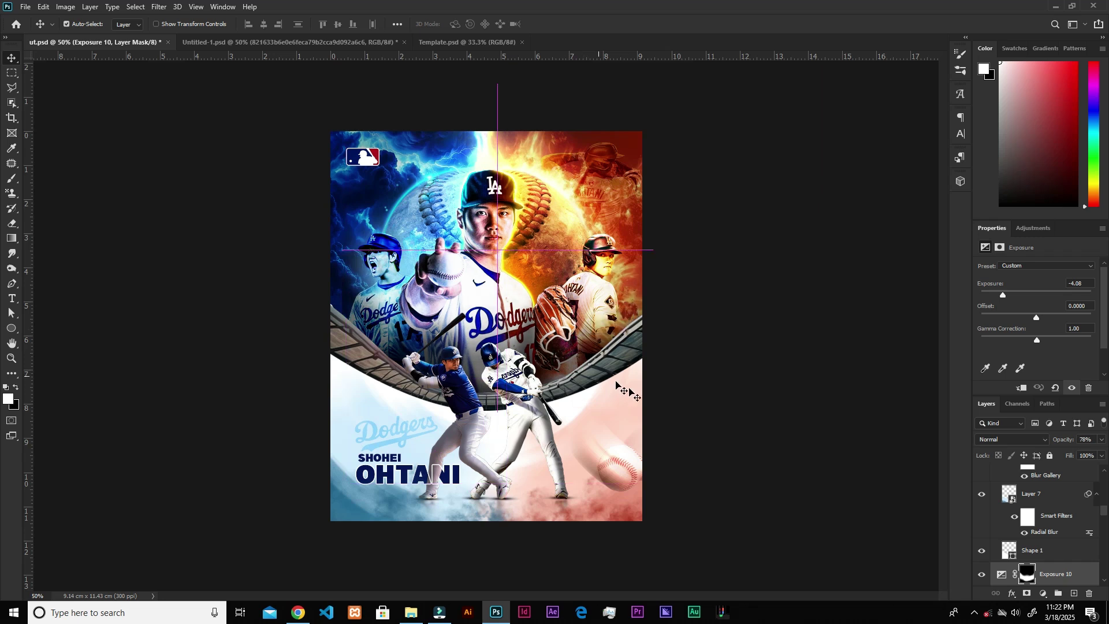
pyautogui.moveTo(604, 451); pyautogui.dragTo(603, 500)
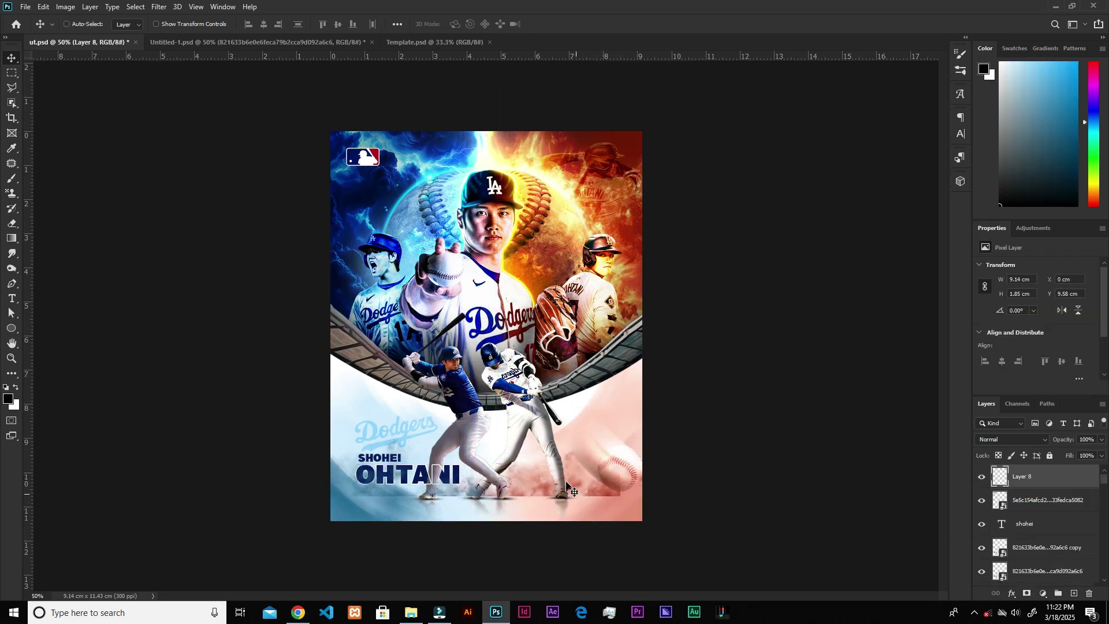